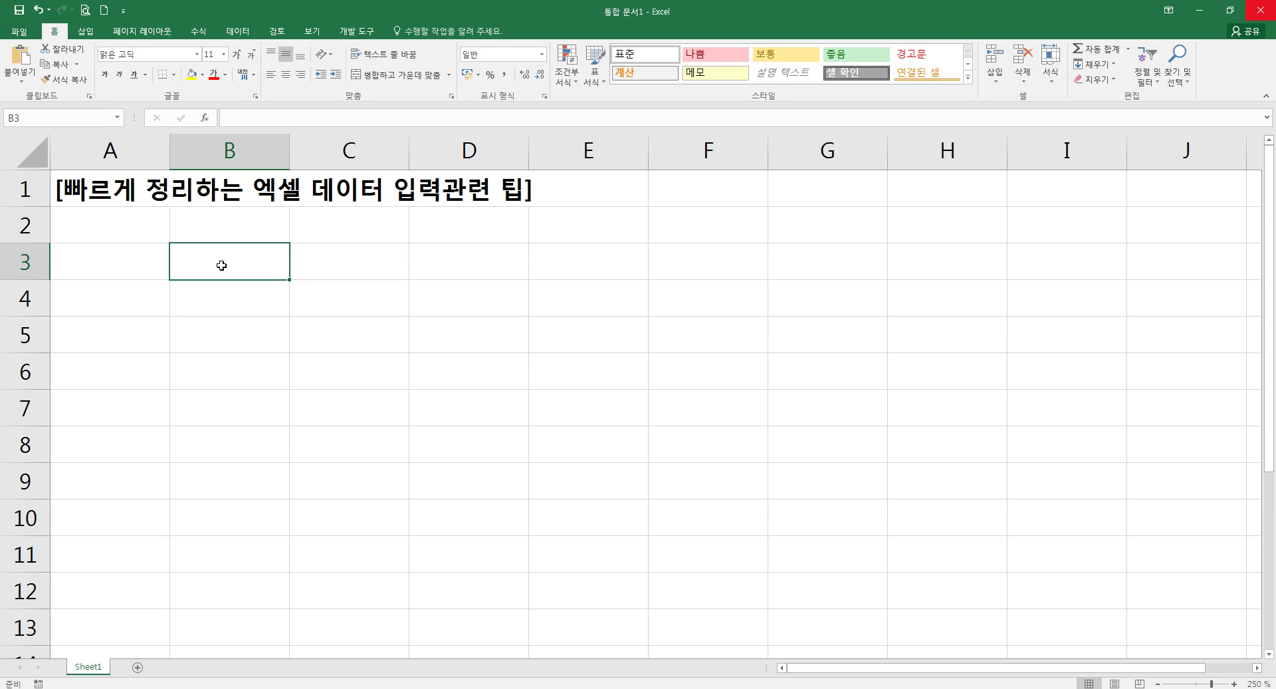
Draft the note "GIGO : 정확성" in cell B3 and discard the entry
text(ㅎ)
key(BackSpace)
text(GIGO)
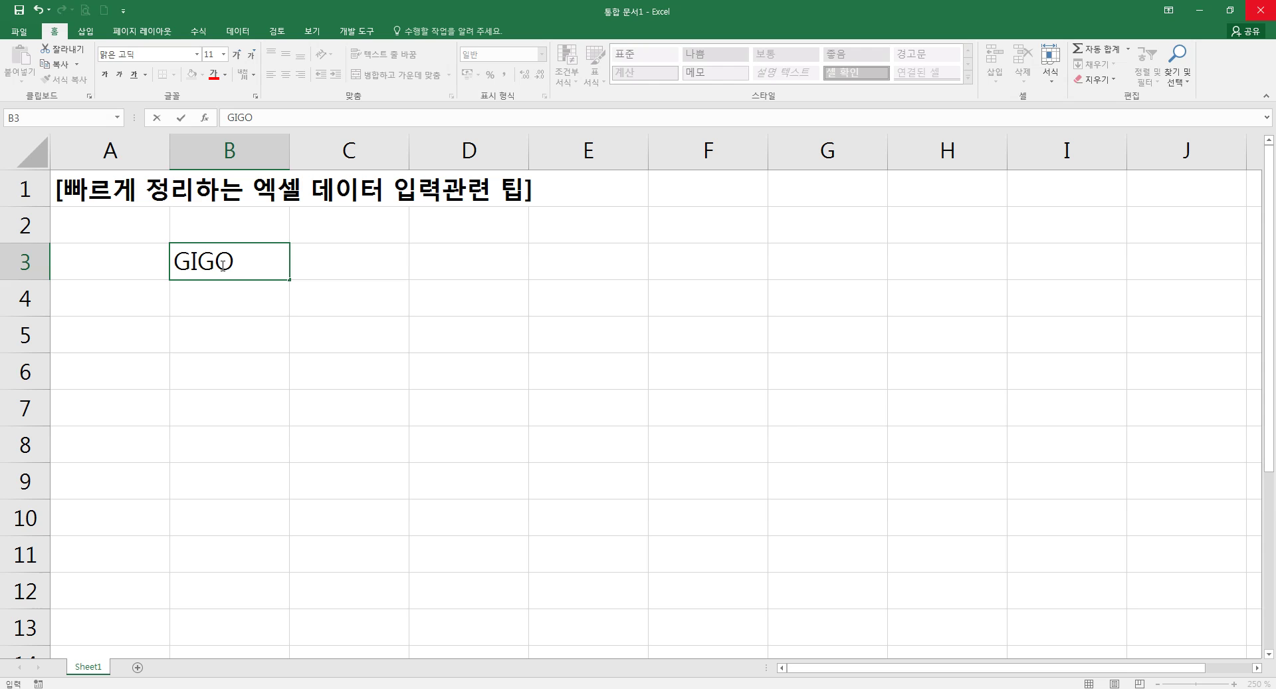
text( :w)
key(BackSpace)
key(Hangul)
text(ㅈ정확성, )
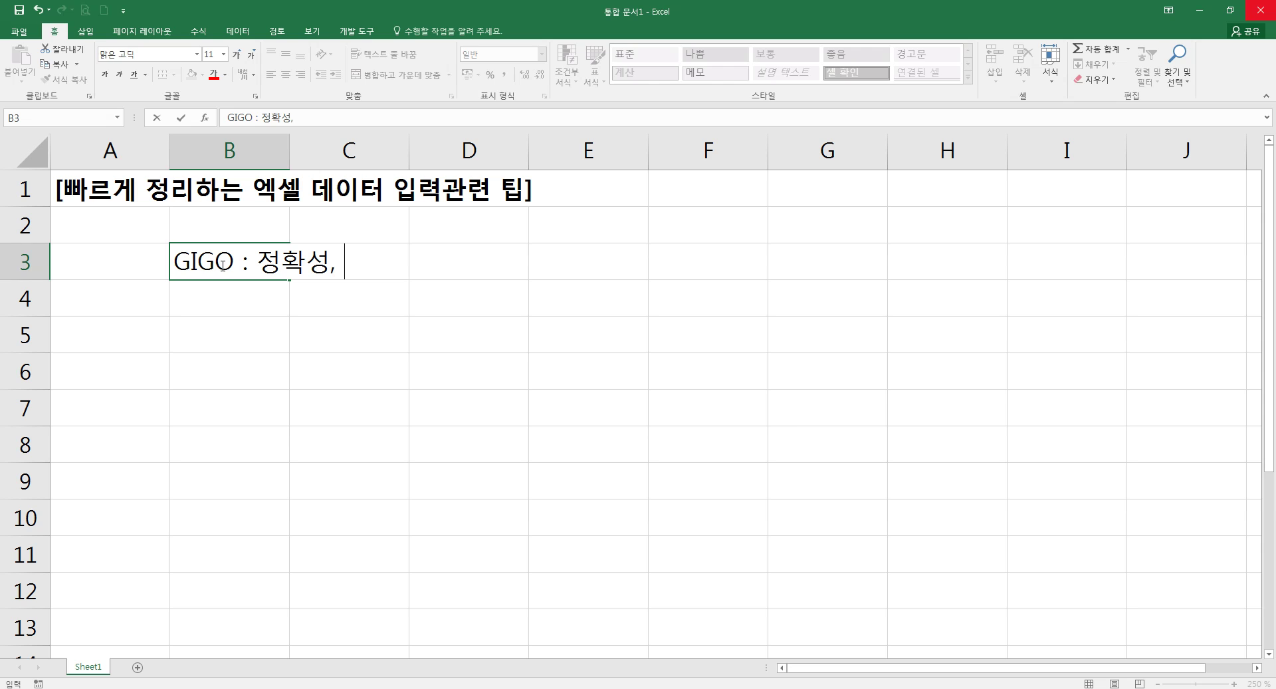
text(수동성)
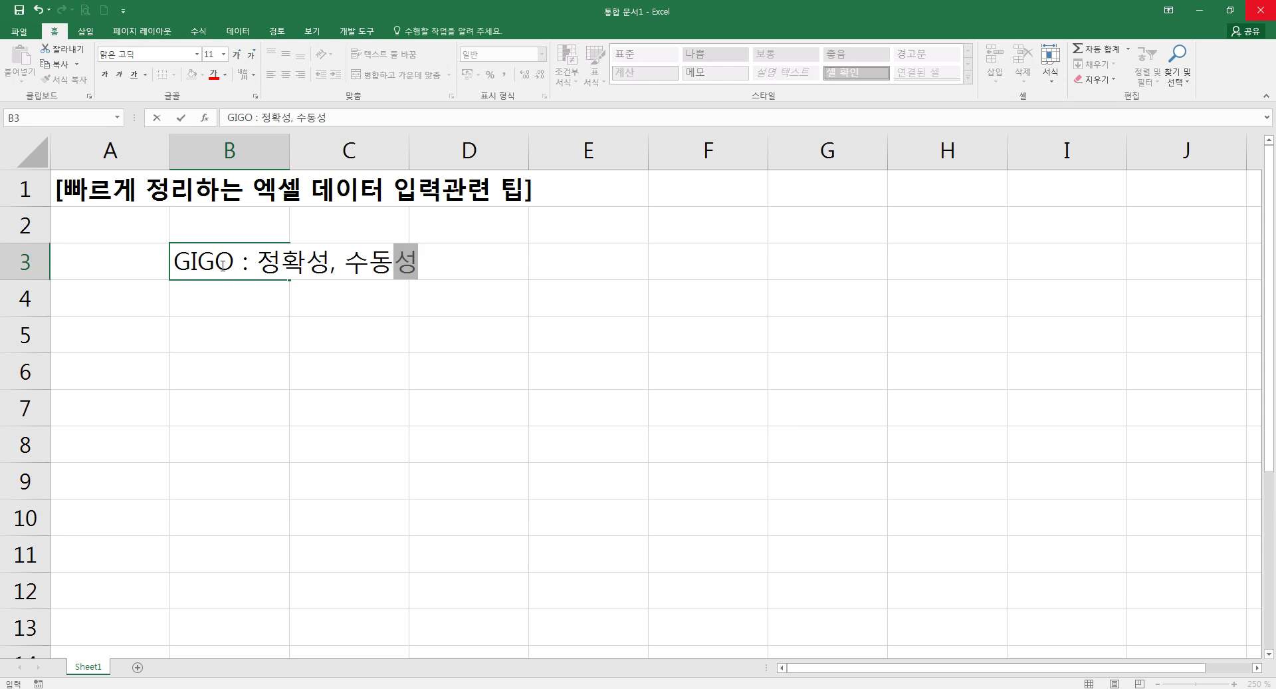
key(BackSpace)
key(BackSpace)
key(BackSpace)
key(BackSpace)
key(BackSpace)
key(BackSpace)
key(BackSpace)
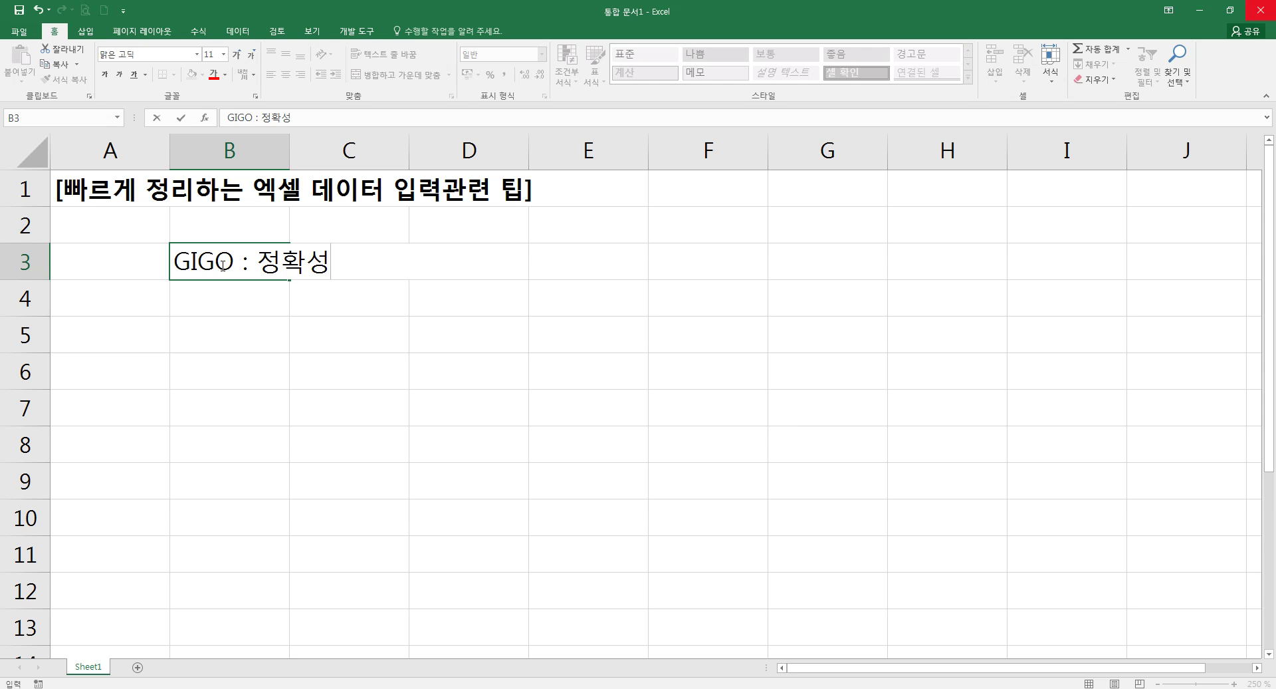
key(Escape)
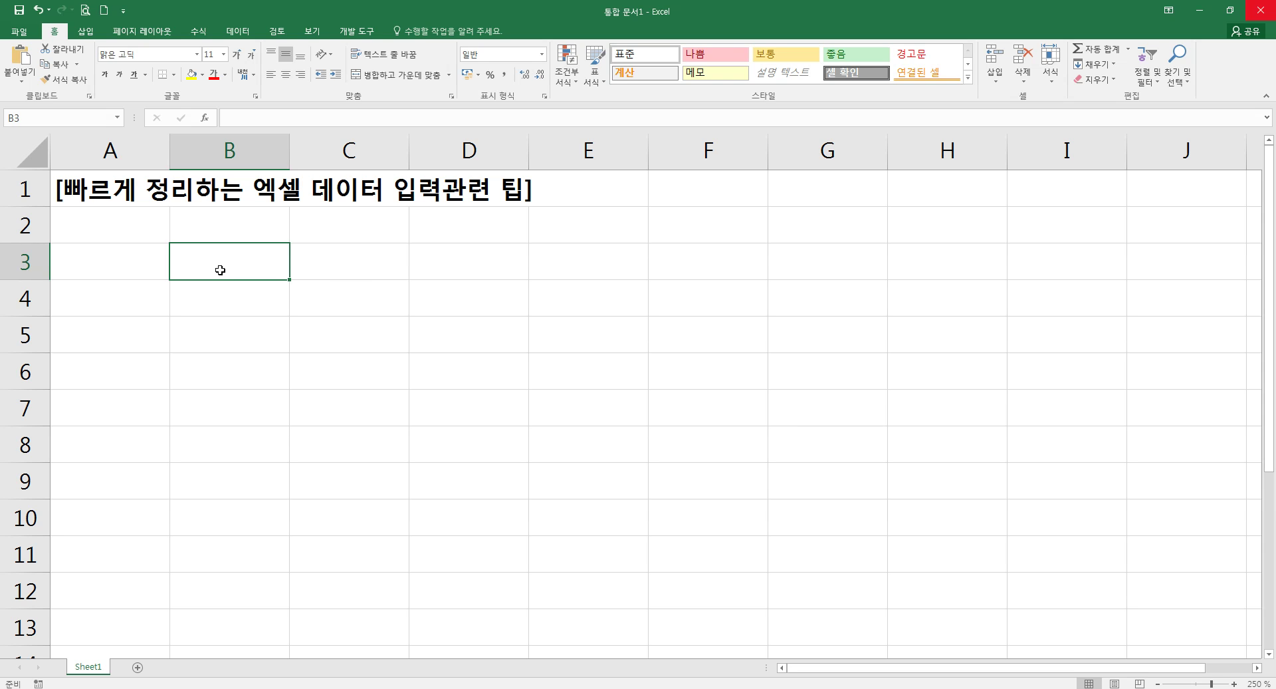
Apply bold formatting to the empty cell B3
key(ctrl+b)
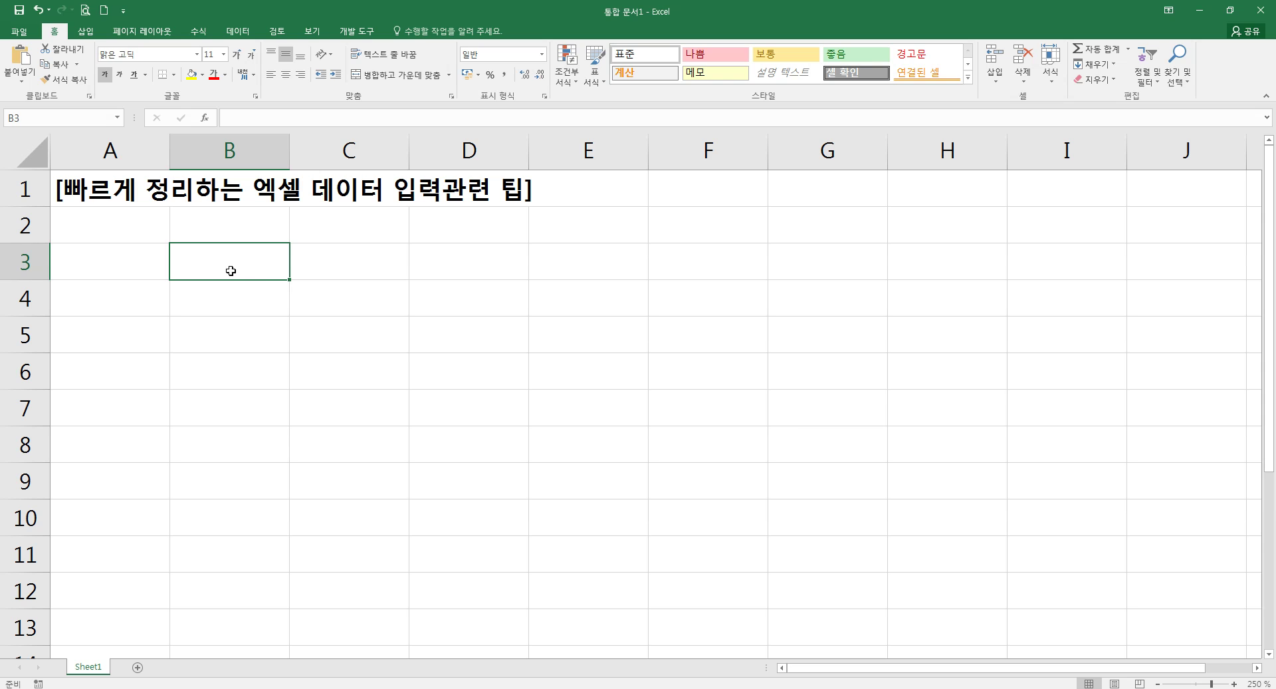
drag(405, 273, 537, 321)
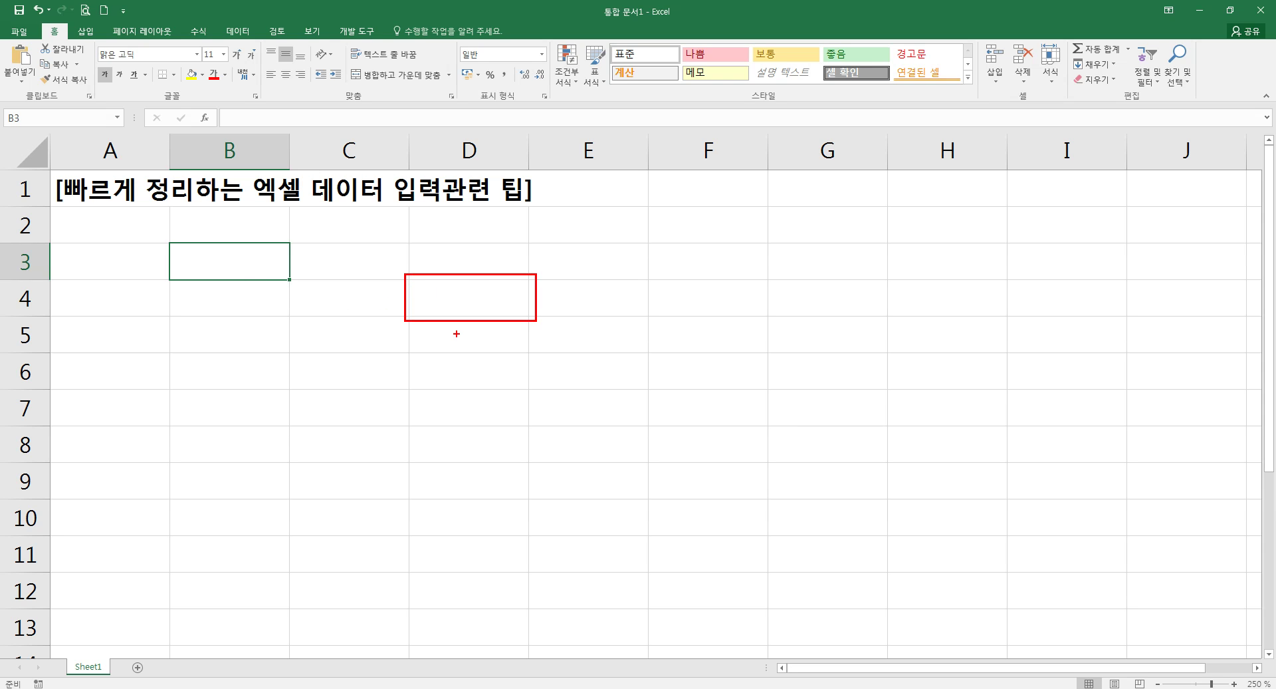
drag(283, 313, 413, 351)
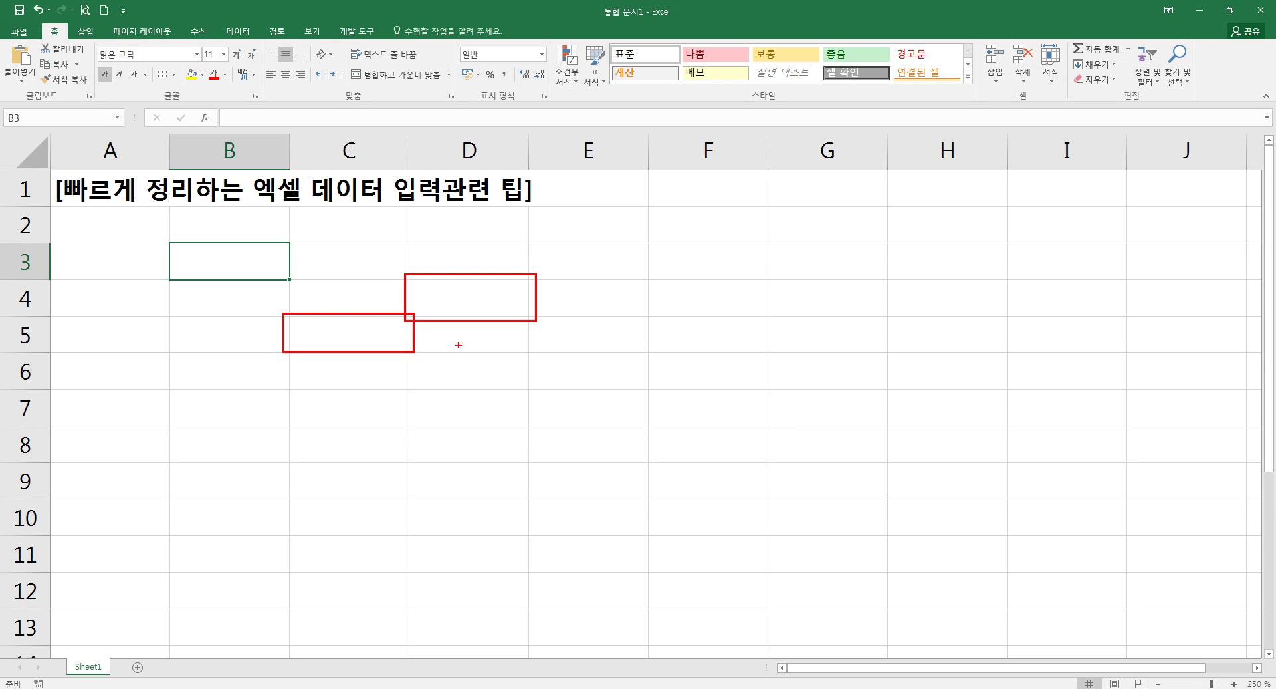
Highlight column B, rows 3 and 4, and cell B4 in turn to examine how columns and rows address a cell
click(247, 301)
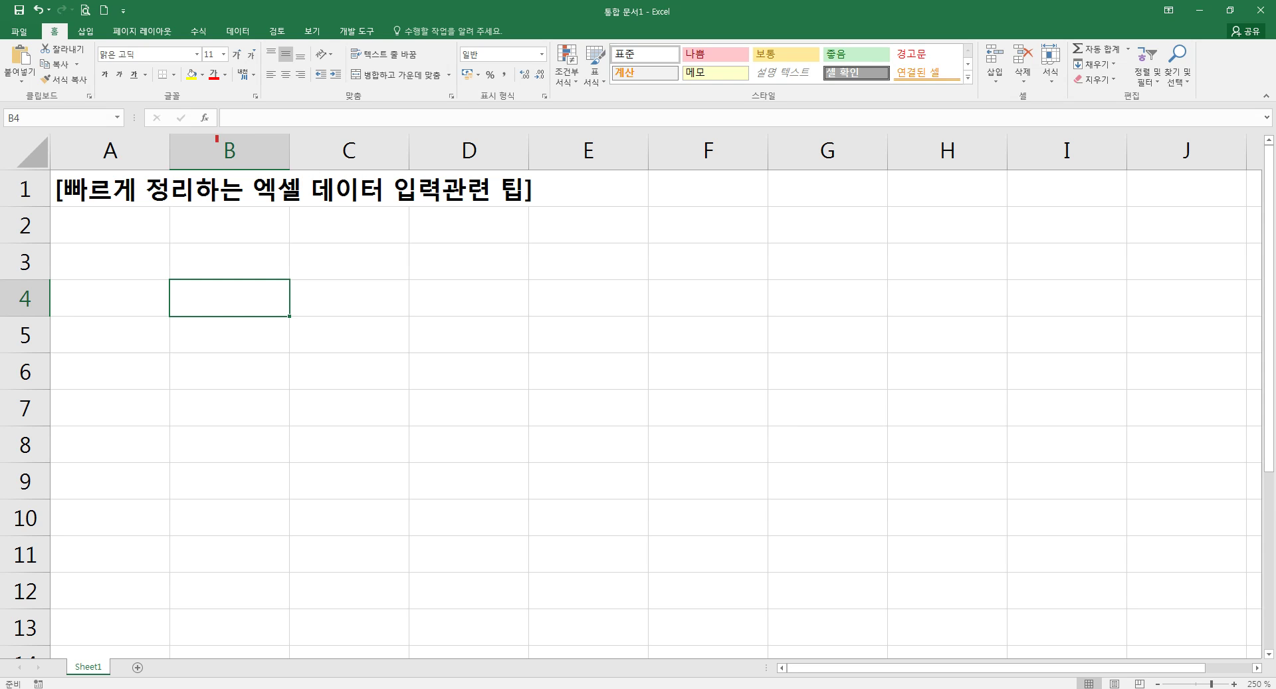
mouse_move(174, 139)
mouse_down()
mouse_move(193, 302)
mouse_move(287, 547)
mouse_up()
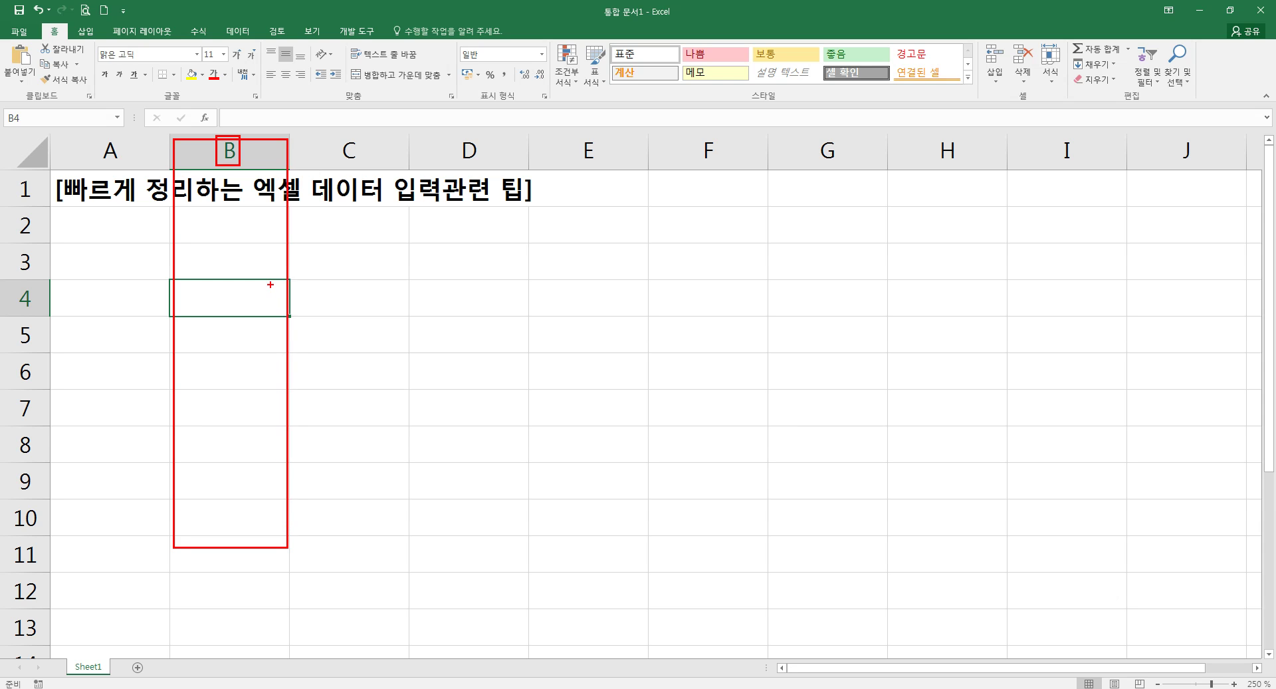
click(258, 145)
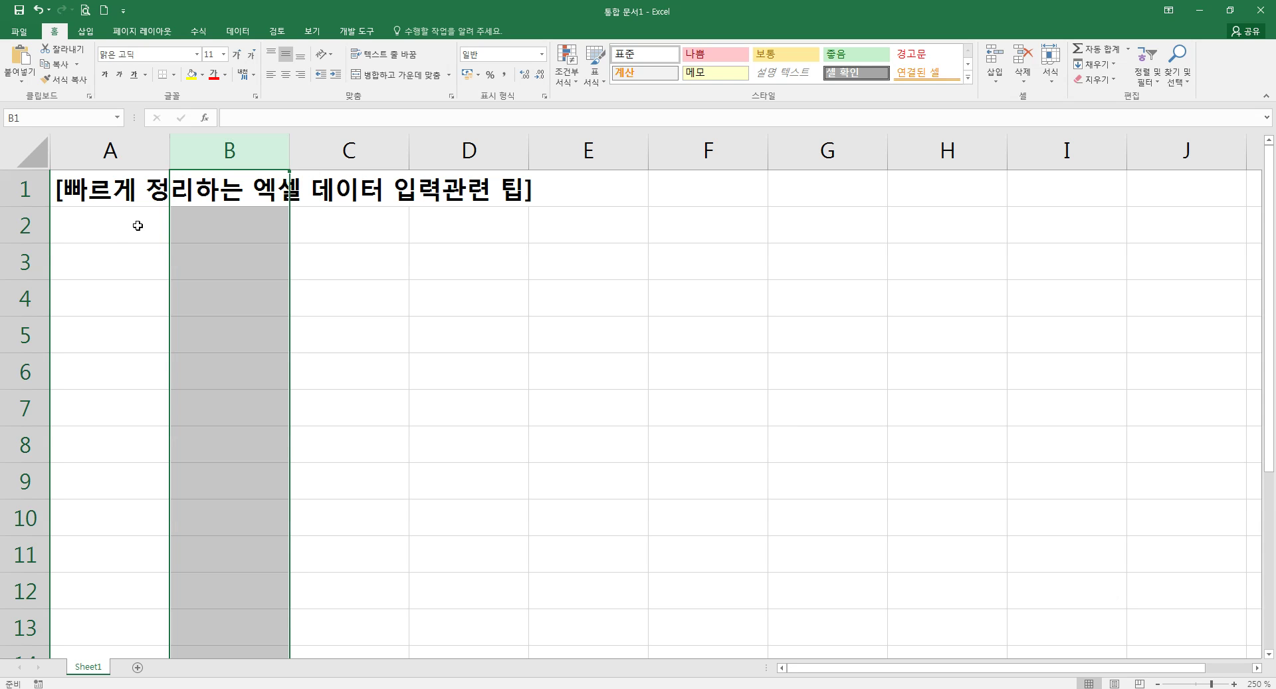
click(20, 263)
click(13, 303)
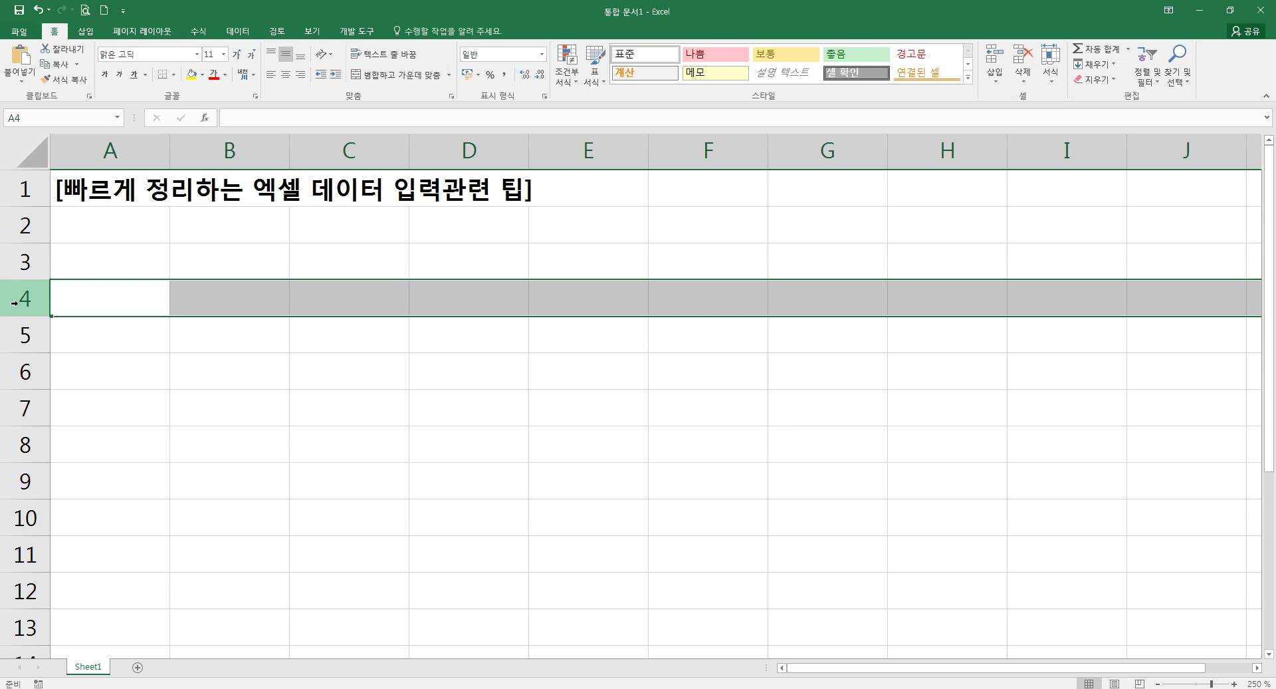
click(20, 262)
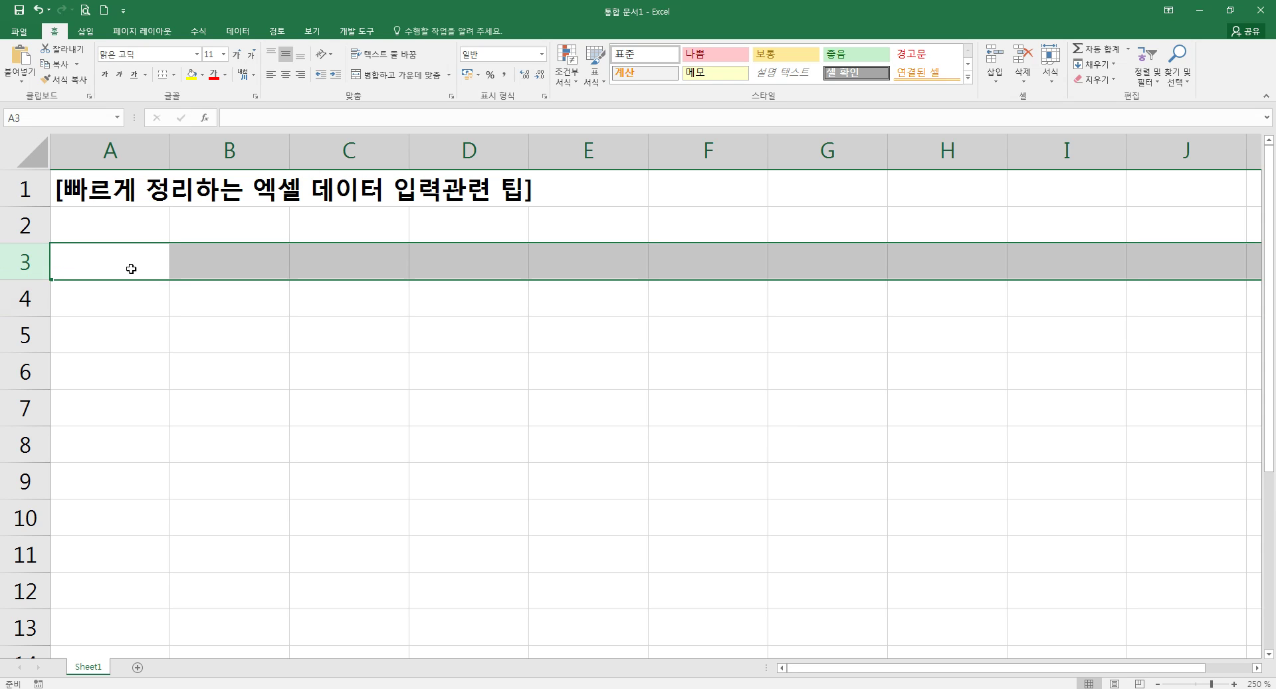
click(214, 304)
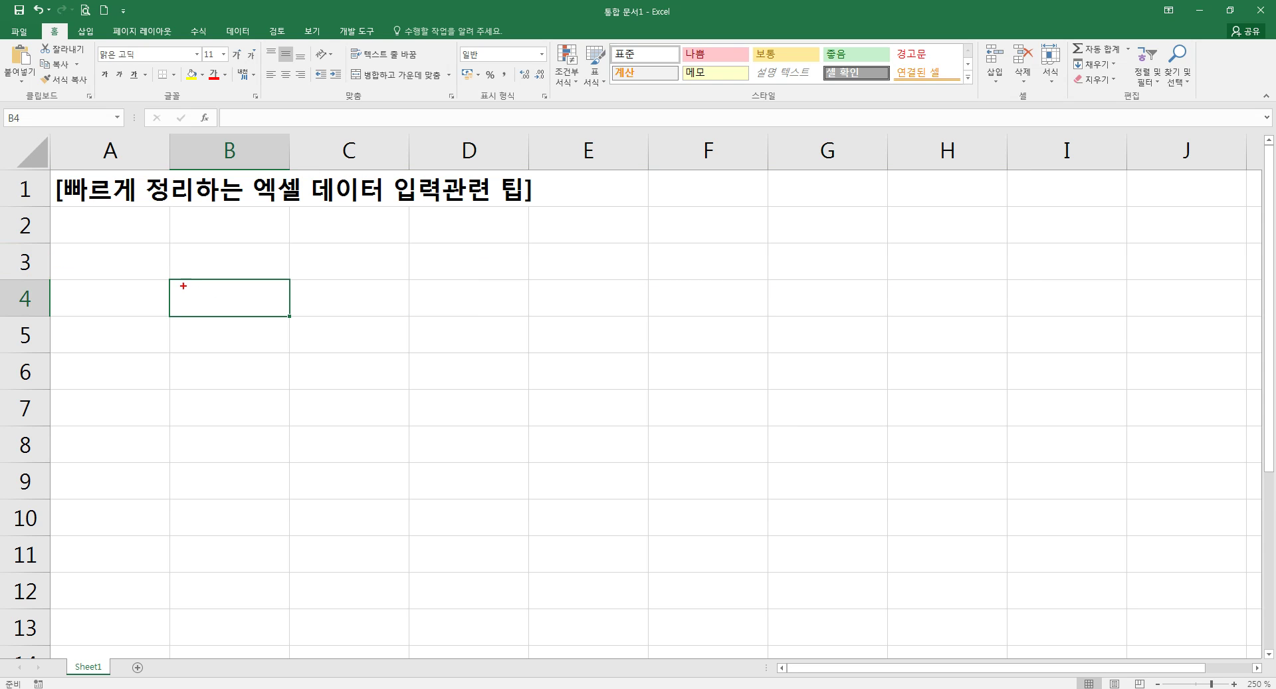
drag(170, 279, 291, 317)
mouse_move(214, 135)
mouse_down()
mouse_move(239, 160)
mouse_move(229, 259)
mouse_move(250, 246)
mouse_up()
mouse_move(66, 297)
mouse_down()
mouse_move(144, 298)
mouse_move(143, 311)
mouse_up()
mouse_move(213, 283)
mouse_down()
mouse_move(205, 311)
mouse_move(222, 303)
mouse_move(237, 326)
mouse_up()
drag(214, 283, 230, 291)
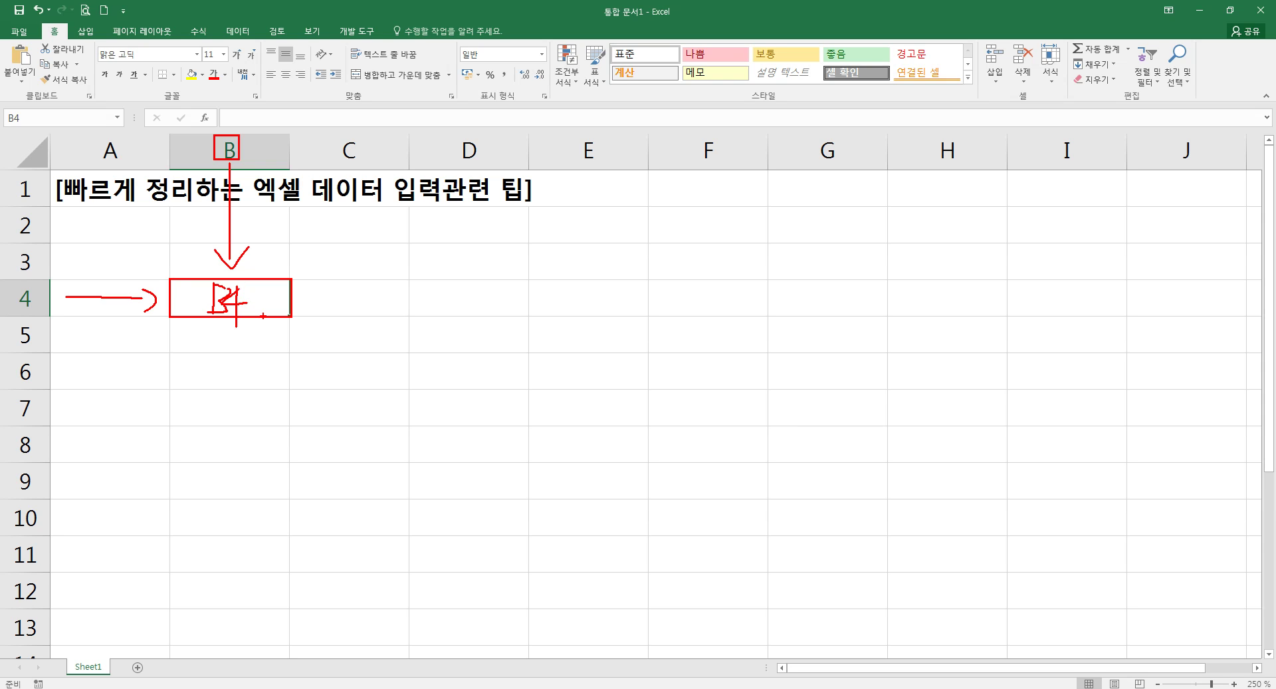
key(Escape)
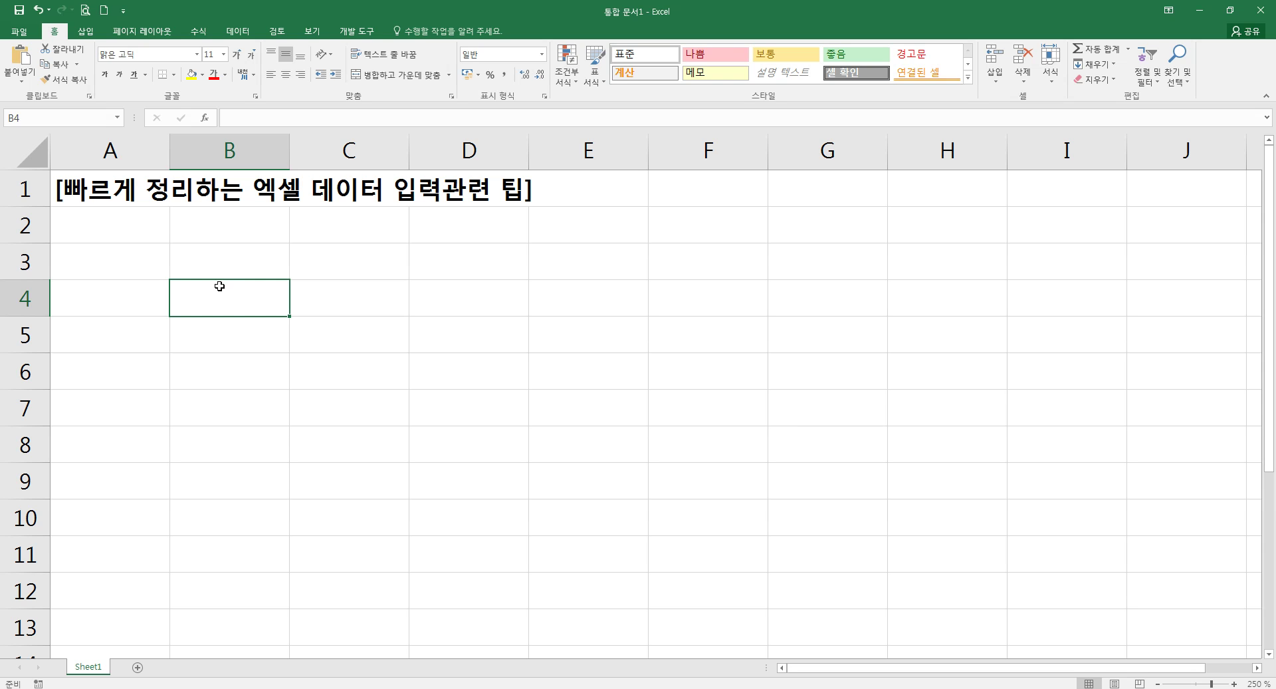
drag(160, 275, 297, 323)
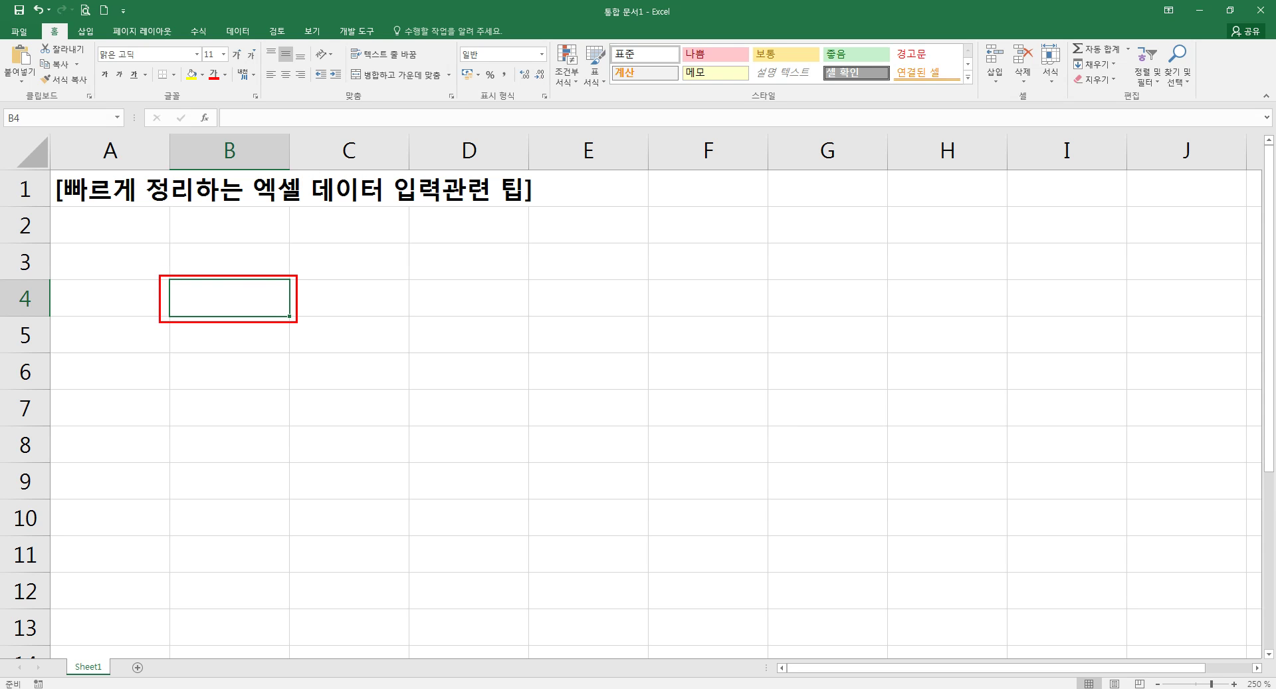
key(Escape)
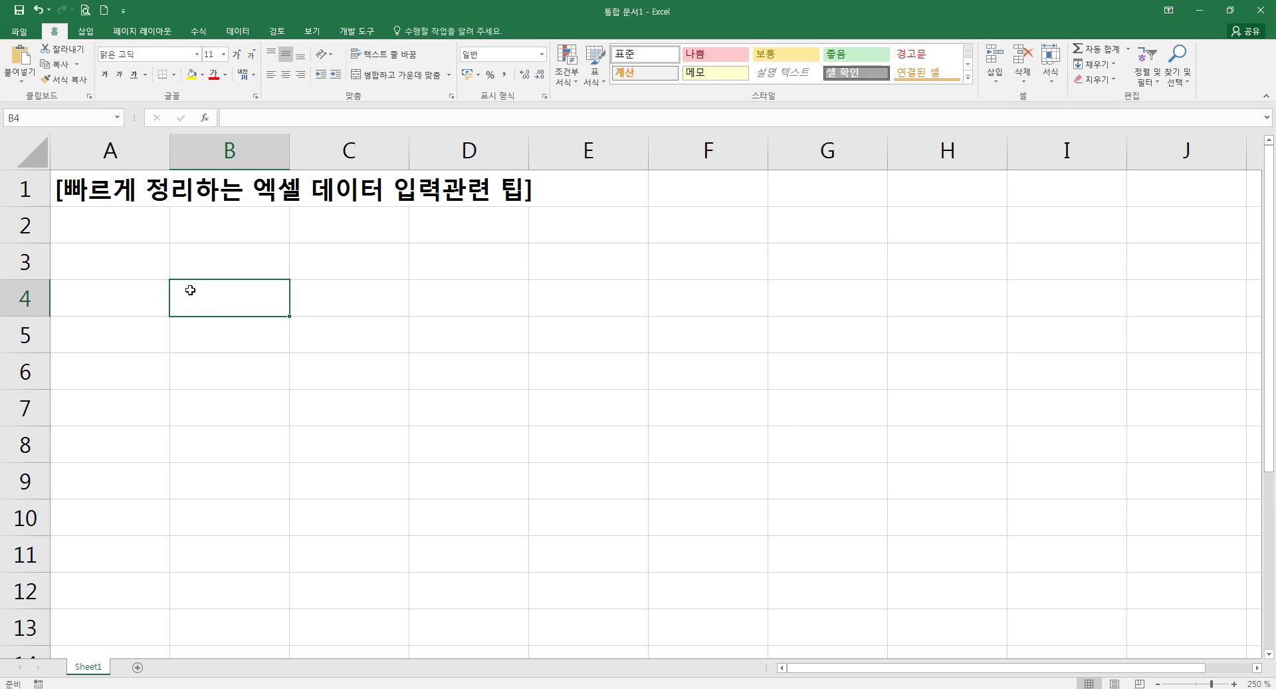
Enter "셀포인터" in cell B4 and clear the cell again
text(셀포인터)
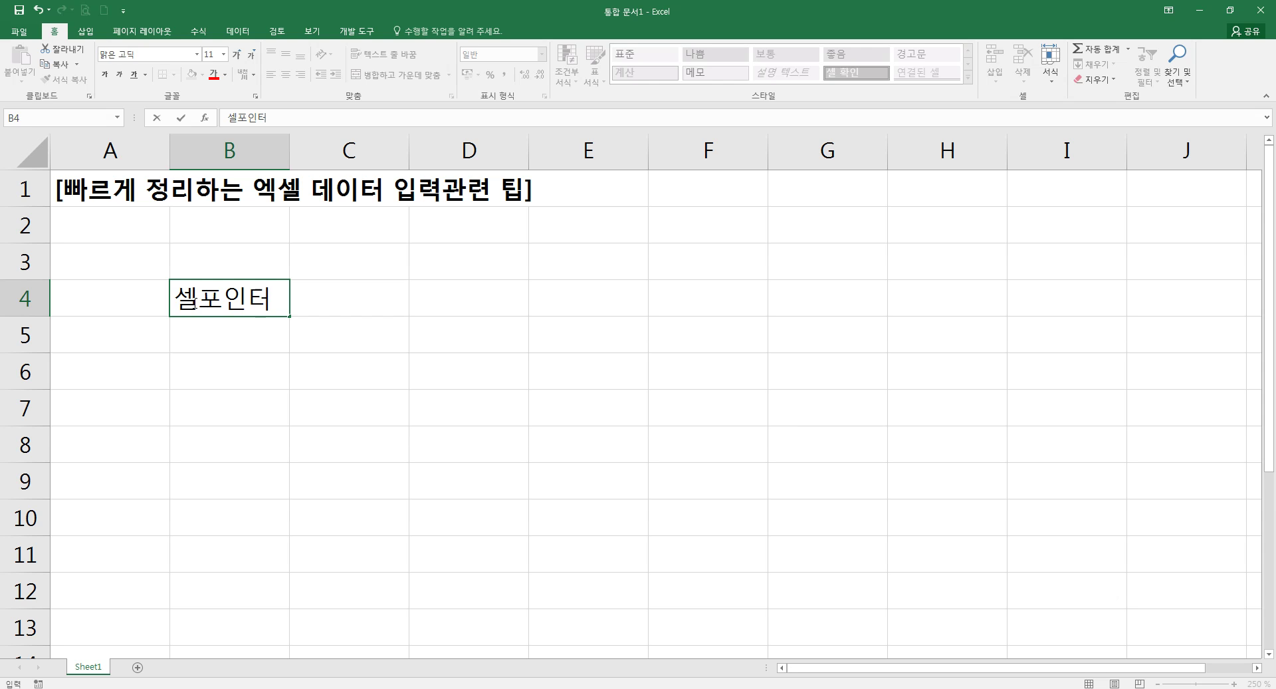
click(373, 367)
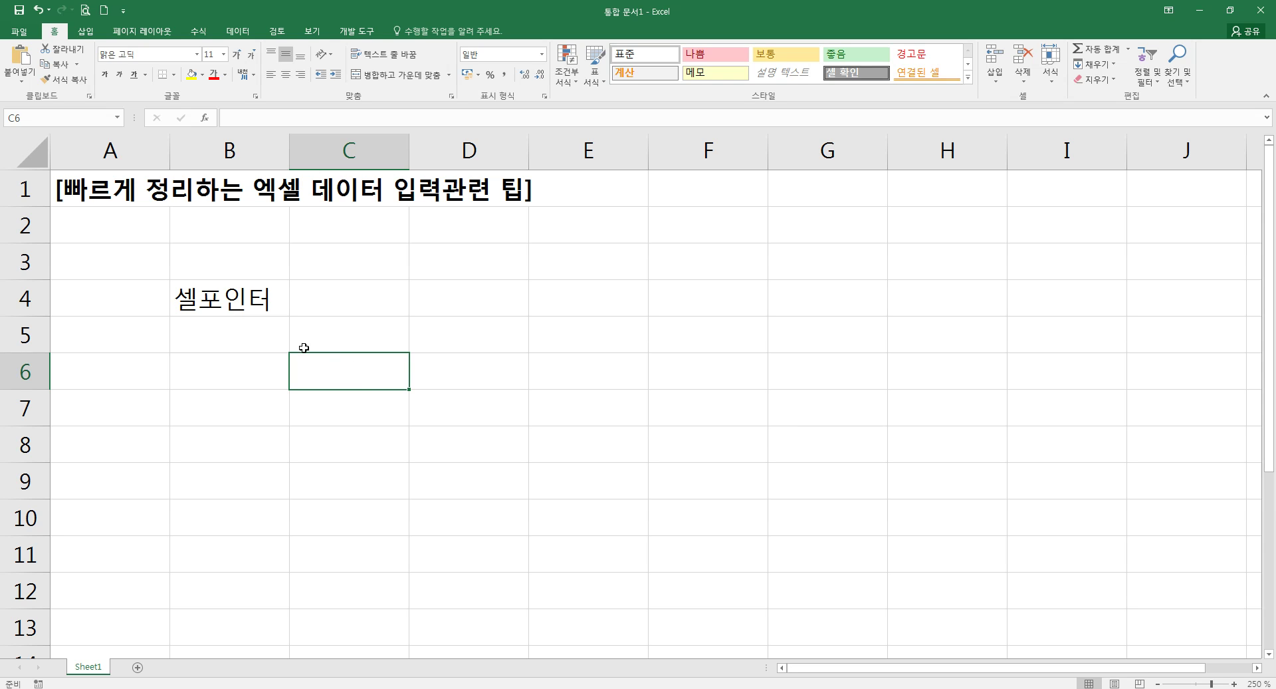
click(229, 306)
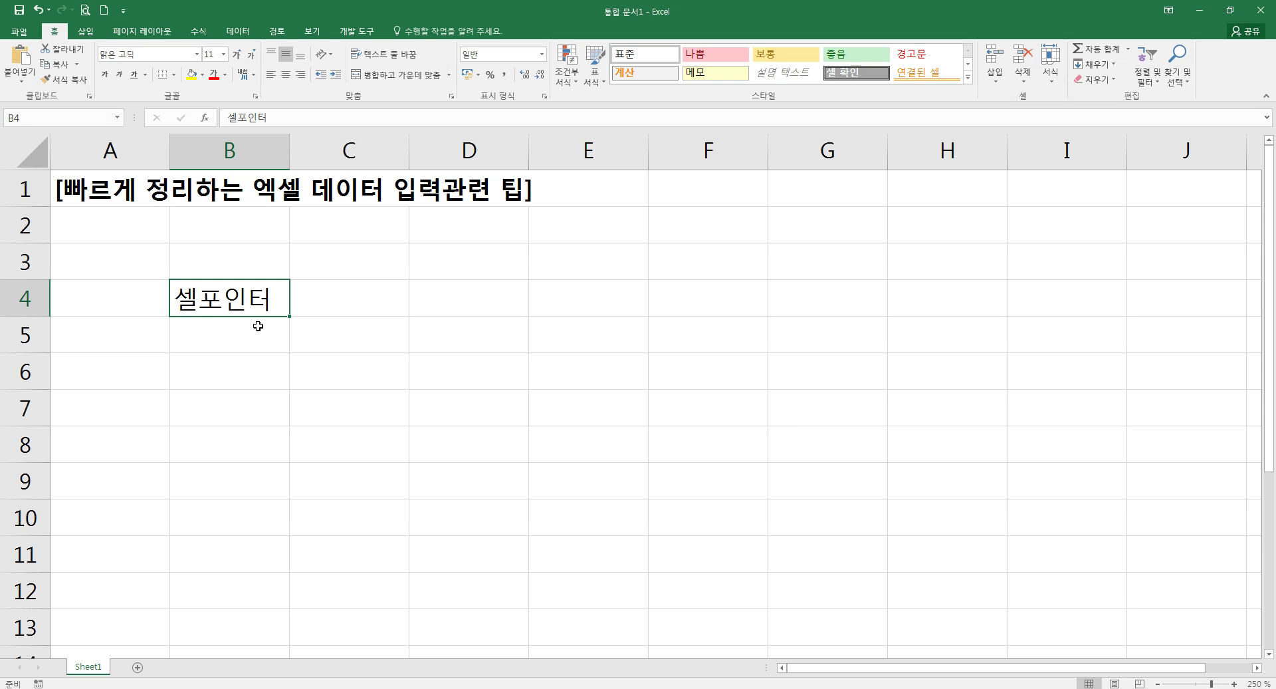
key(Delete)
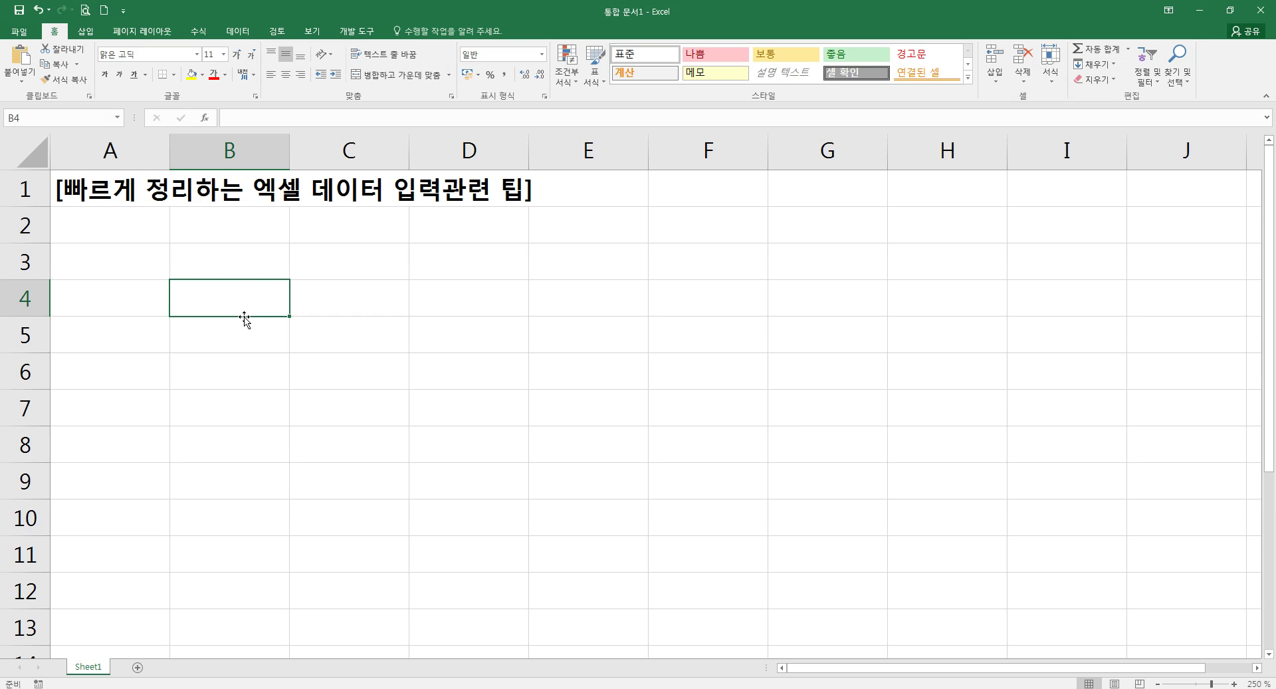
Enter the heading "셀에 입력되는 데이터 유형" in cell B3
key(Up)
key(Down)
key(Up)
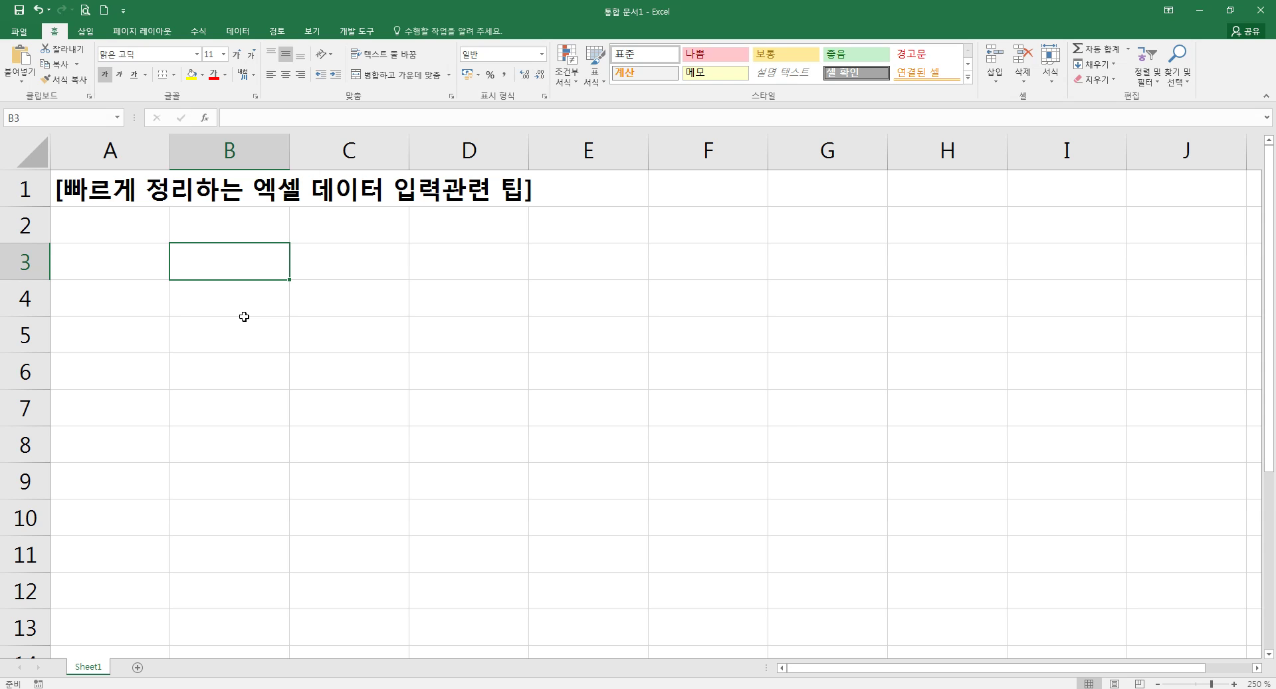
text(셀에)
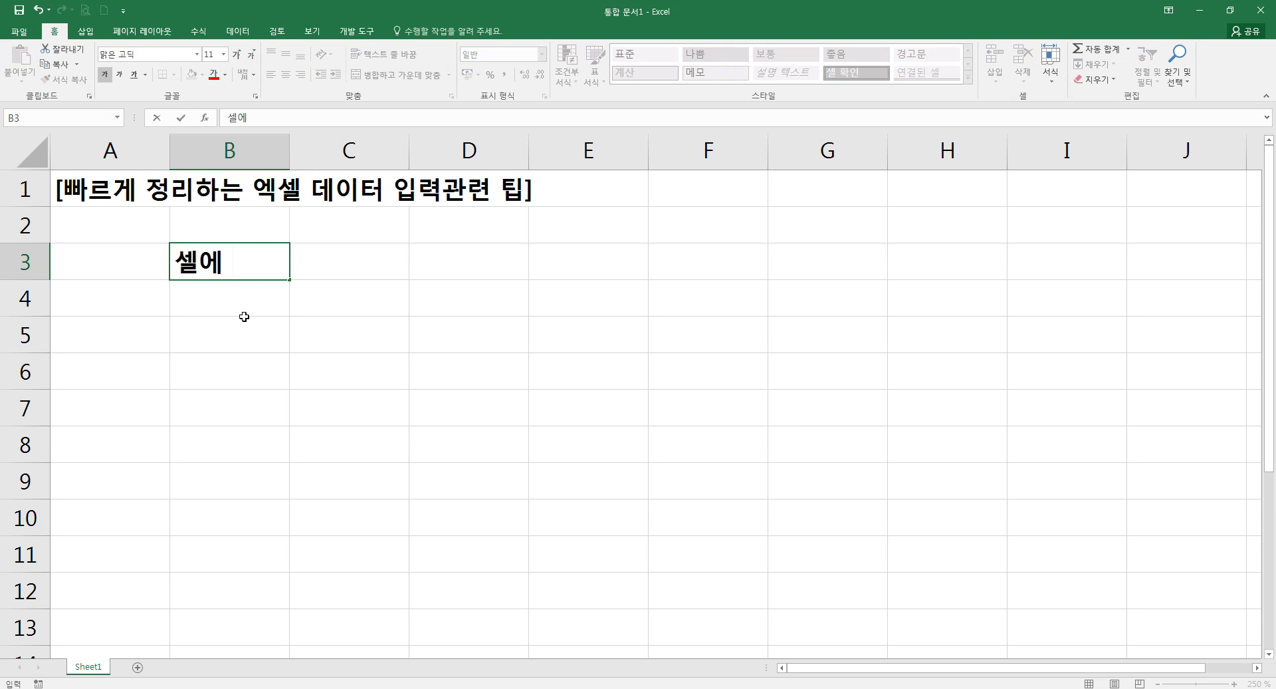
text( 입력되는)
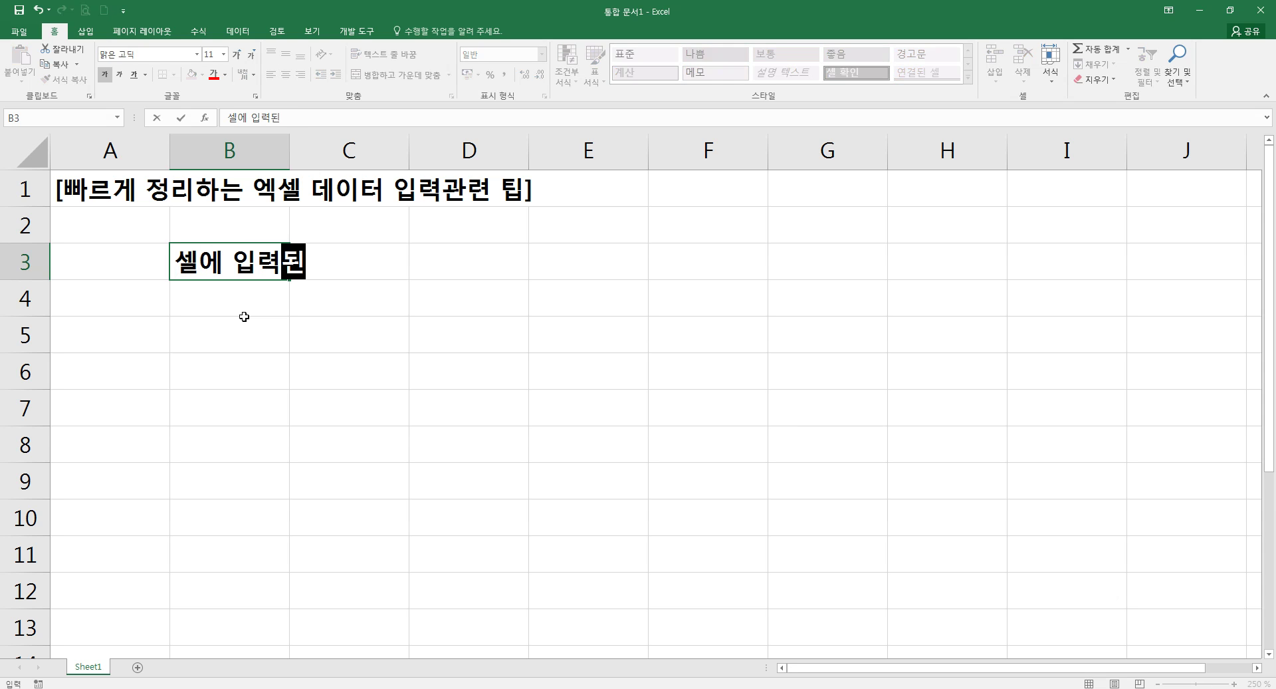
key(BackSpace)
key(BackSpace)
text(되는 데)
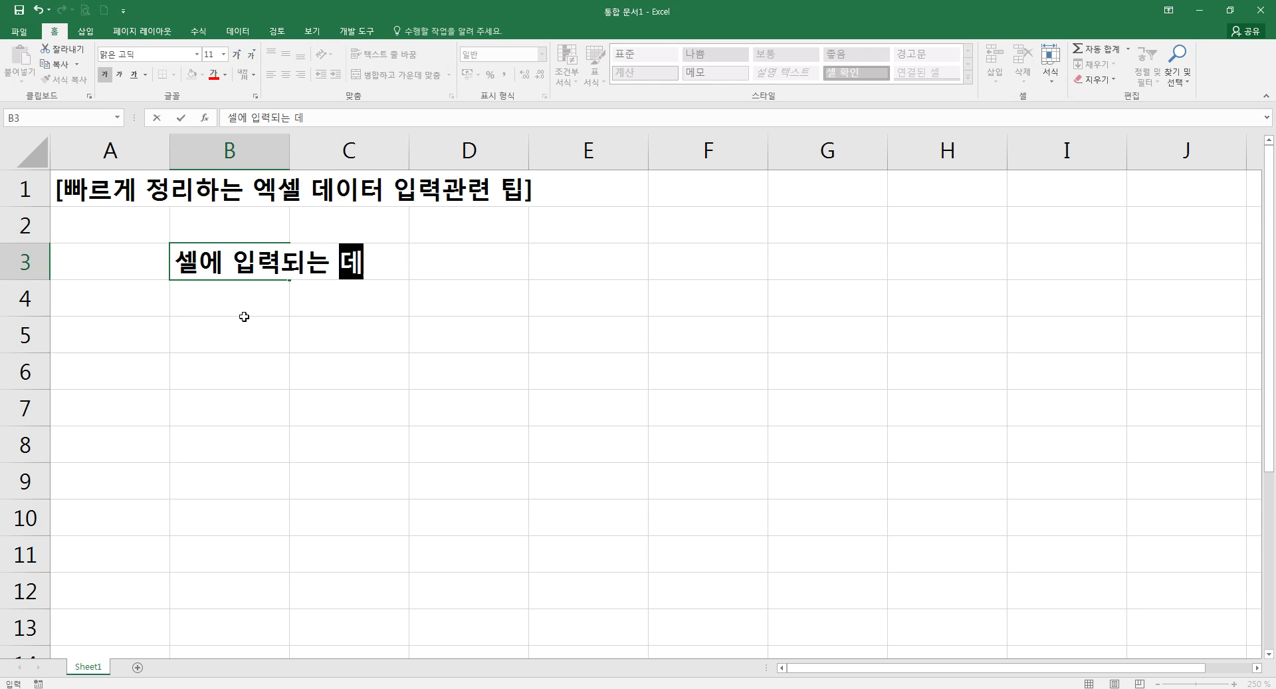
text(이터 유ㅎ)
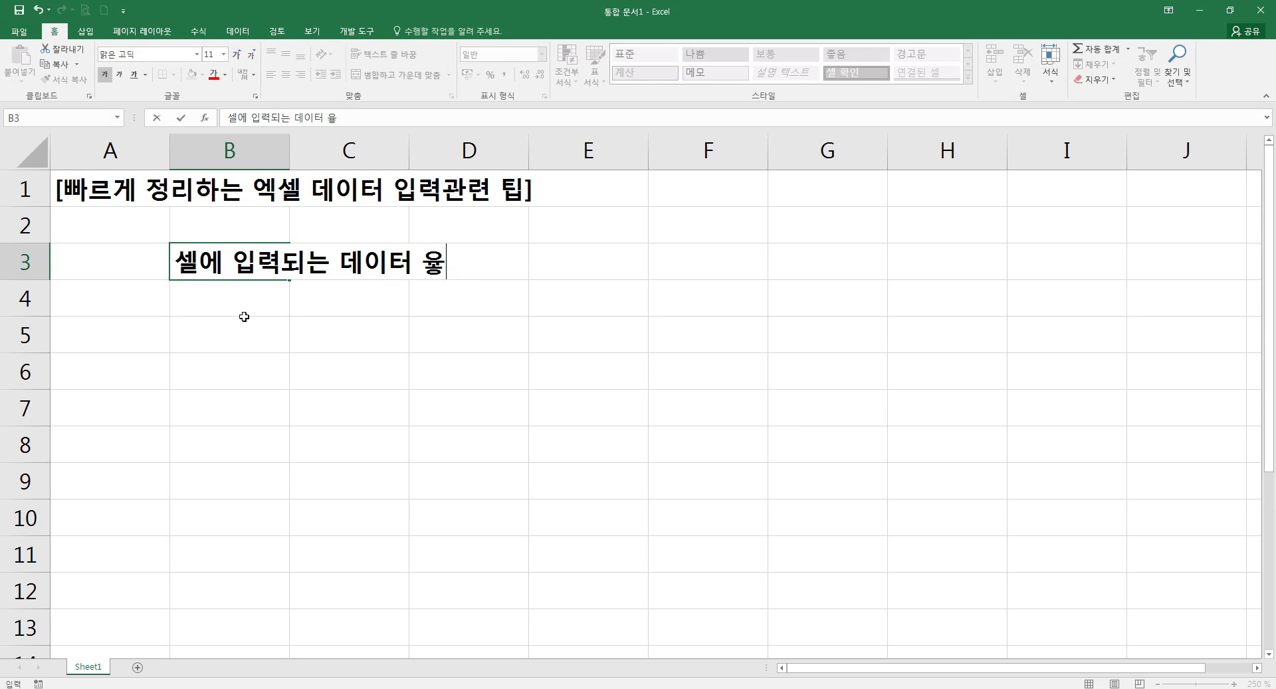
text(ㅕㅇ)
key(Return)
key(Up)
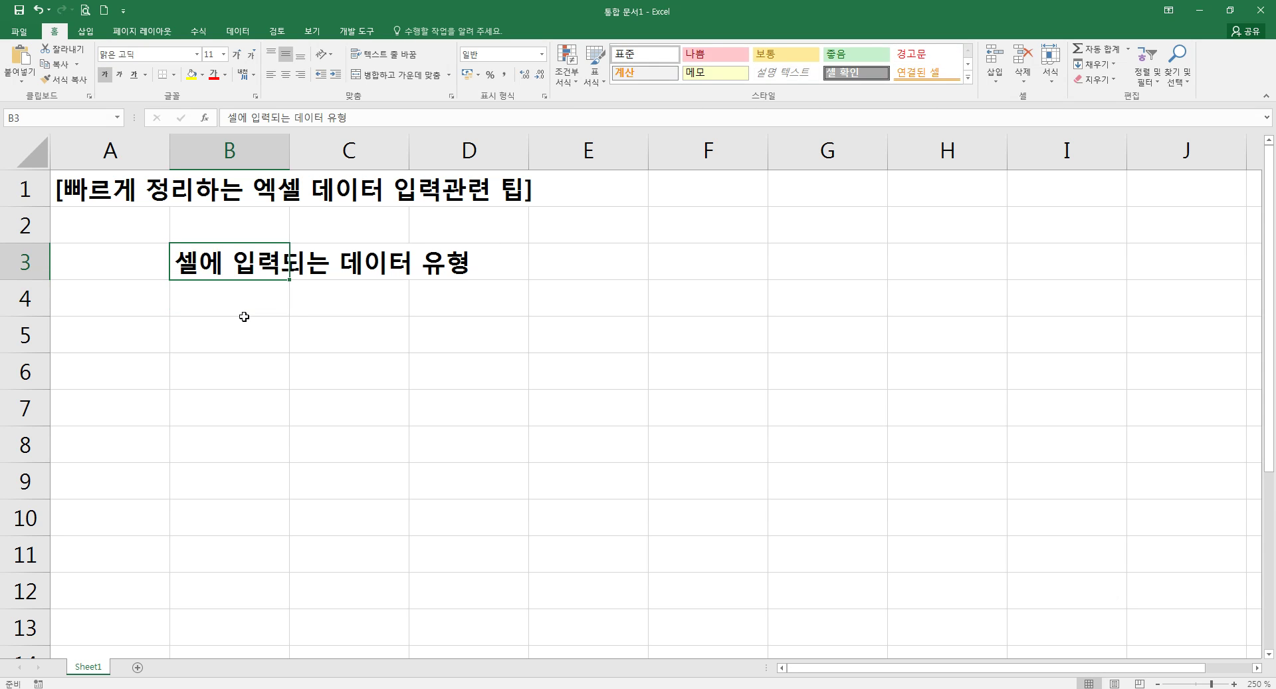
Enter the data type labels "수식" in cell B4 and "값" in cell B8
key(Down)
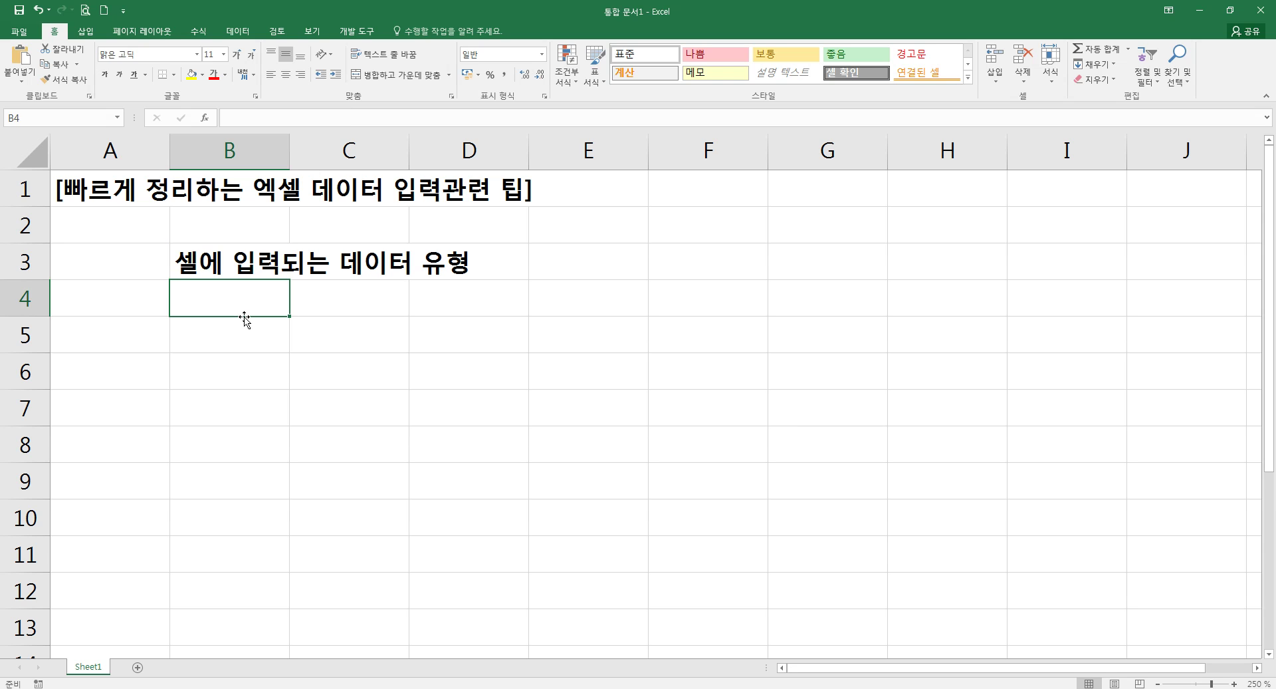
text(수식)
key(Return)
key(Return)
key(Return)
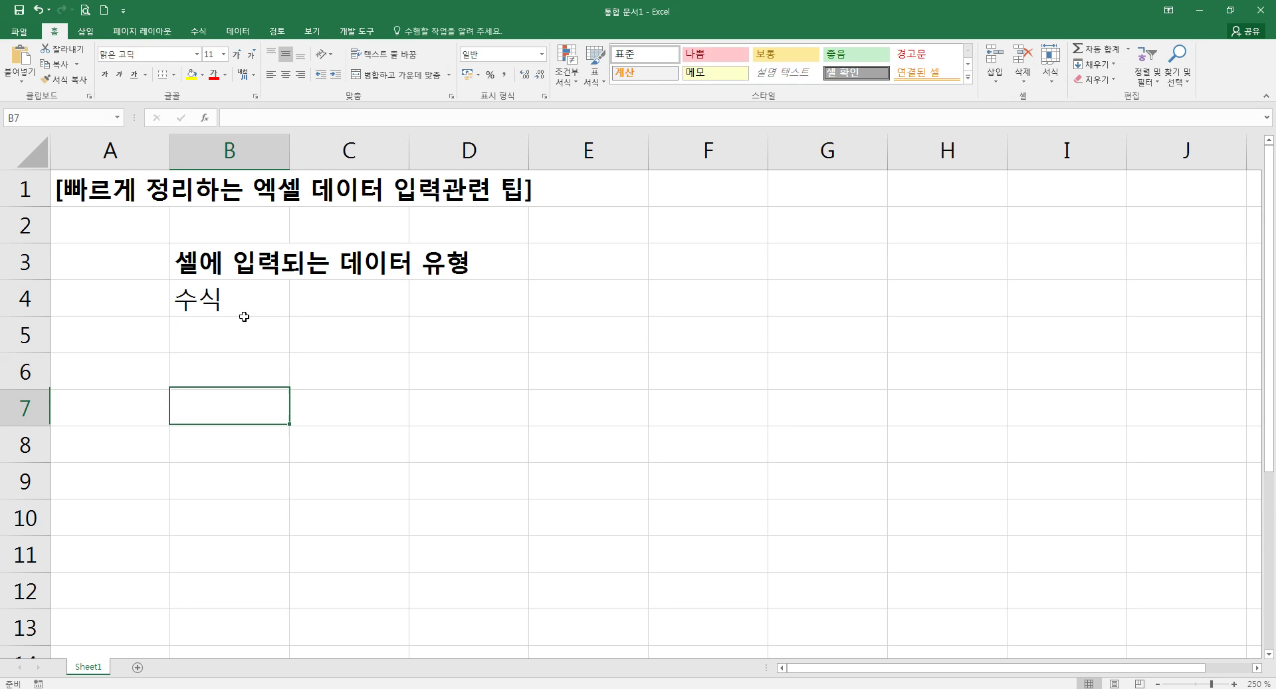
key(Return)
text(값)
key(Return)
key(Up)
key(Up)
key(Up)
key(Up)
key(Up)
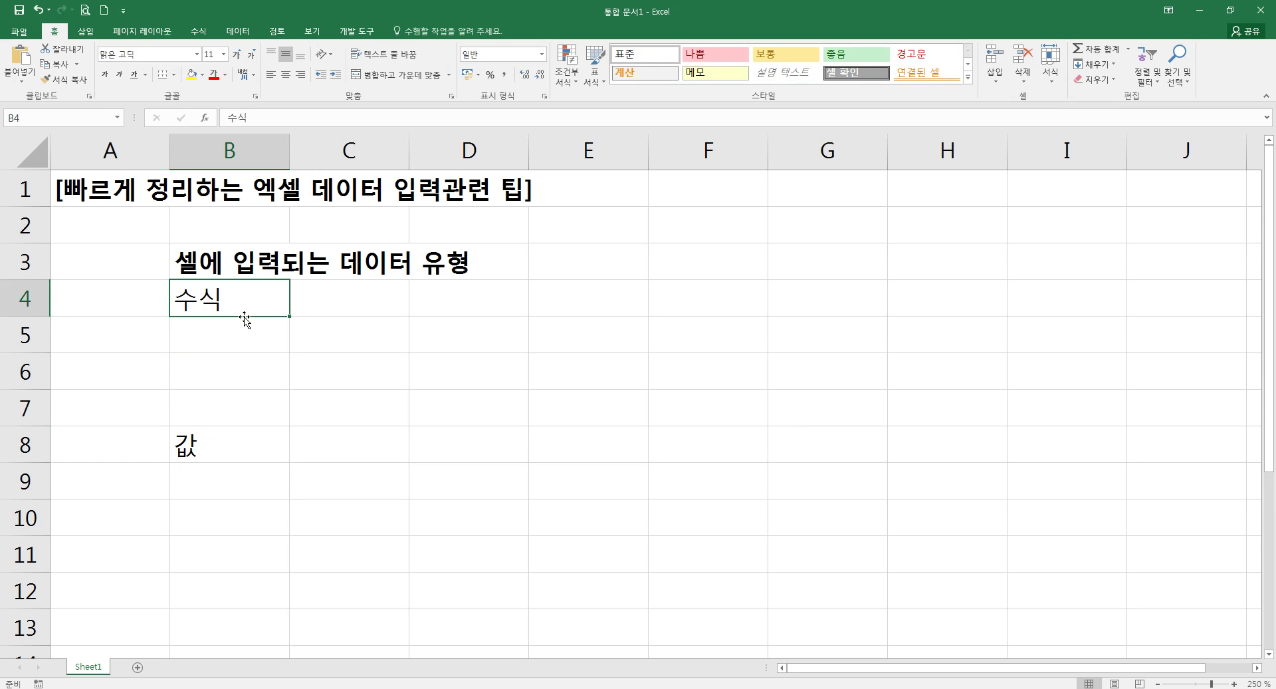
Enter the description ""=" 시작한다." in cell C4, beside the label 수식
key(Down)
key(Down)
key(Down)
key(Down)
key(Up)
key(Up)
key(Up)
key(Up)
key(Right)
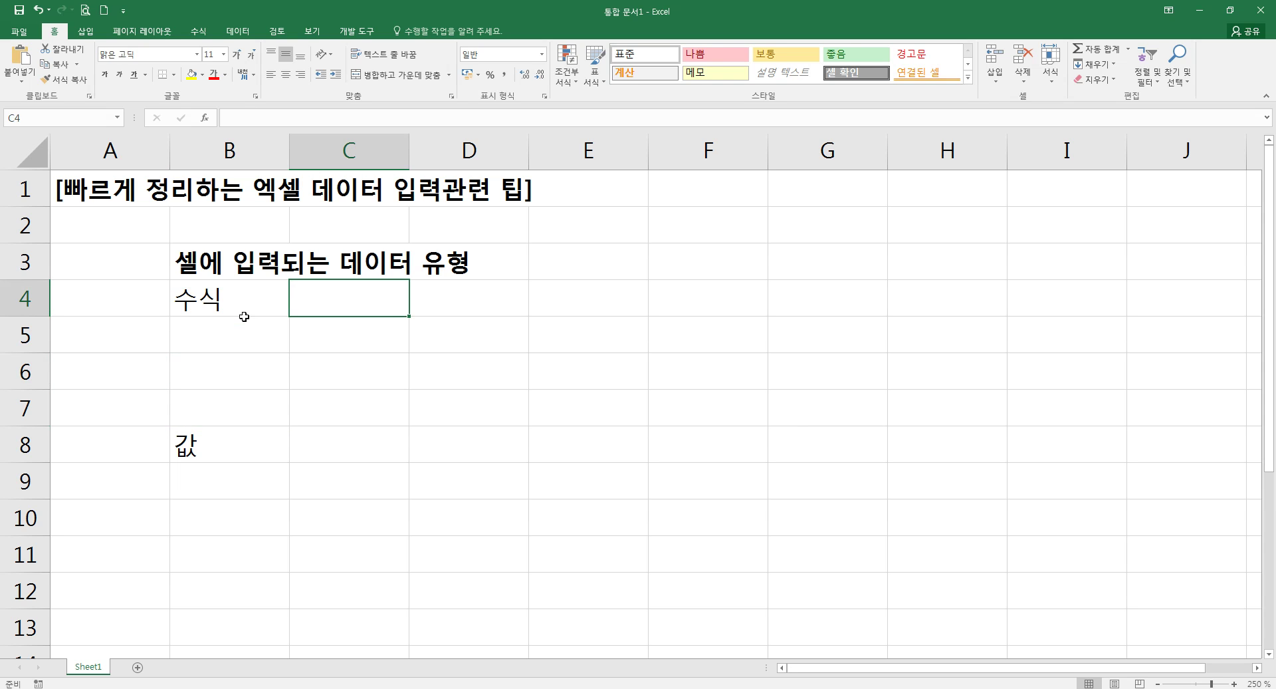
text("=" 싯)
text(작한다.)
key(Return)
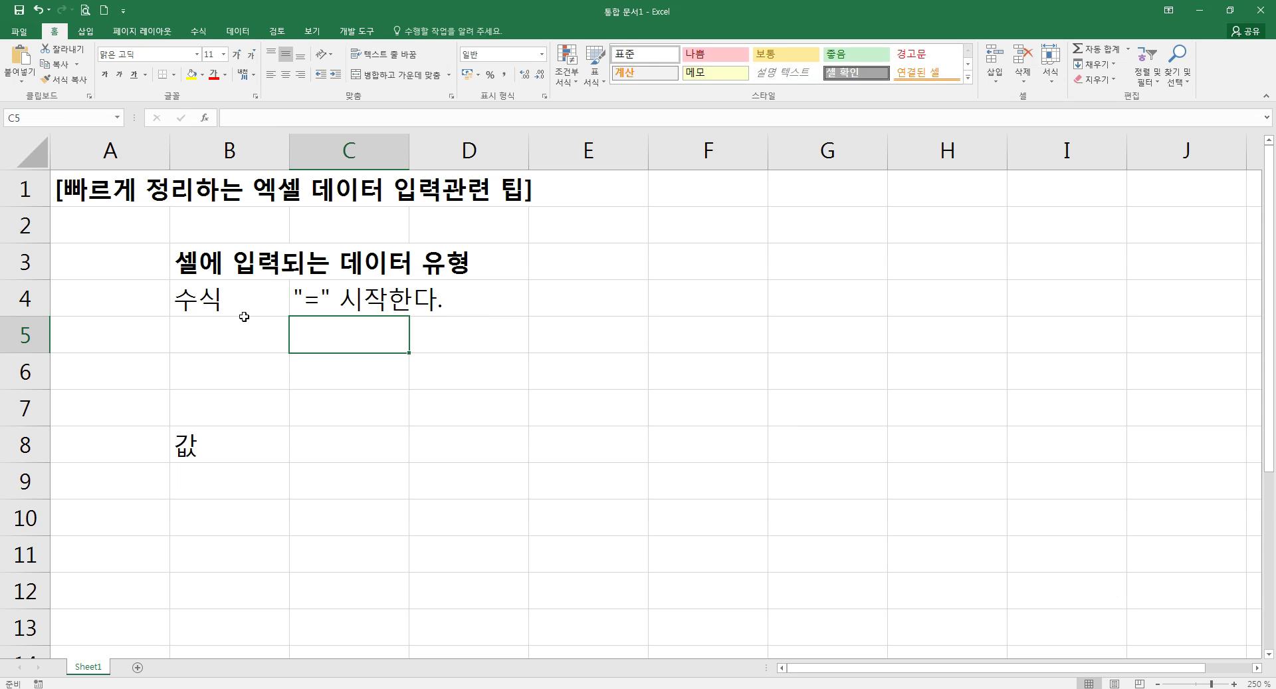
Enter the description ""=" 시작하지 않는다." in cell C8, beside the label 값
key(Down)
key(Down)
key(Down)
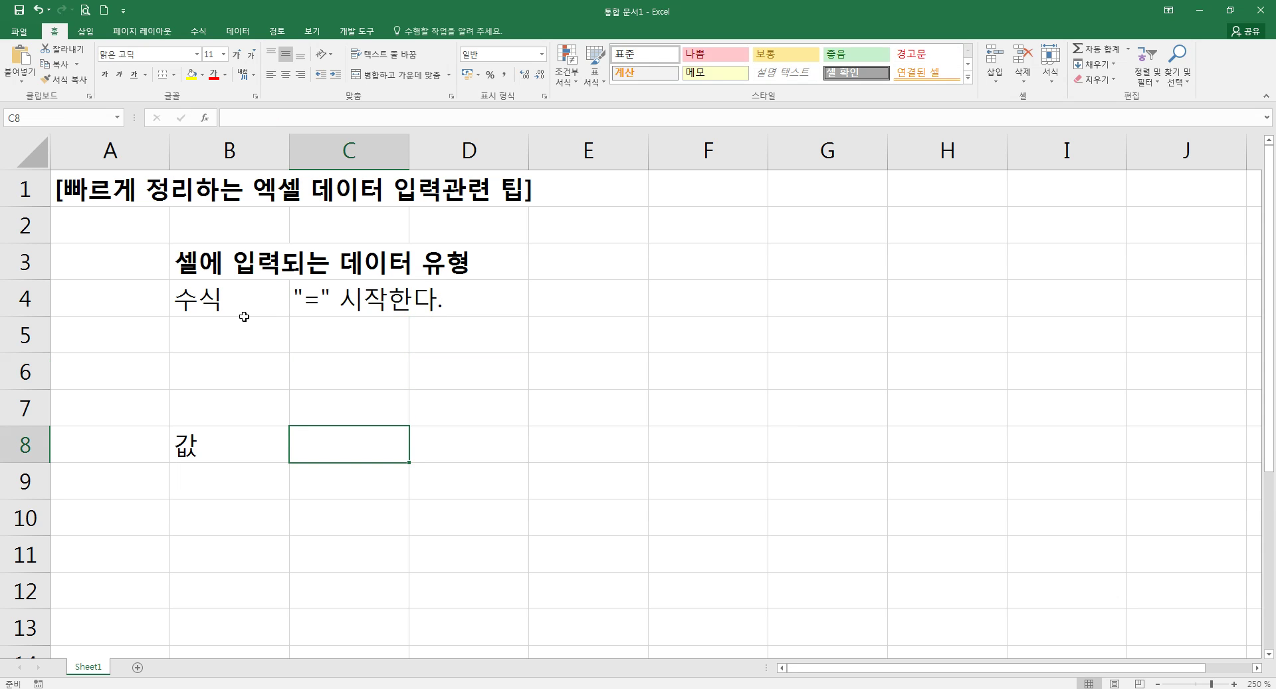
text("=")
text( 시작하지아)
text(않 ㄴㄴ)
key(BackSpace)
key(BackSpace)
key(BackSpace)
key(BackSpace)
text(않난)
key(BackSpace)
key(BackSpace)
text(는다.)
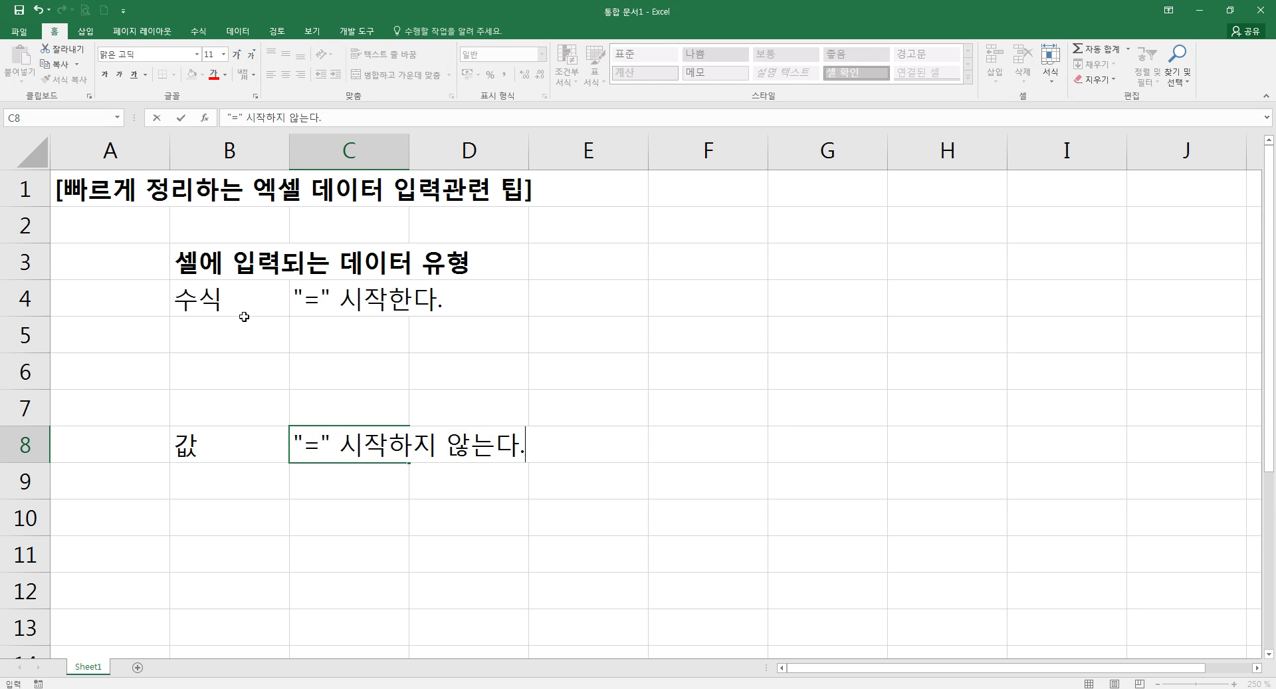
key(Return)
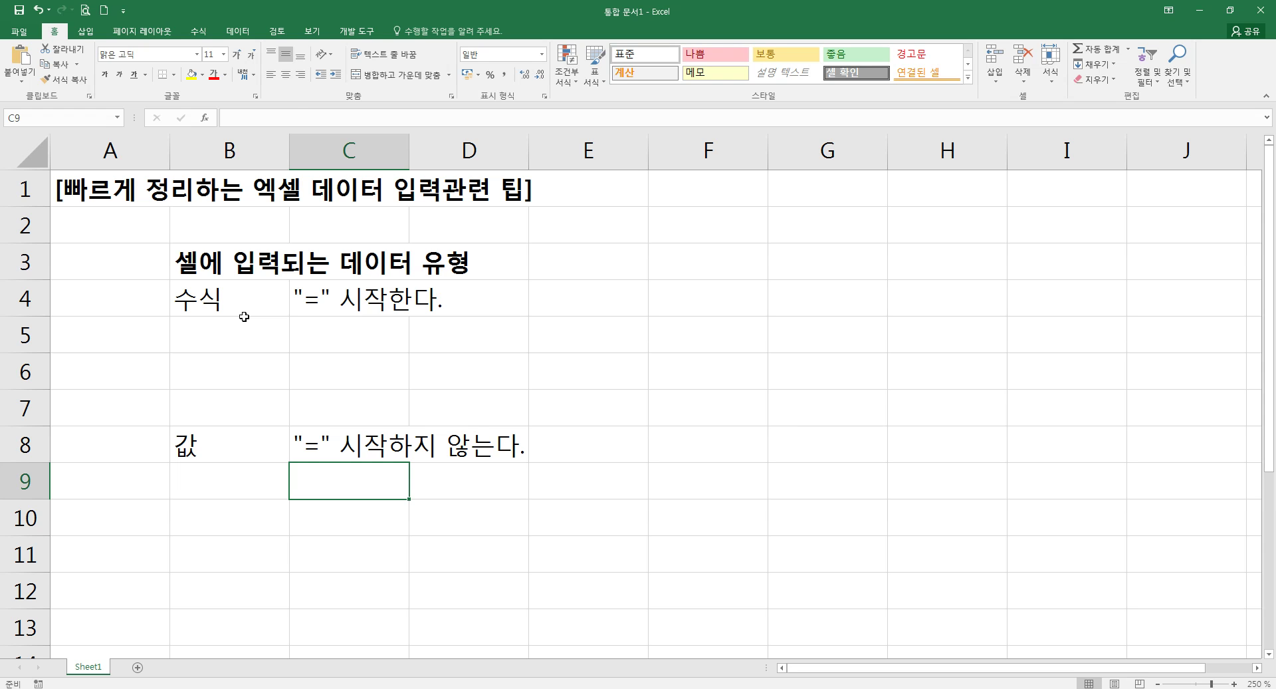
Enter the label "정상적인 수식" in cell E4, in the 수식 row
key(Up)
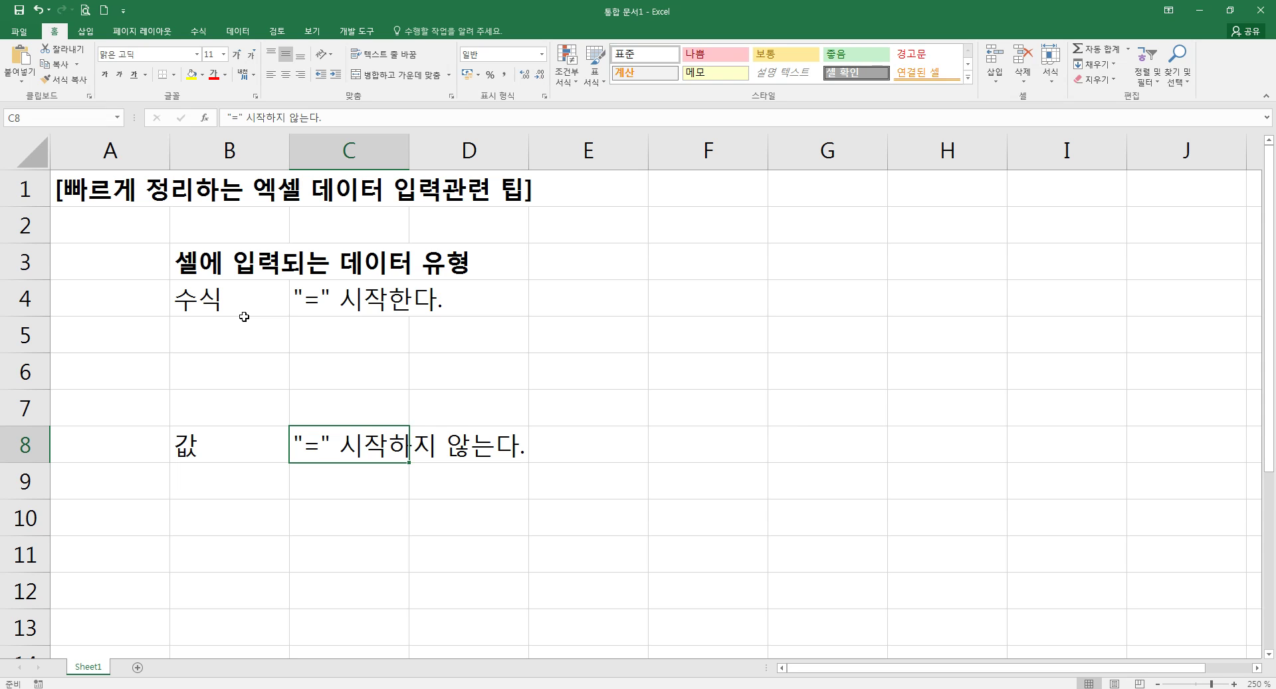
key(Up)
key(Up)
key(Up)
key(Up)
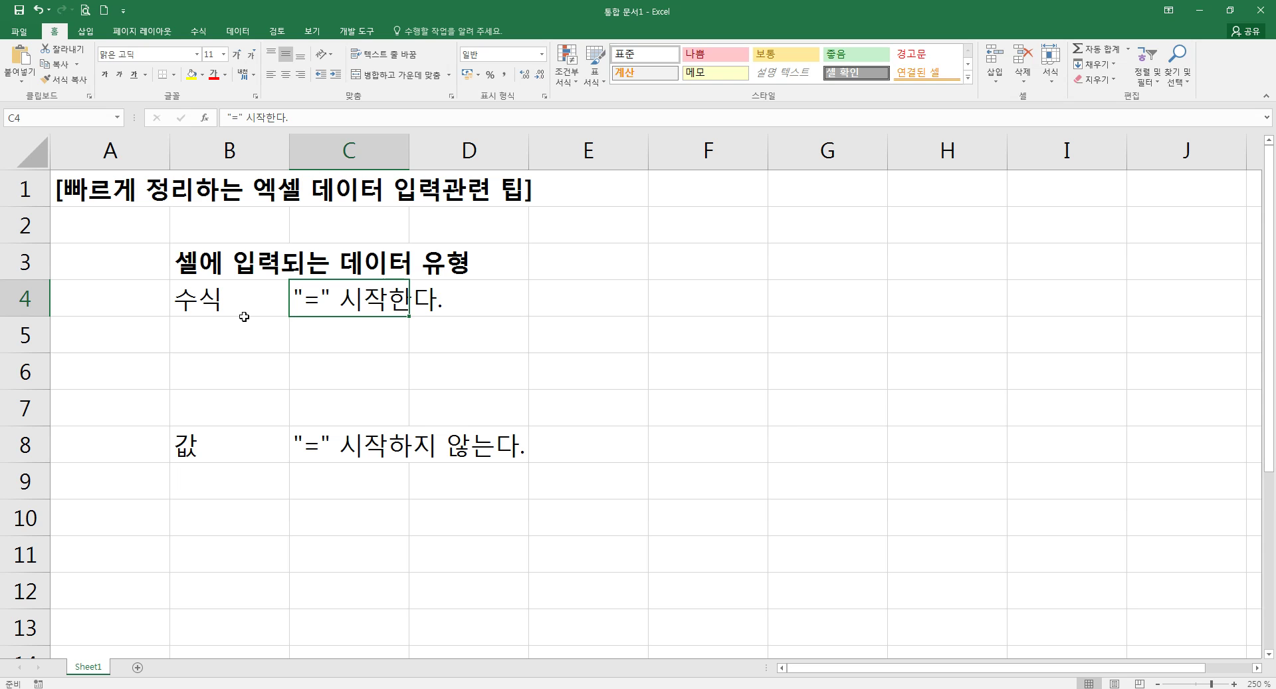
key(Right)
key(Right)
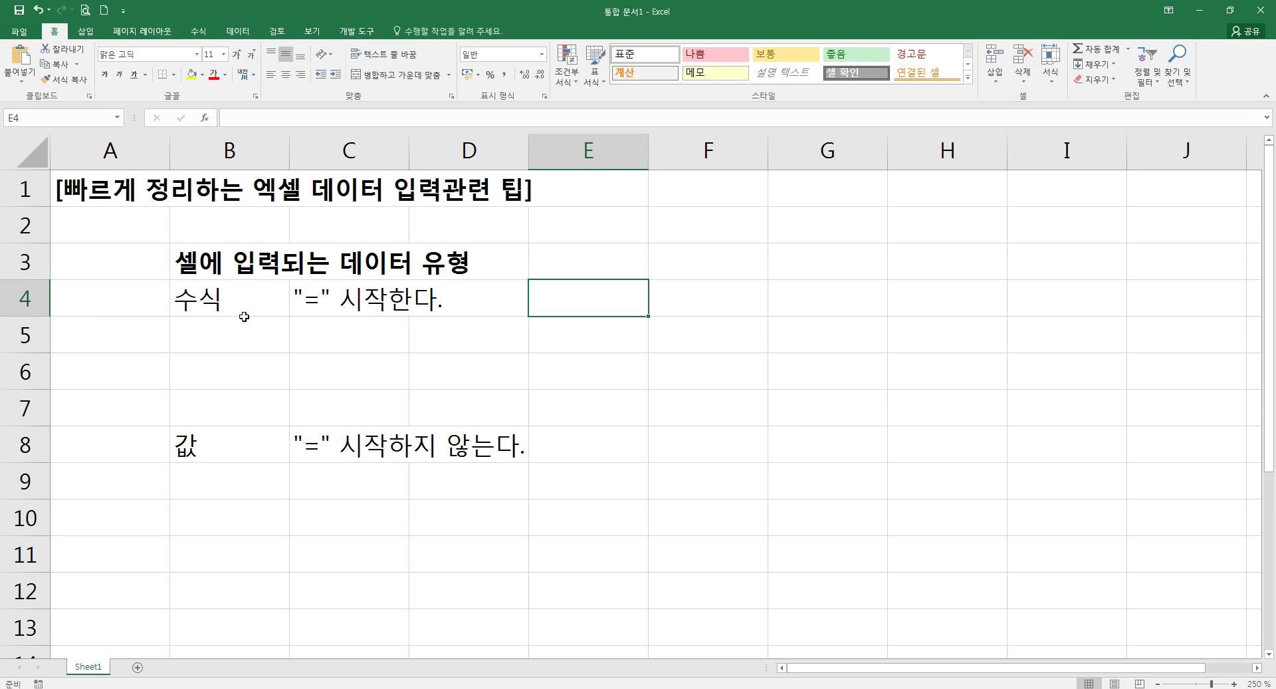
text(정상적)
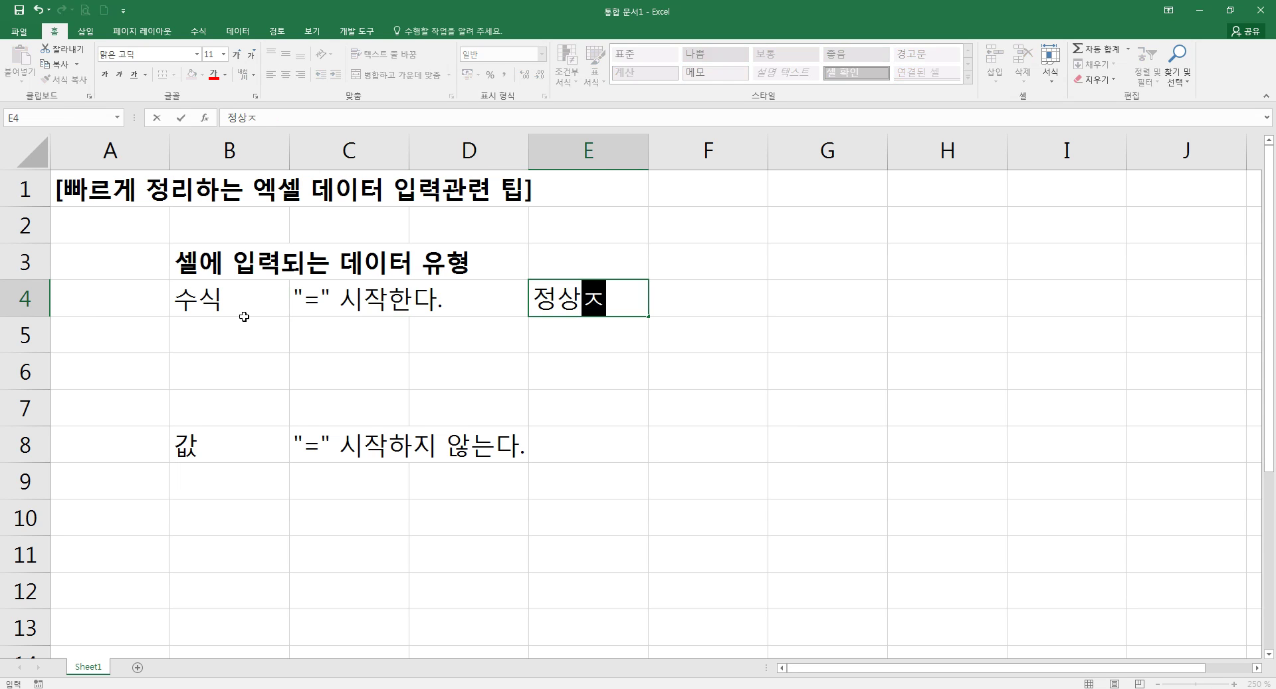
text(인 수식)
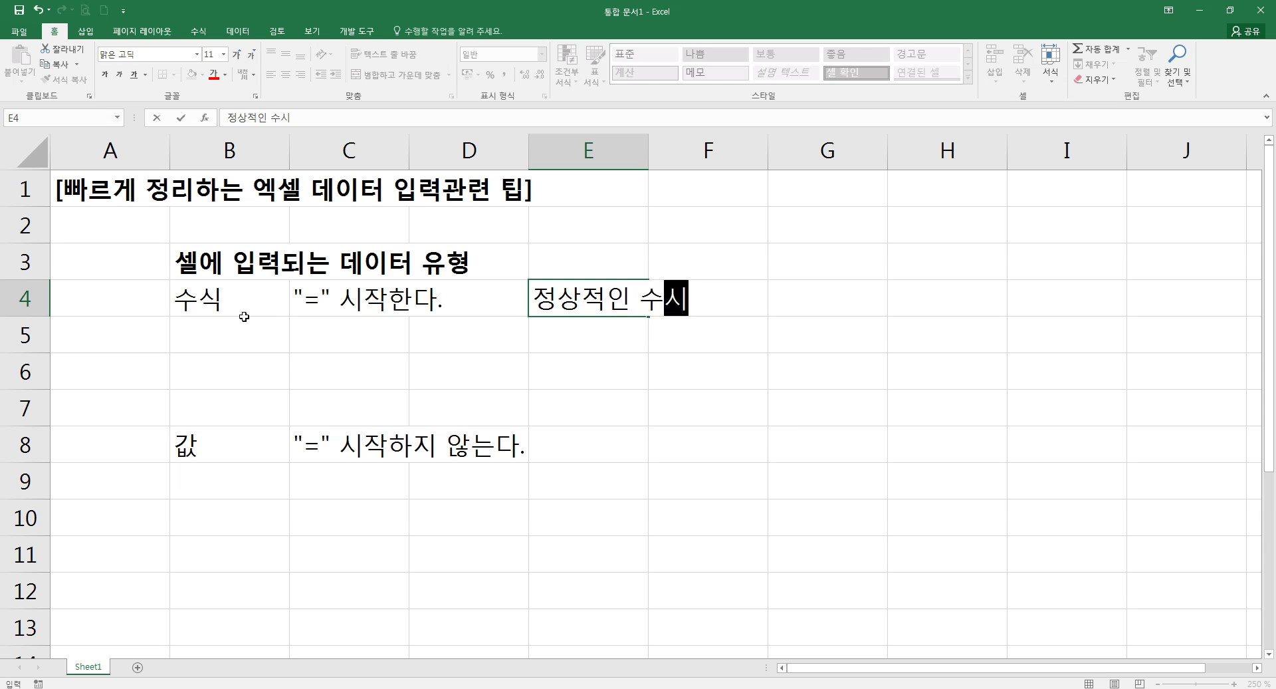
key(Return)
Enter the label "비정상적인 수식(오류)" in cell E5
text(비정상)
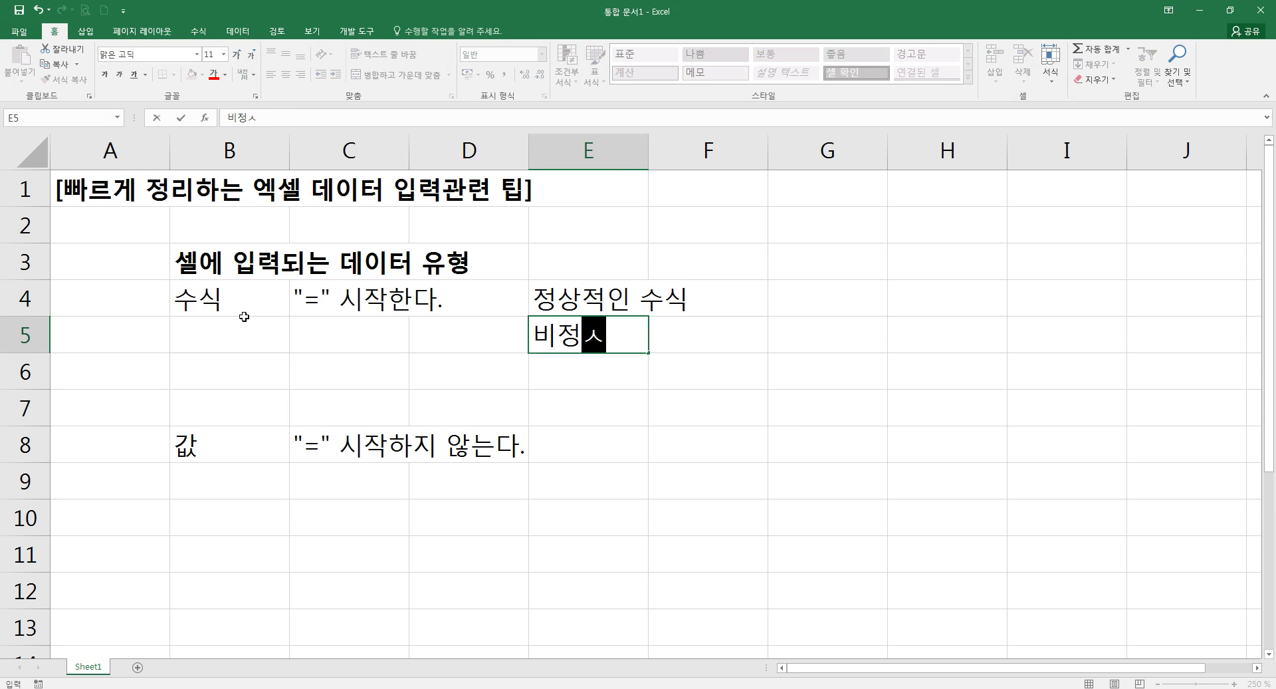
text(적인 )
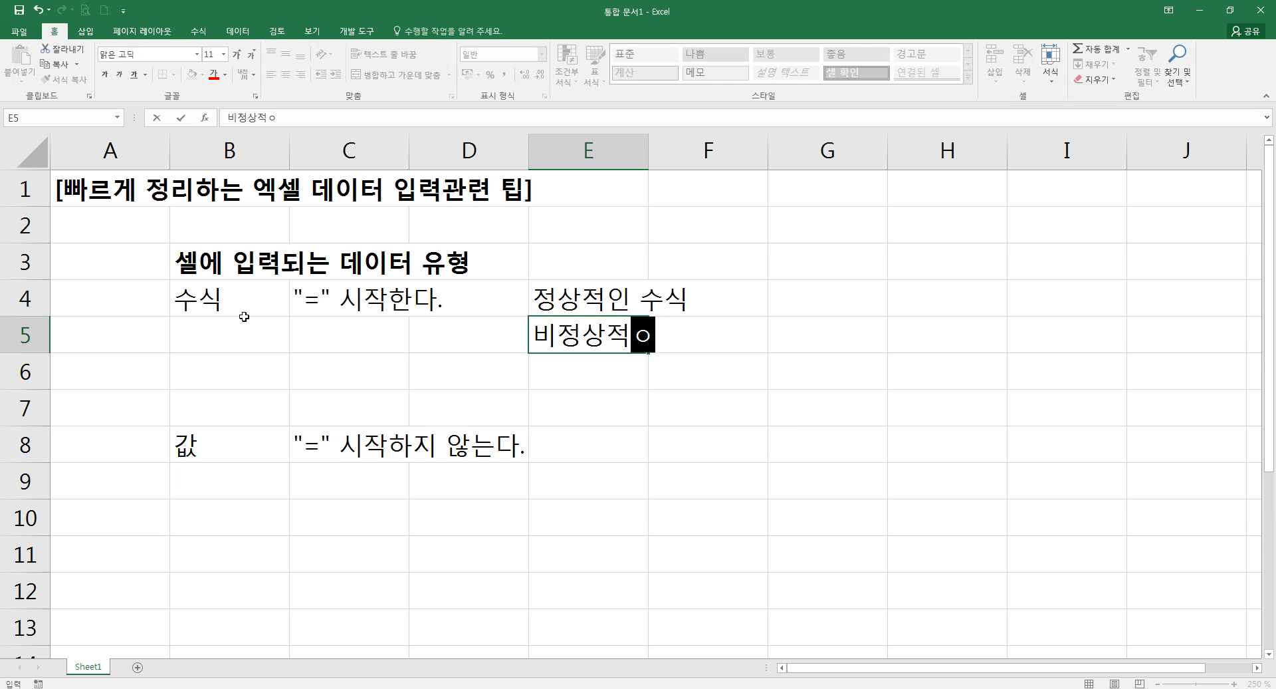
text(수식()
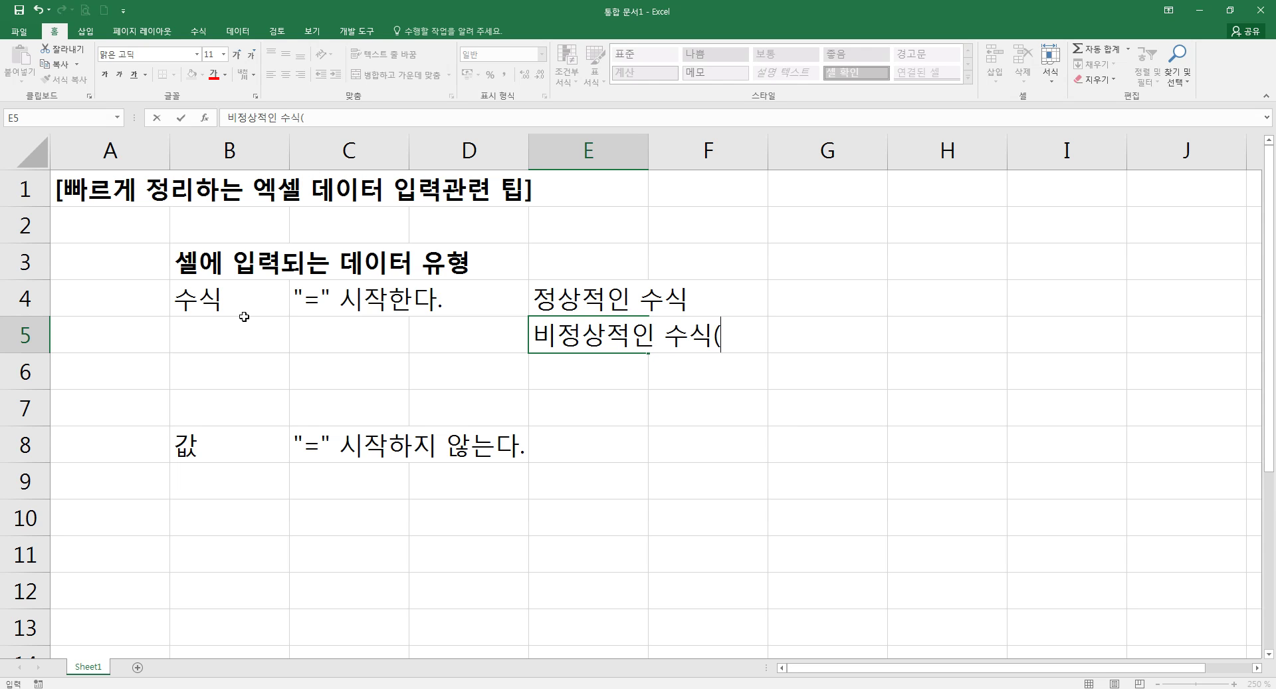
text(오류))
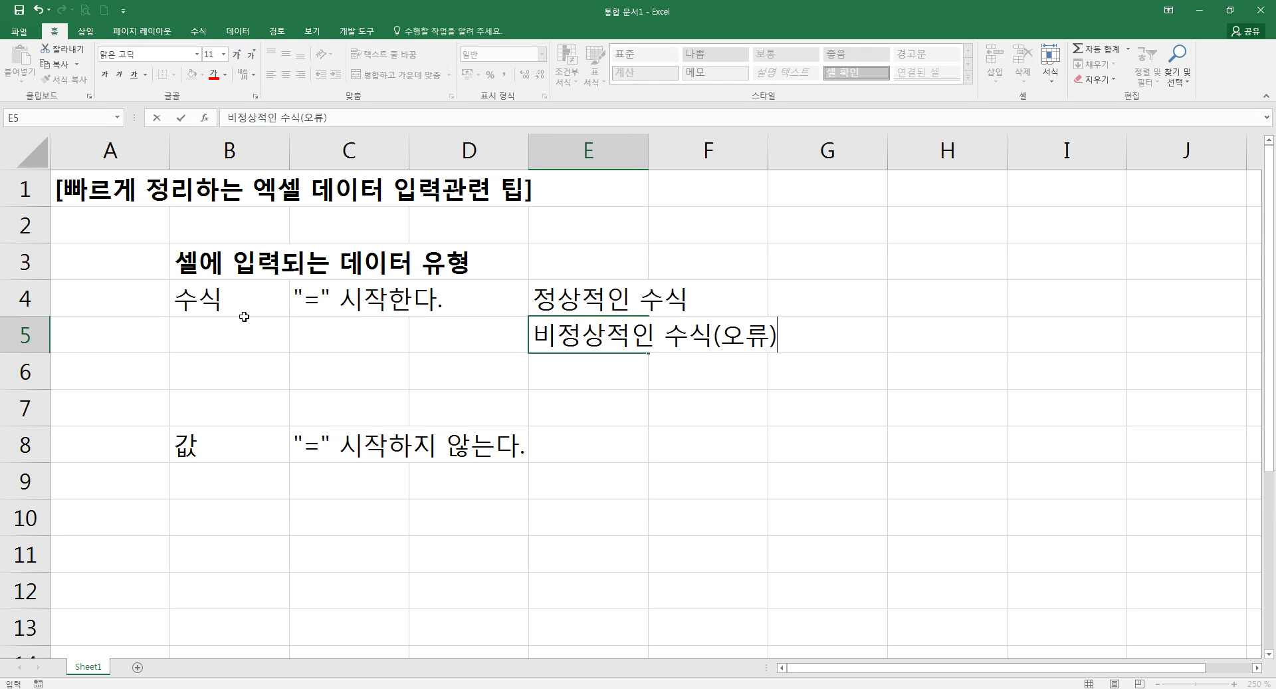
key(Return)
key(Up)
key(shift+Right)
key(shift+Right)
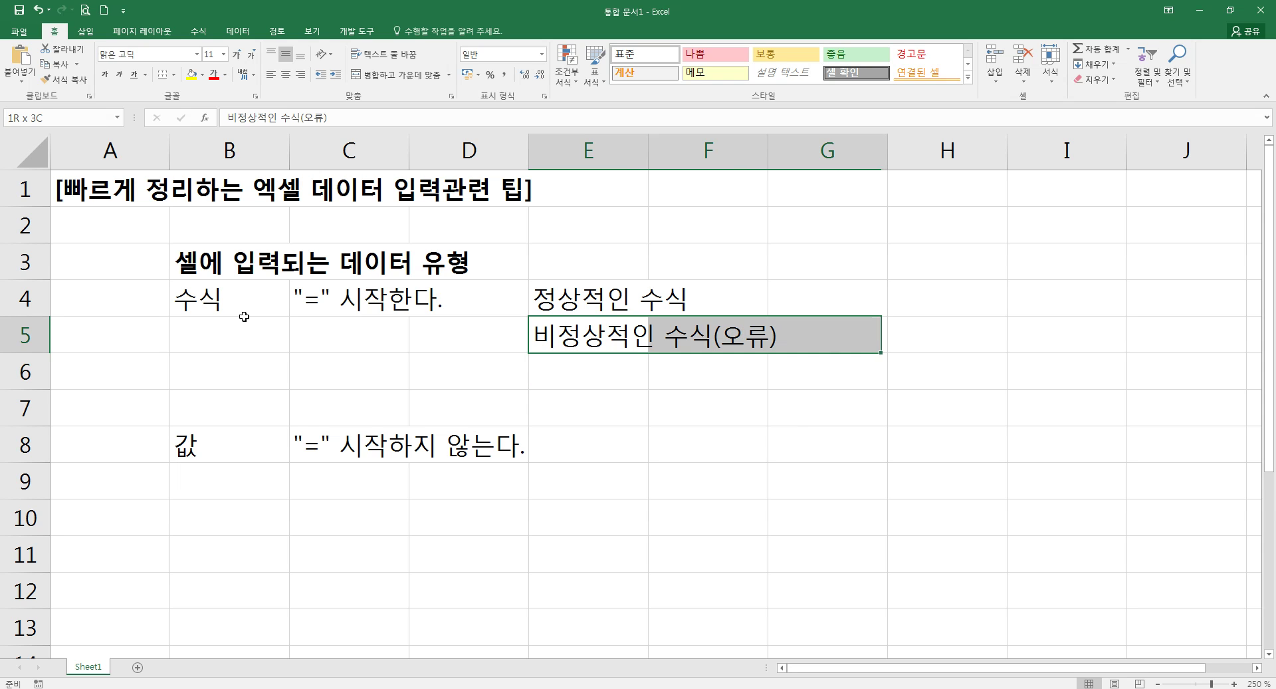
key(Left)
key(Right)
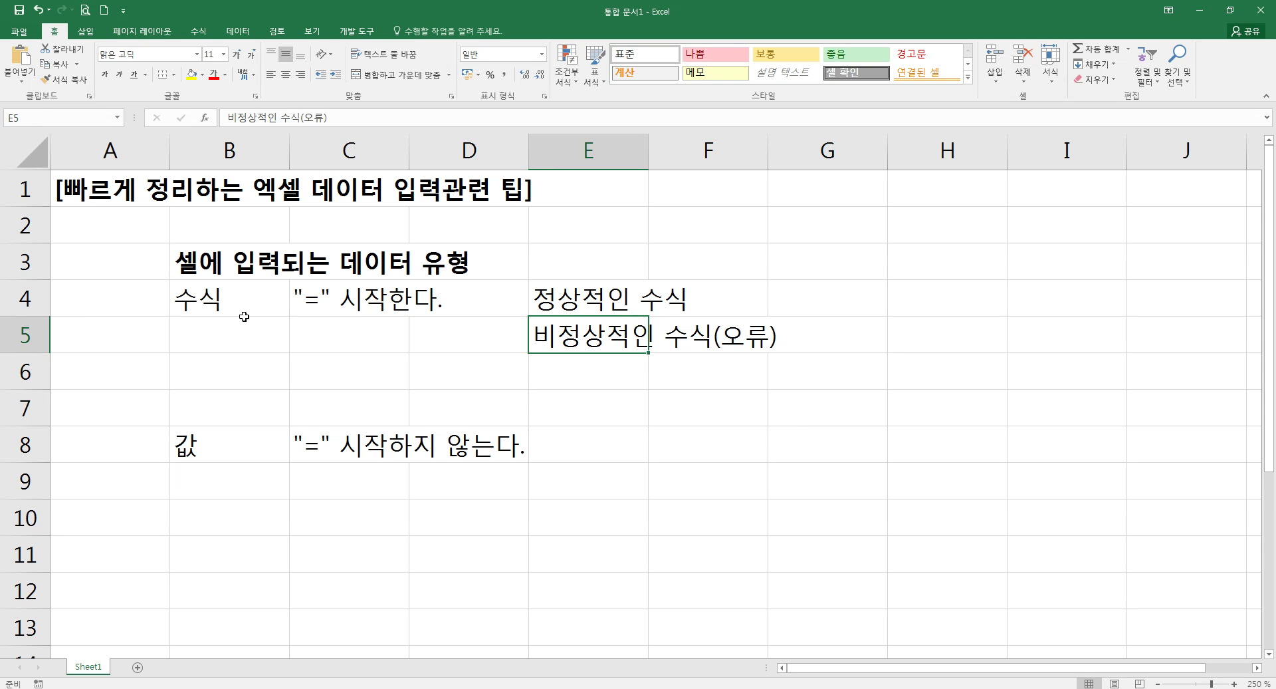
key(Up)
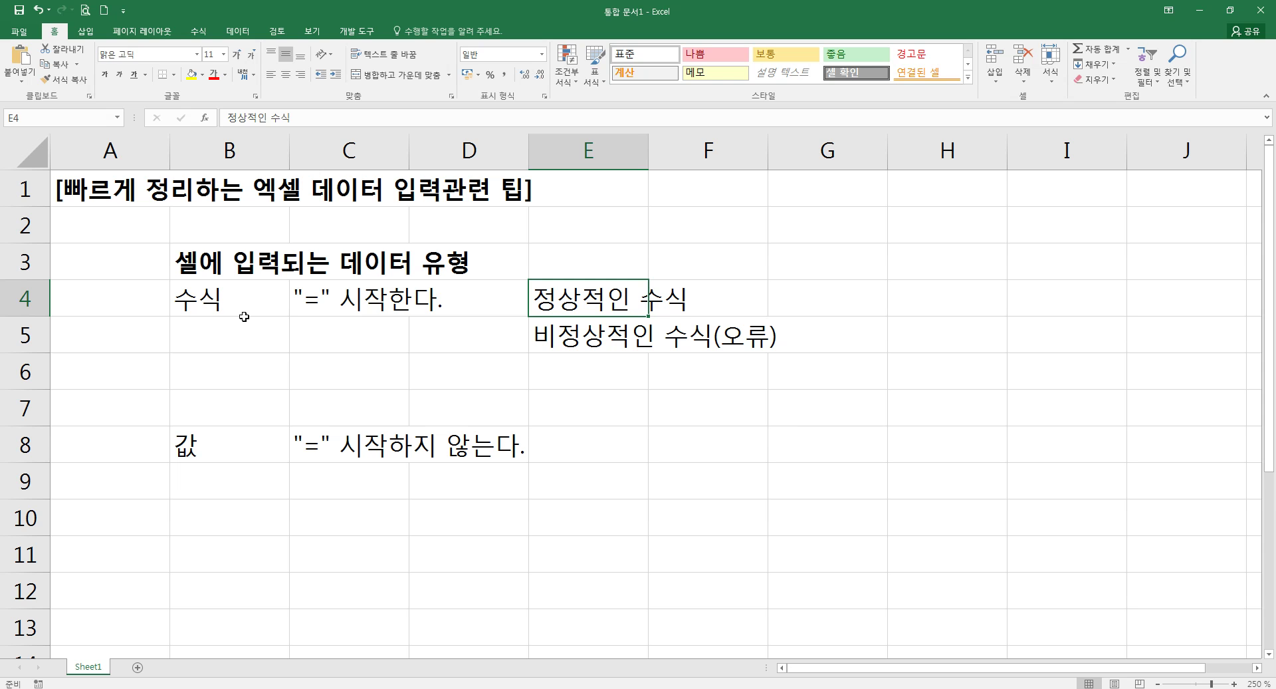
Narrow column A and put the number "1." in front of the heading in cell B3
drag(170, 161, 95, 164)
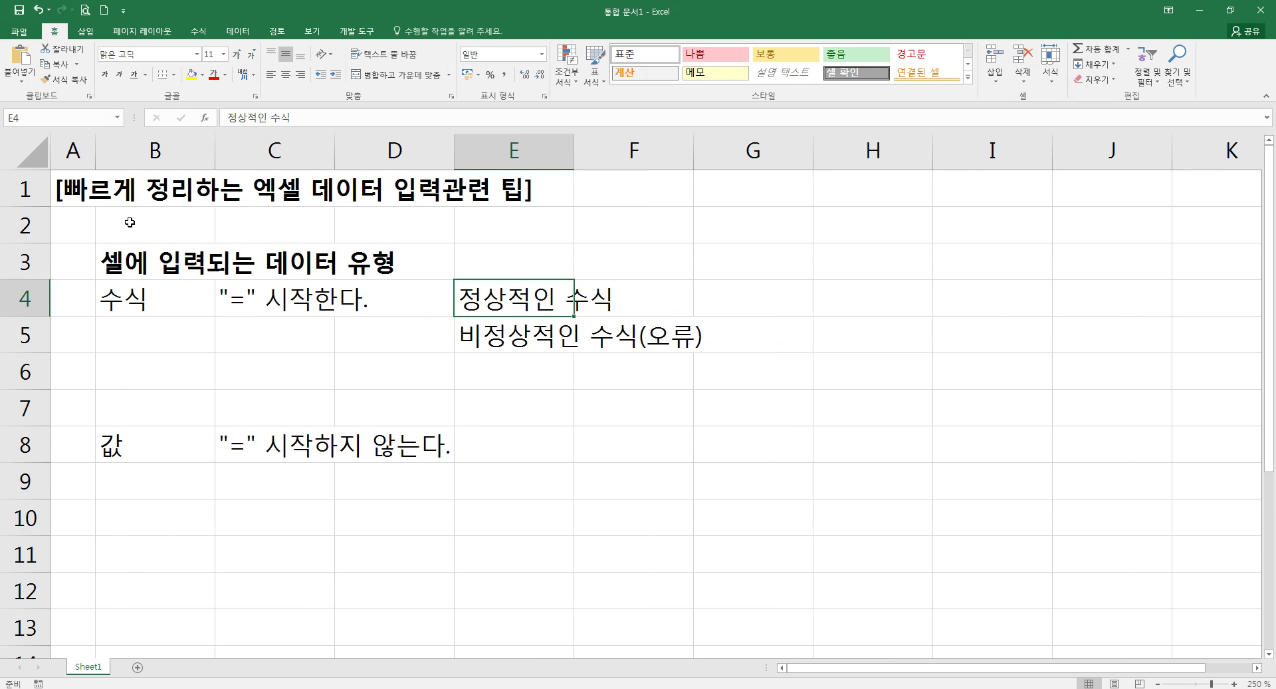
double_click(103, 262)
text(1.)
key(Return)
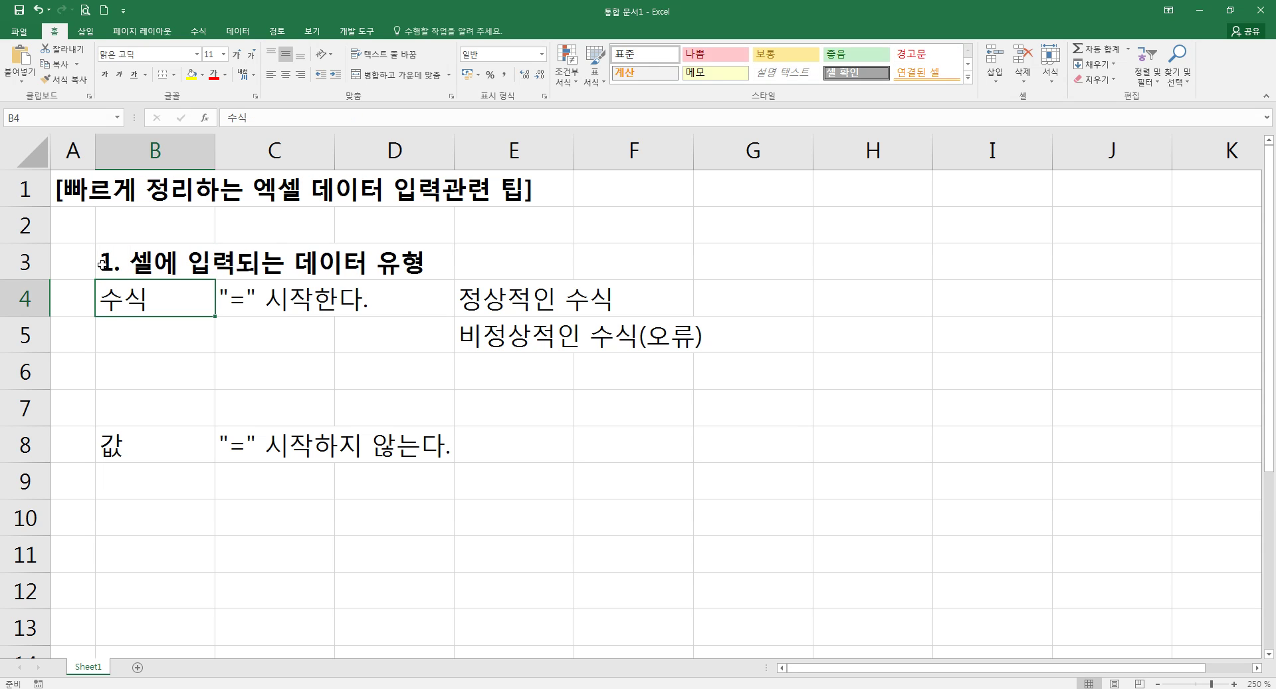
Enter the formula =1+1 in cell G4 as an example of a valid formula
click(514, 299)
click(746, 297)
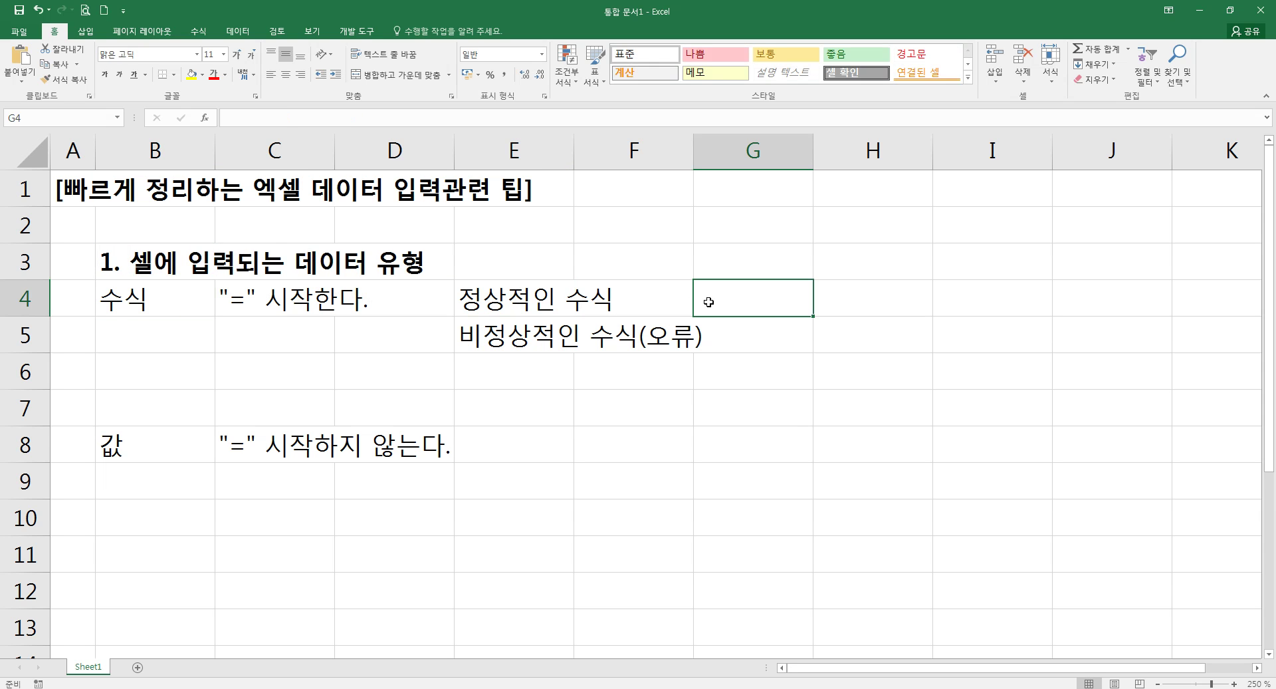
text(=1)
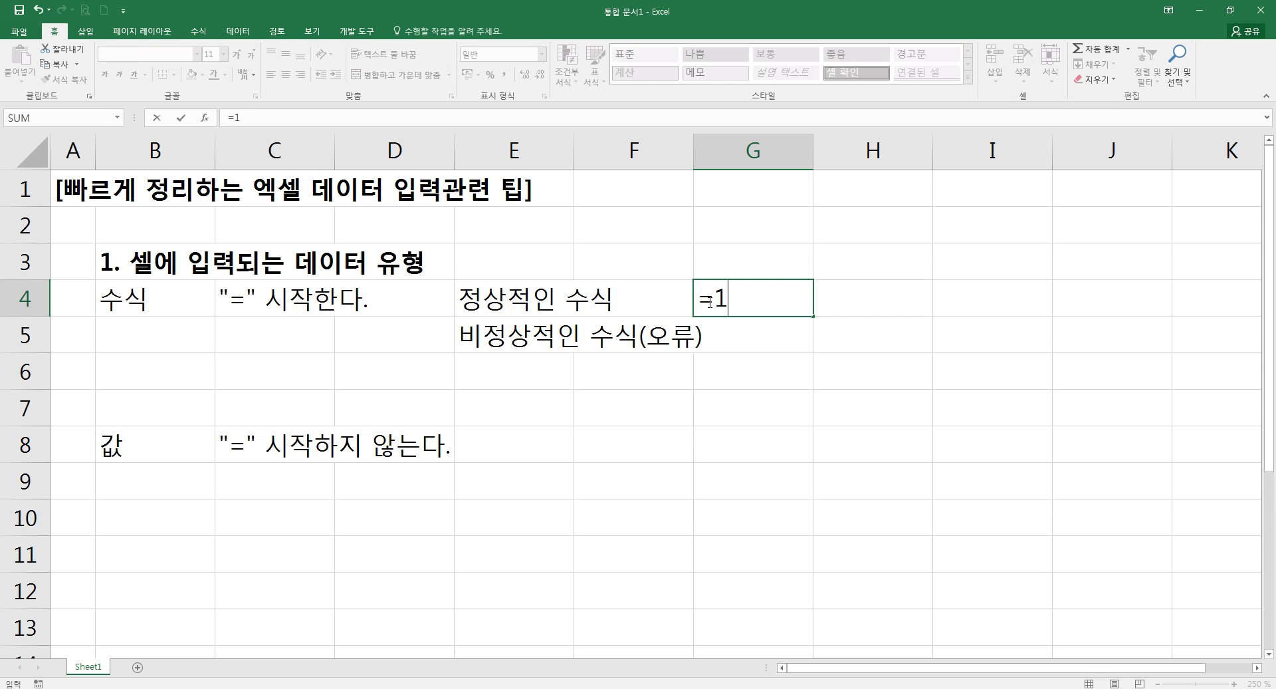
text(+1)
key(Return)
Examine the formula behind the result in cell G4
click(721, 312)
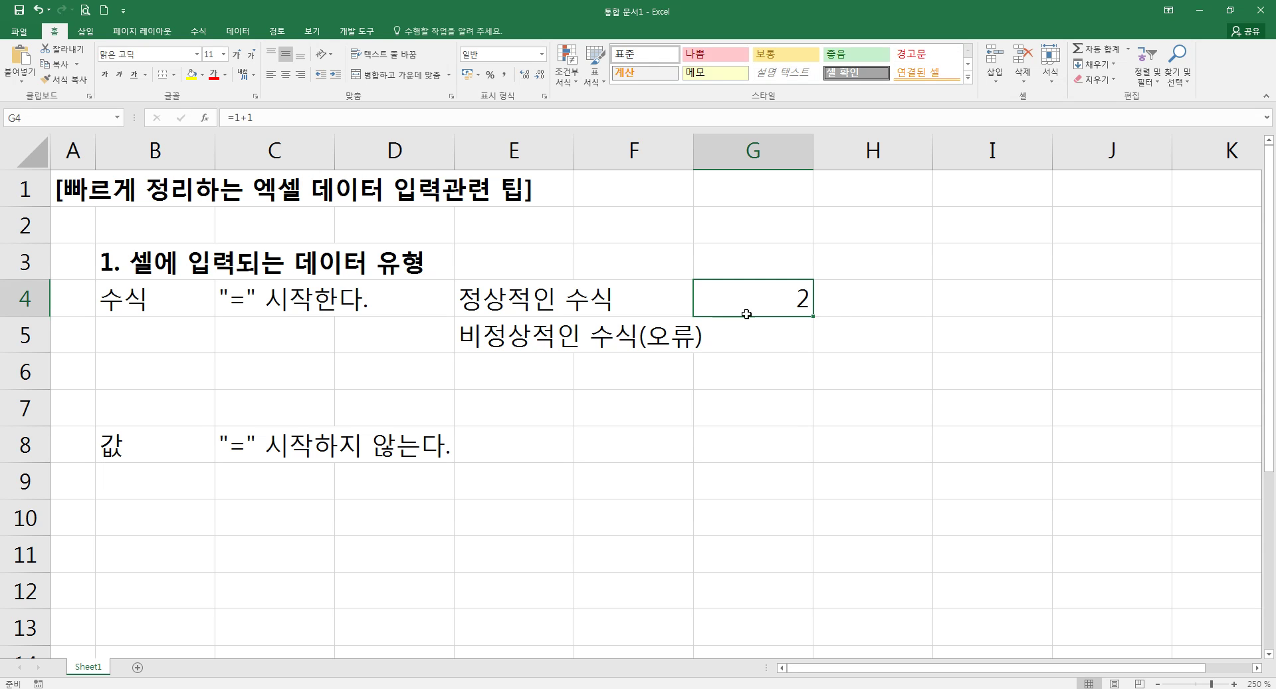
double_click(783, 308)
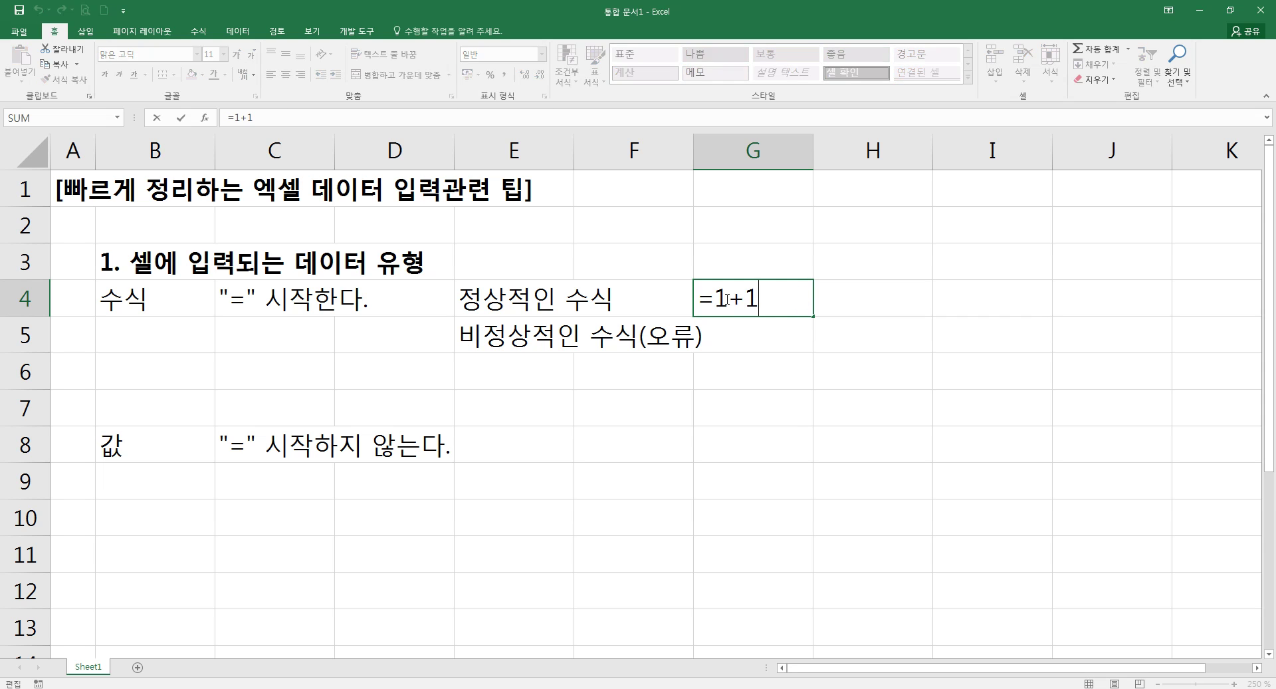
click(778, 337)
click(783, 303)
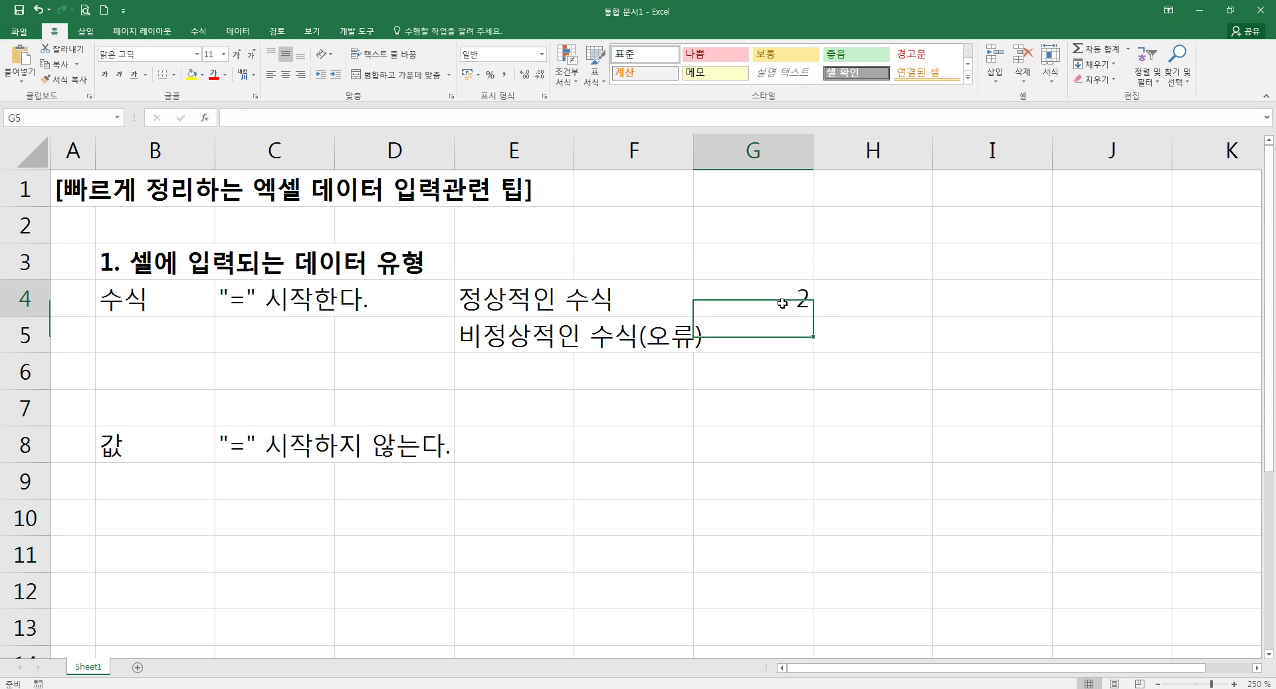
key(ctrl+2)
mouse_move(787, 286)
mouse_down()
mouse_move(825, 315)
mouse_move(712, 204)
mouse_move(399, 187)
mouse_move(236, 128)
mouse_move(858, 148)
mouse_move(1262, 141)
mouse_up()
key(Escape)
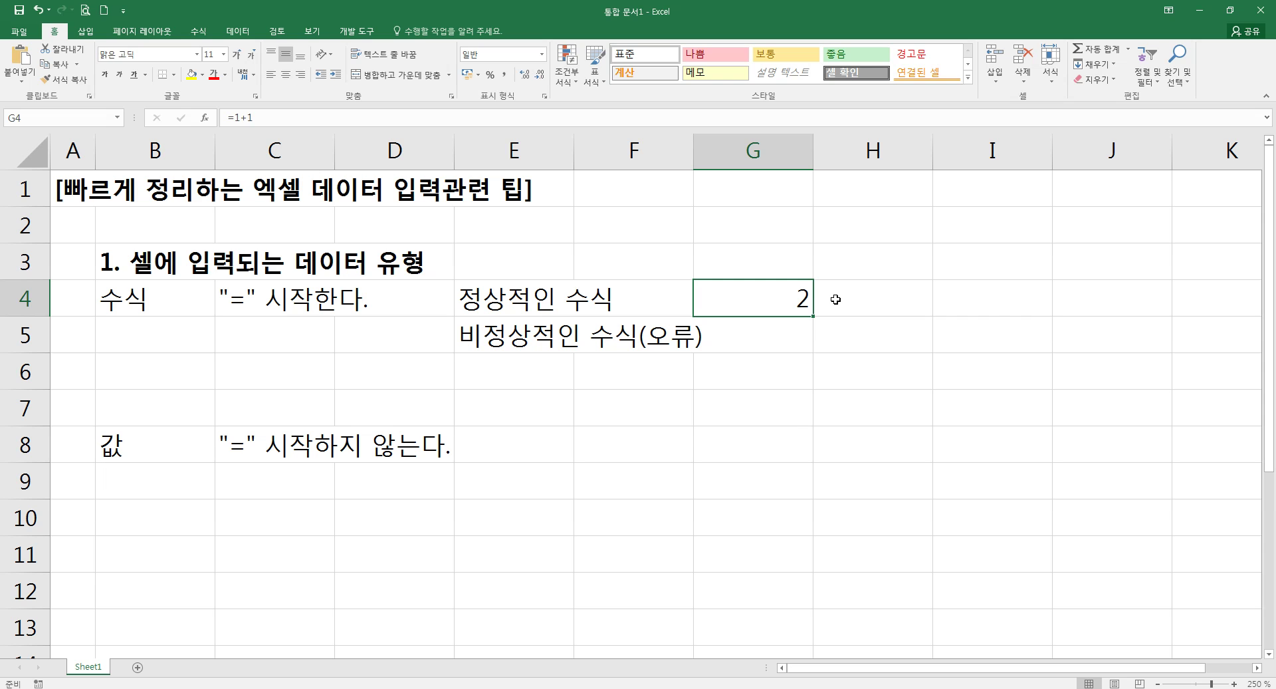
Enter the formula =2*2 in cell H4, inspect it and clear the cell again
click(868, 303)
click(810, 303)
click(850, 302)
text(=)
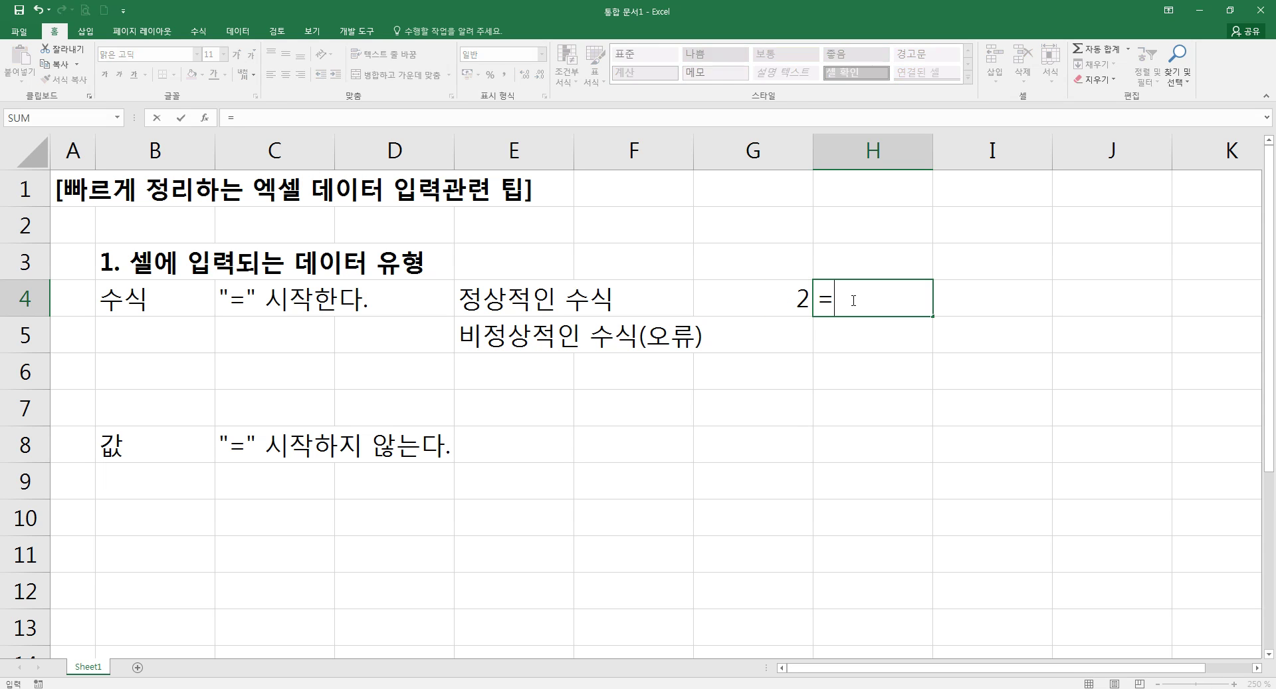
text(2*2)
key(Return)
click(853, 300)
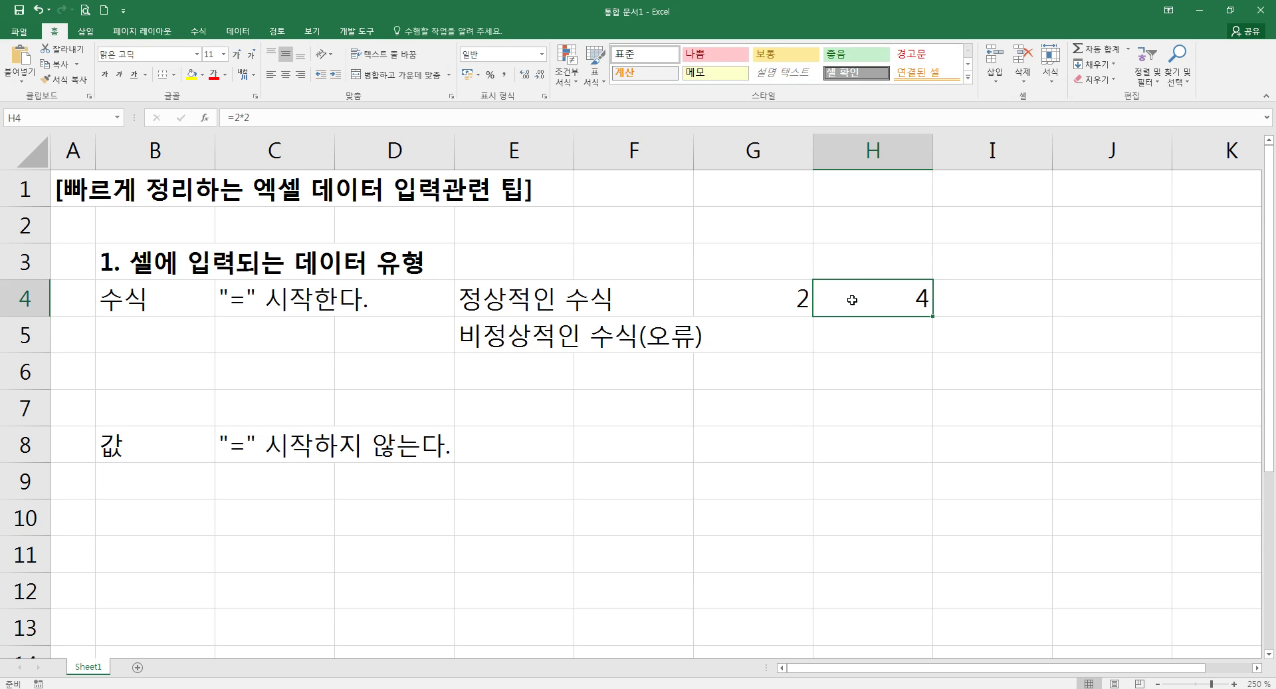
key(F2)
key(Return)
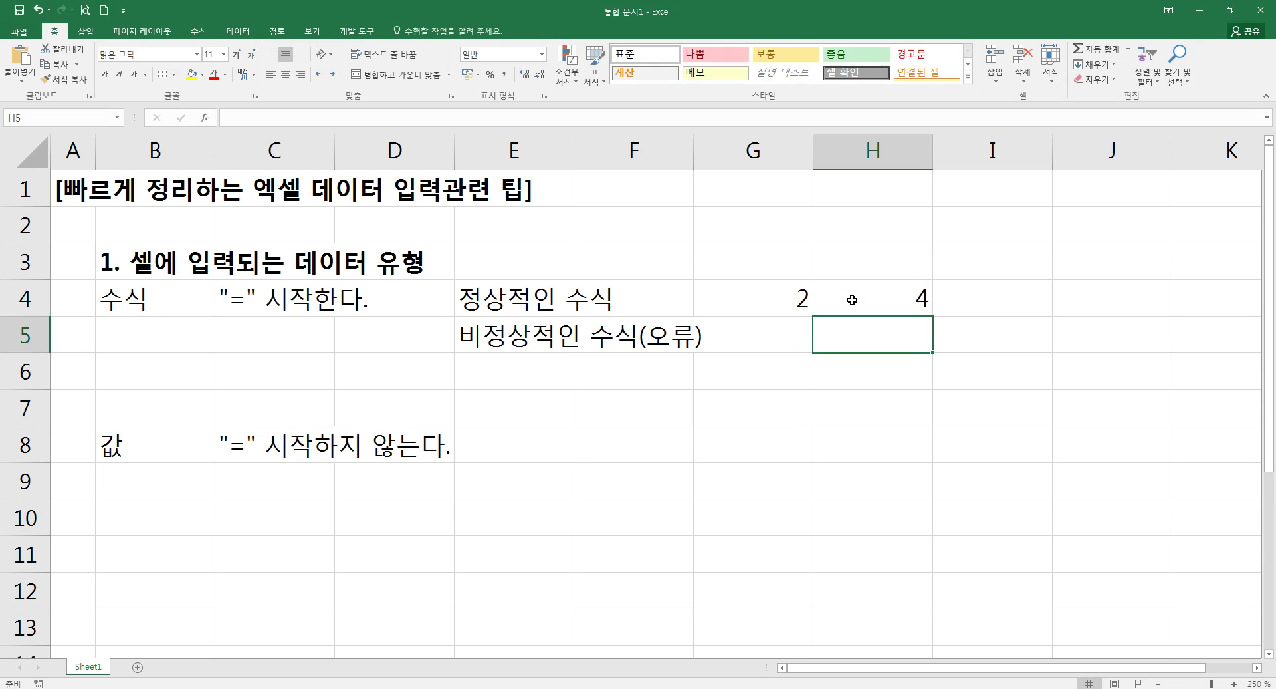
key(Up)
key(Right)
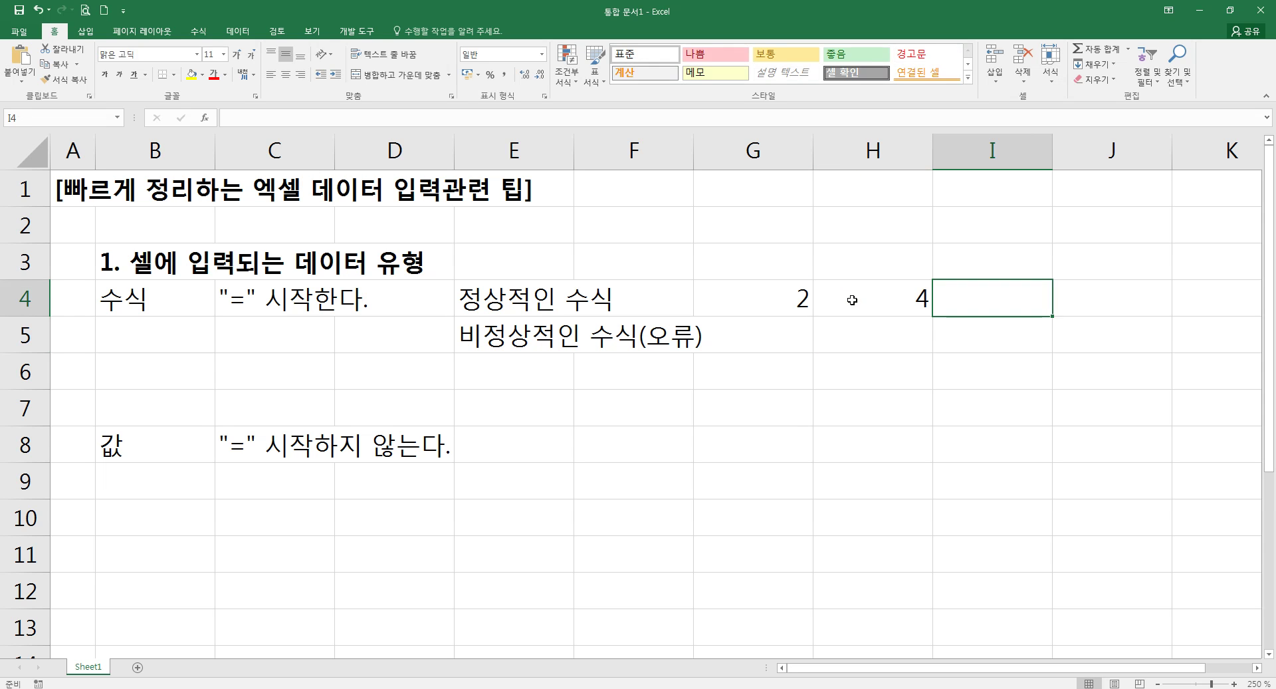
click(853, 300)
key(Delete)
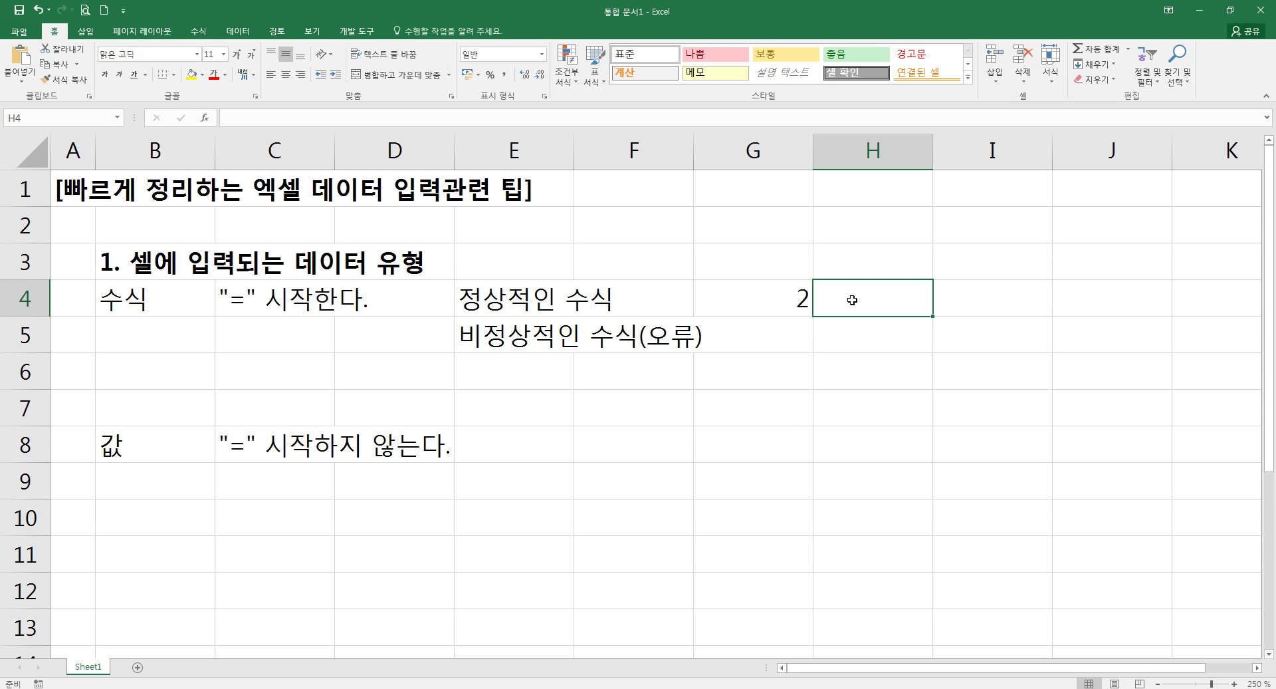
Move the label "비정상적인 수식(오류)" from cell E5 to cell E7
key(Left)
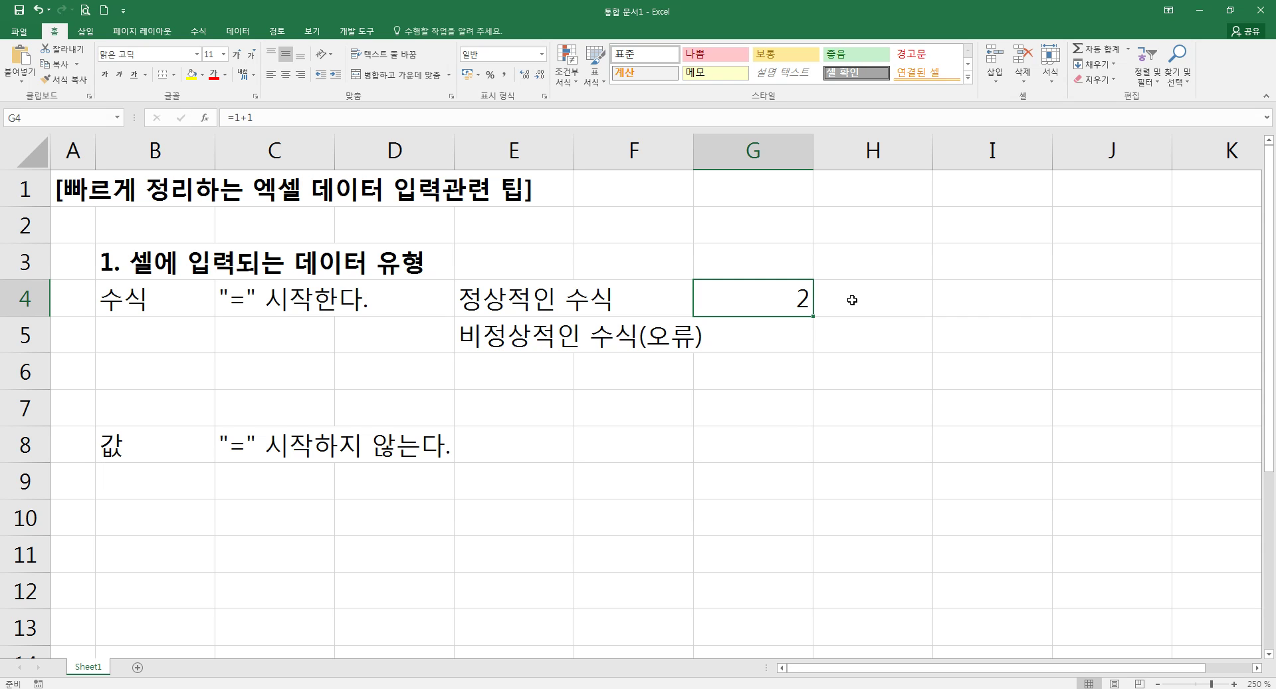
click(559, 332)
drag(549, 355, 549, 429)
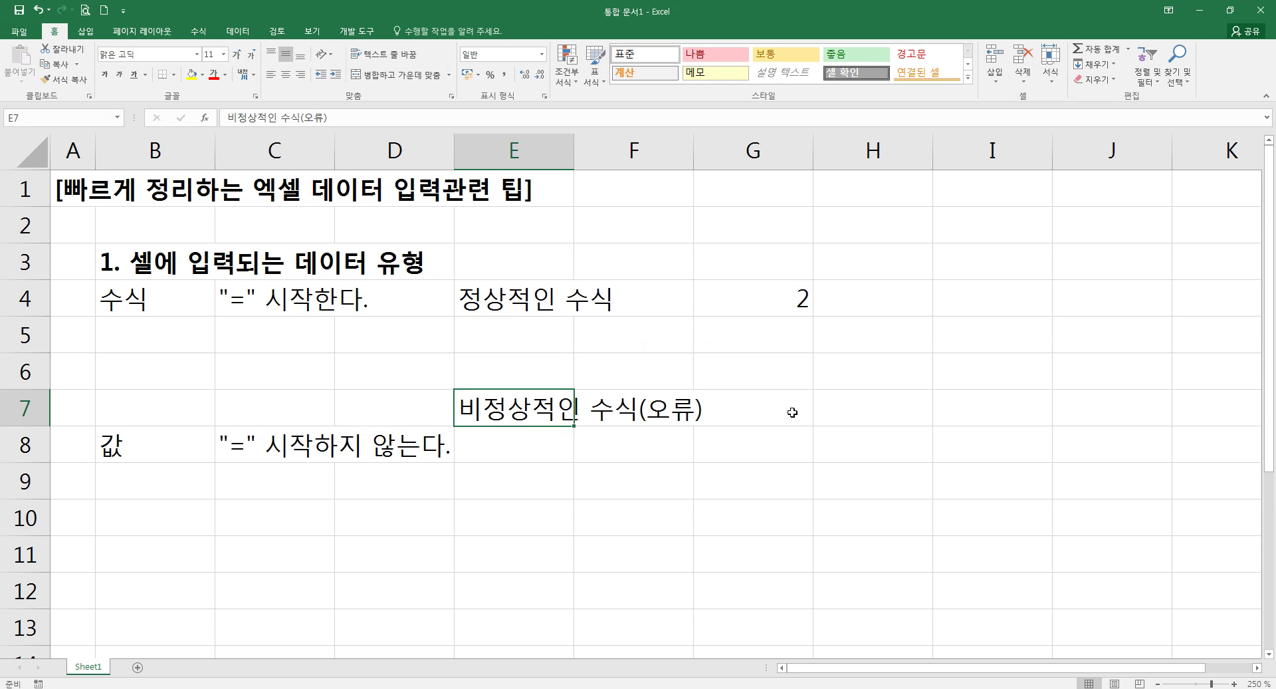
Enter the division-by-zero formula =12/0 in cell H7 as an example of an erroneous formula
click(837, 409)
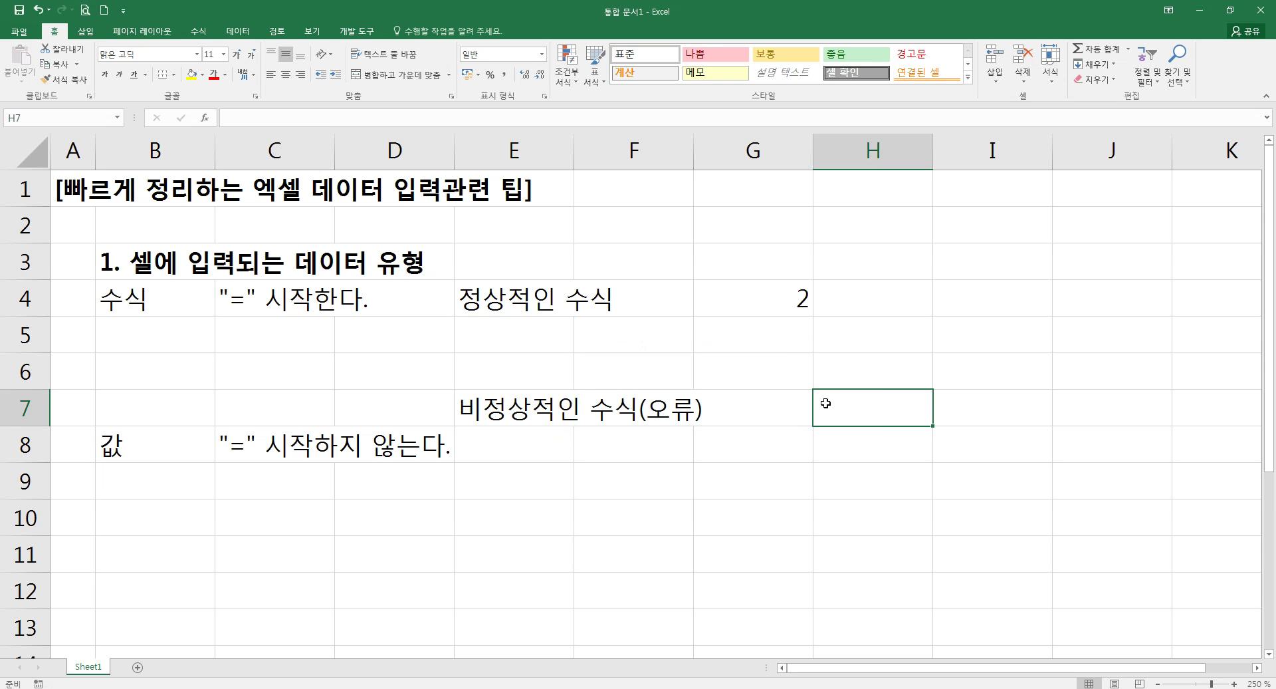
text(=12/0)
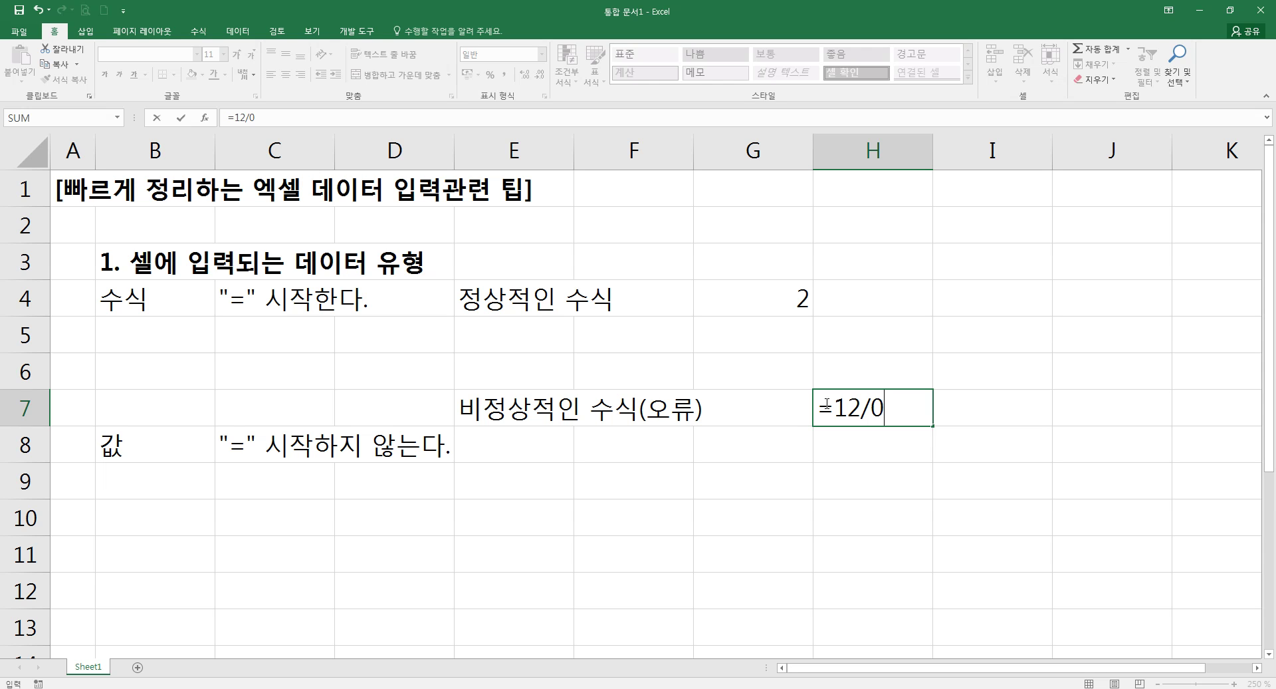
key(Return)
key(Up)
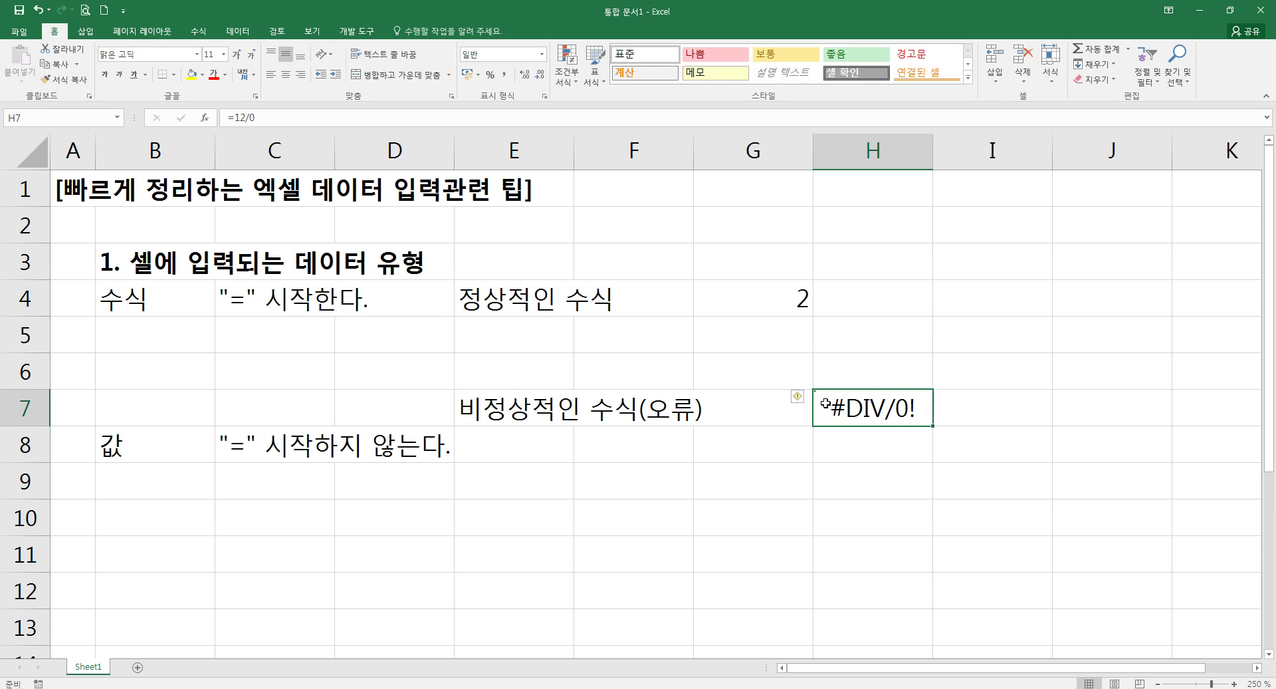
Enter a formula in cell I7 made of an equals sign and an unquoted personal name, as an example of an erroneous formula
key(Right)
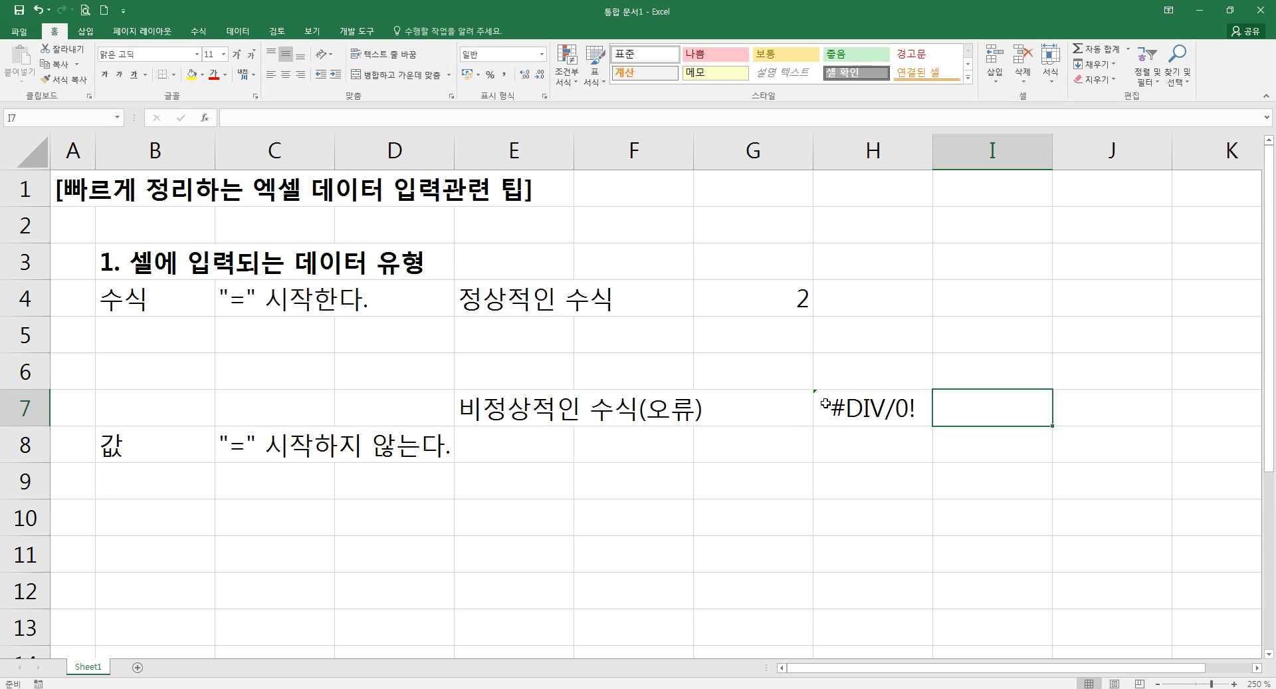
text(=)
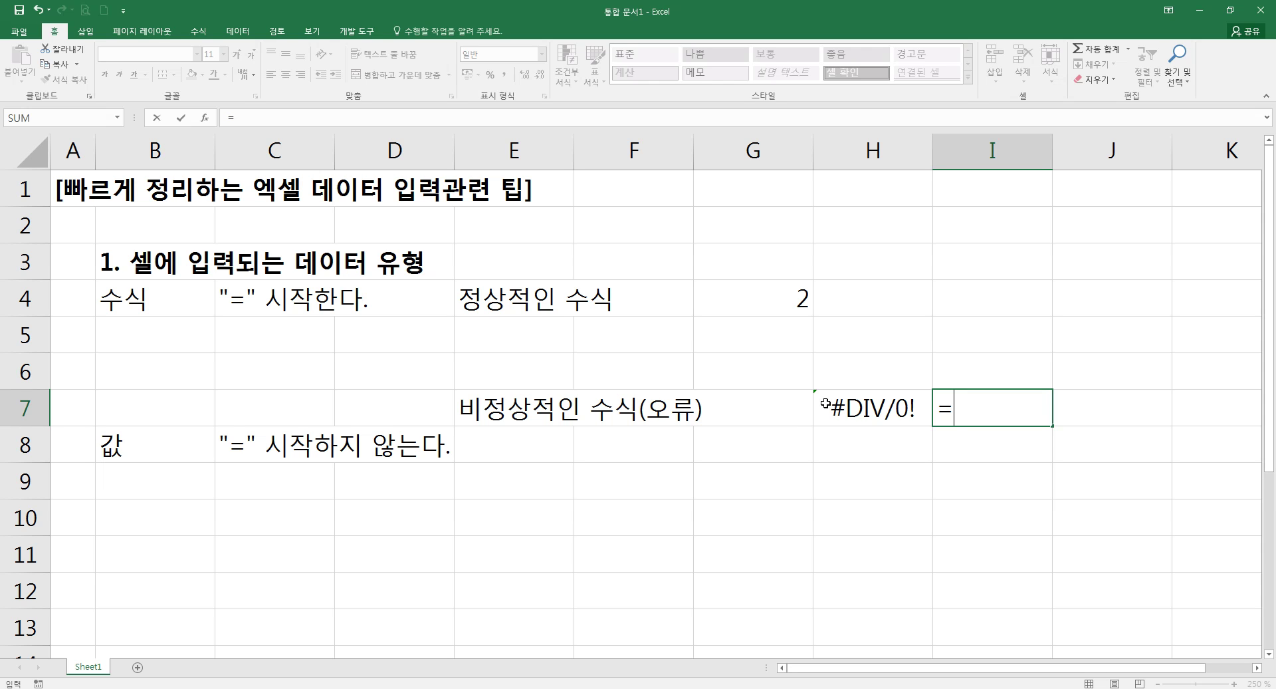
text(최우선)
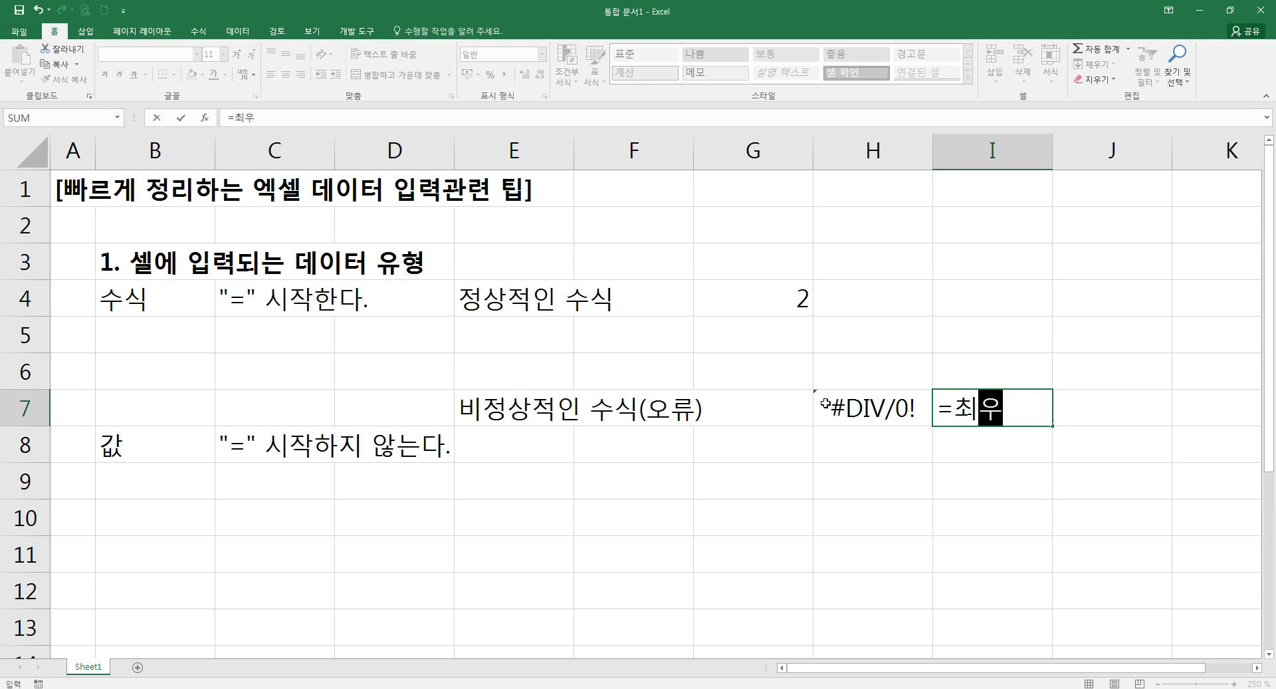
key(Return)
key(Up)
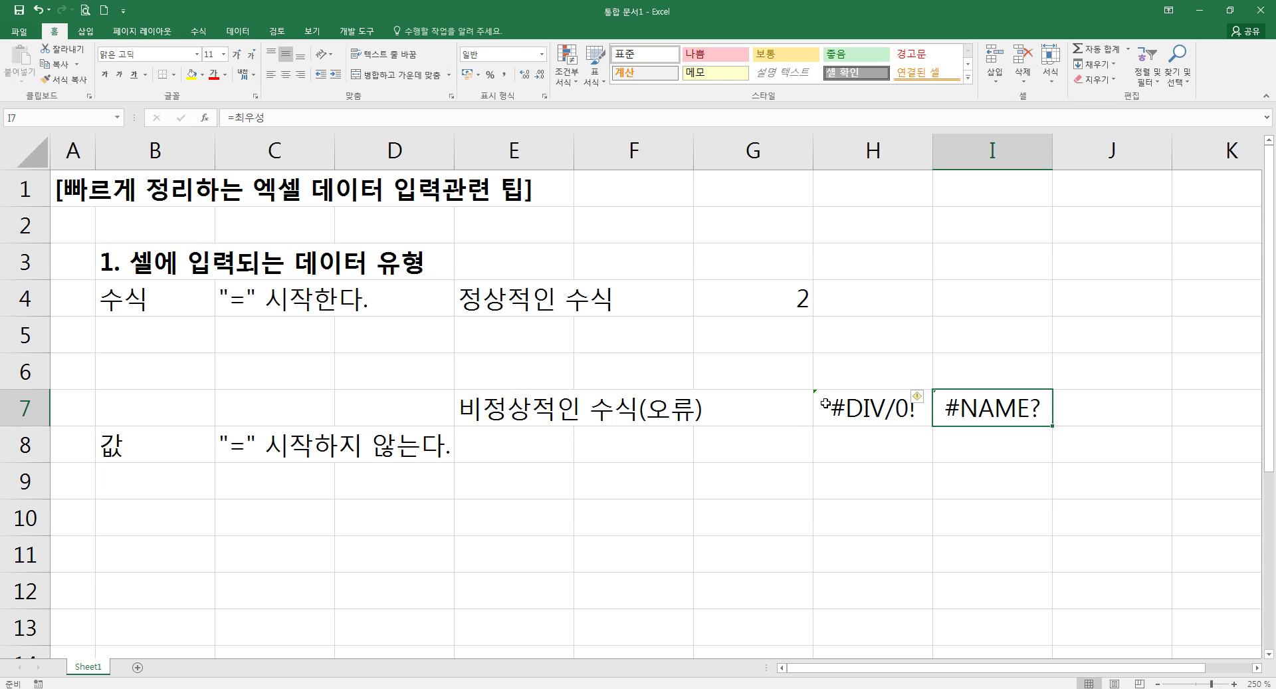
Enclose the name in the I7 formula in double quotation marks
key(F2)
key(Left)
key(Left)
key(Left)
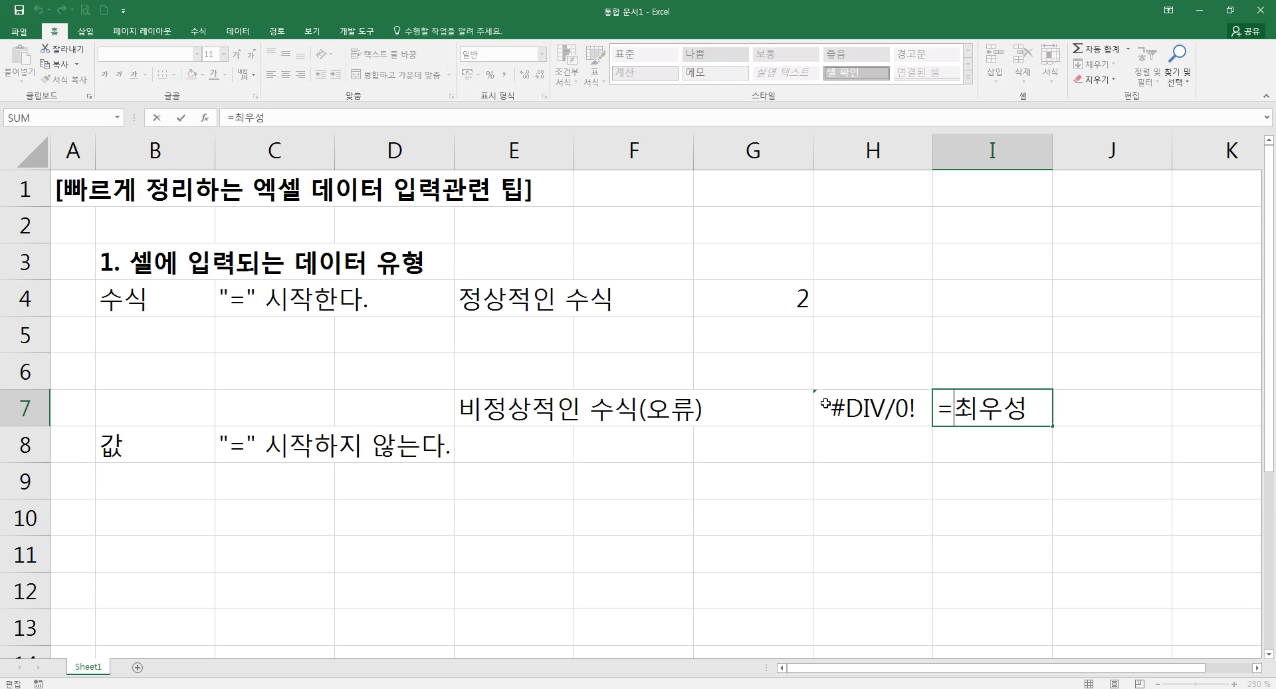
text(")
key(Right)
key(Right)
key(Right)
text(")
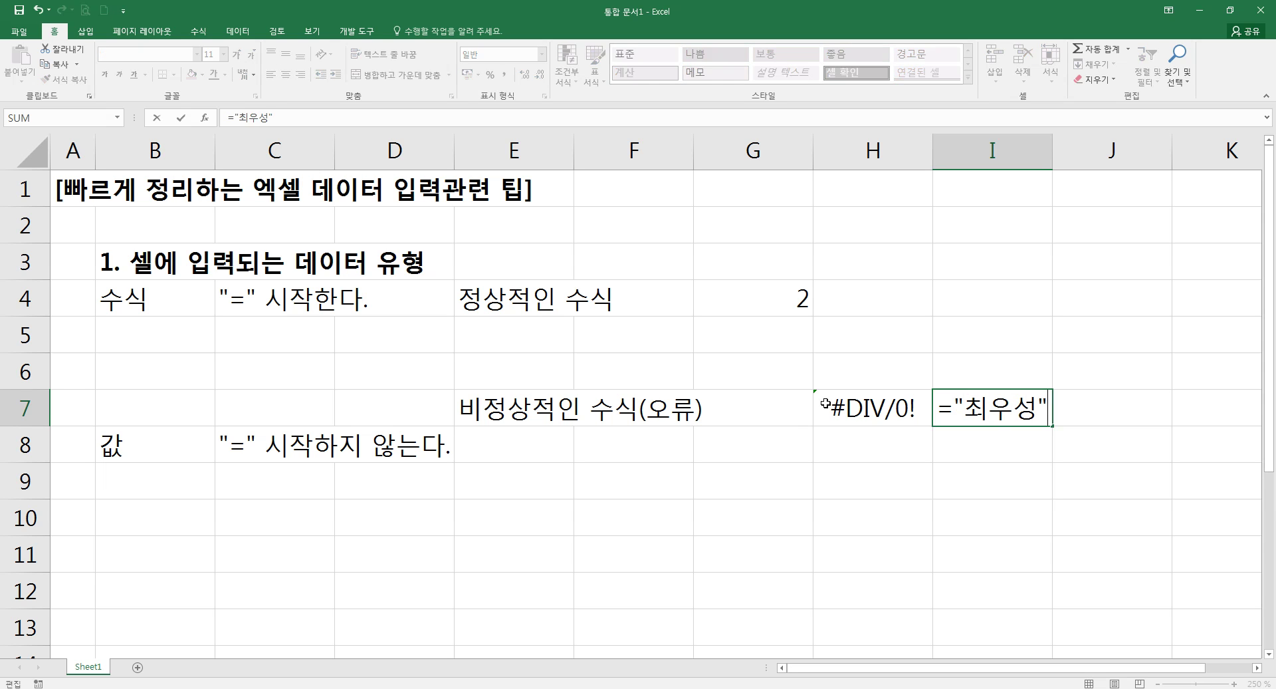
key(Return)
Remove both quotation marks around the name in the I7 formula
key(Up)
key(F2)
key(Left)
key(Left)
key(Left)
key(Left)
key(BackSpace)
key(Right)
key(Right)
key(Right)
key(Delete)
key(Return)
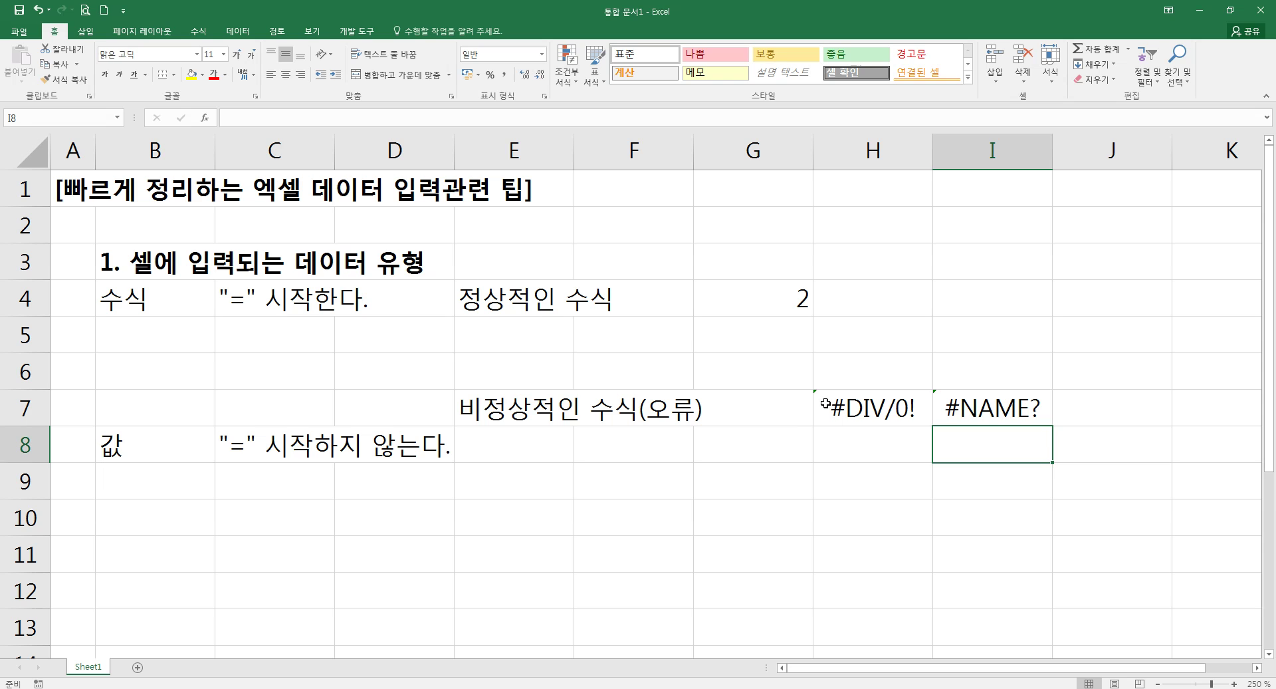
Review the formula in cell I7 and examine the operator used in the G4 formula
key(Left)
key(Up)
key(Right)
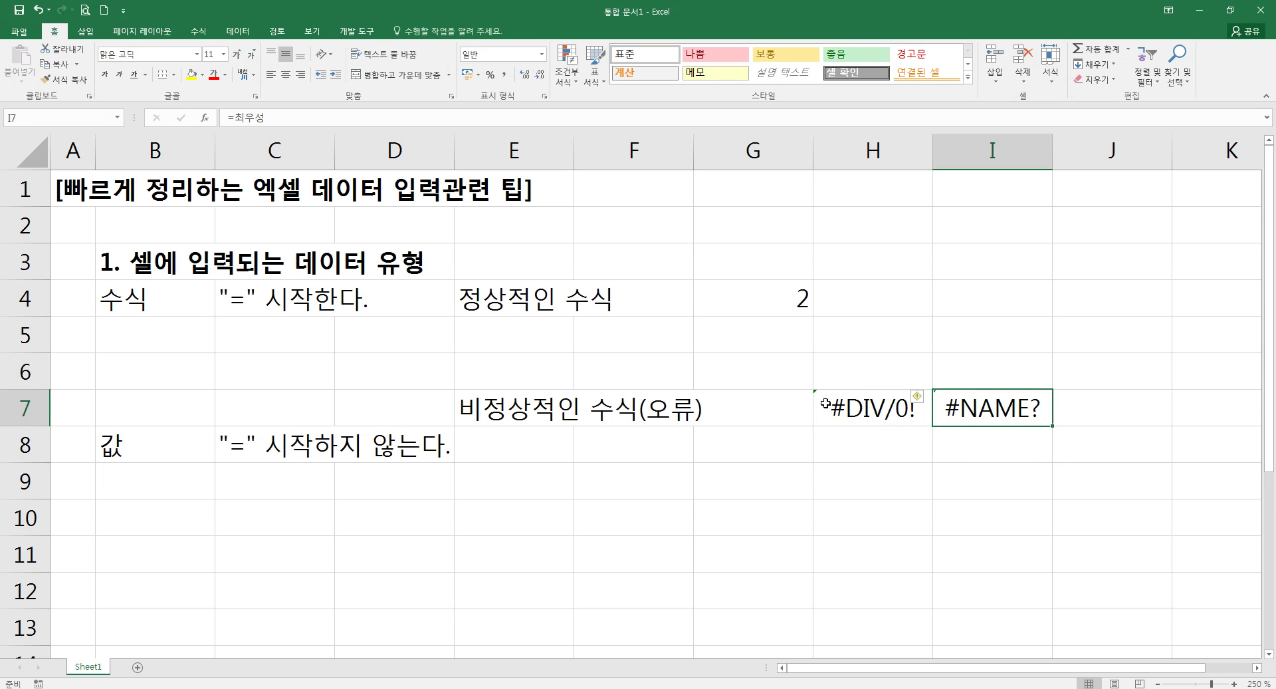
key(Left)
key(Up)
key(Up)
key(Up)
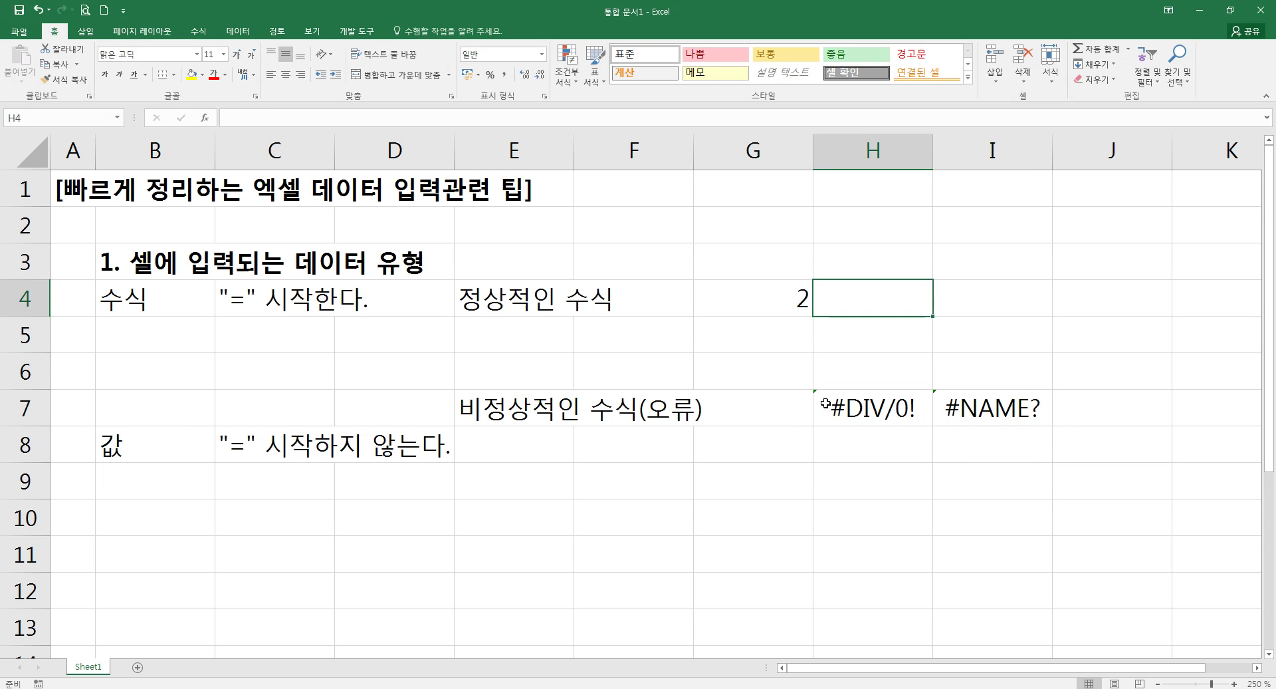
key(Left)
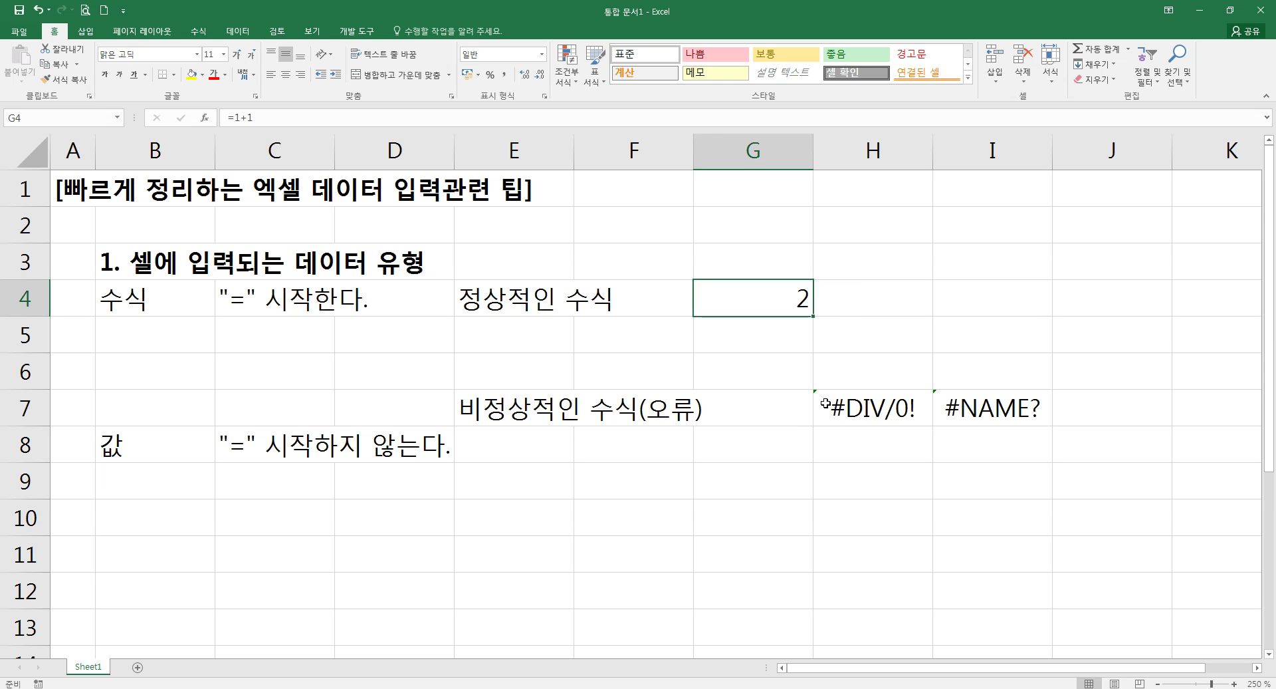
key(F2)
key(Left)
key(Left)
key(shift+Right)
key(Escape)
Enter the comparison formula =3>2 in cell H4 and inspect it
key(Right)
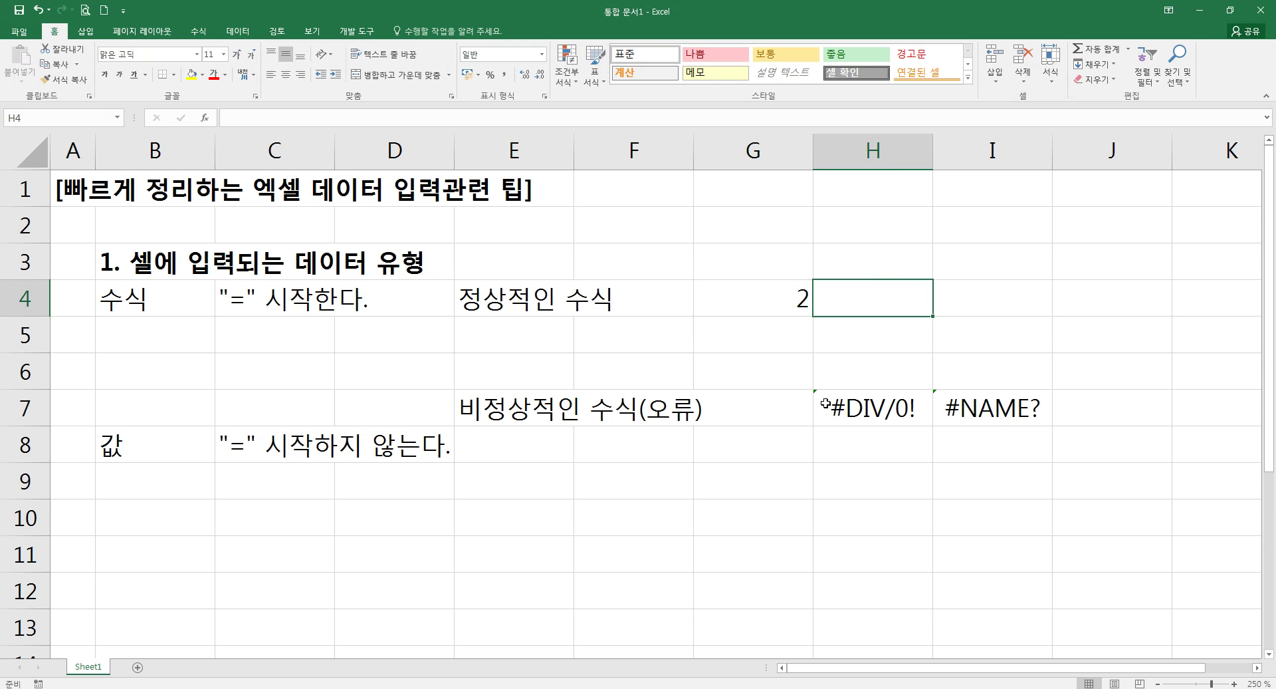
text(=)
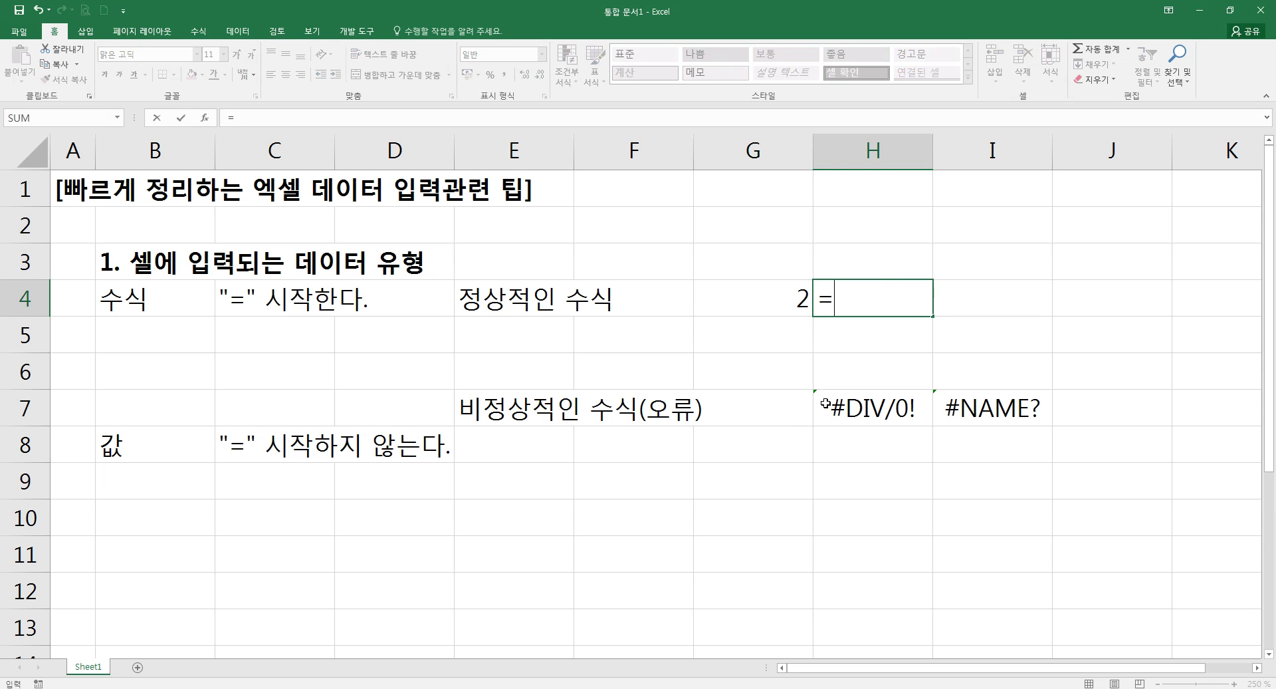
text(3>32)
key(BackSpace)
key(BackSpace)
text(2)
key(Return)
key(Up)
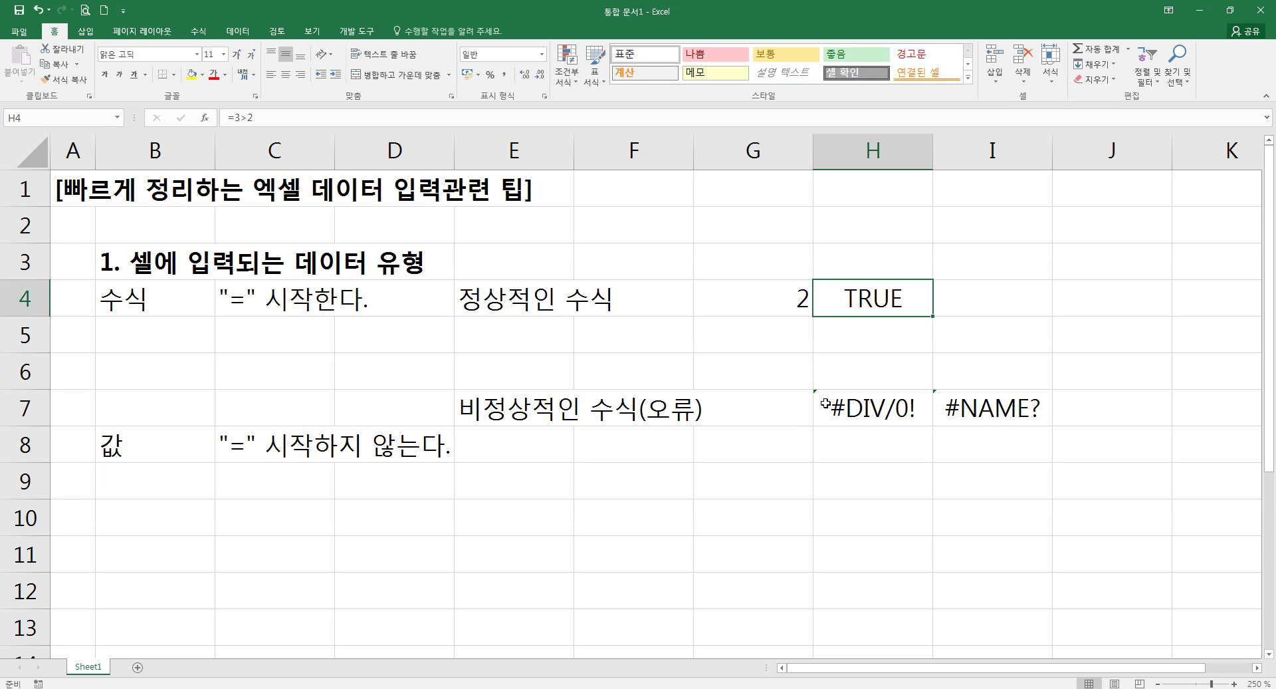
key(F2)
key(Escape)
Enter the formula =G4&H4 in cell I4 to join the two neighbouring results
key(Left)
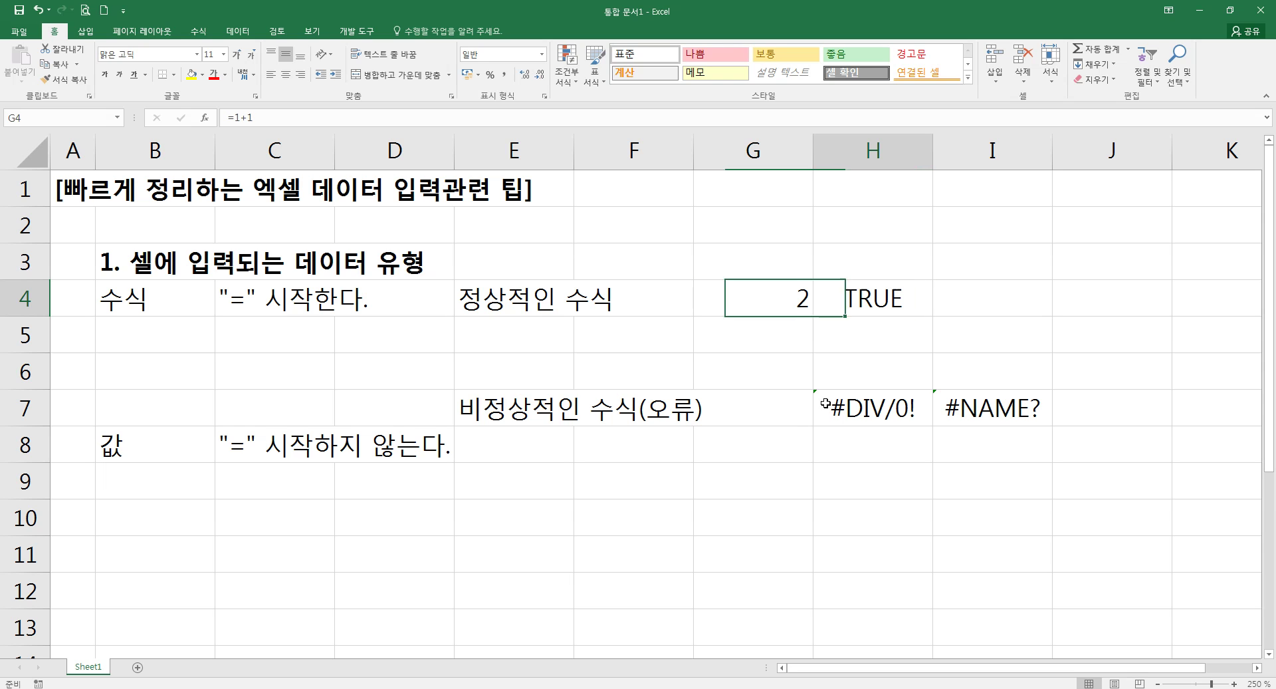
key(Right)
key(Right)
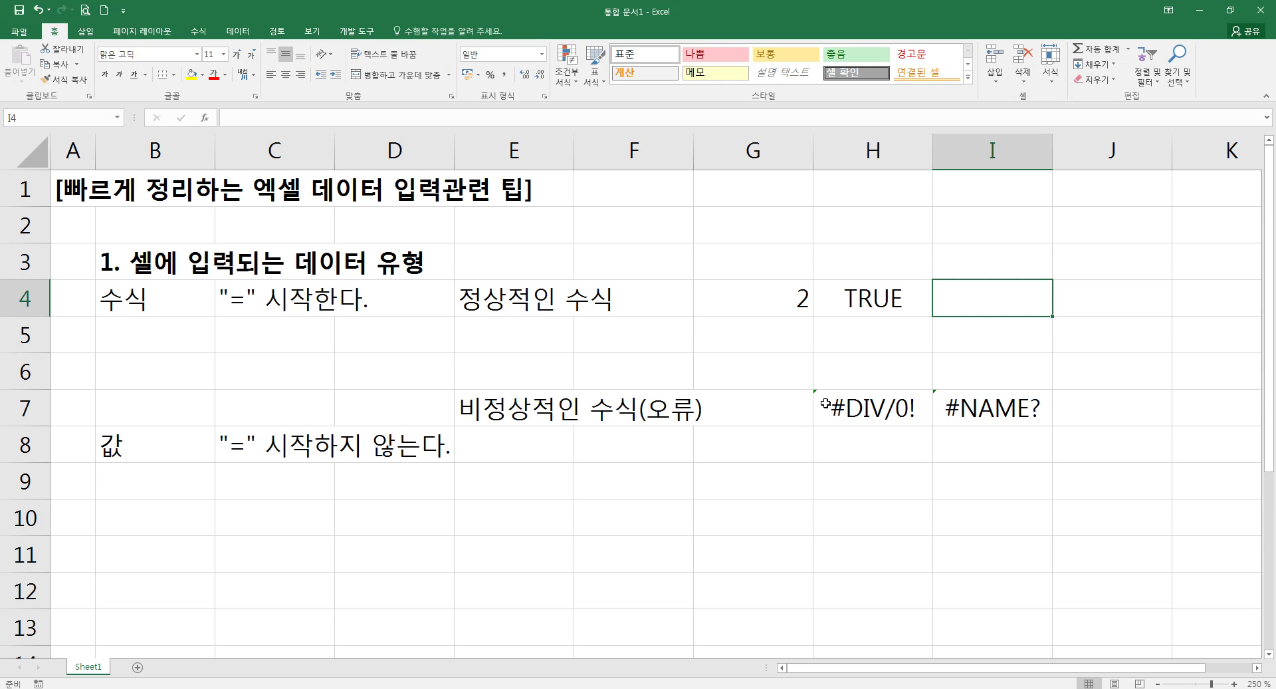
text(=)
key(Left)
key(Left)
text(&)
key(Left)
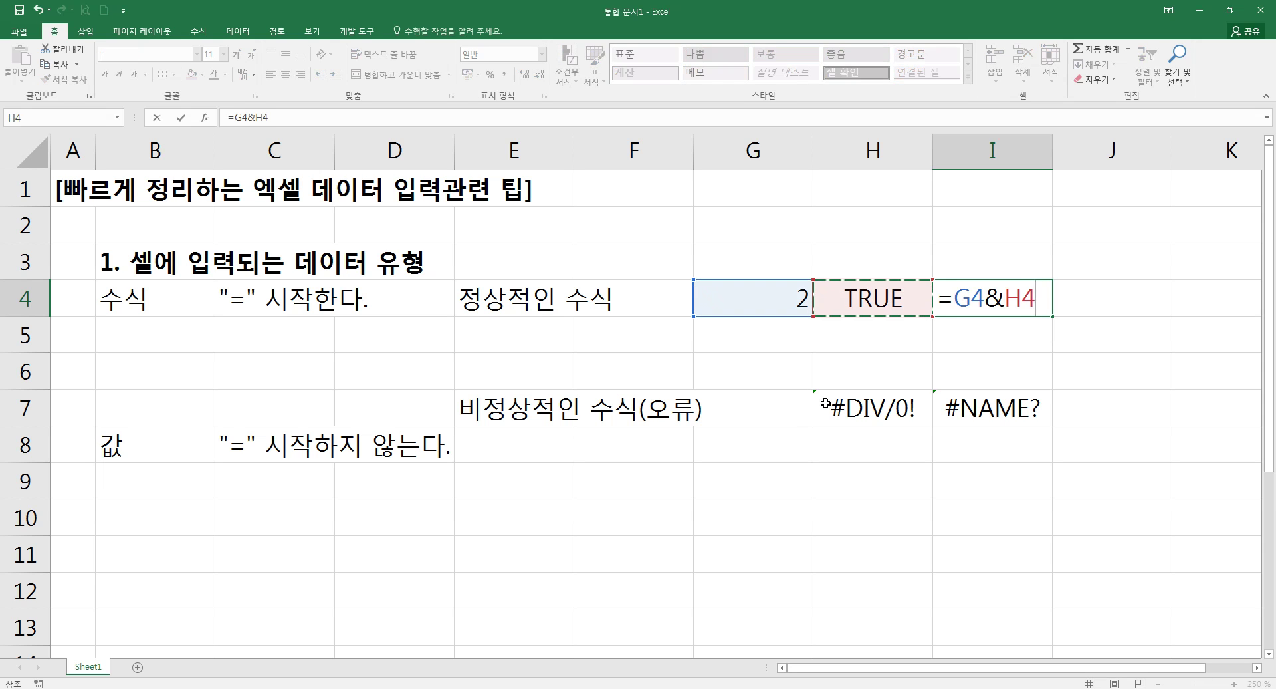
key(Return)
key(Up)
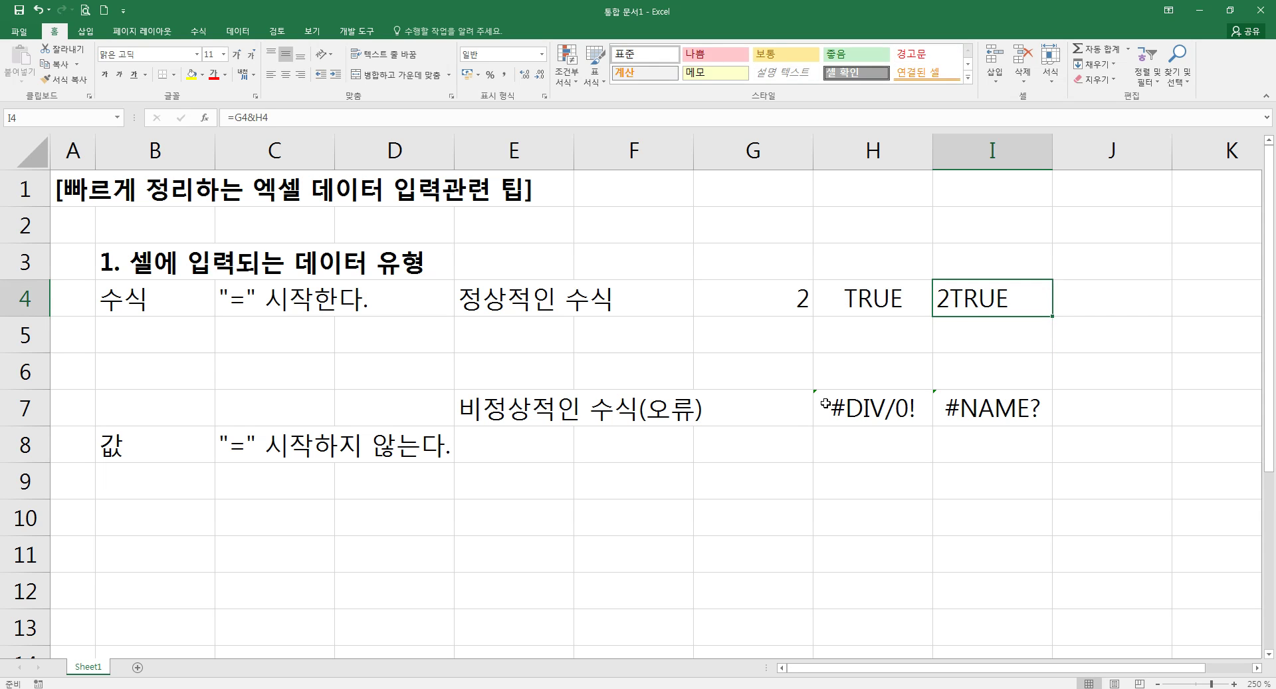
Examine the cell references and the & operator in the I4 formula
key(F2)
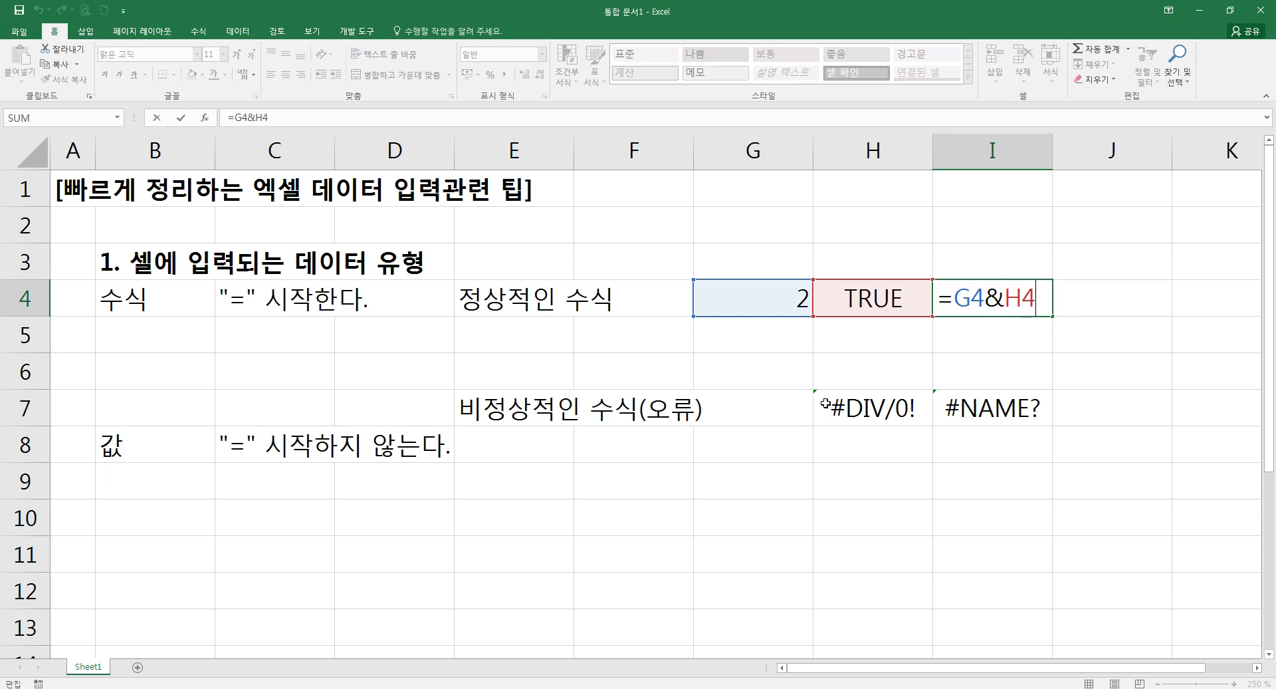
key(Left)
key(Left)
key(shift+Right)
key(shift+Right)
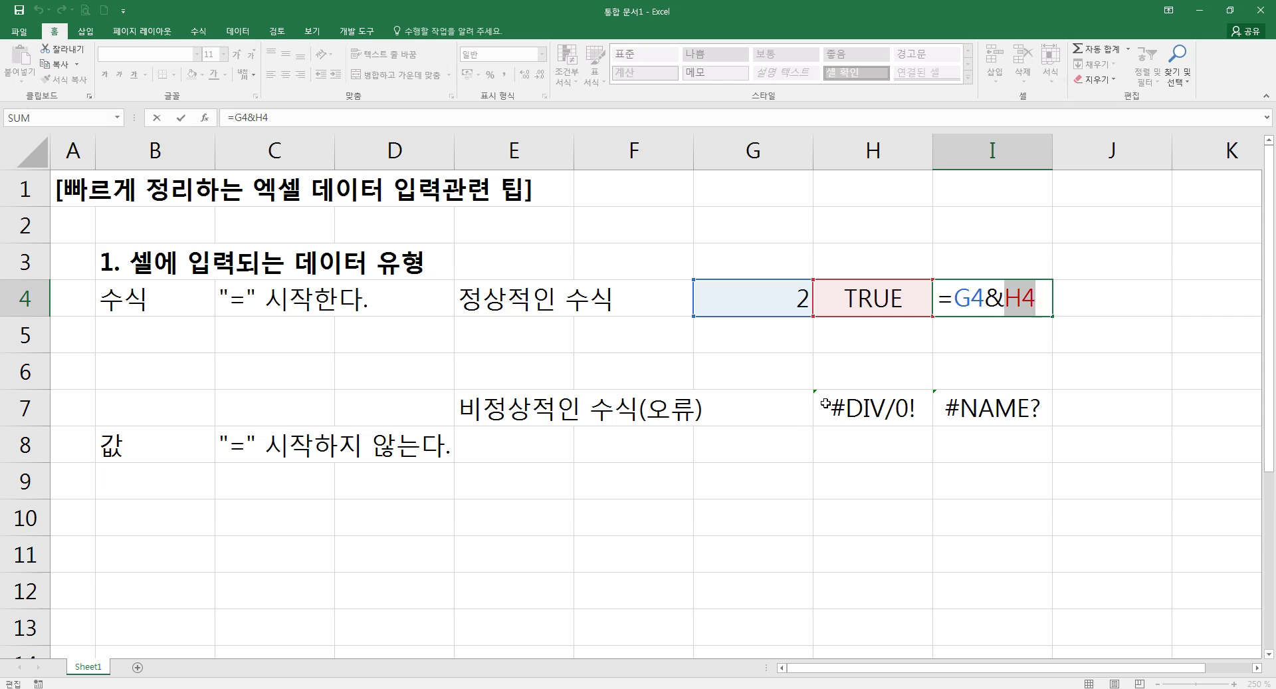
key(Left)
key(Left)
key(Left)
key(Left)
key(shift+Right)
key(Right)
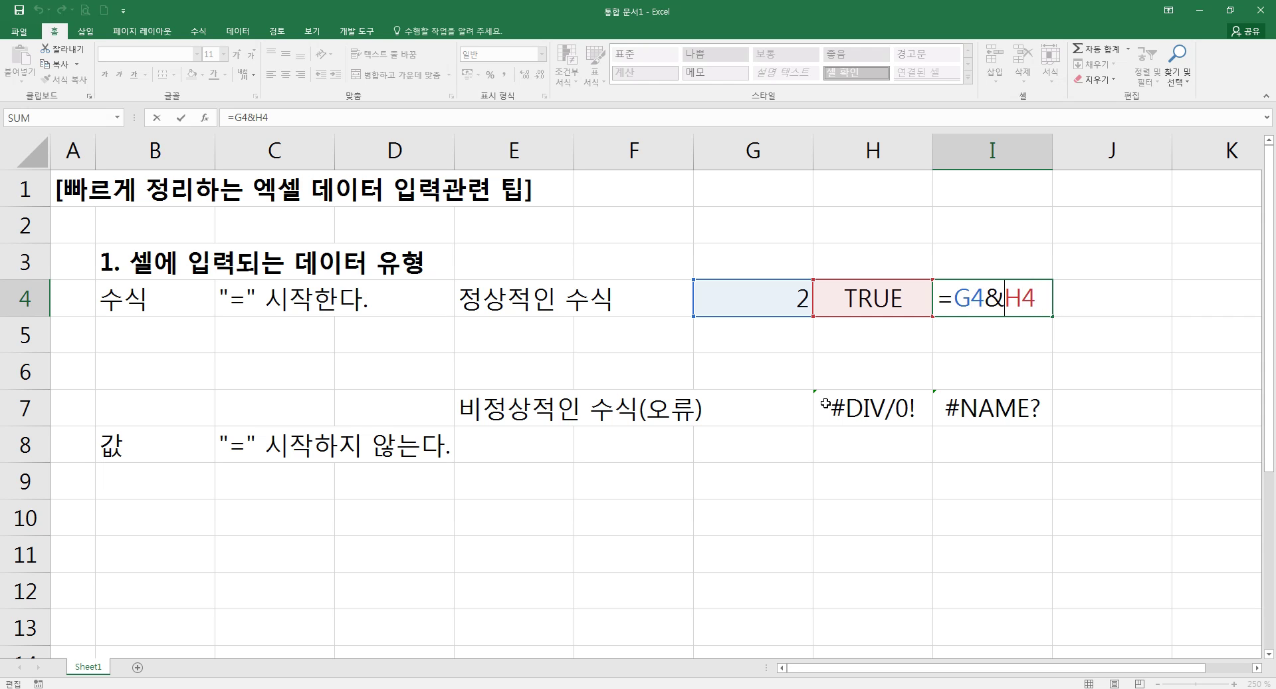
key(shift+Left)
key(ctrl+Return)
Label the results beneath row 4 by entering 숫자 in G5, 논리 in H5 and 문자 in I5
key(Left)
key(Left)
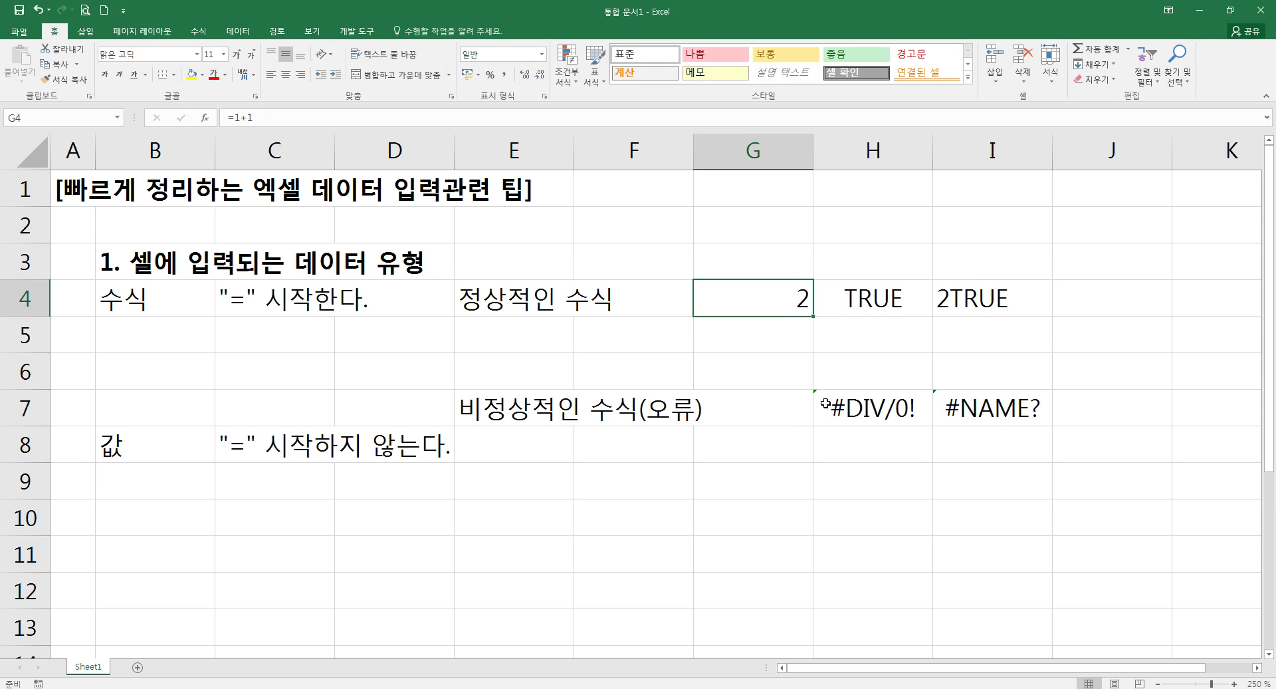
key(Down)
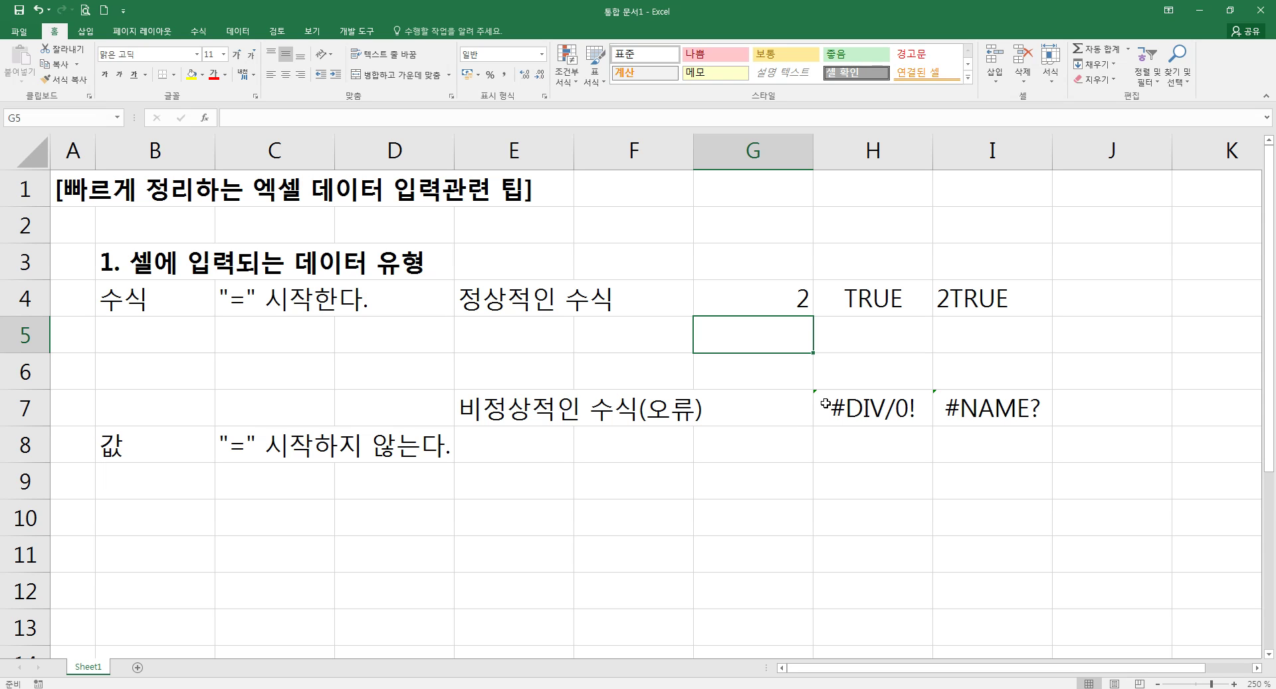
text(숫자)
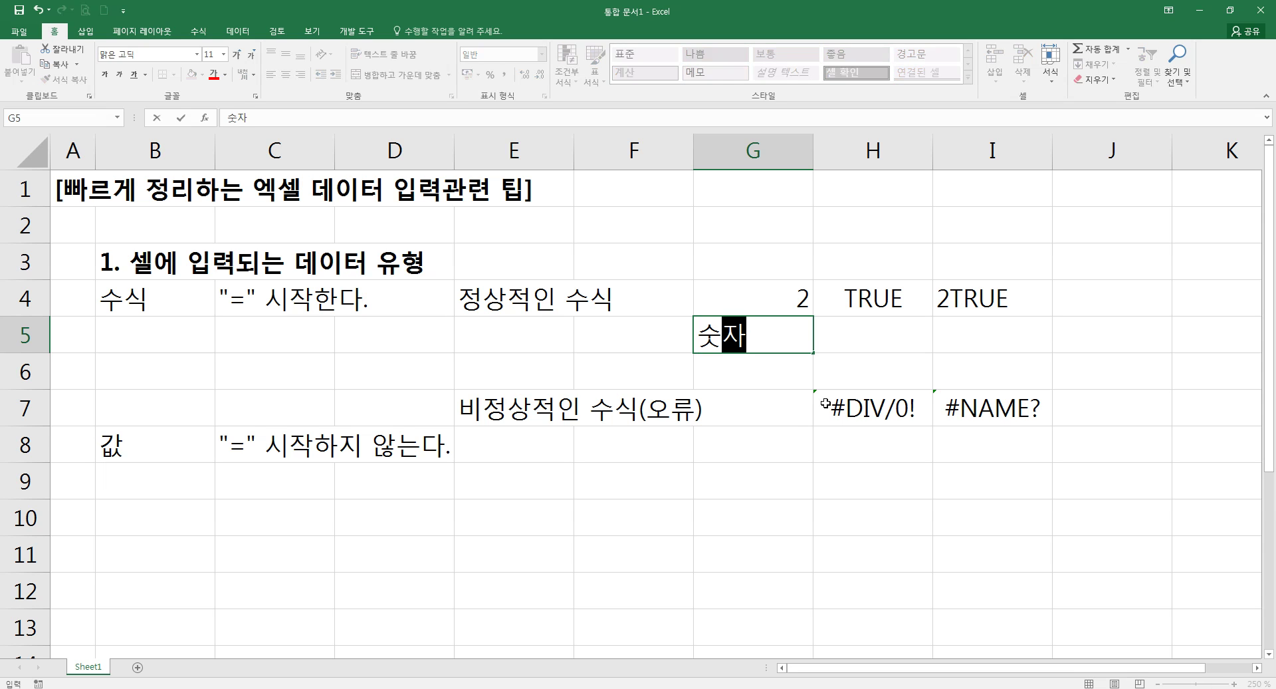
key(Tab)
text(논리)
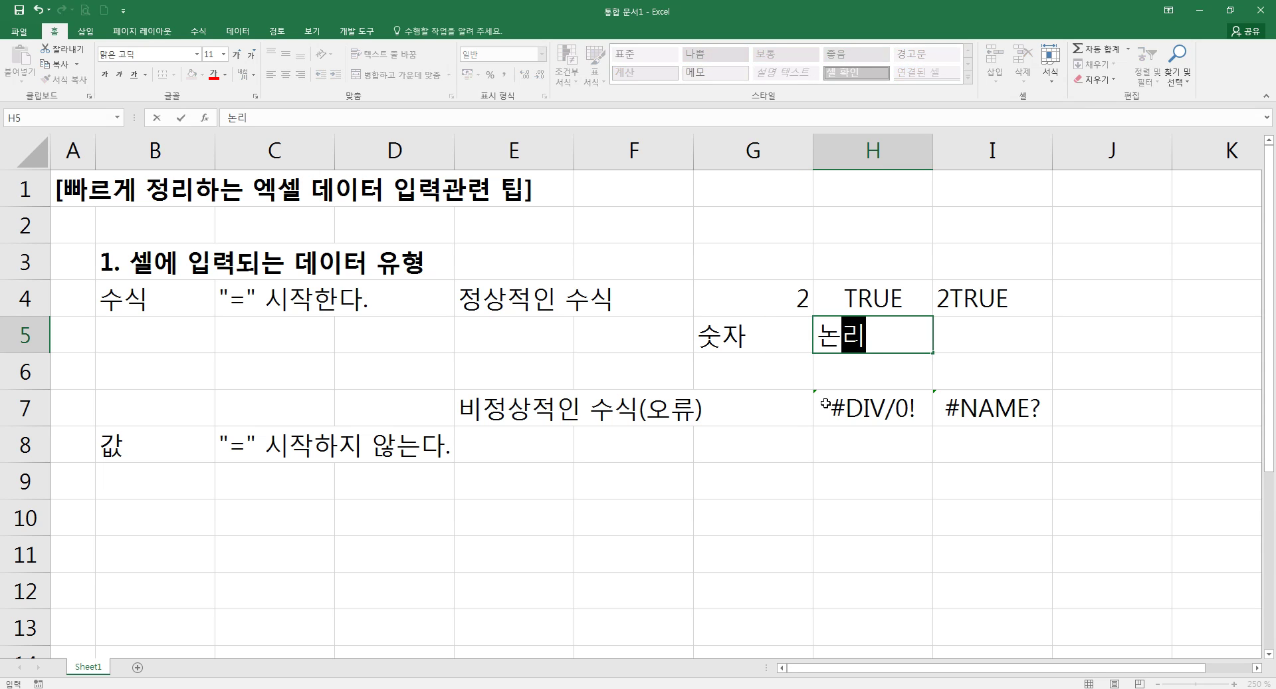
key(Tab)
text(문자)
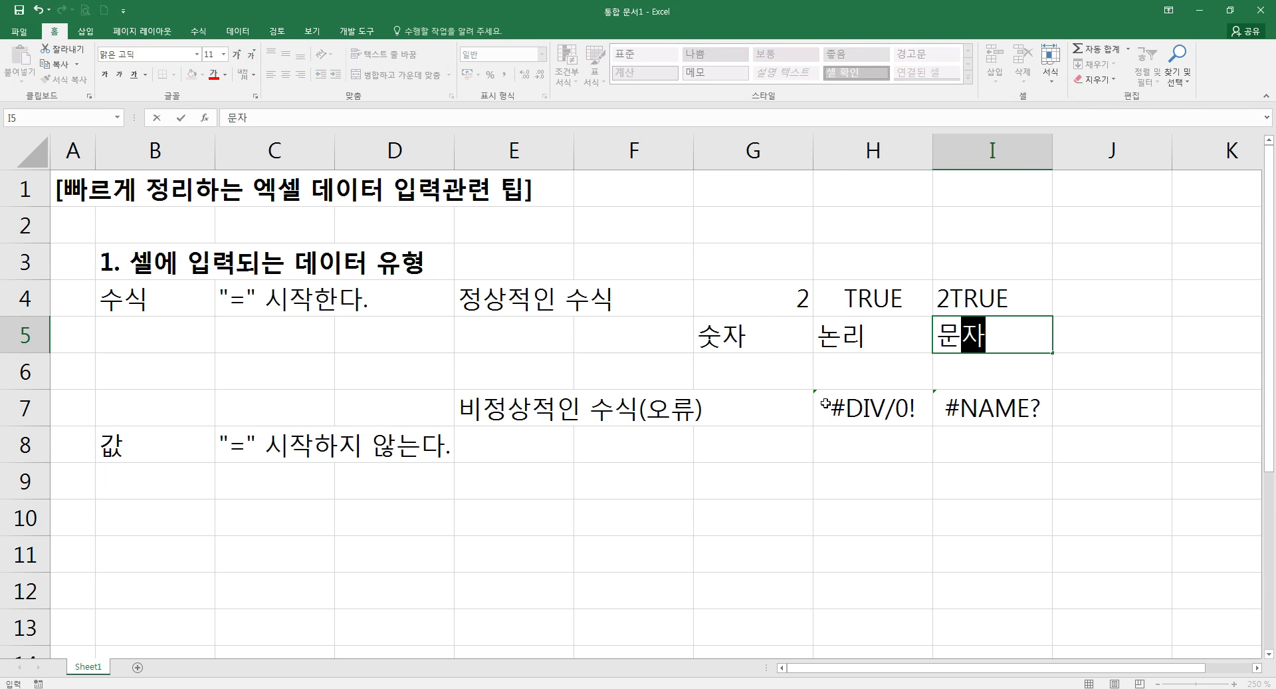
key(Up)
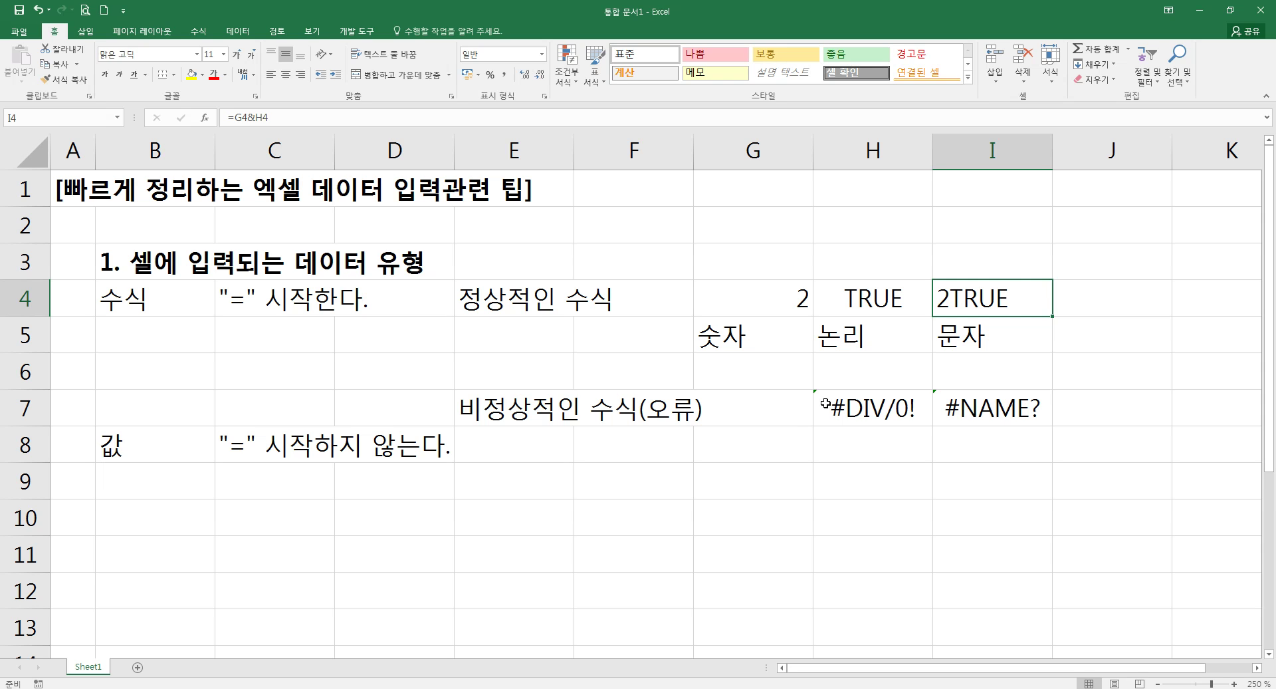
Replace the I4 formula with one that joins the quoted personal name and the quoted text "강사" using &
key(F2)
key(BackSpace)
key(BackSpace)
key(BackSpace)
key(BackSpace)
key(BackSpace)
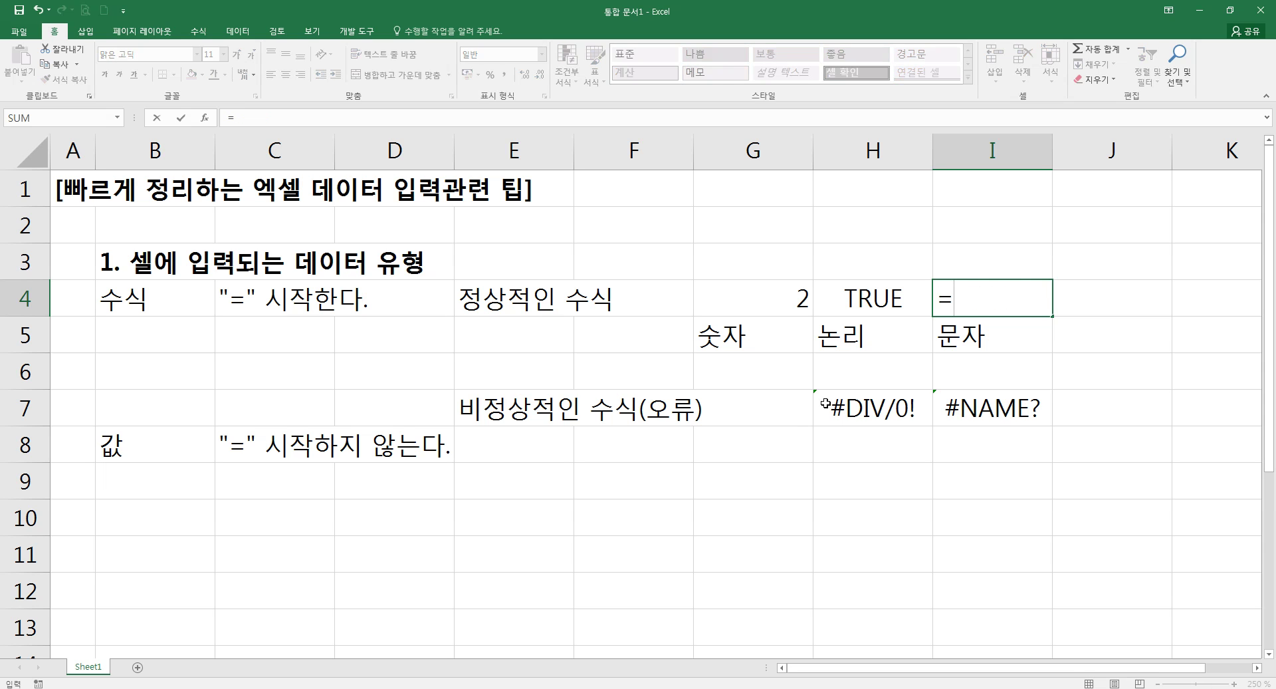
text("초우성")
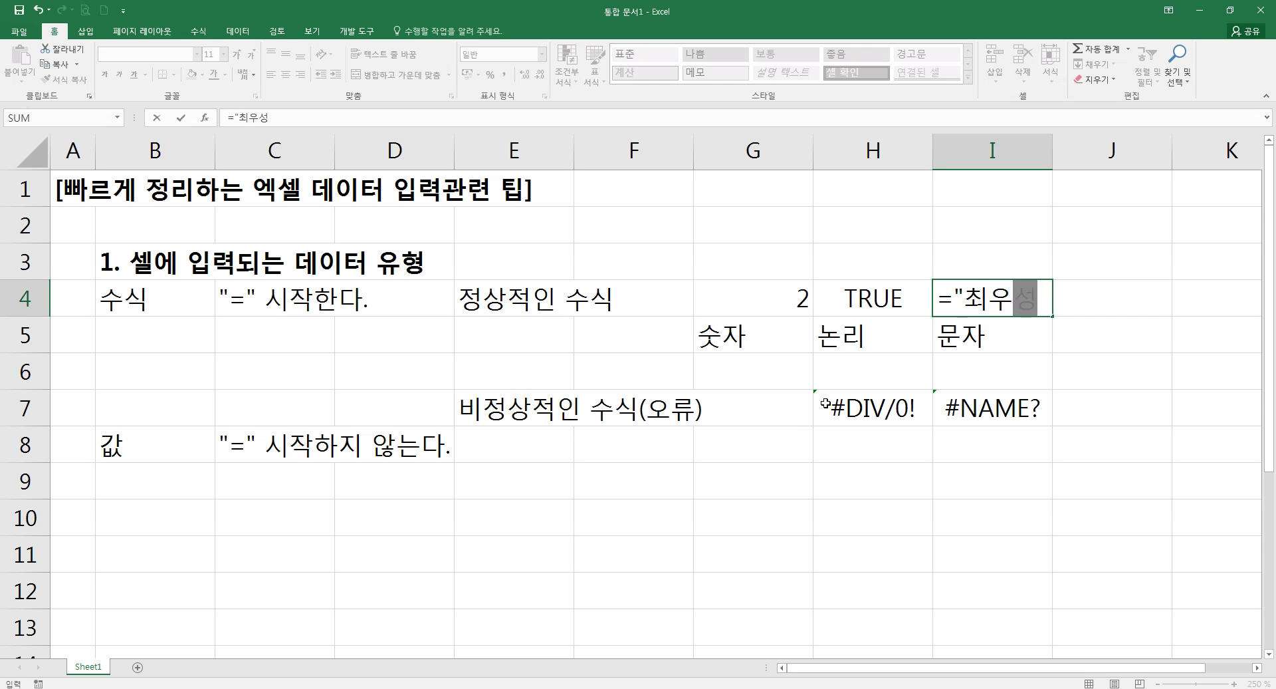
text(&"강사)
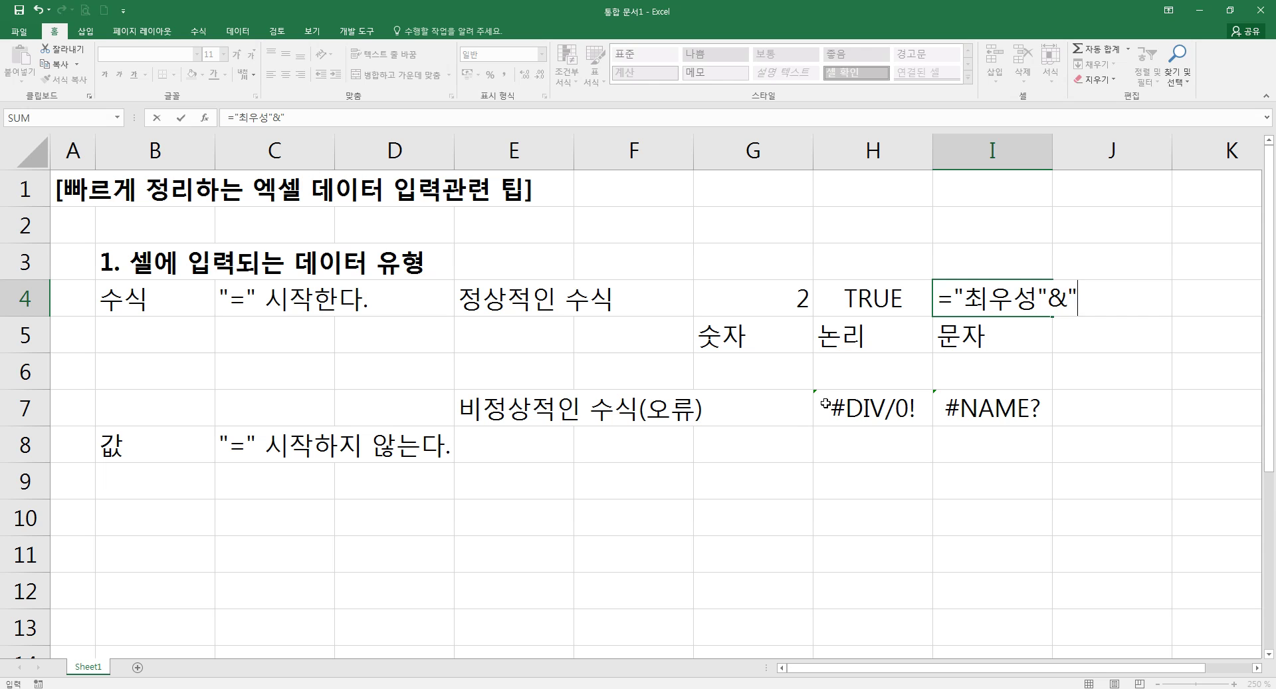
text(")
key(Return)
Delete the extra character right after the opening quotation mark of the second text in the I4 formula, leaving "강사"
key(Up)
key(F2)
key(Home)
key(Right)
key(Right)
key(Right)
key(Right)
key(Right)
key(Right)
key(Right)
key(Right)
key(Delete)
key(ctrl+Return)
Widen column I so that the joined text in cell I4 fits
key(Up)
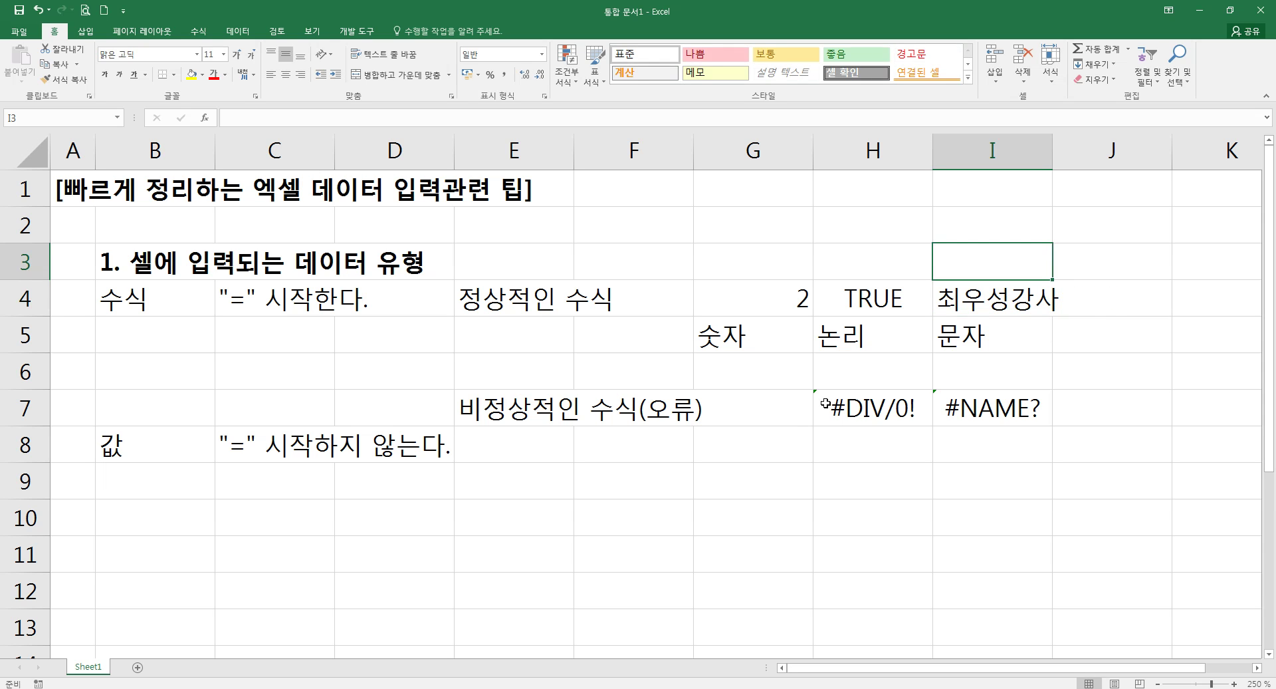
key(Down)
key(Right)
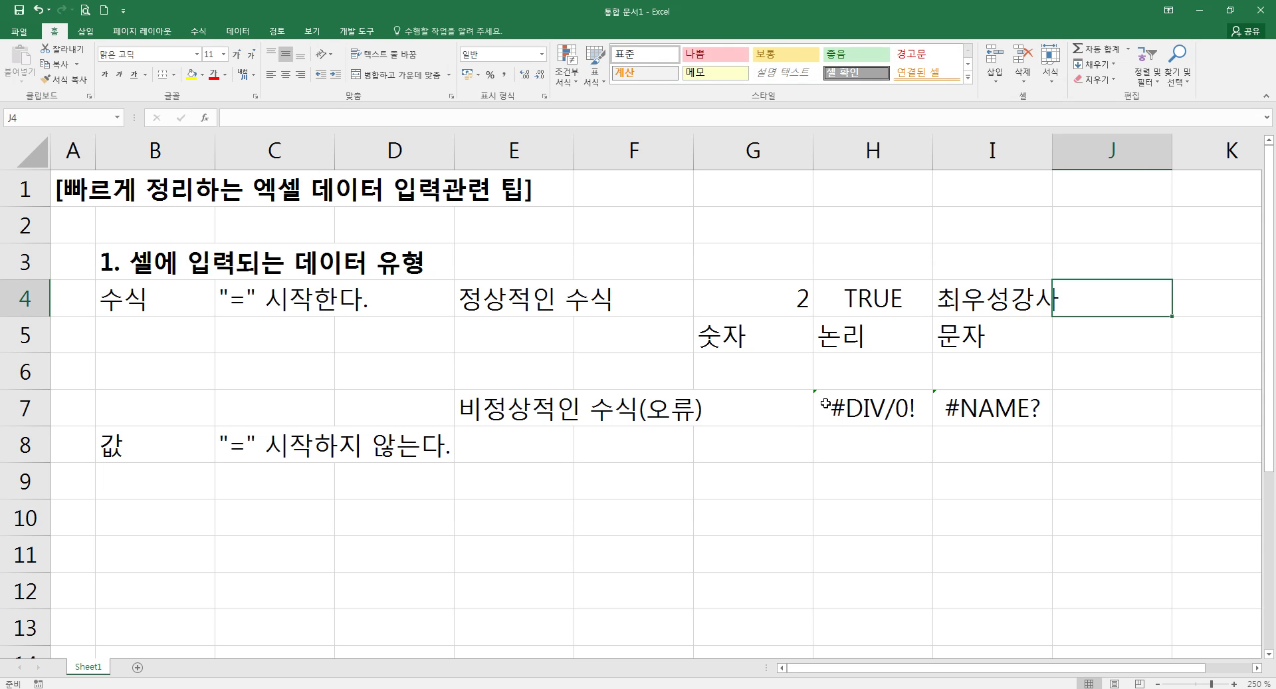
ctrl+scroll(824, 403, down, 1)
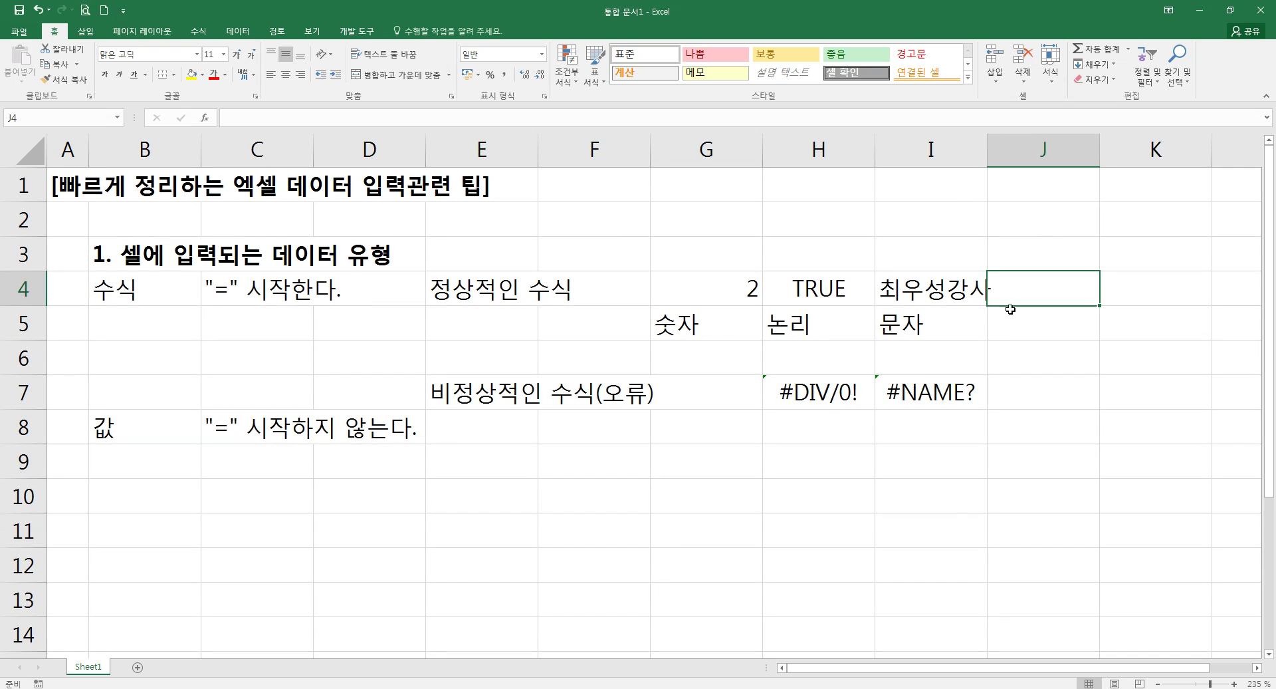
drag(989, 153, 1005, 154)
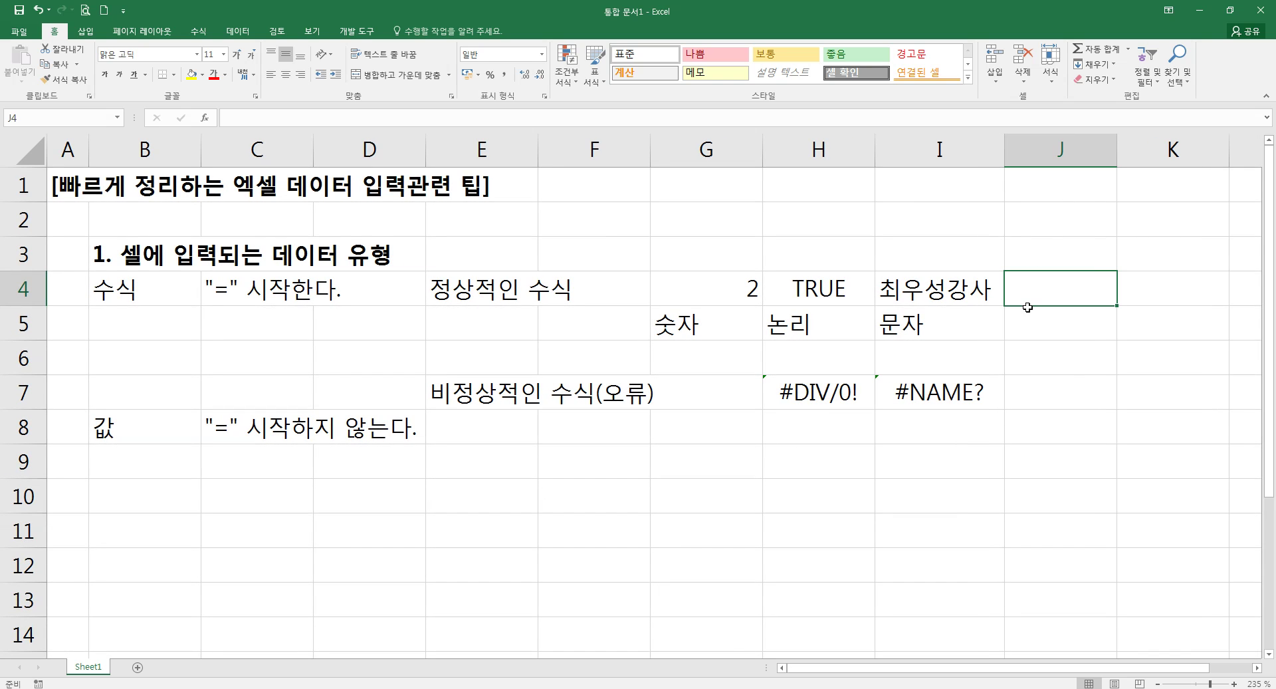
Enter the formula =1&2 in cell J4 and inspect it
text(=1+)
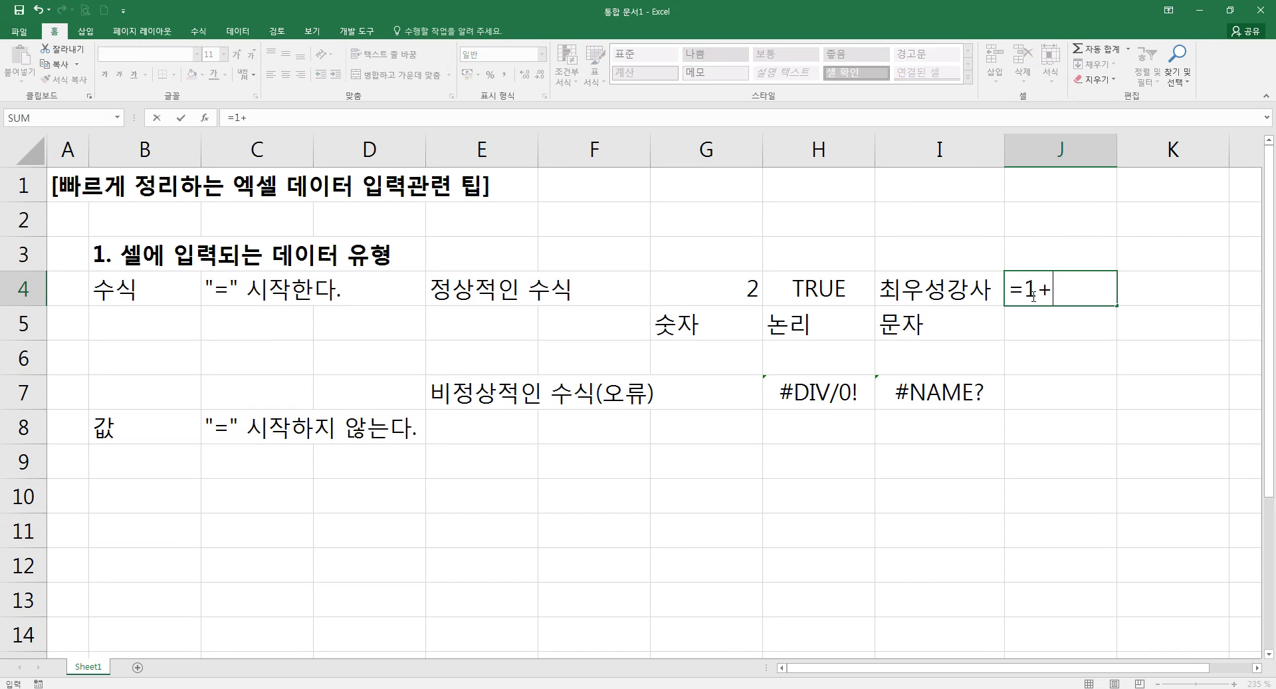
key(BackSpace)
text(&2)
key(Return)
click(1033, 295)
key(F2)
key(Escape)
Compare cell J4 with the text result in I4, recheck its formula and clear J4
key(Left)
key(Right)
key(Down)
key(Left)
key(Up)
key(Right)
key(F2)
key(Escape)
key(Delete)
key(Left)
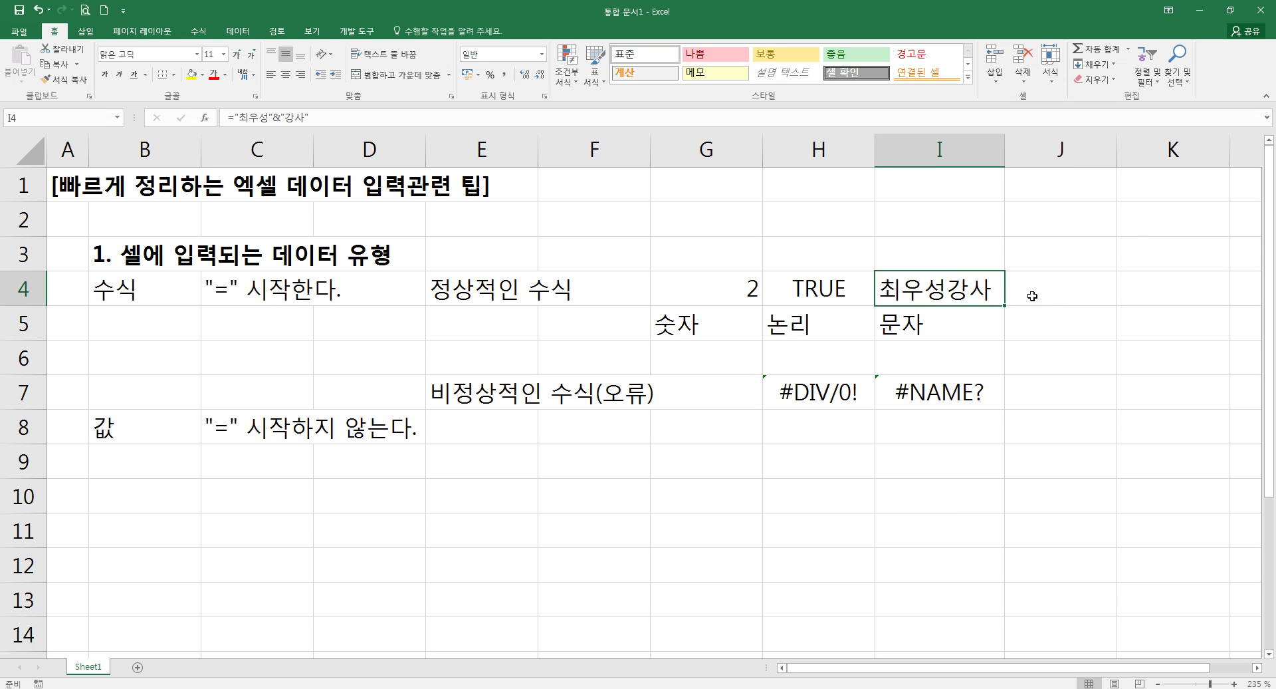
Enter the label "결과 :" in cell F5, in front of the result types in row 5
key(Left)
key(Left)
key(Left)
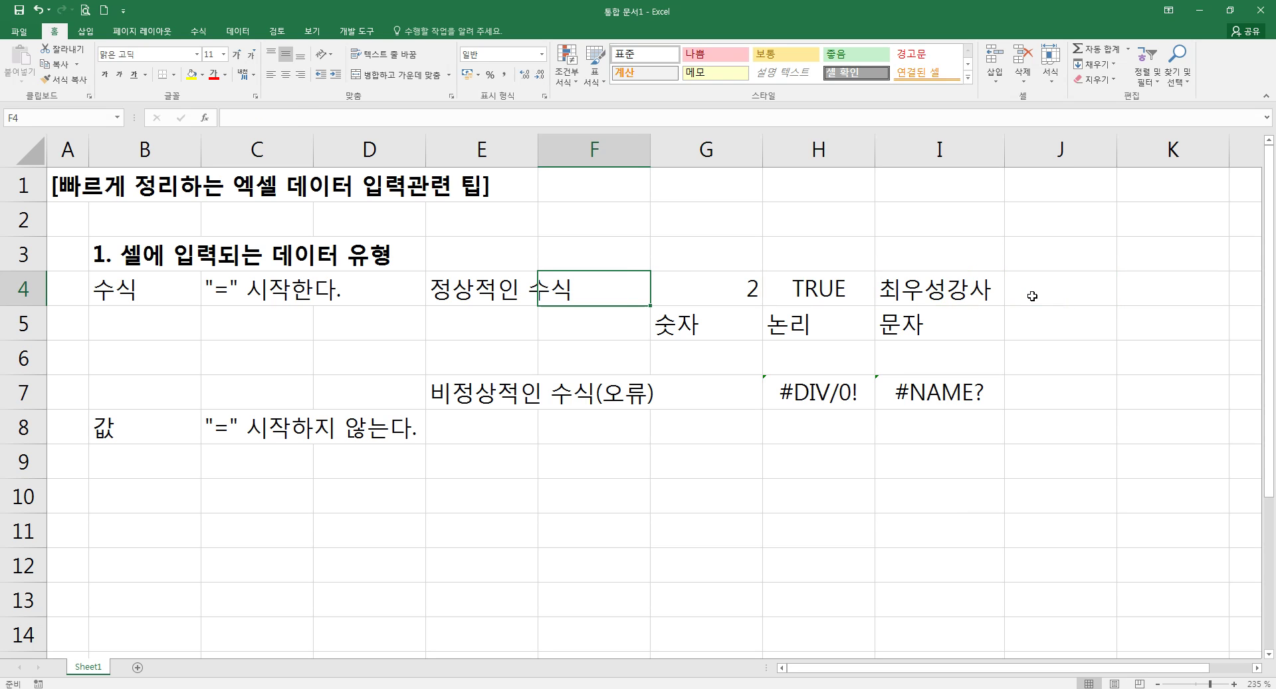
key(Right)
key(Down)
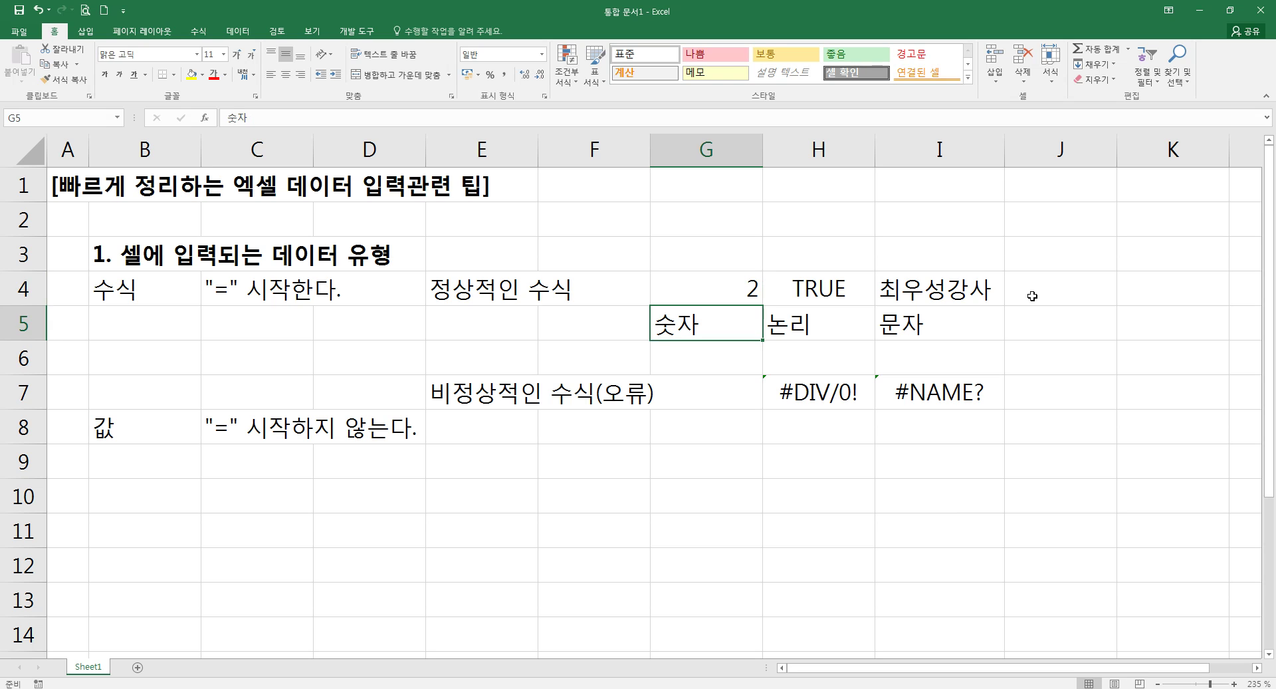
key(shift+Right)
key(shift+Right)
key(Left)
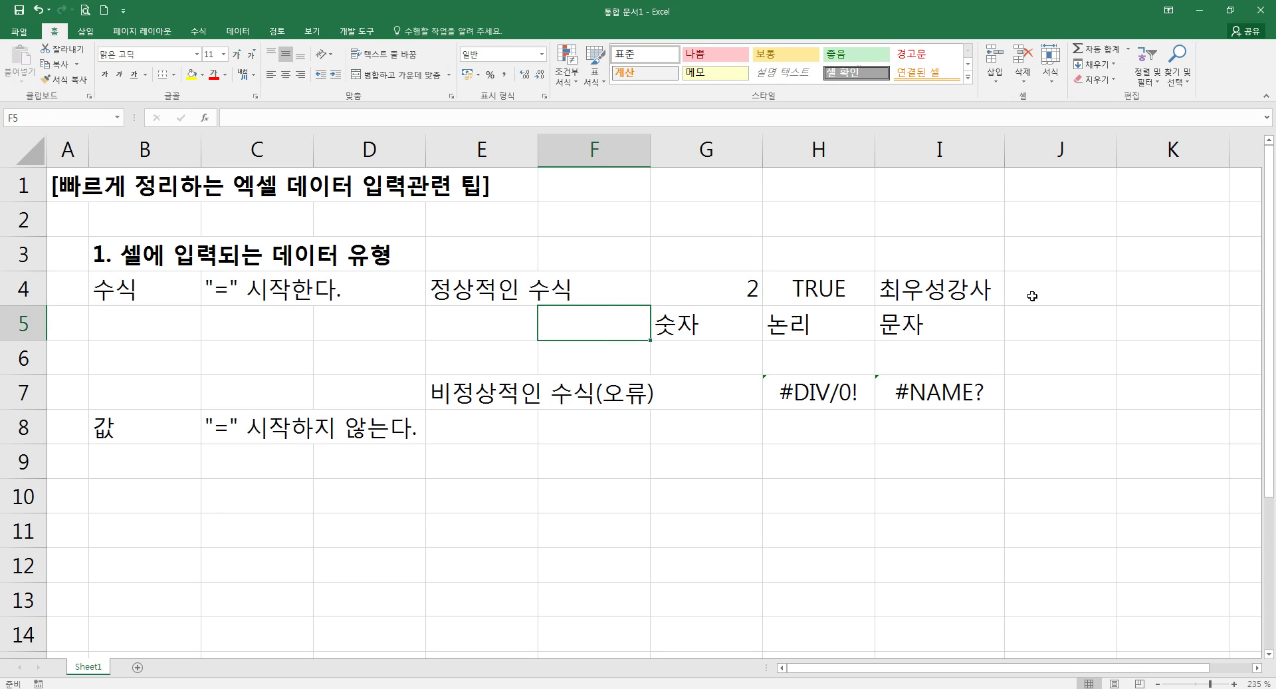
text(결과)
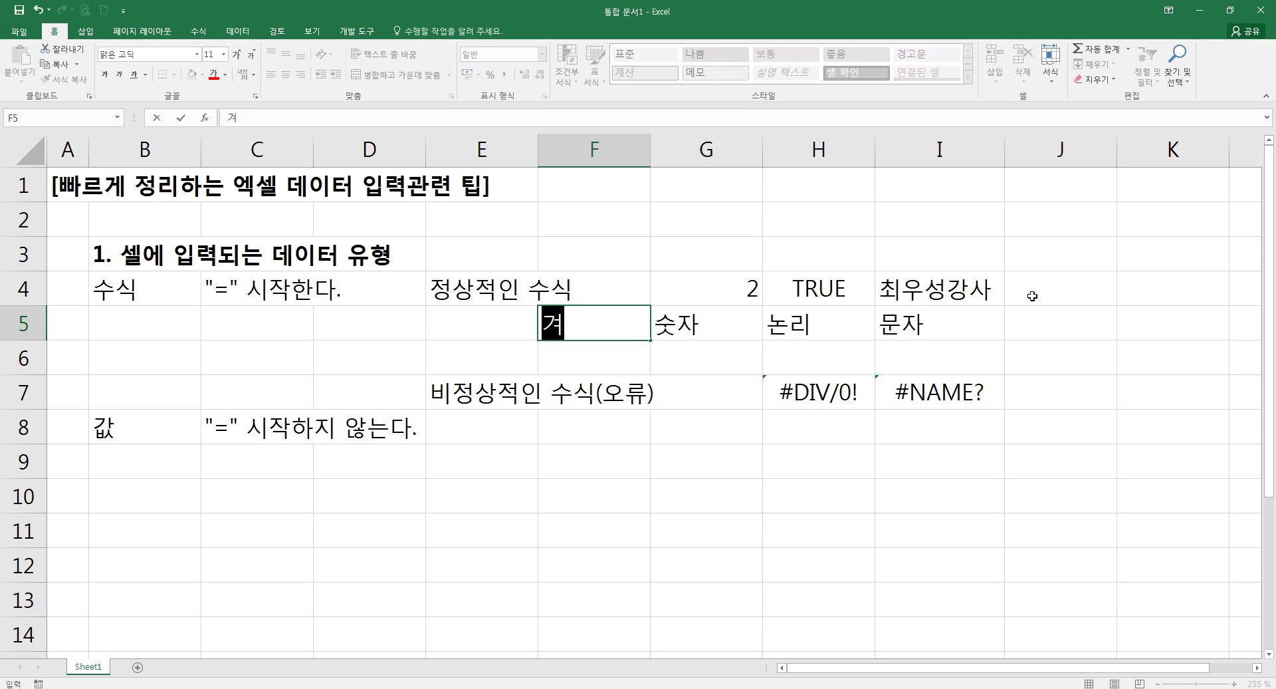
text( :)
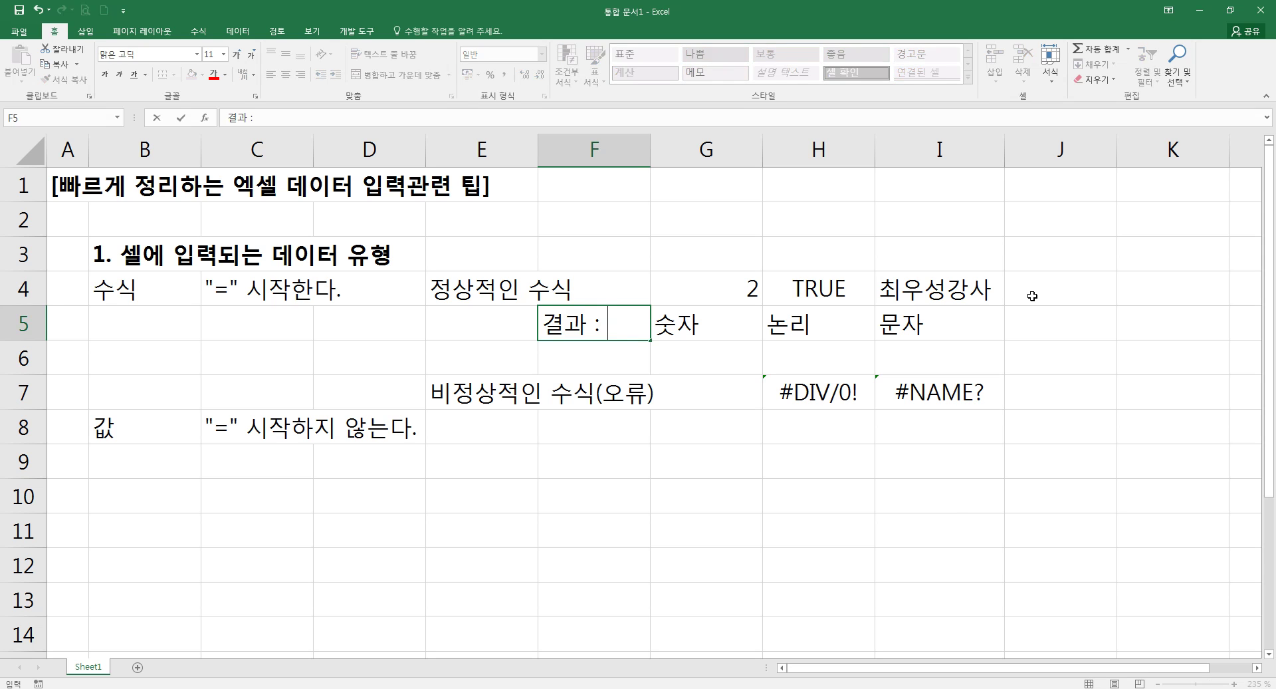
key(Return)
Examine the formulas behind the text, logical and numeric results in cells I4, H4 and G4
key(Right)
key(Up)
key(Right)
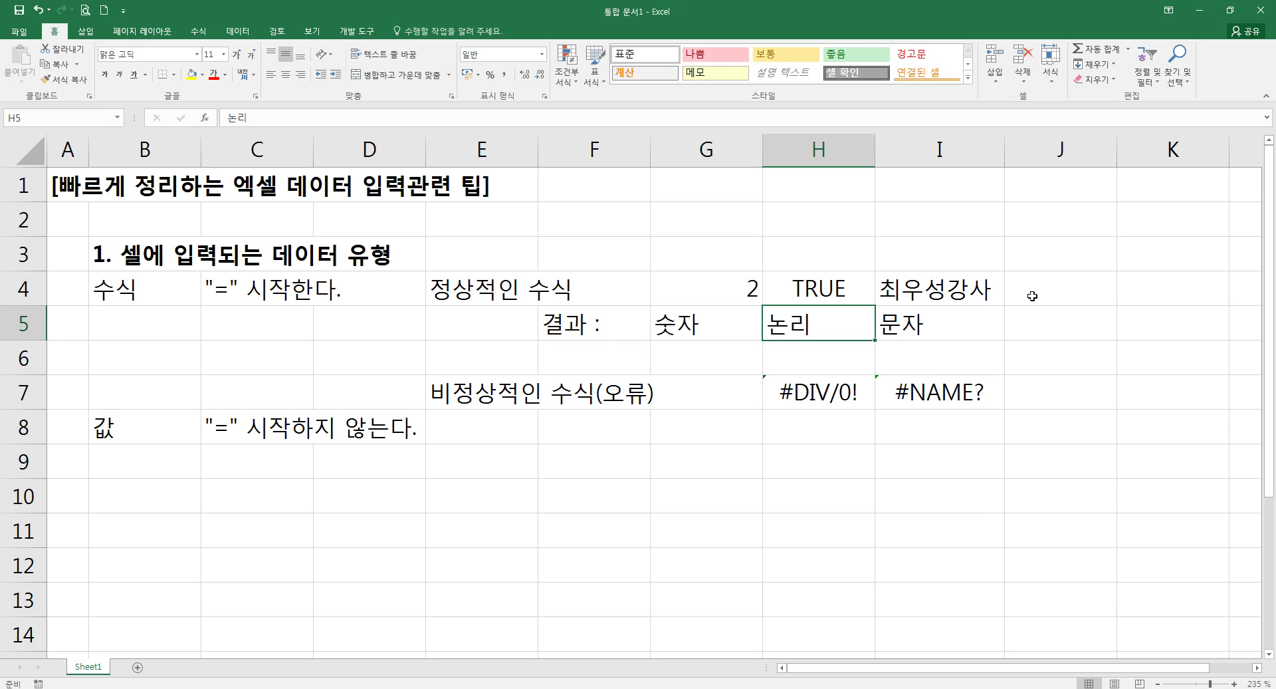
key(Right)
key(Up)
key(F2)
key(Escape)
key(Left)
key(F2)
key(Escape)
key(Left)
key(F2)
key(Escape)
key(Down)
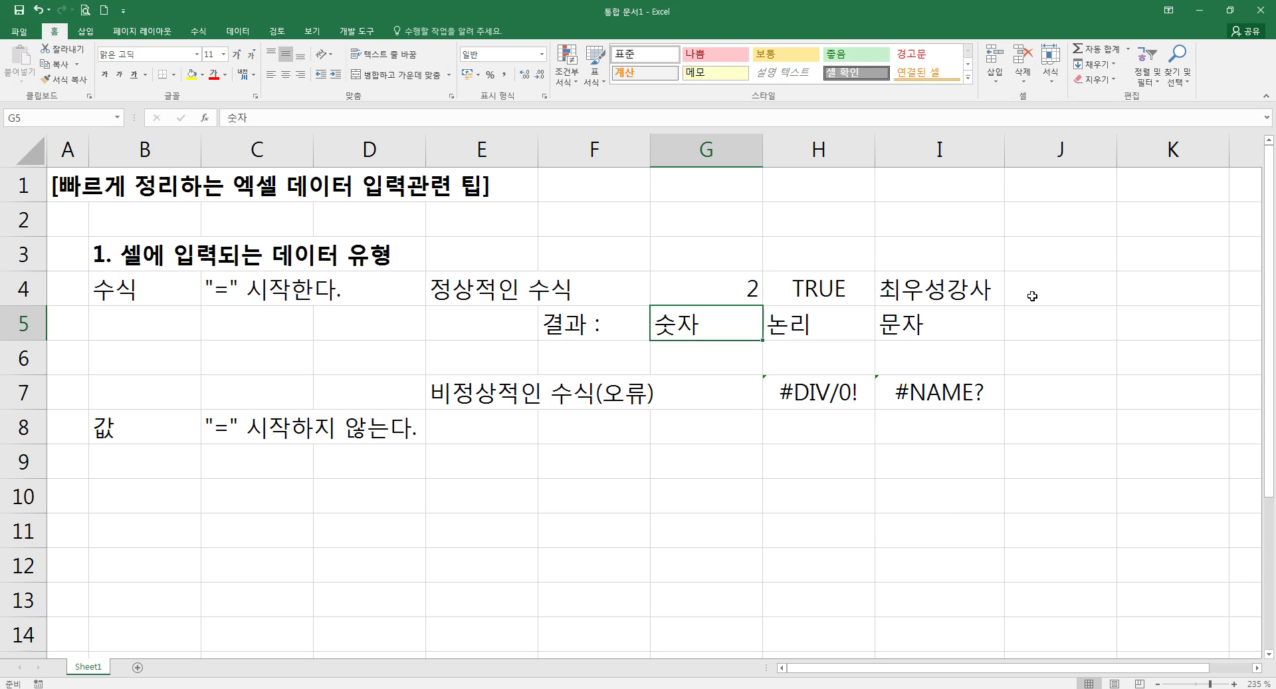
Review the result type labels in G5:I5 below the normal formula examples
key(Down)
key(Down)
key(Down)
key(Left)
key(Left)
key(Left)
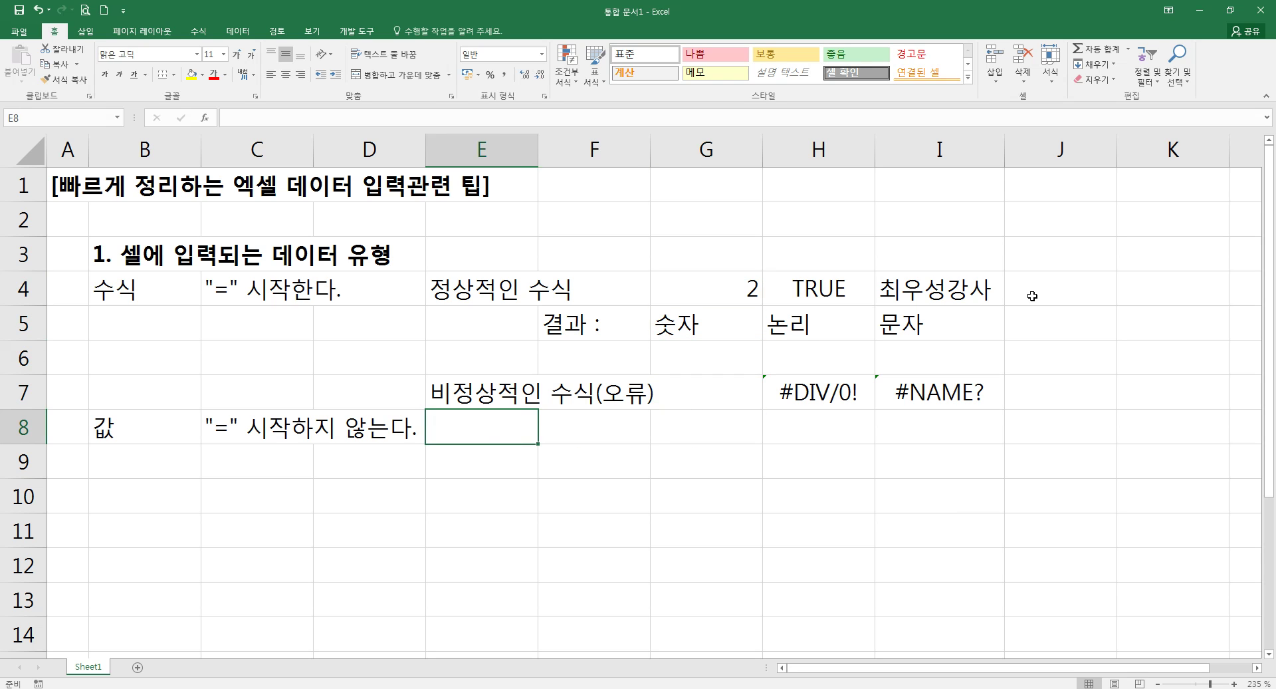
key(Down)
key(Left)
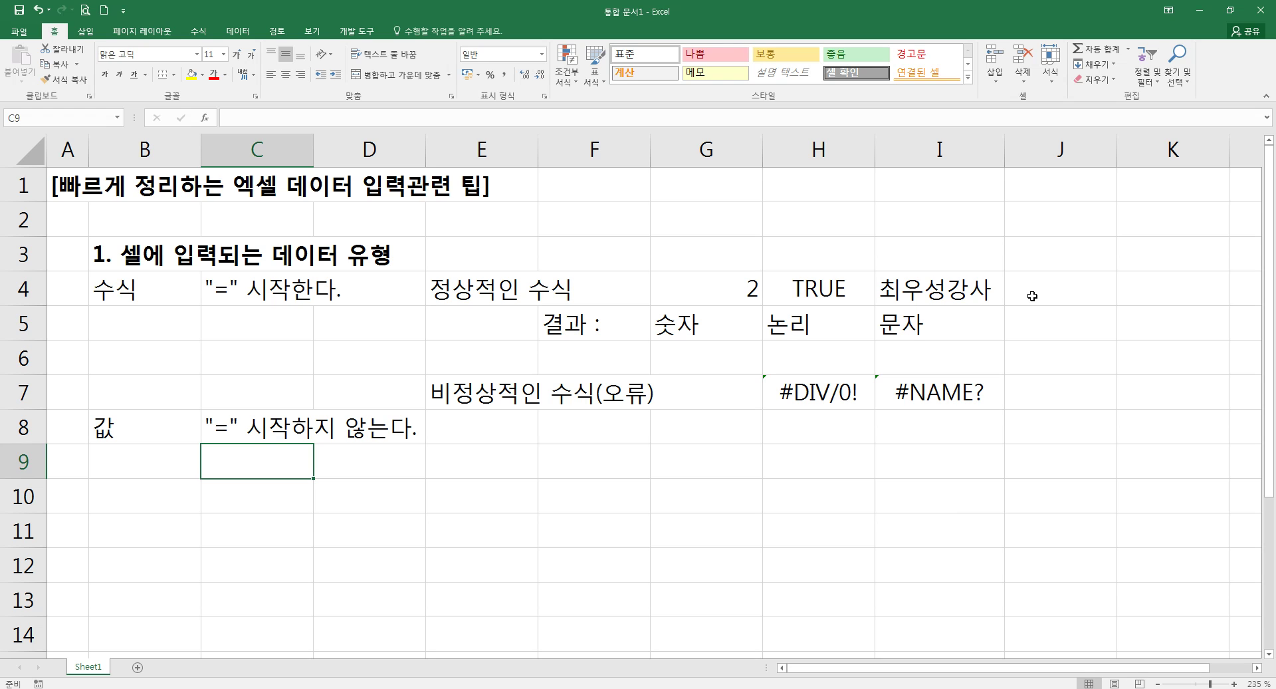
click(700, 339)
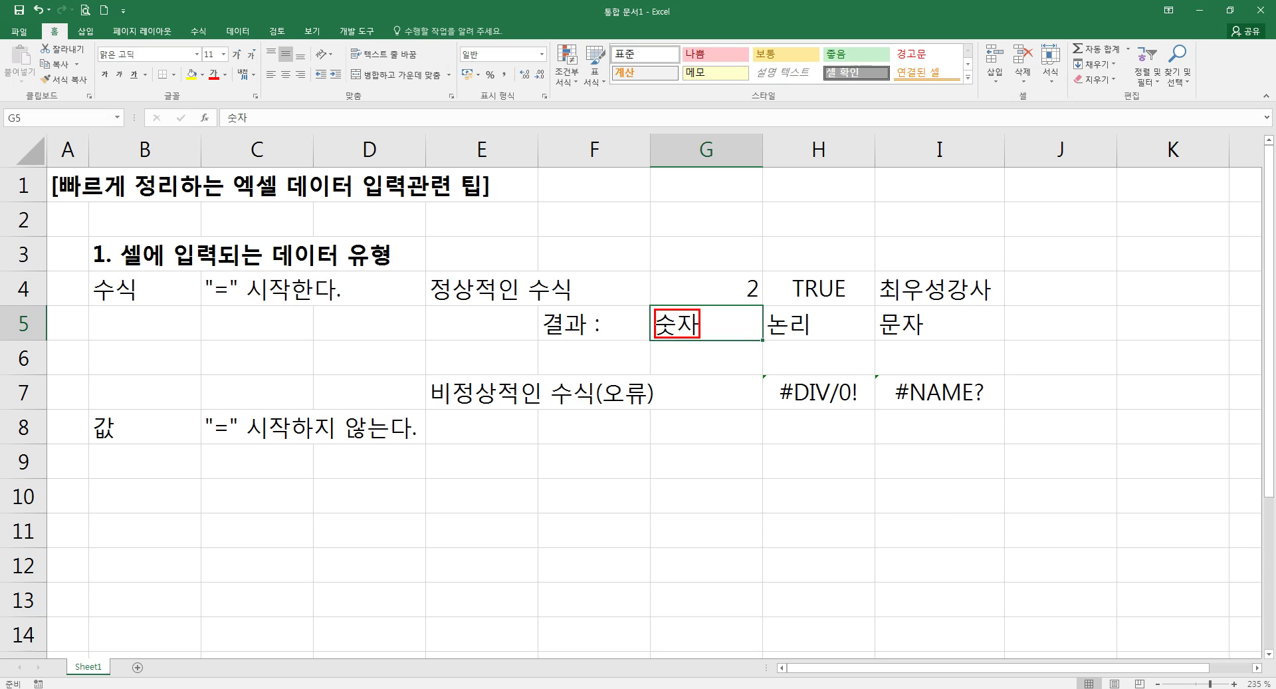
drag(753, 307, 924, 349)
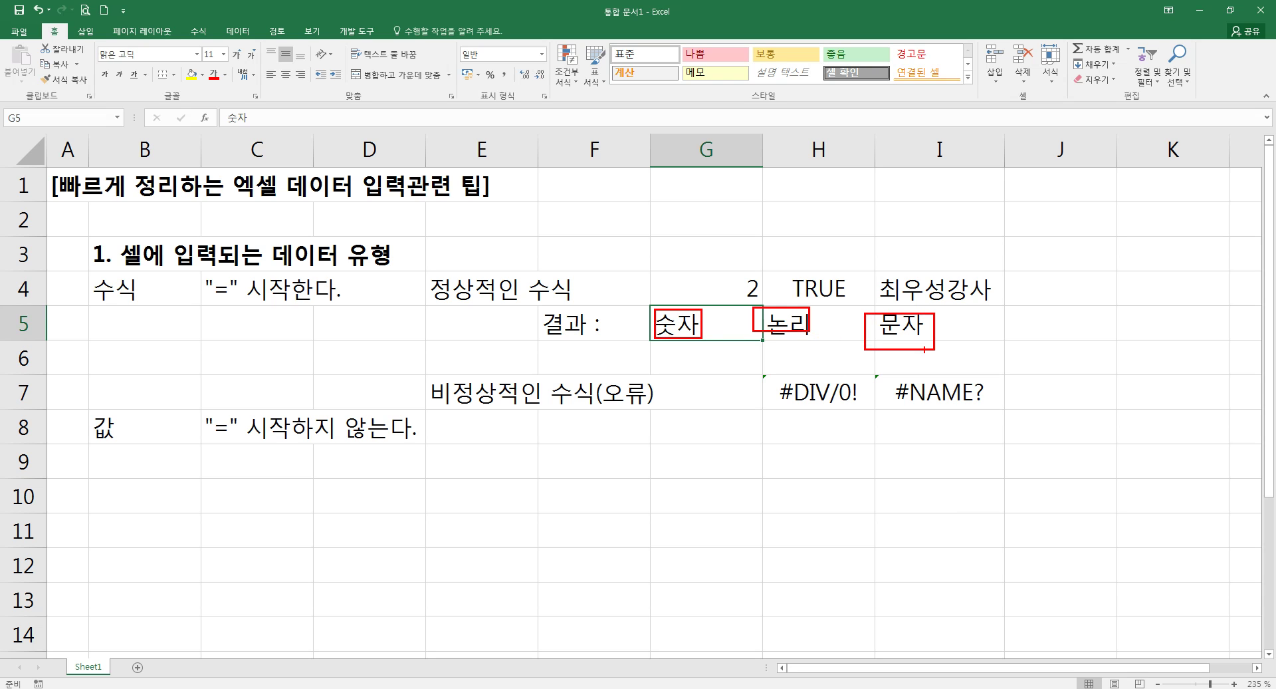
Narrow column B so that it just fits the short labels 수식 and 값
click(198, 467)
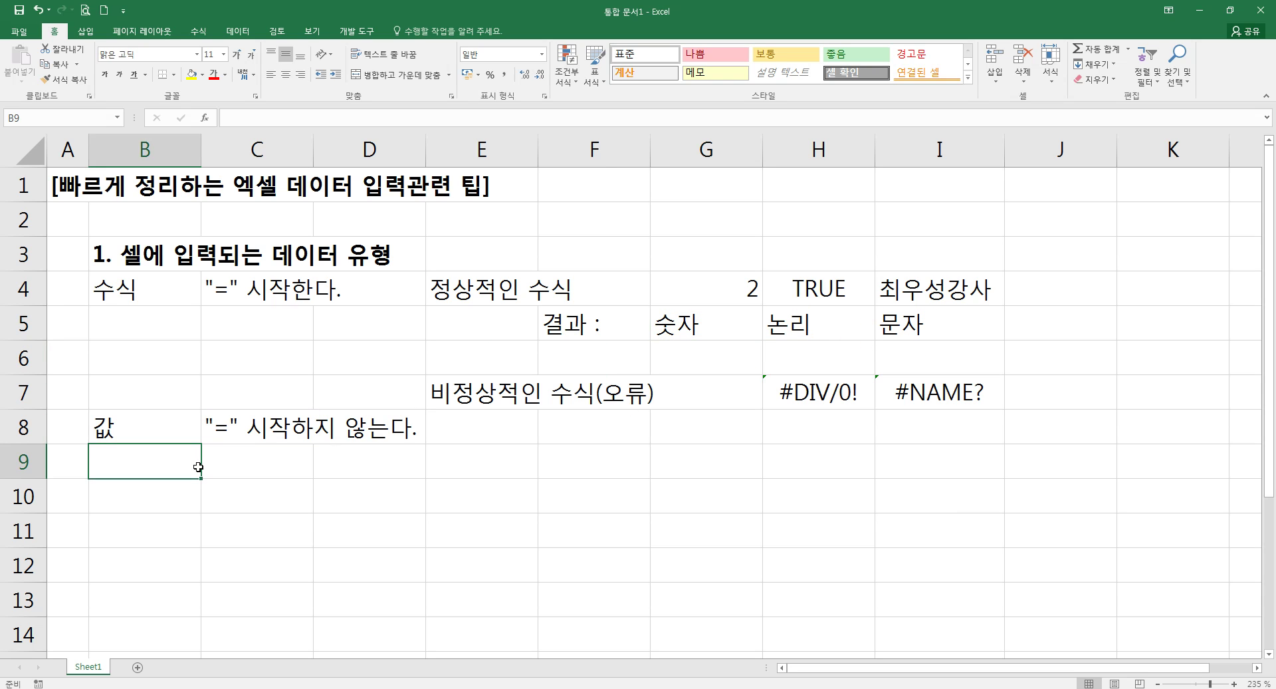
click(233, 472)
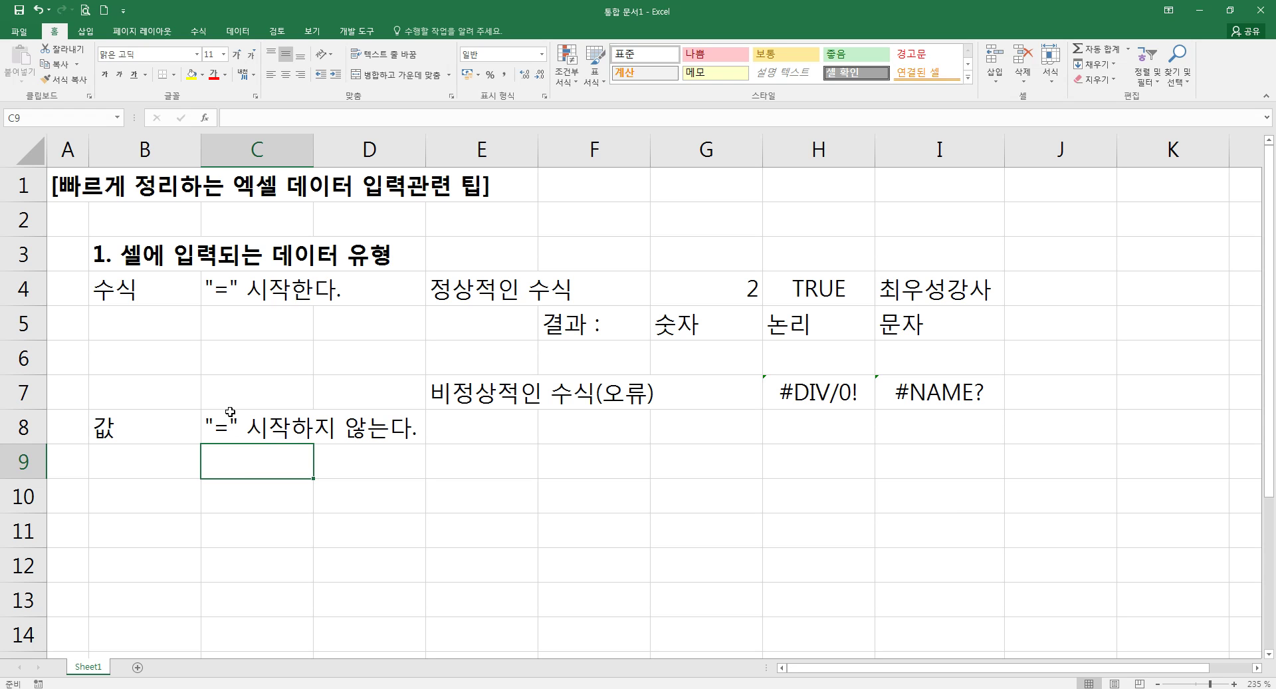
drag(201, 162, 151, 162)
Enter the label 논리 in cell C9, with the logical values TRUE in D9 and FALSE in E9
text(논리)
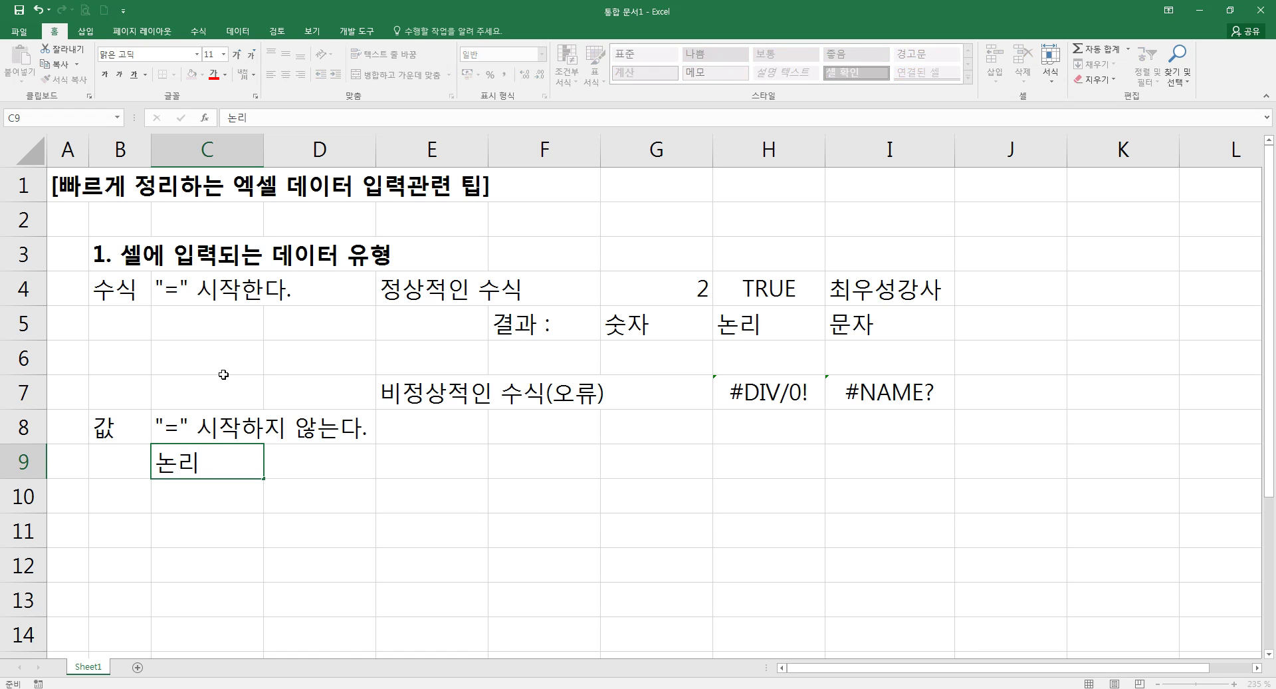
key(Tab)
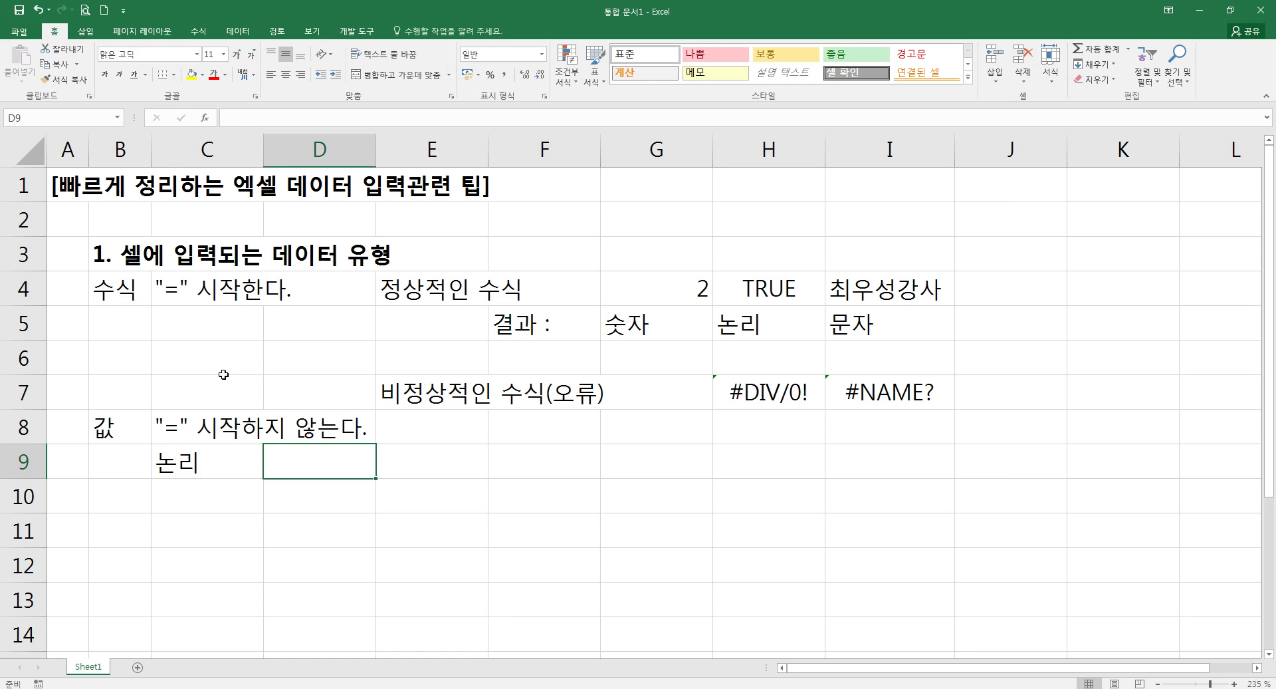
text(true)
key(Tab)
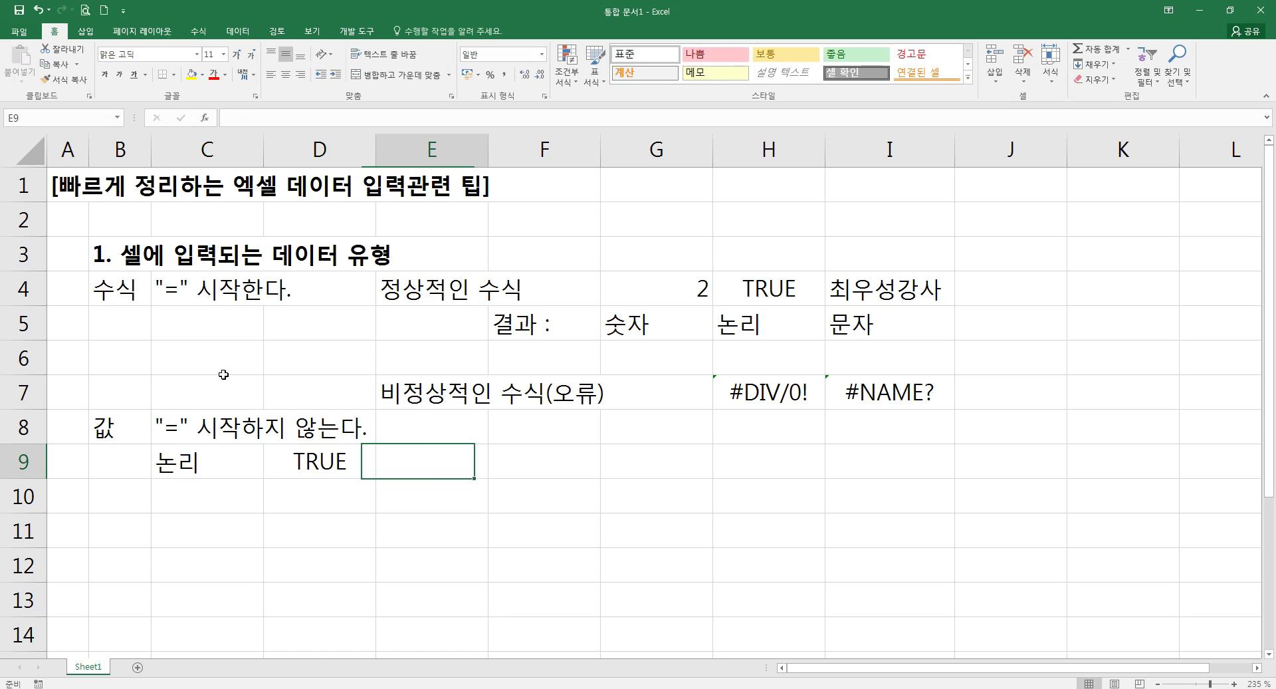
text(false)
key(Return)
key(Up)
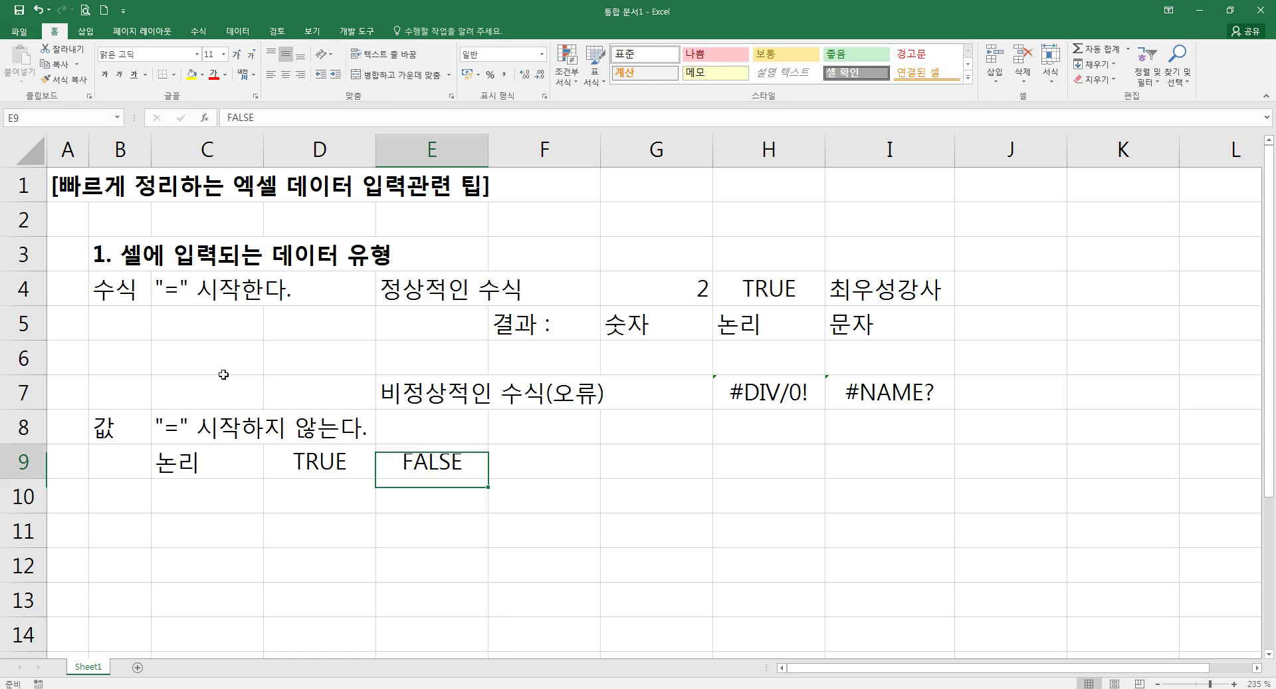
key(Left)
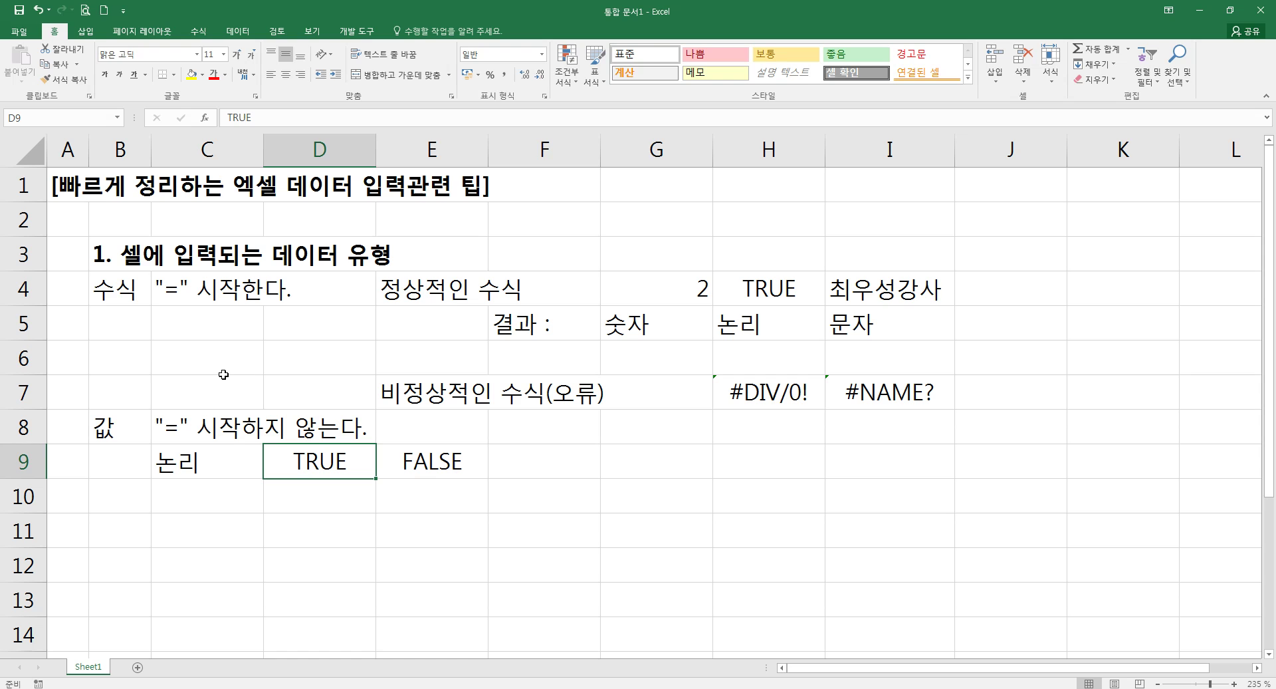
key(Right)
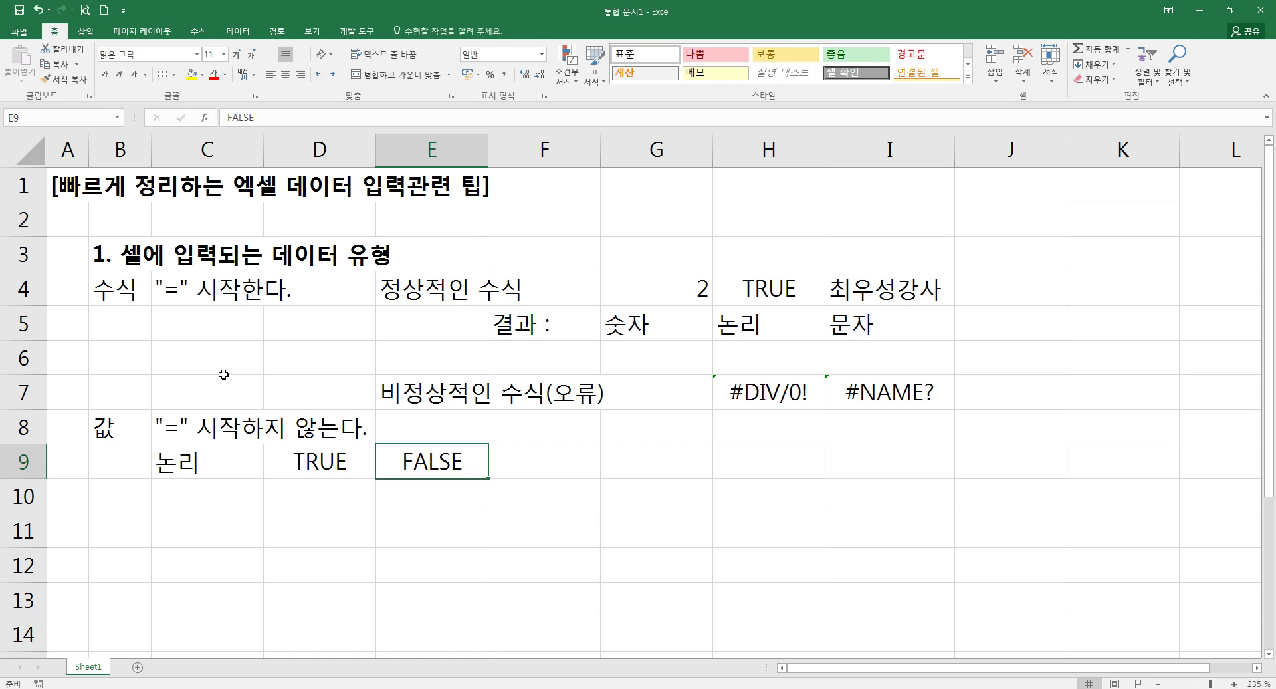
Enter the note "특징 : 가운데 정렬, 대문자" in cell D10 below the logical values
key(Down)
key(Left)
key(Up)
key(Right)
key(Right)
key(Left)
key(Down)
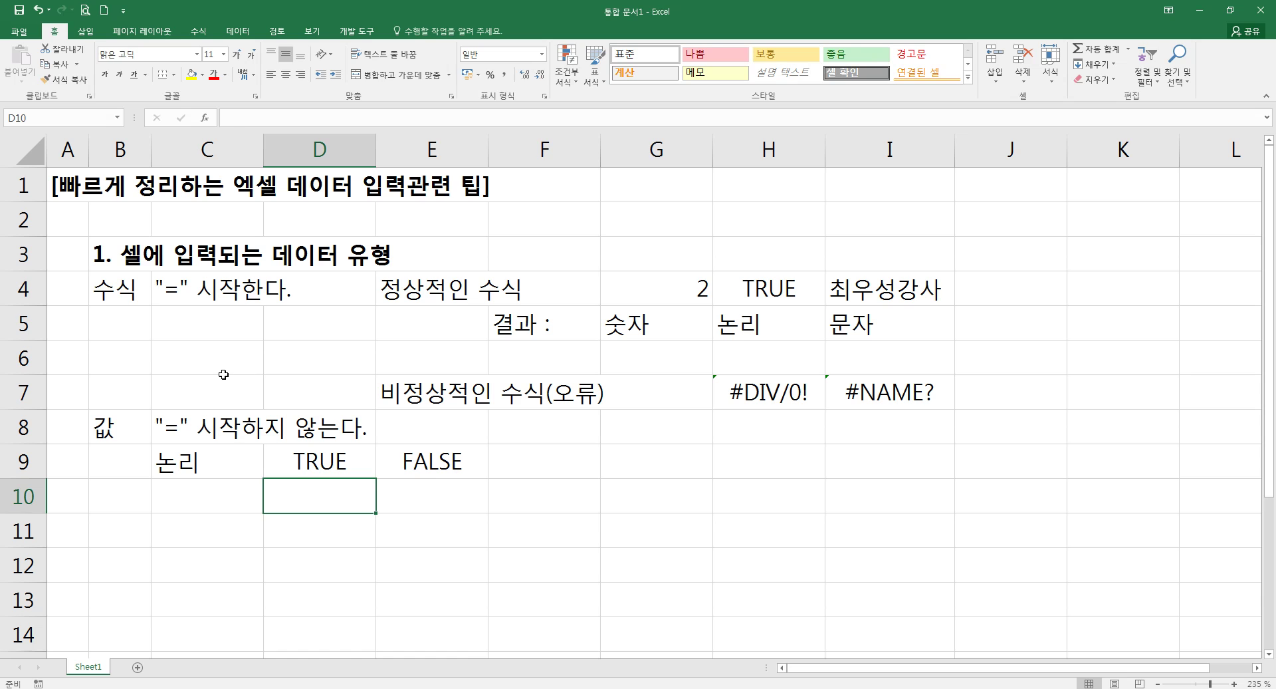
text(xmr)
key(BackSpace)
key(BackSpace)
key(BackSpace)
key(Hangul)
text(ㅌㅡㄱㅈㅣㅇ :)
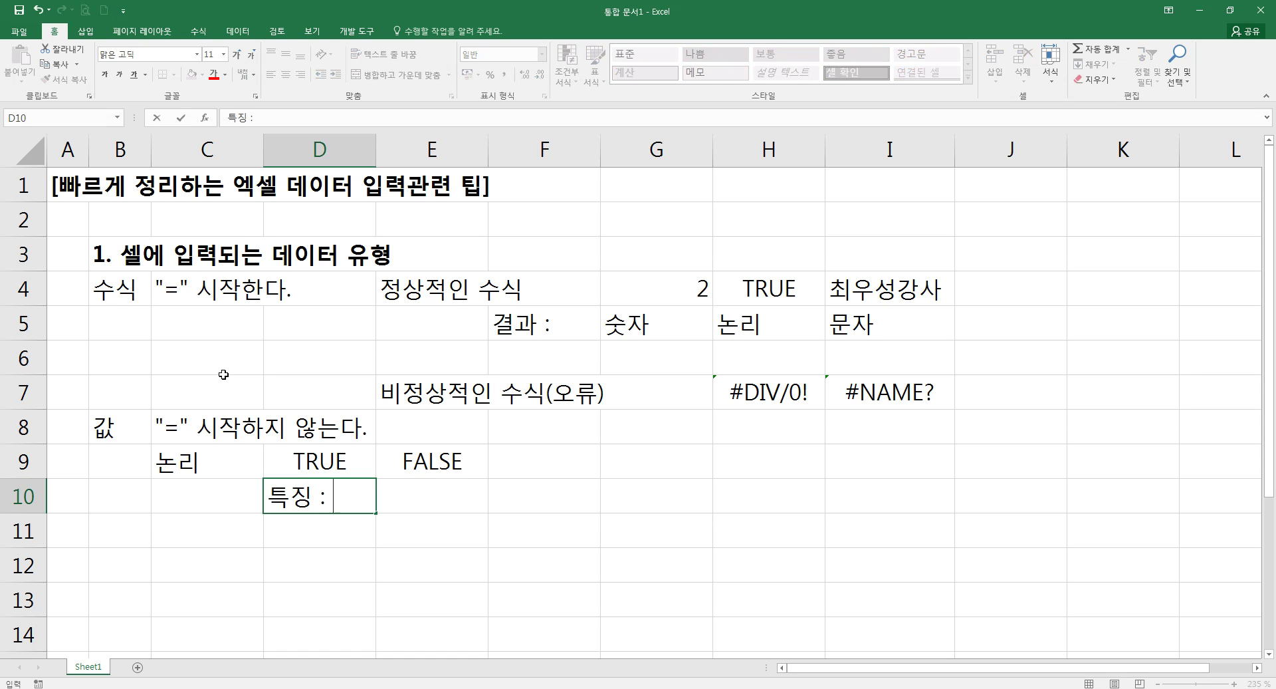
text( 가운데 ㅈ)
text(ㅓㅇㄹㅕㄹ)
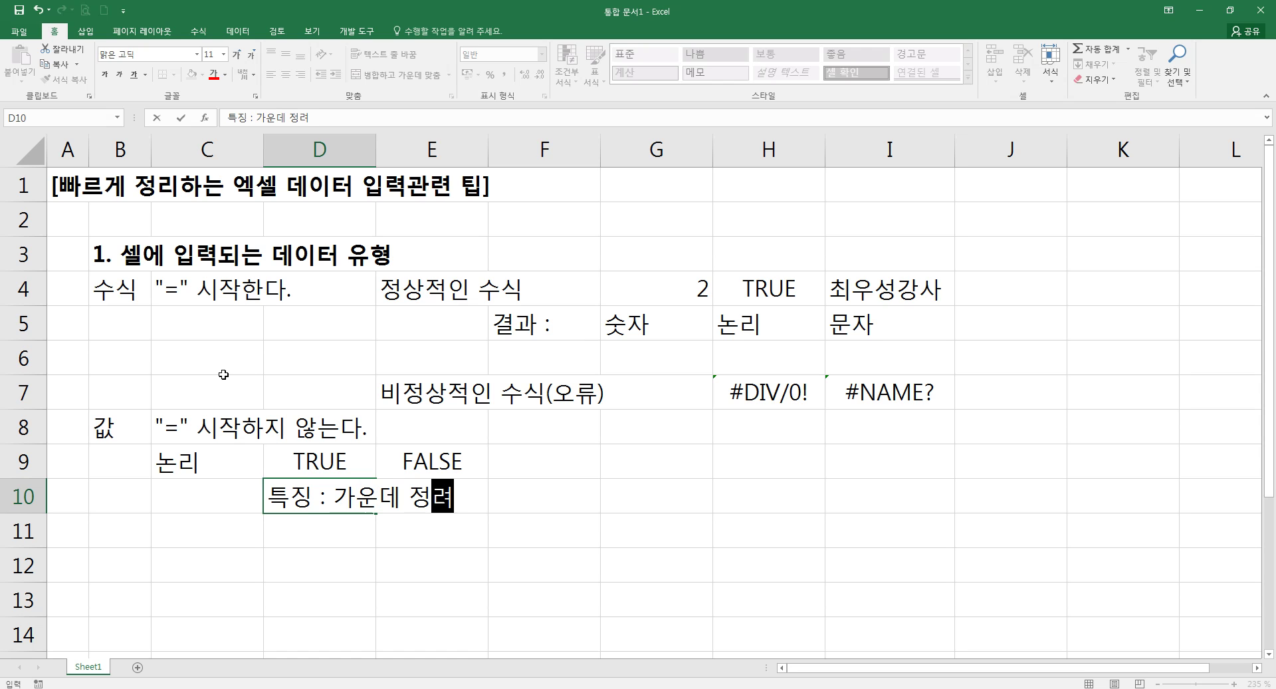
key(BackSpace)
text(, ㄷㅐㅁㅜㄴㅈㅏ)
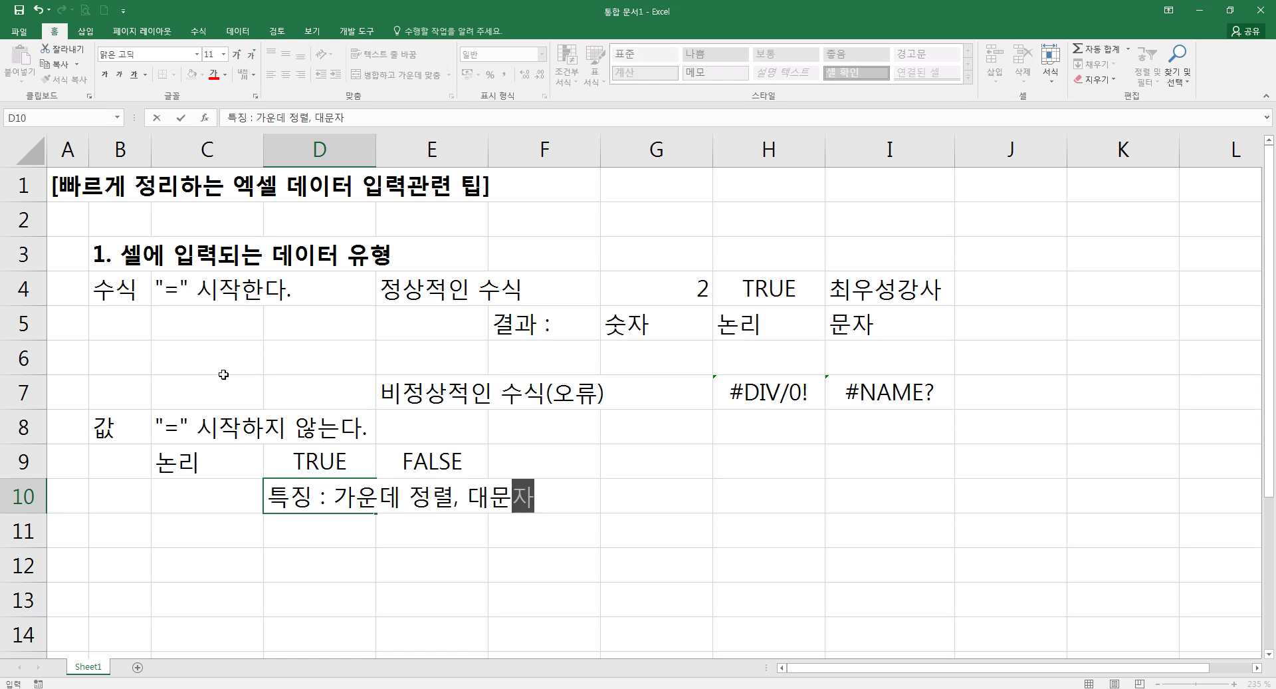
key(Return)
key(Up)
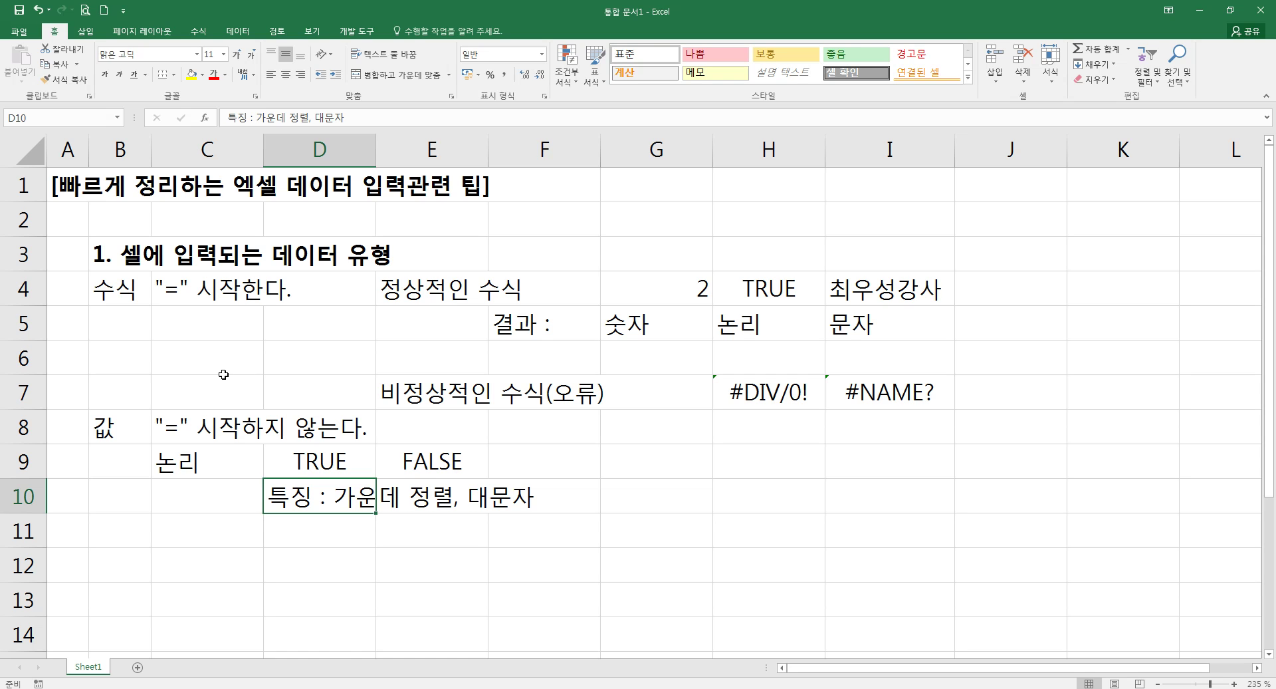
Enter the label 문자 in cell C11 as the next value type
key(Up)
key(Right)
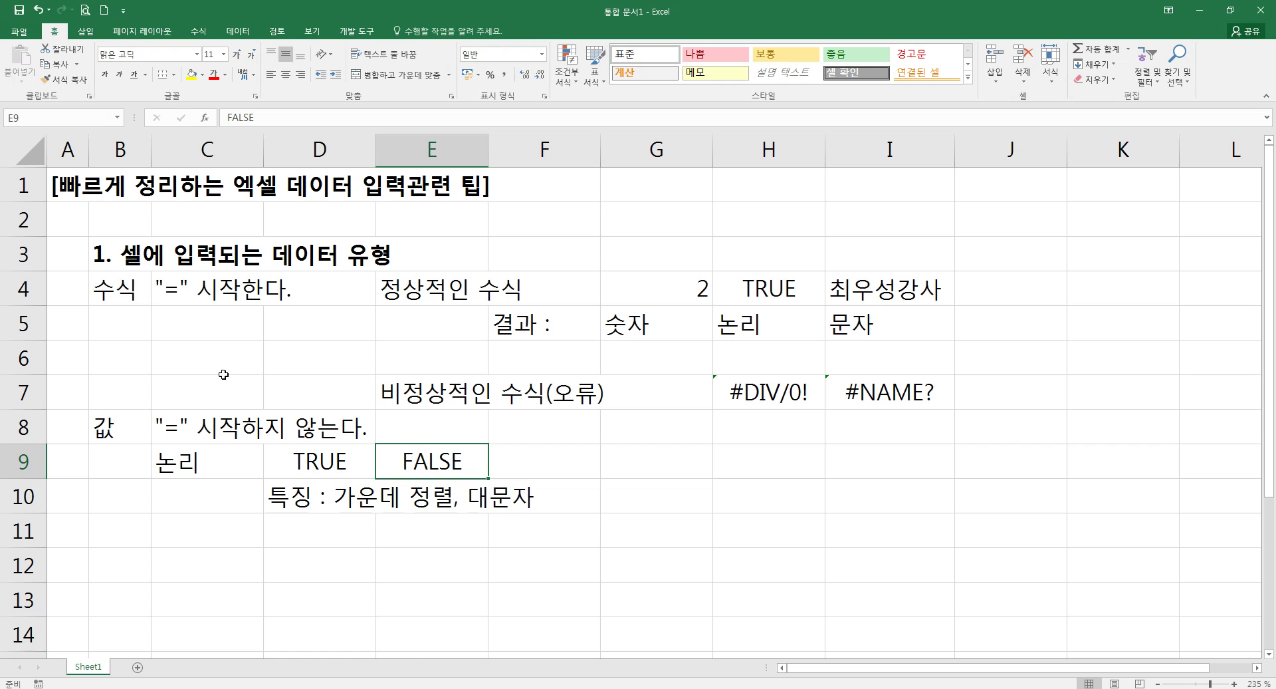
key(Right)
key(Right)
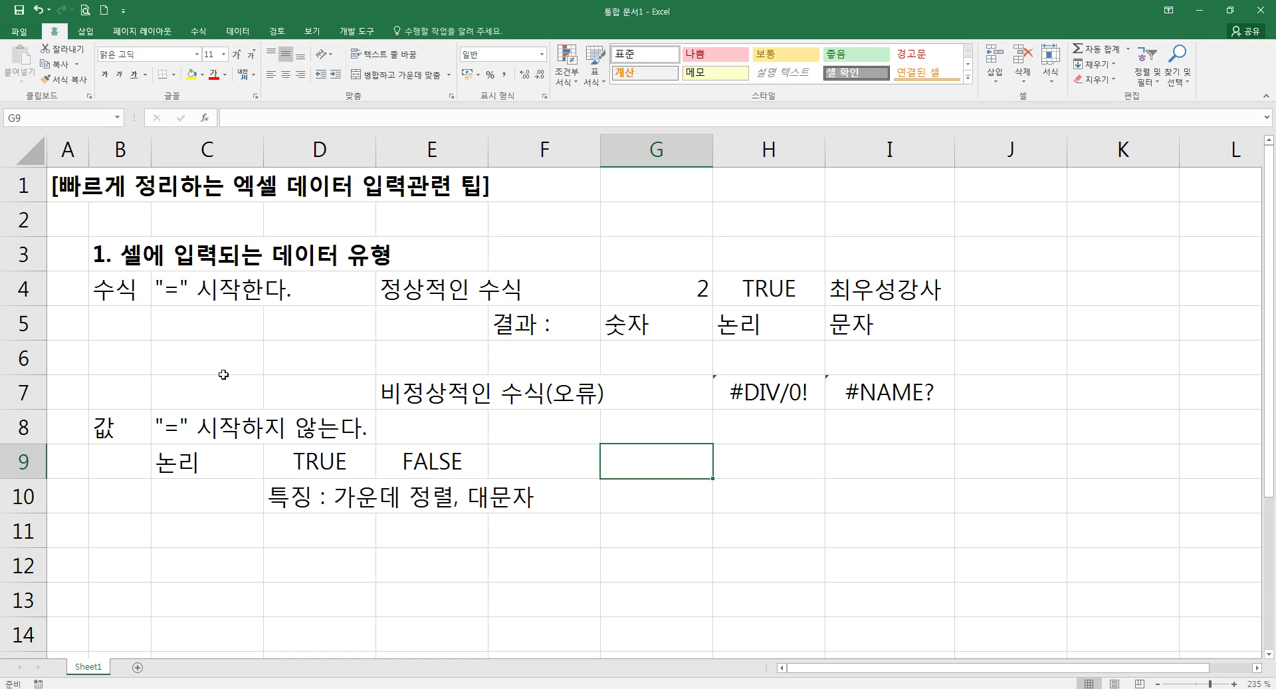
key(Left)
key(Left)
key(Left)
key(Left)
key(Down)
key(Down)
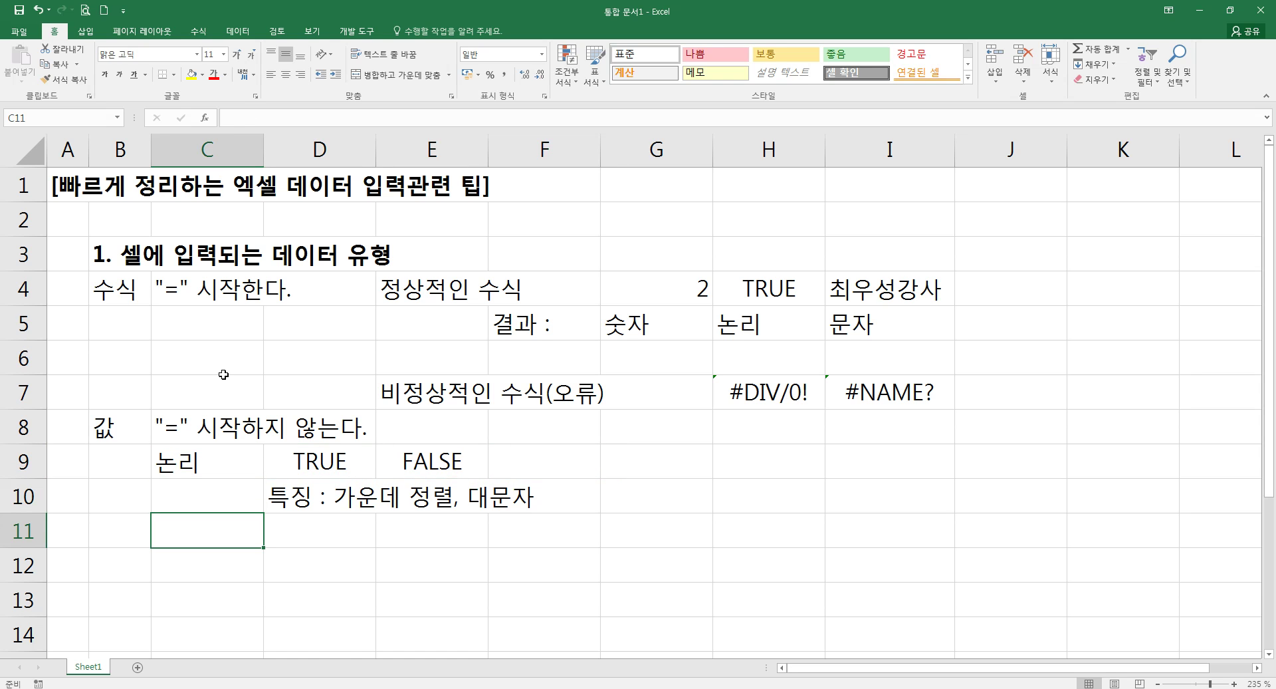
text(문자)
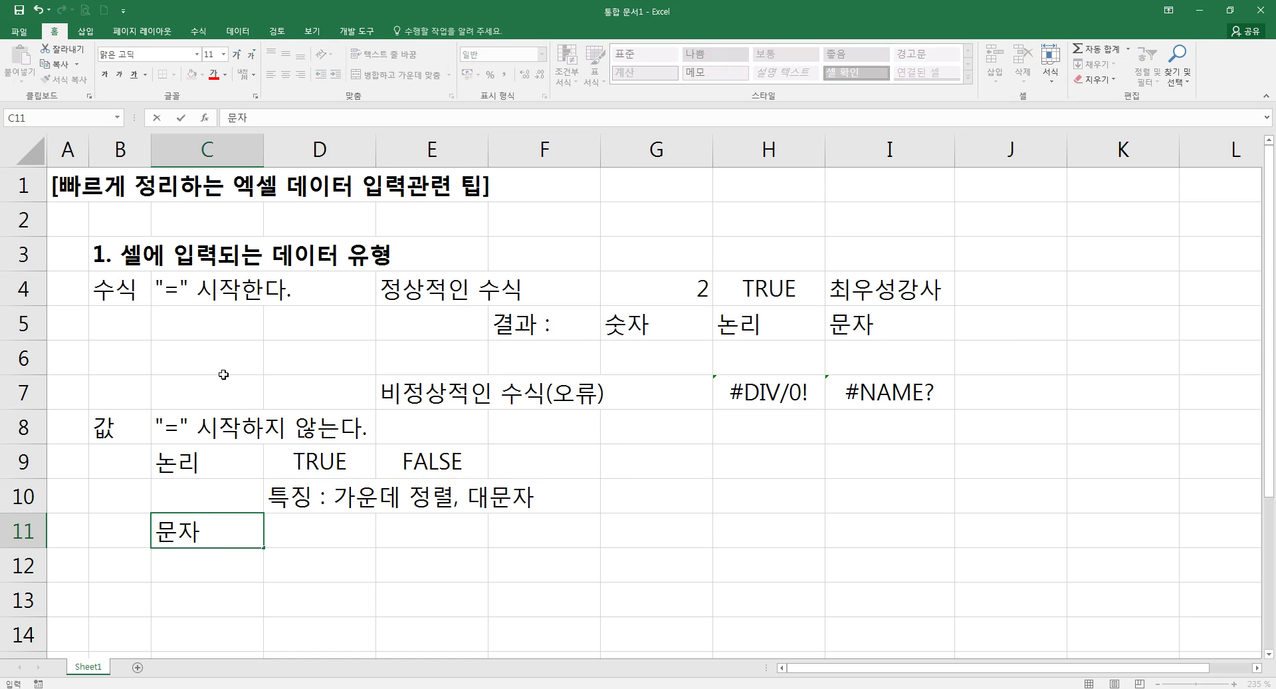
key(Return)
key(Up)
Enter the note "문자만(한글, 영어, 한자, 특수문자 등)" in cell D11 beside the 문자 label
key(Right)
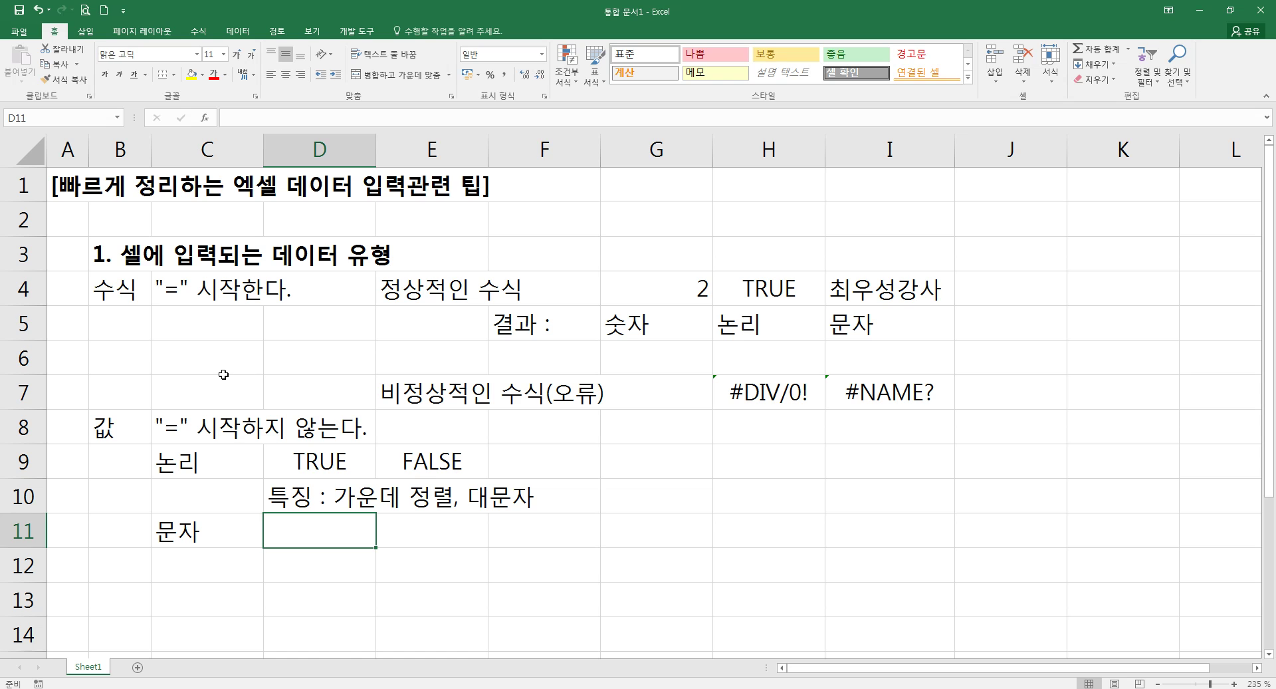
text(문자)
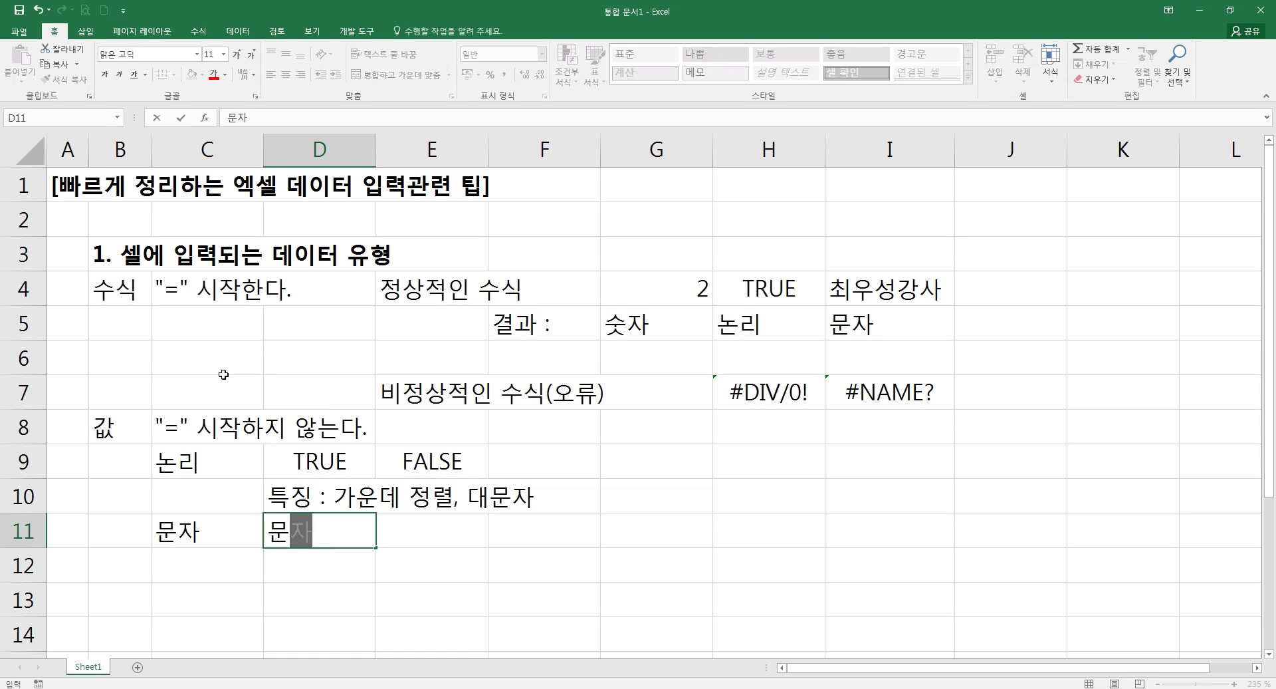
text(만)
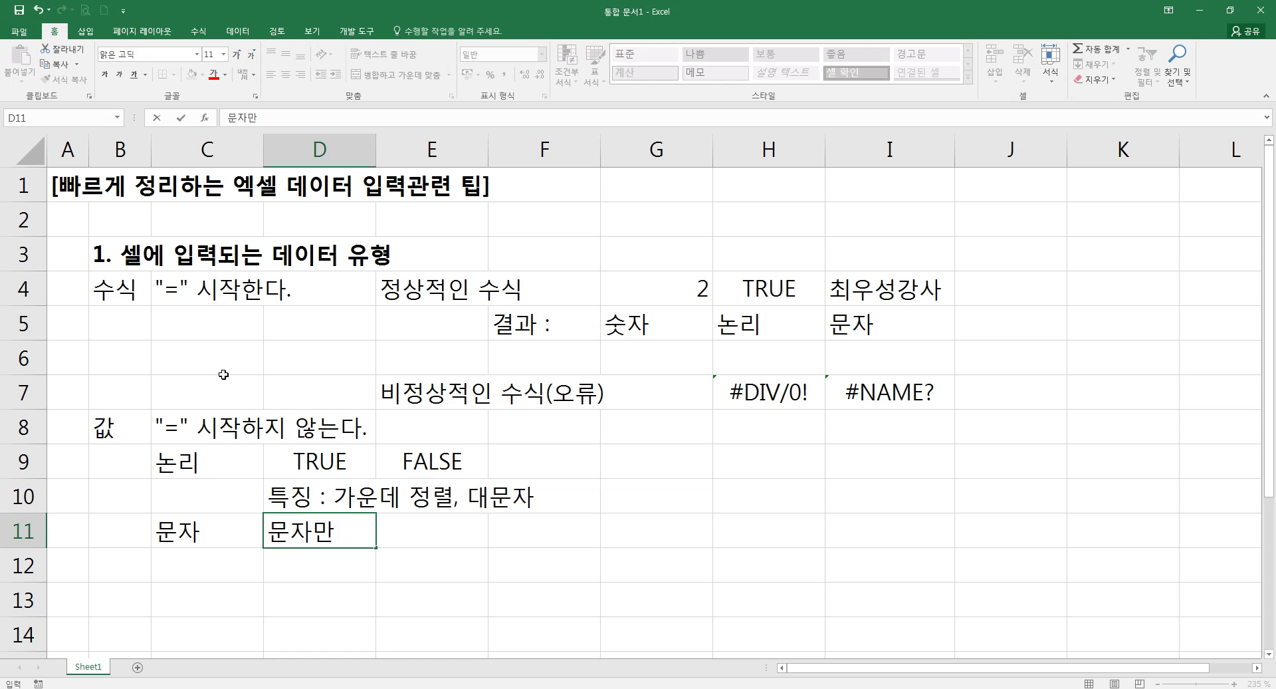
text((영어)
key(BackSpace)
key(BackSpace)
text(한)
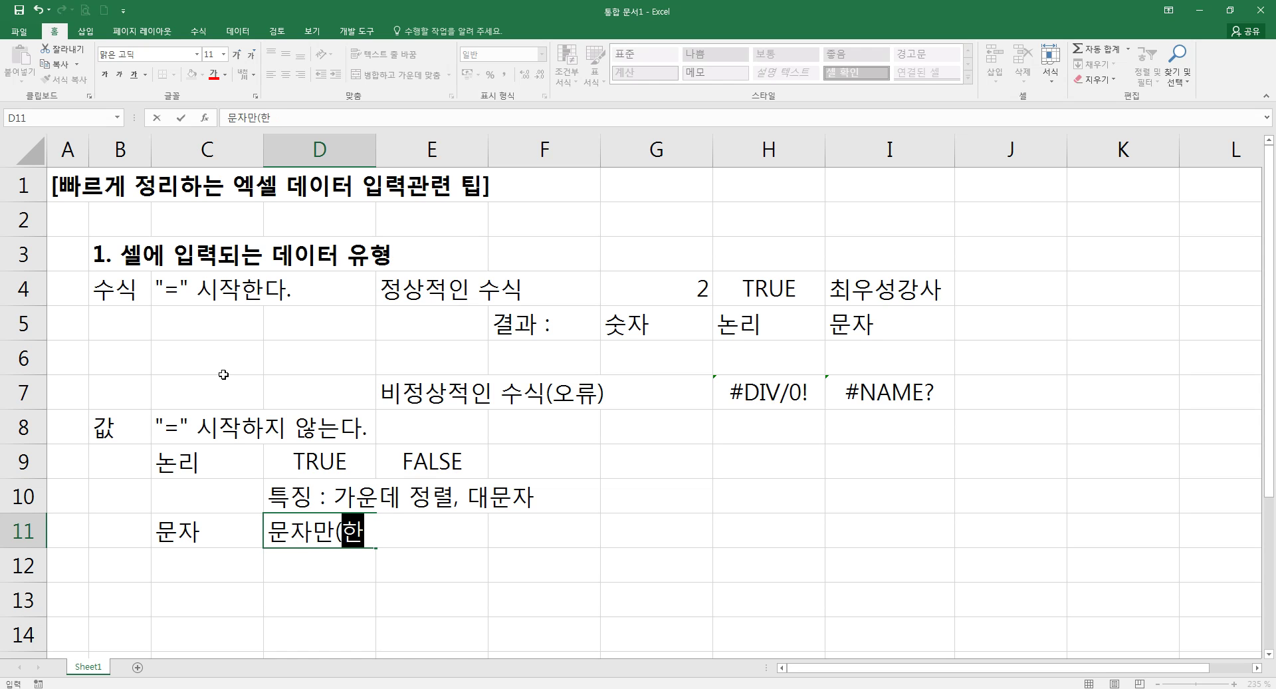
text(글, 영)
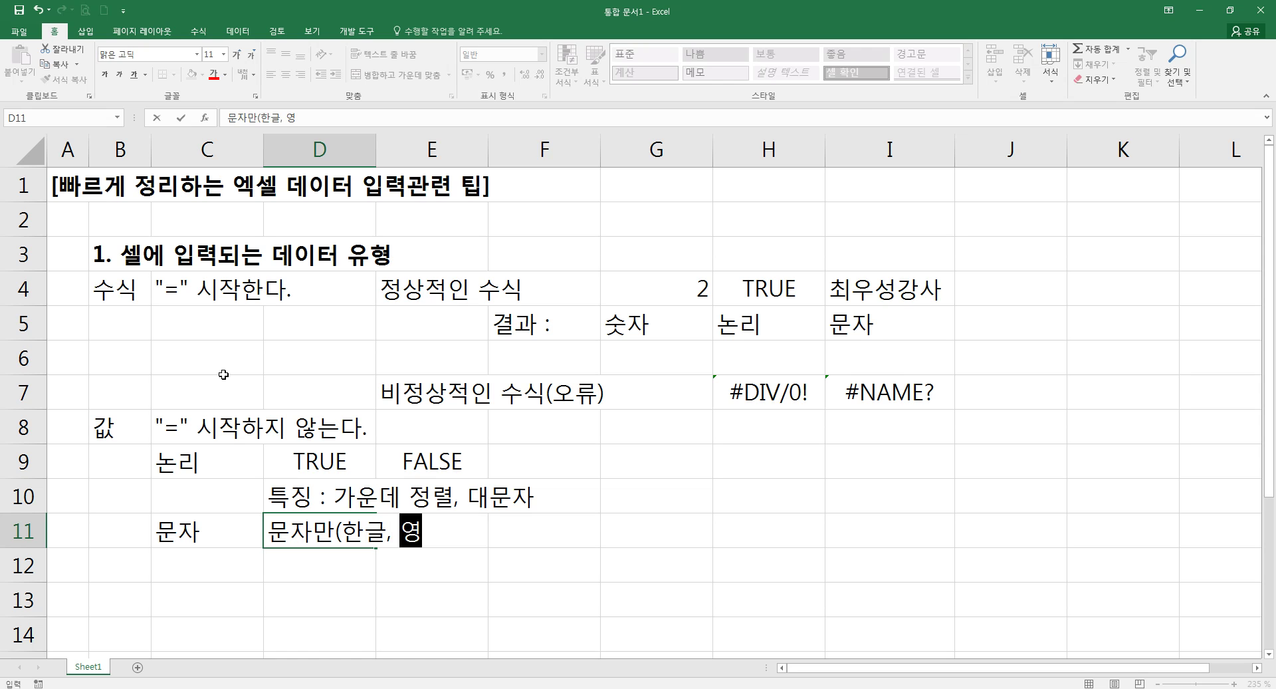
text(어, 한자)
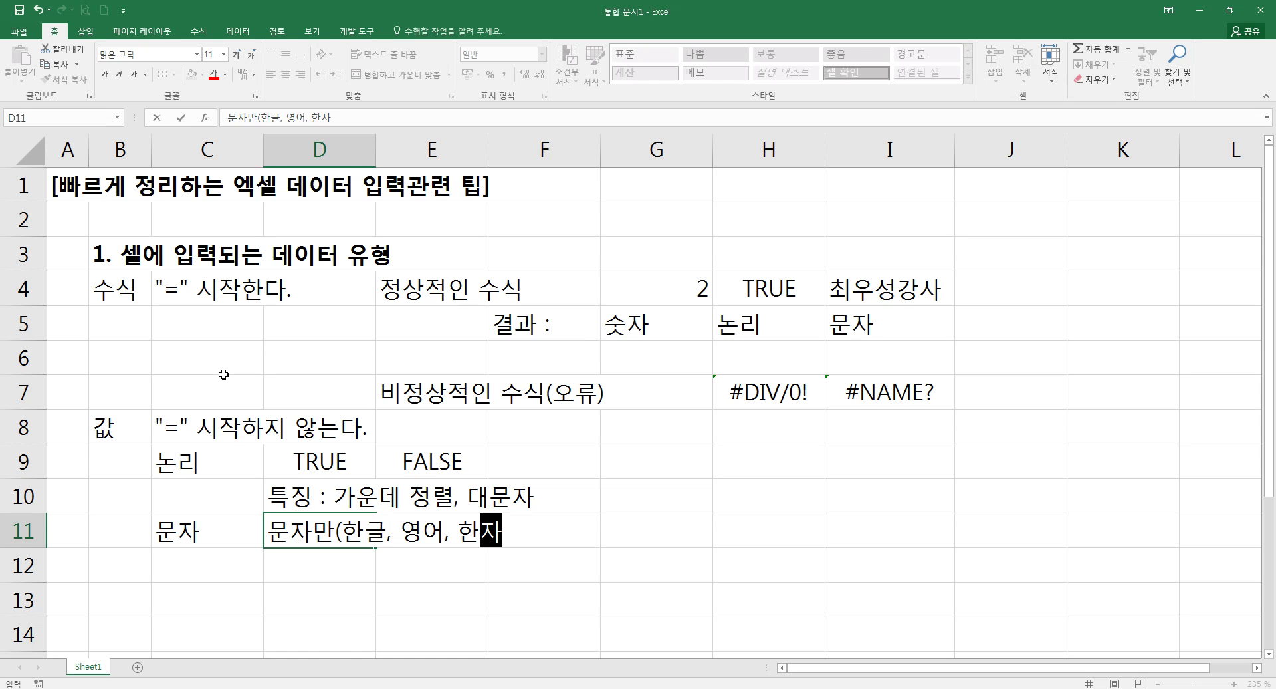
text(, 특수만)
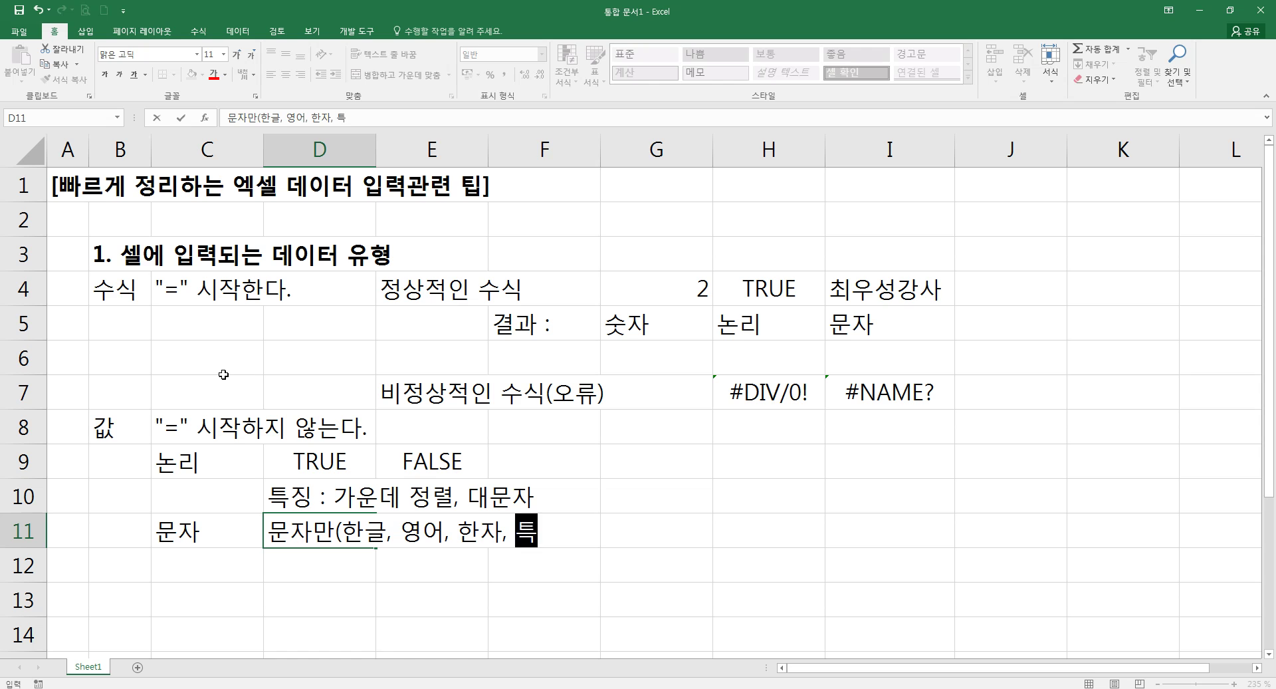
key(BackSpace)
key(BackSpace)
text(문자)
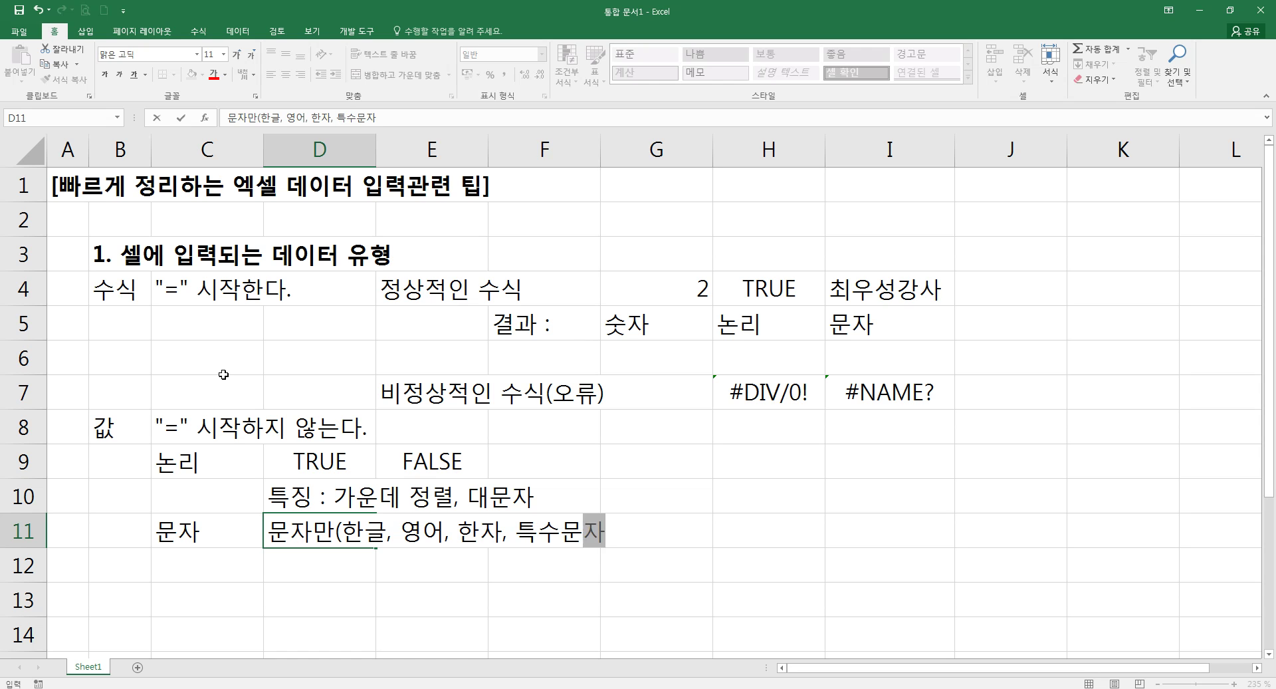
text( 등)
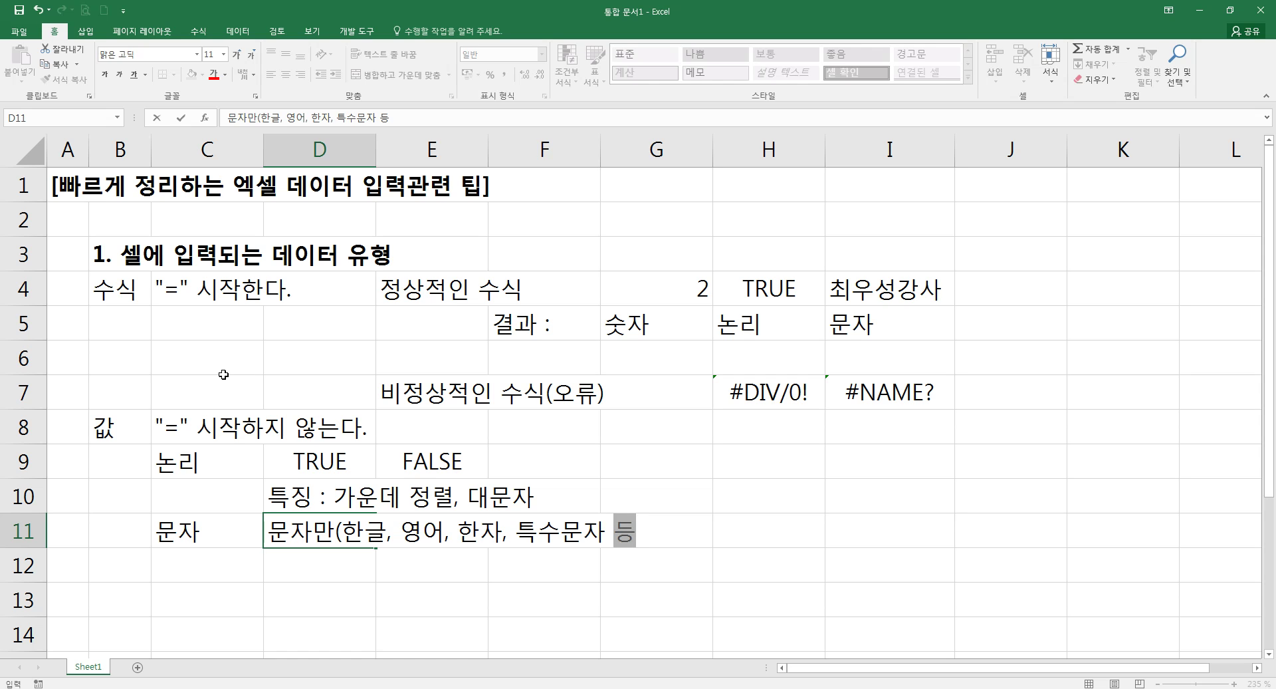
text())
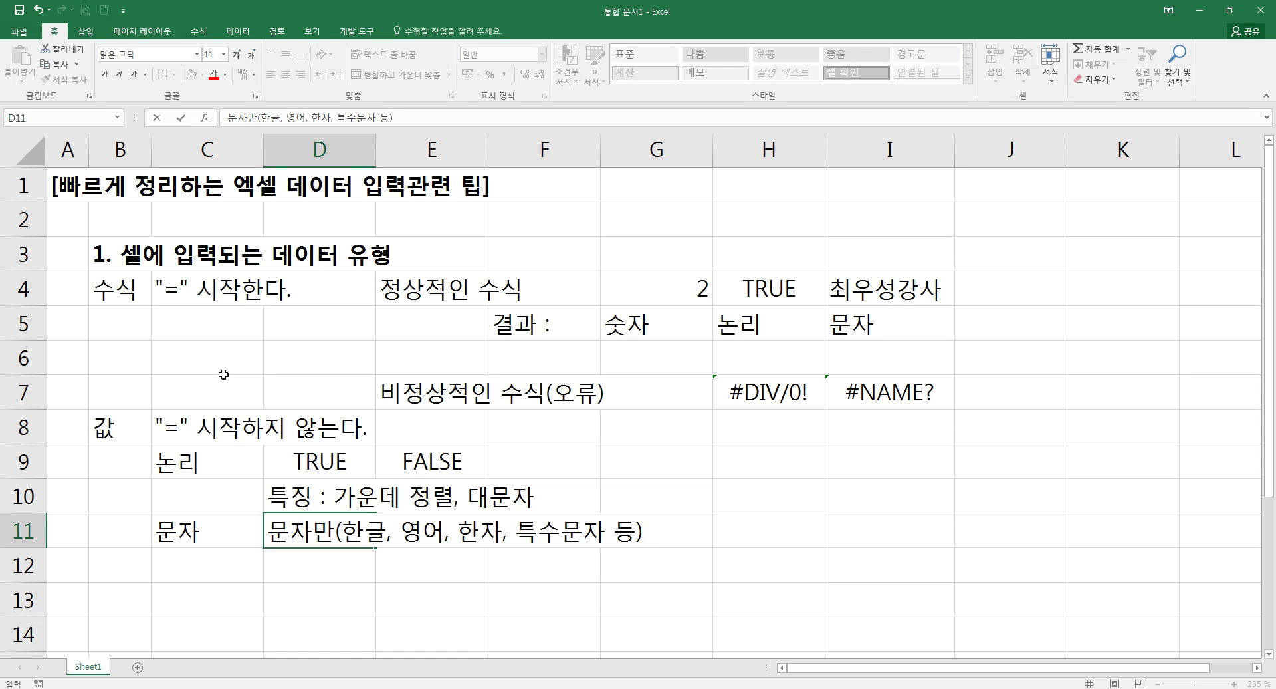
key(Return)
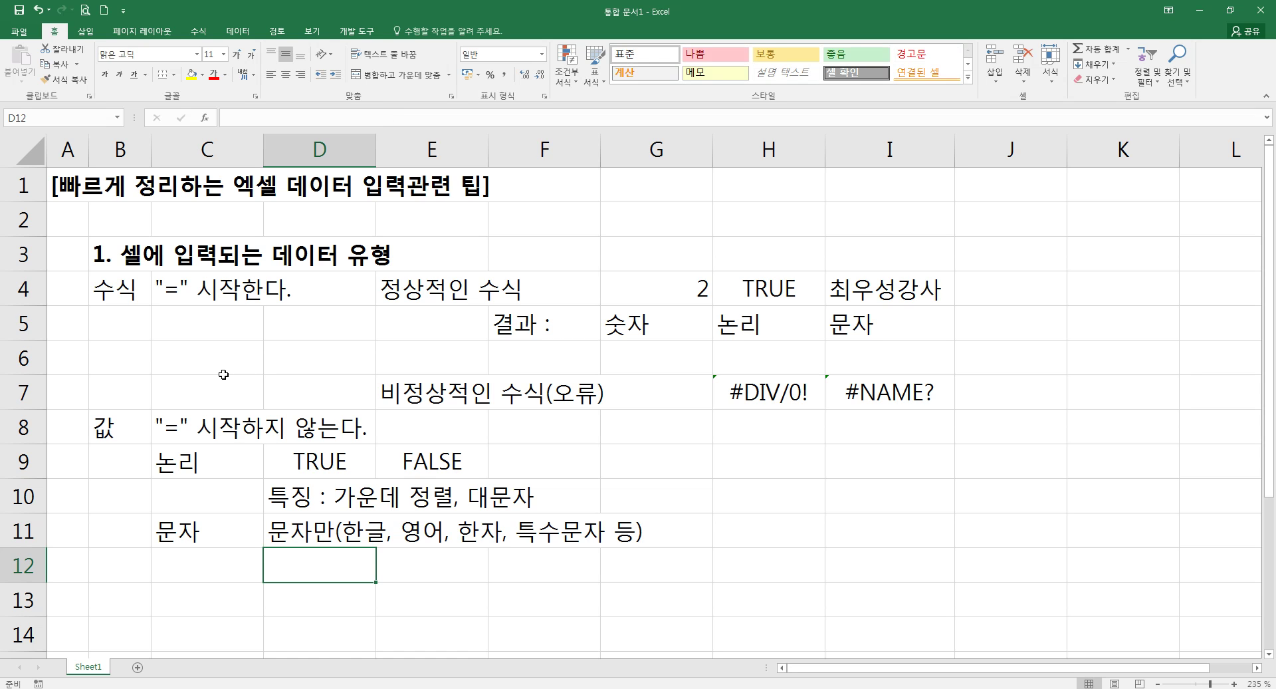
Enter a person's name in Korean in cell D12 and the English text ace in E12 as text examples
text(최우성)
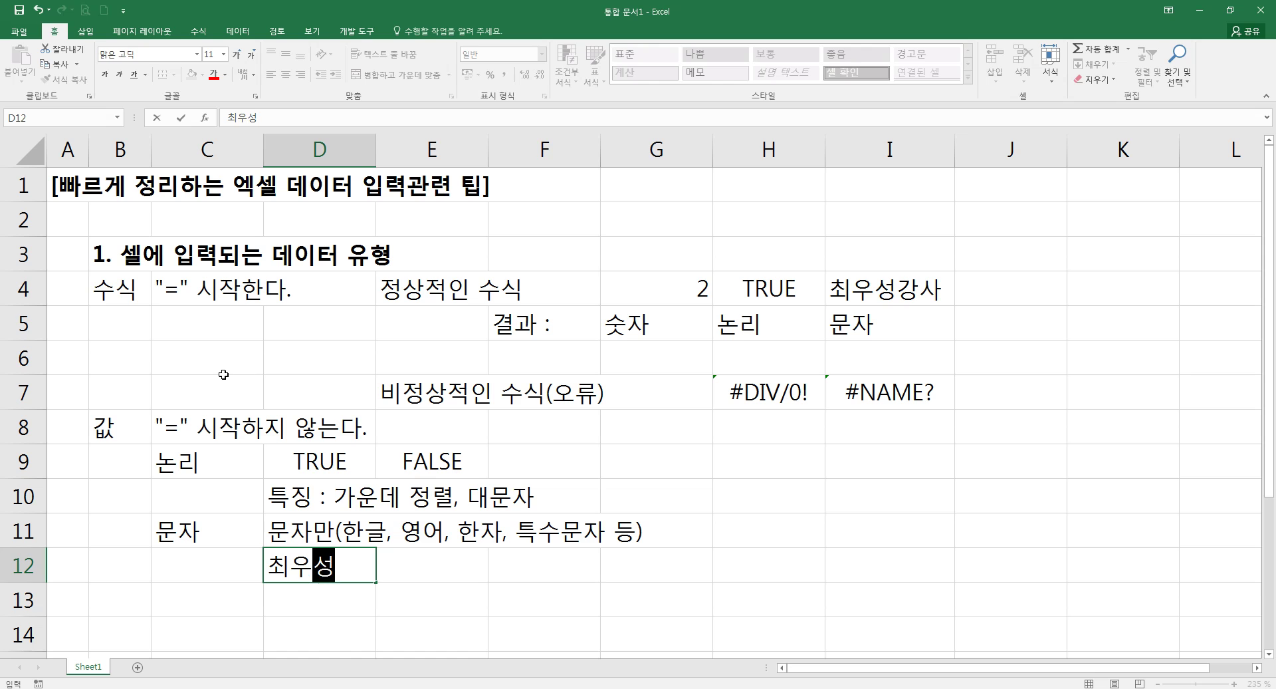
key(Return)
key(Right)
key(Up)
text(ac₩₩)
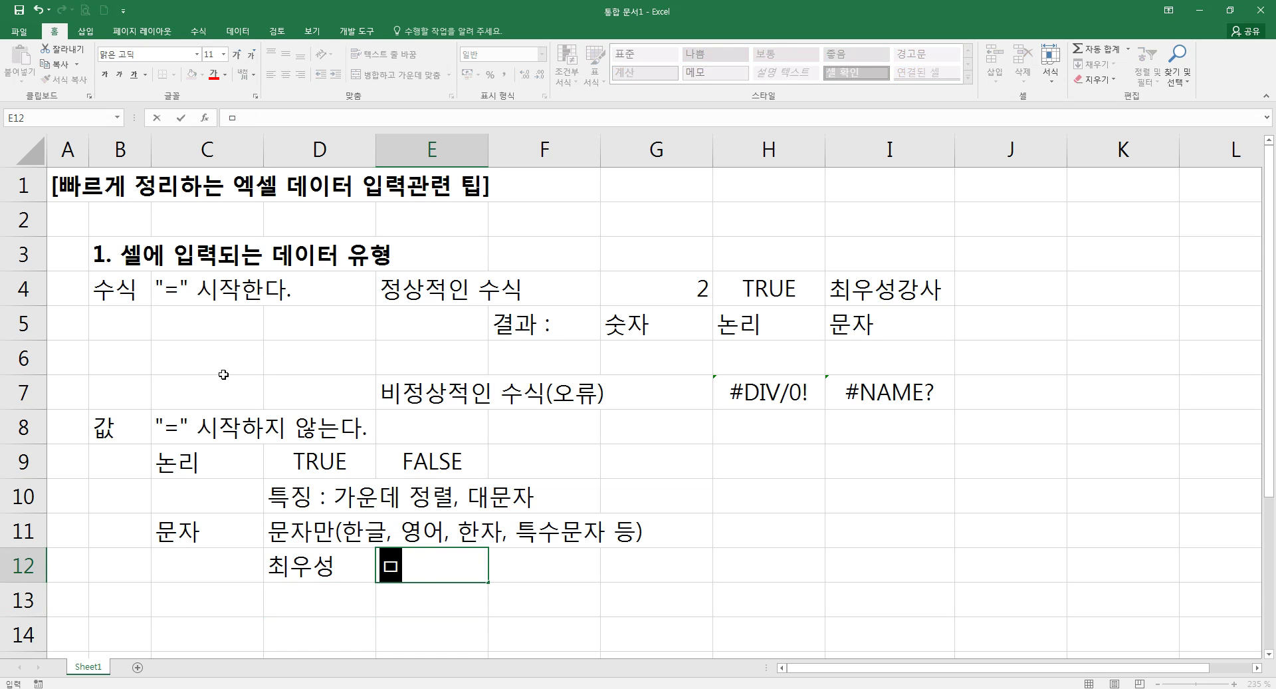
key(BackSpace)
key(BackSpace)
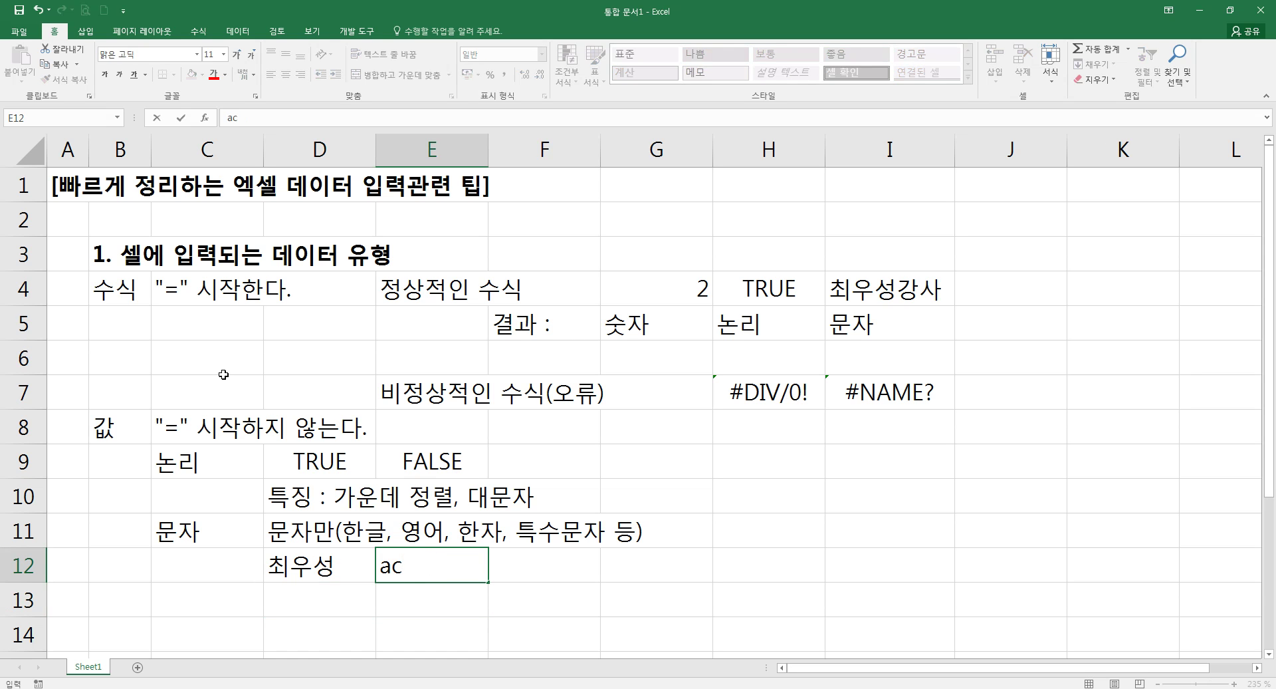
text(e)
key(Return)
key(Right)
key(Up)
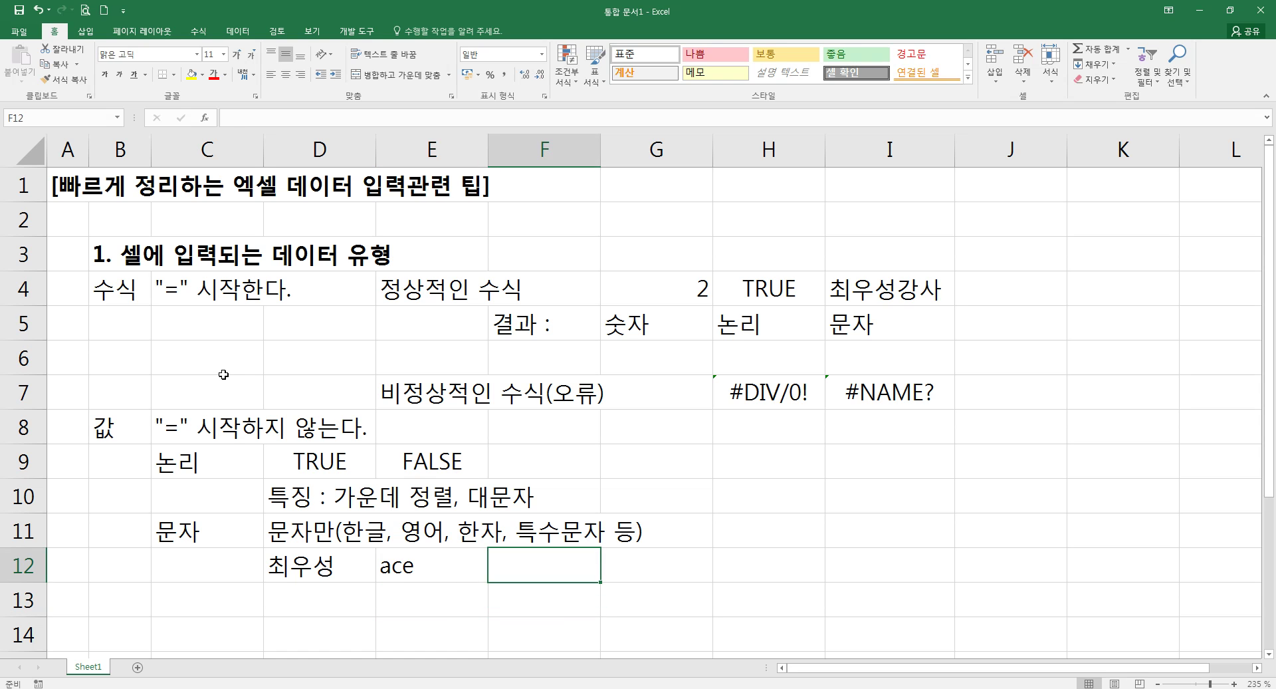
Enter the Hanja example 大韓 in cell F12 by converting 대 and 한 to Chinese characters
text(eo)
key(BackSpace)
key(BackSpace)
key(Hangul)
text(대)
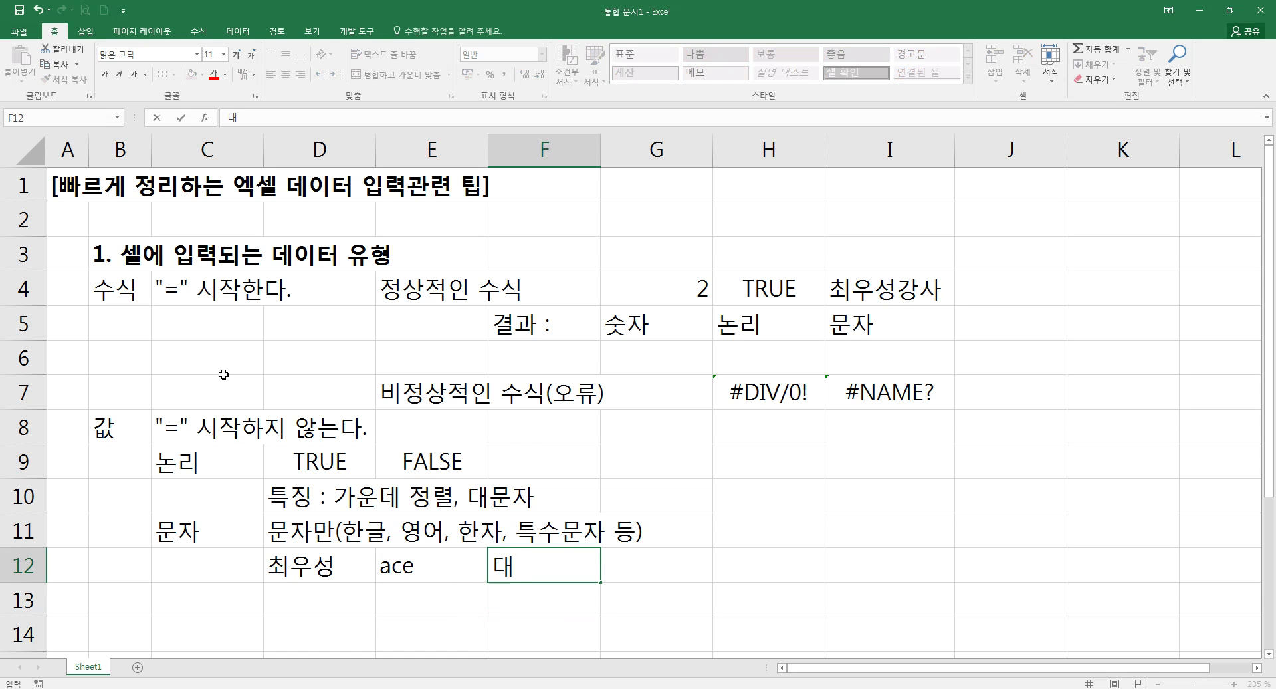
key(Hangul_Hanja)
key(Return)
text(ㅎㅏㄴ)
key(Hangul_Hanja)
key(Return)
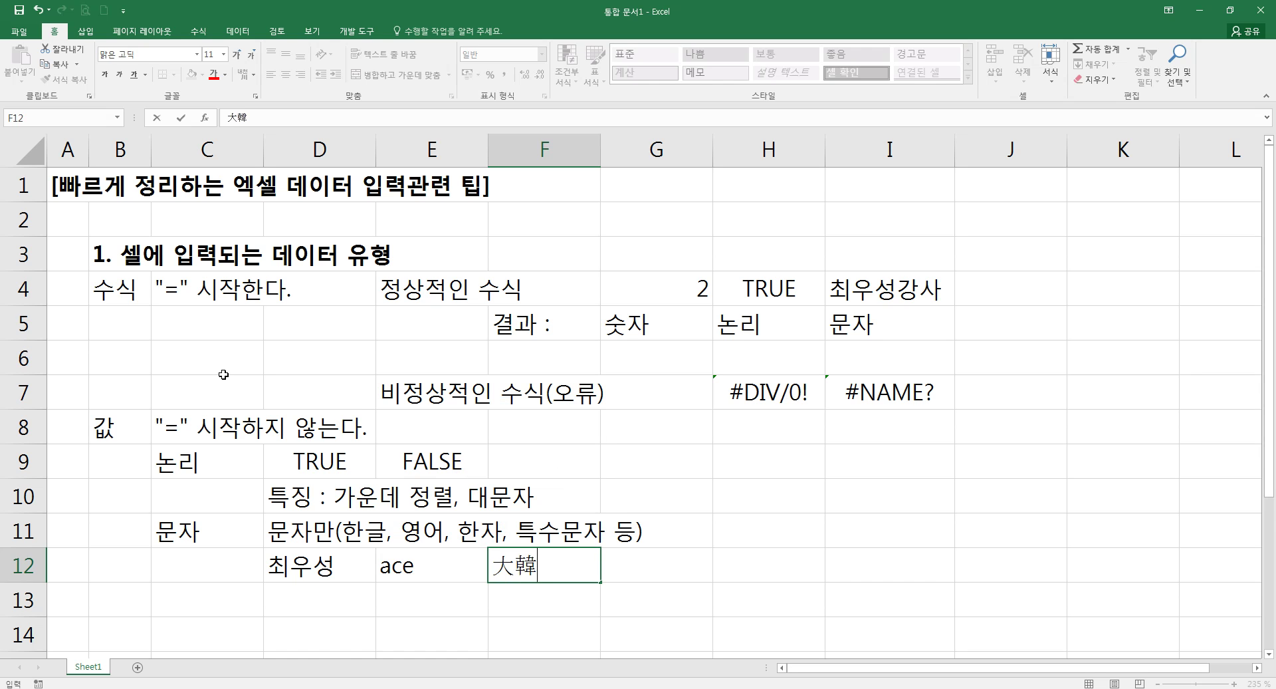
key(Tab)
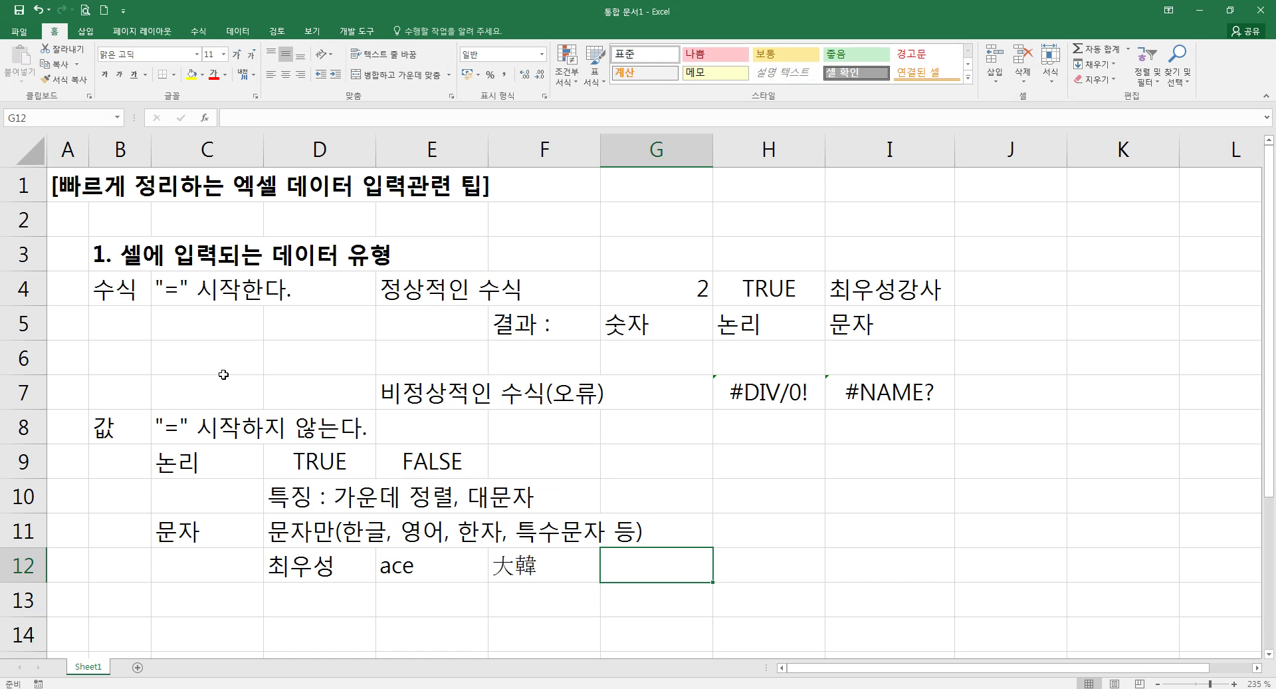
Enter the symbols $%^ in cell G12 and the special character ★ in H12
text($%^)
key(Tab)
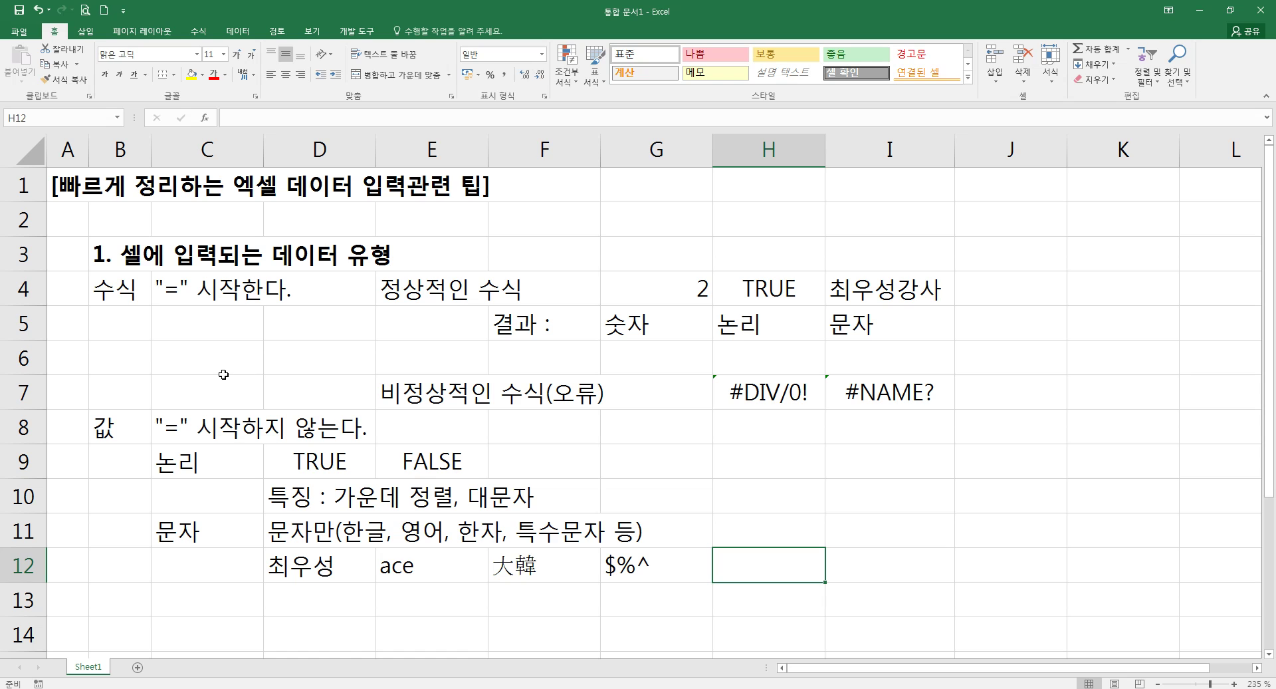
text(ㅁ)
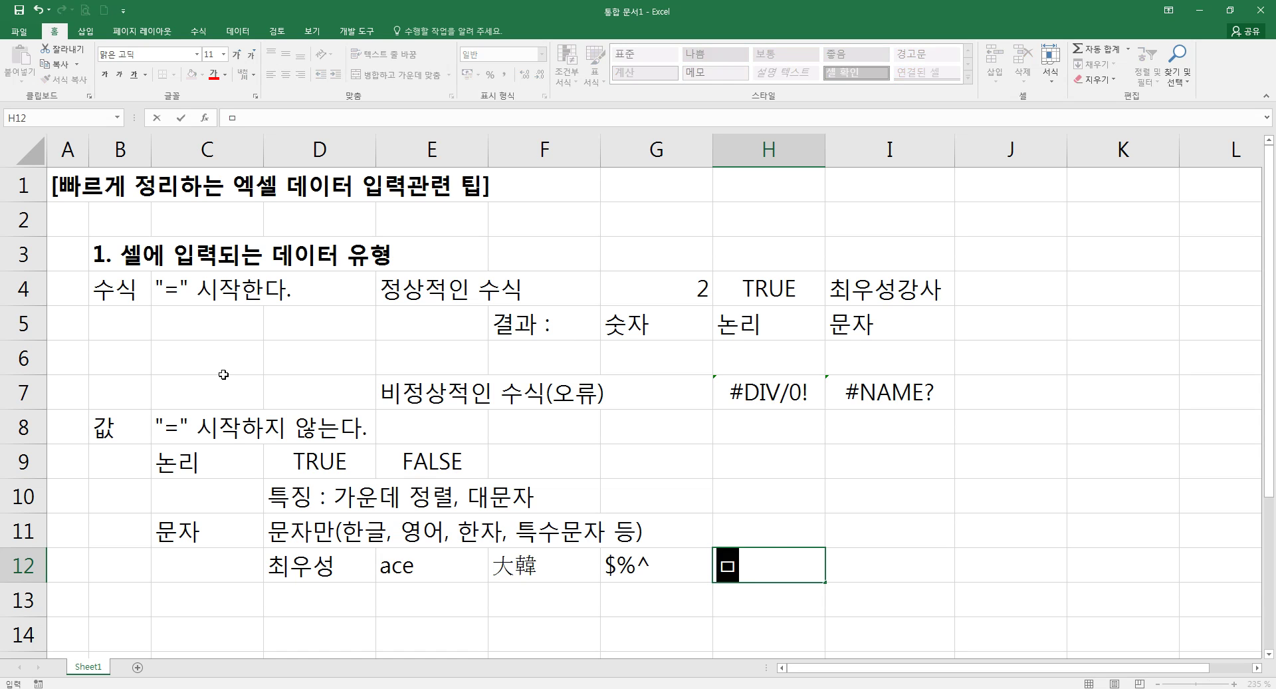
key(Hangul_Hanja)
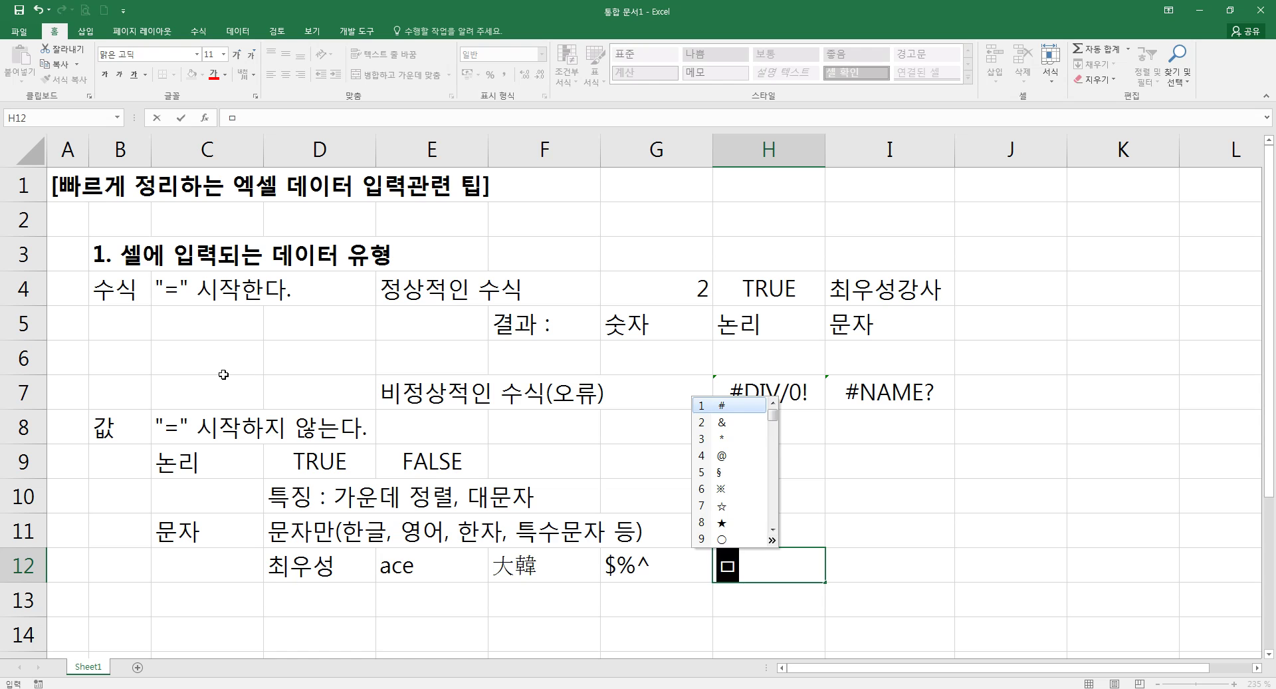
key(Down)
key(Down)
key(Down)
key(Down)
key(Down)
key(Down)
key(Down)
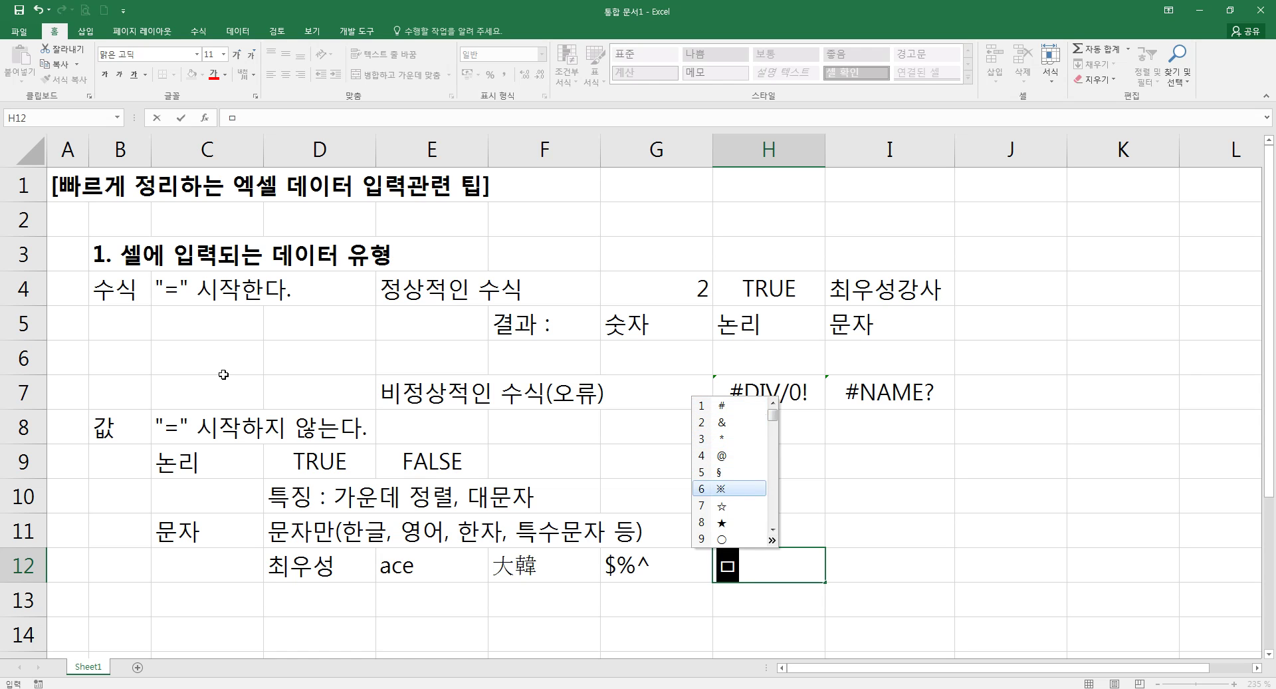
key(Return)
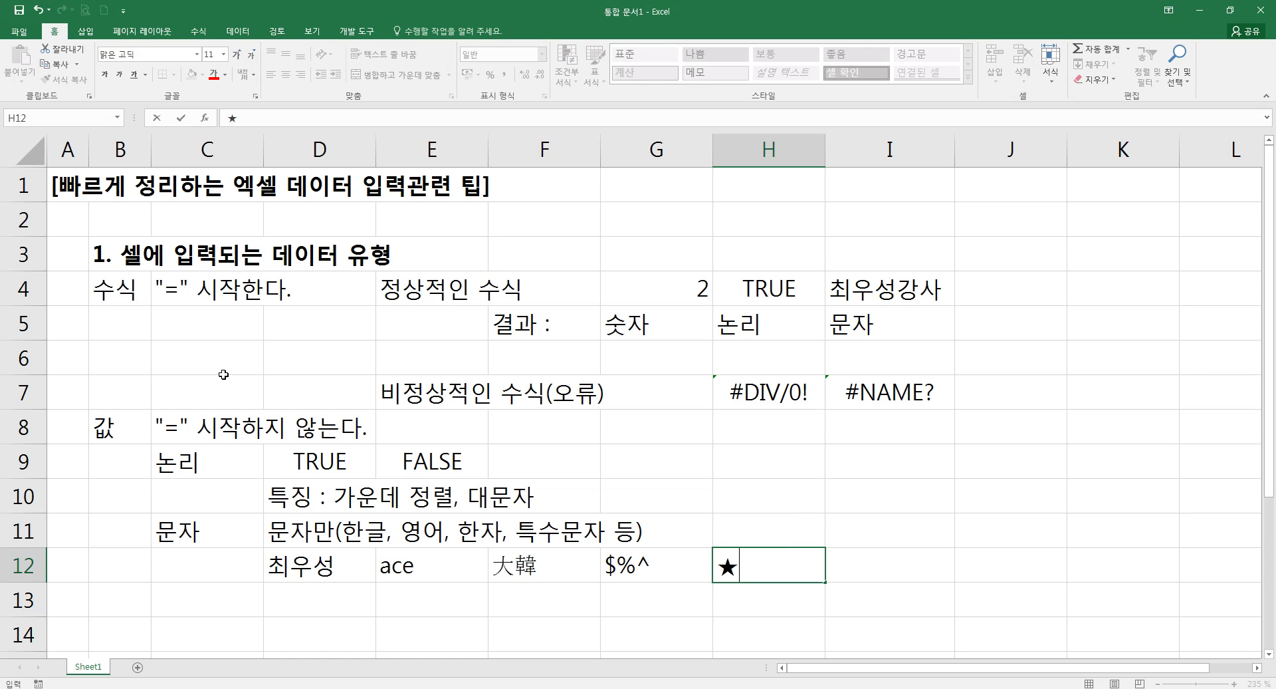
key(Left)
Collapse the ribbon and move the five text examples in D12:H12 one column over to E12:I12
key(Left)
key(Left)
key(Left)
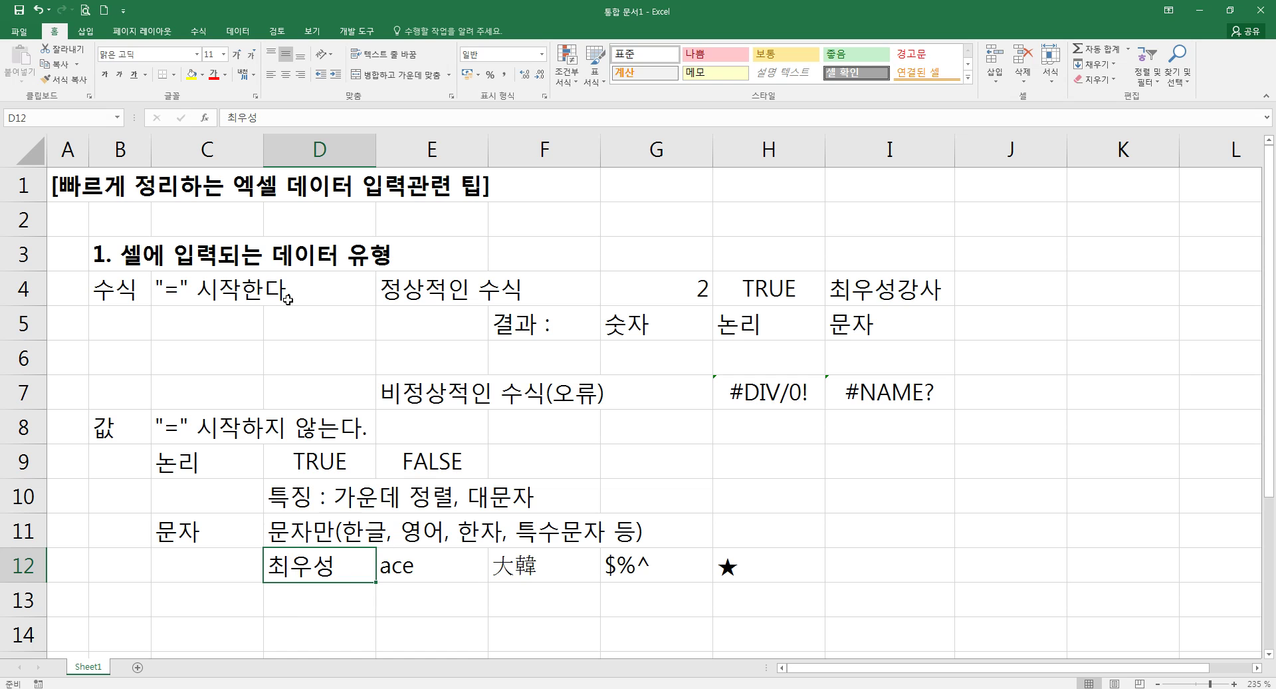
double_click(54, 34)
scroll(190, 146, down, 2)
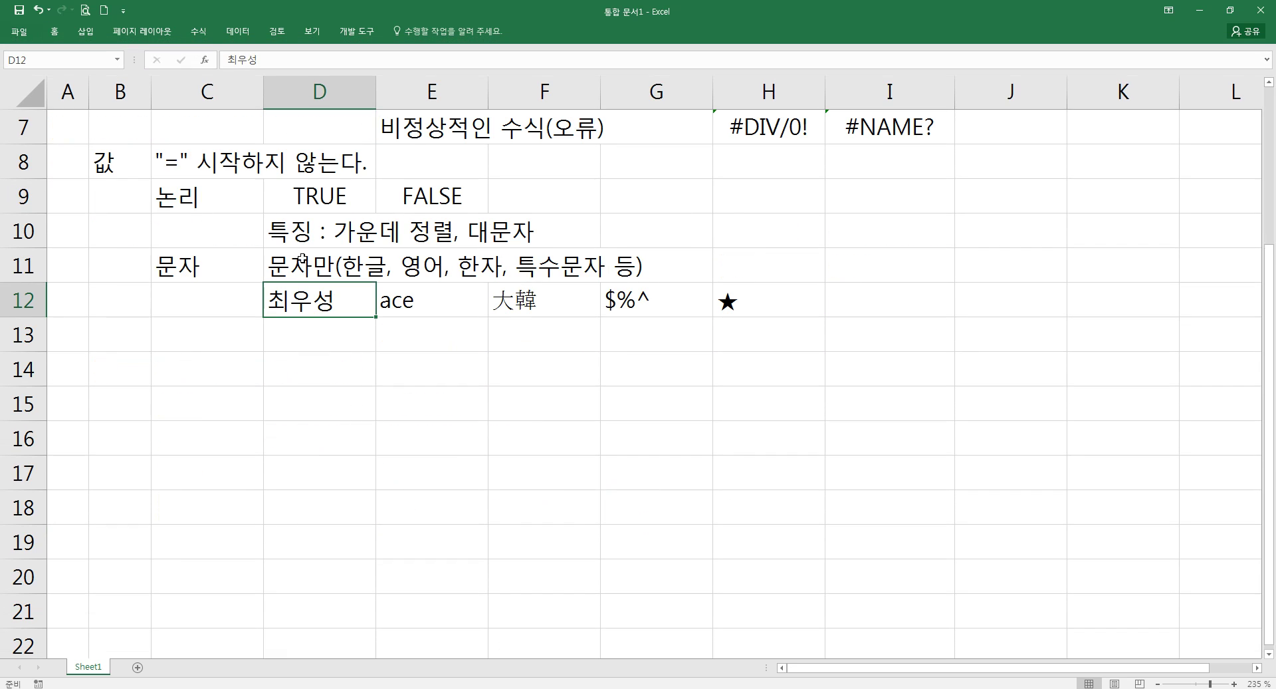
drag(324, 311, 831, 321)
click(404, 324)
click(320, 342)
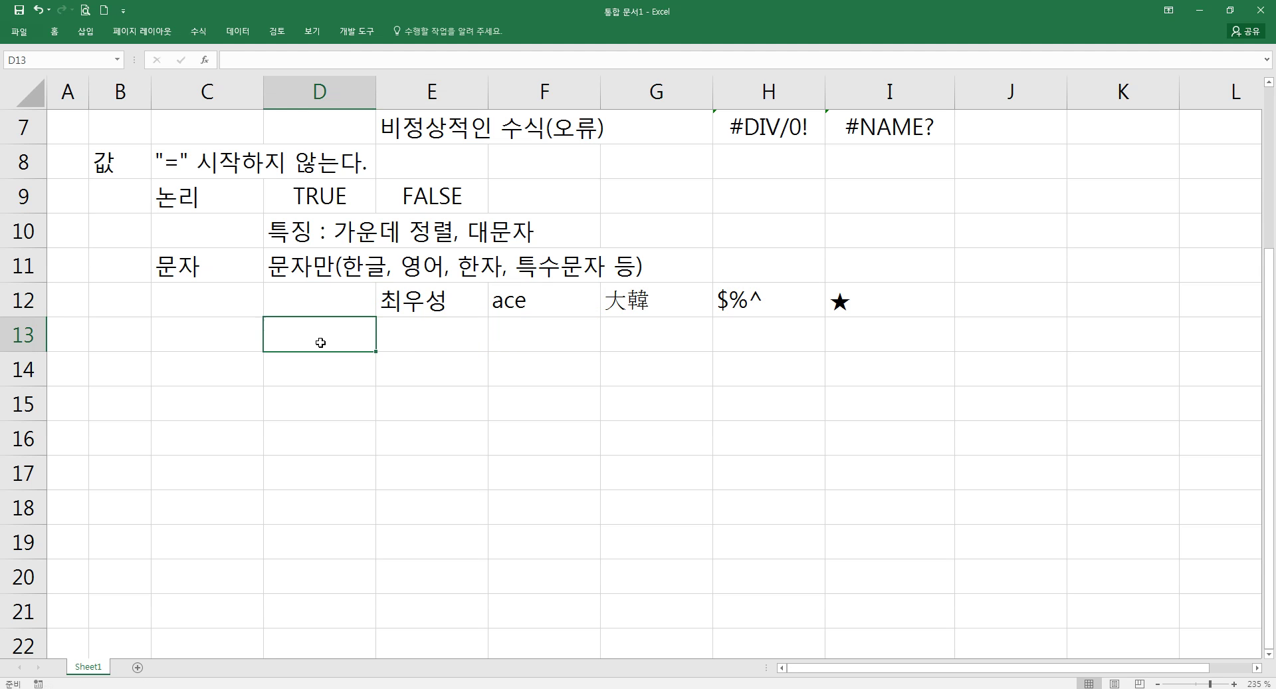
Enter the note "문자 + 숫자(숫자 + 문자)" in cell D13
text(문자 +)
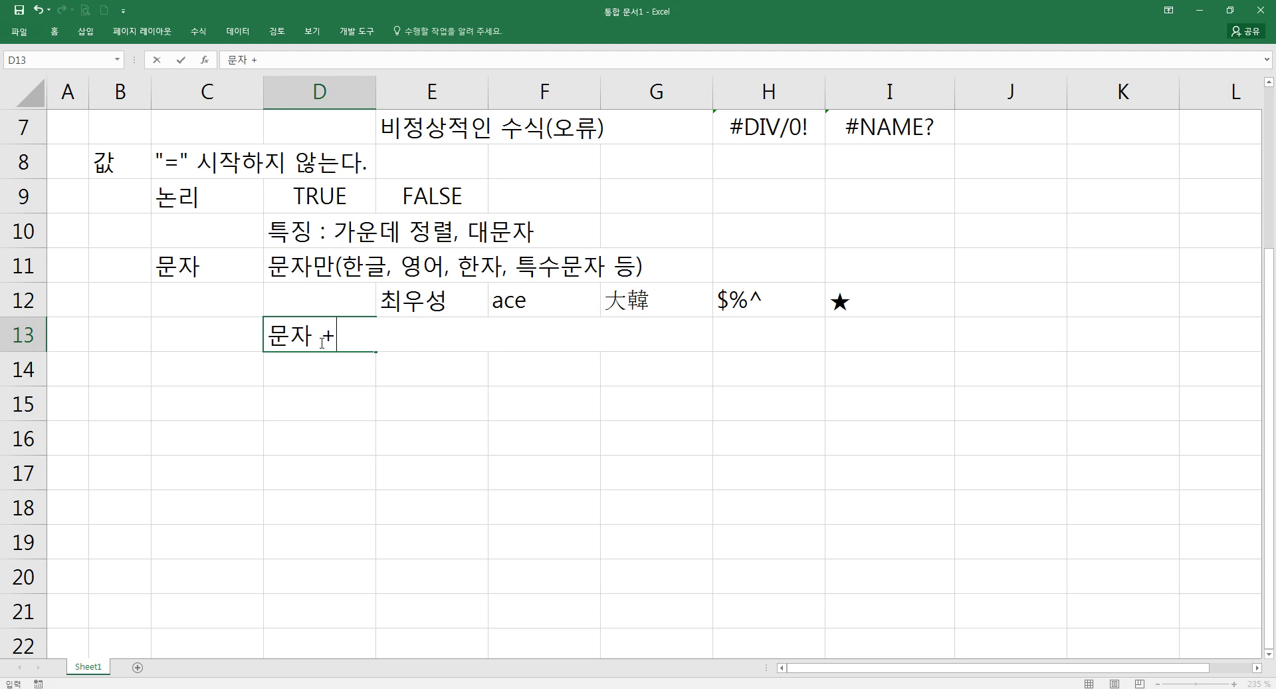
text( 수숫자)
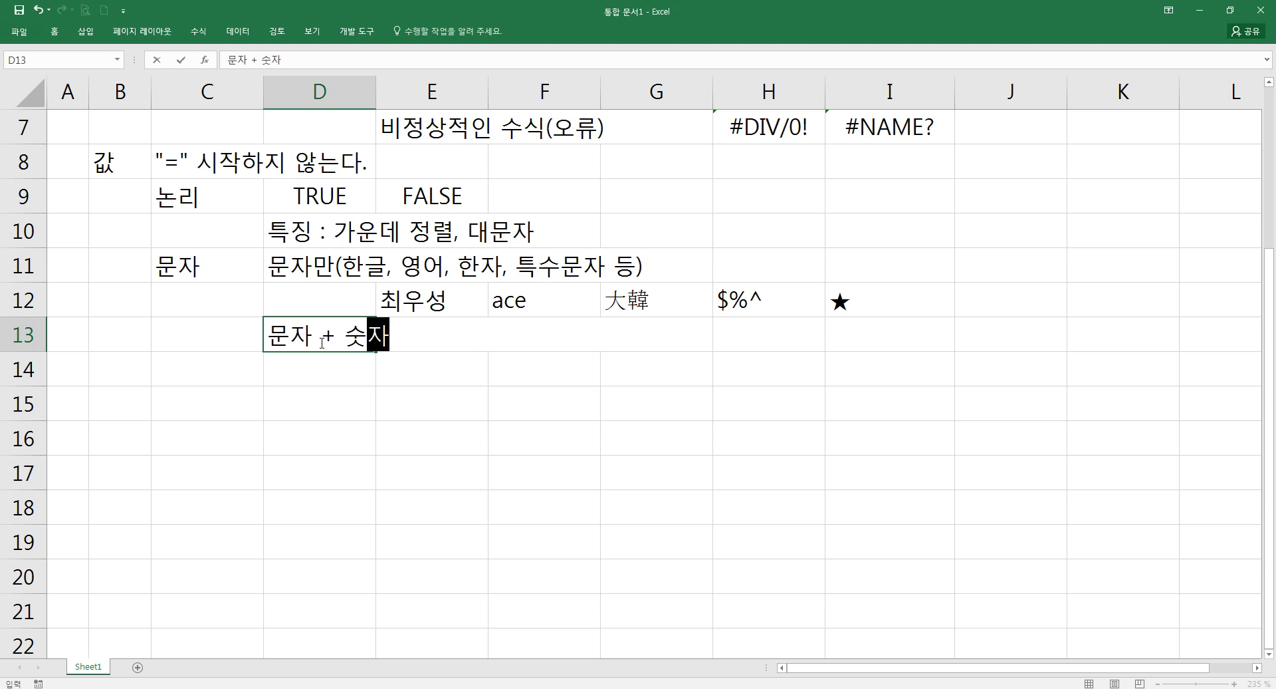
text((숫자 문)
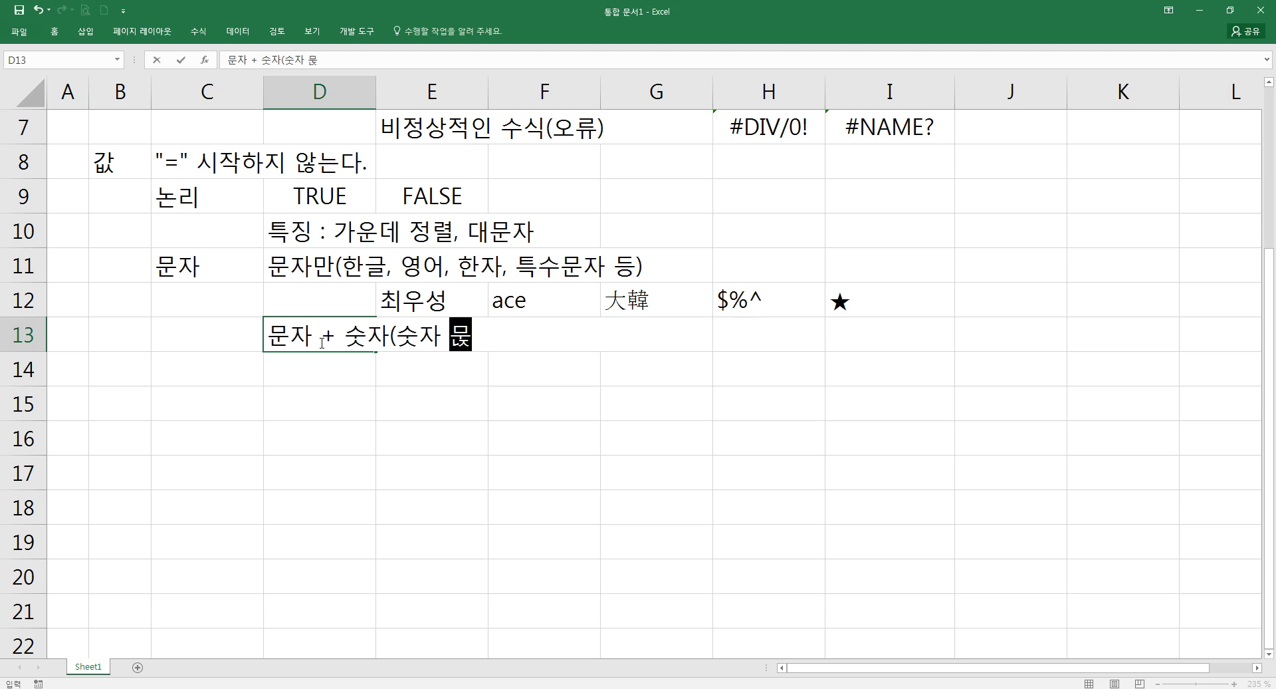
key(BackSpace)
text(+ 문자)
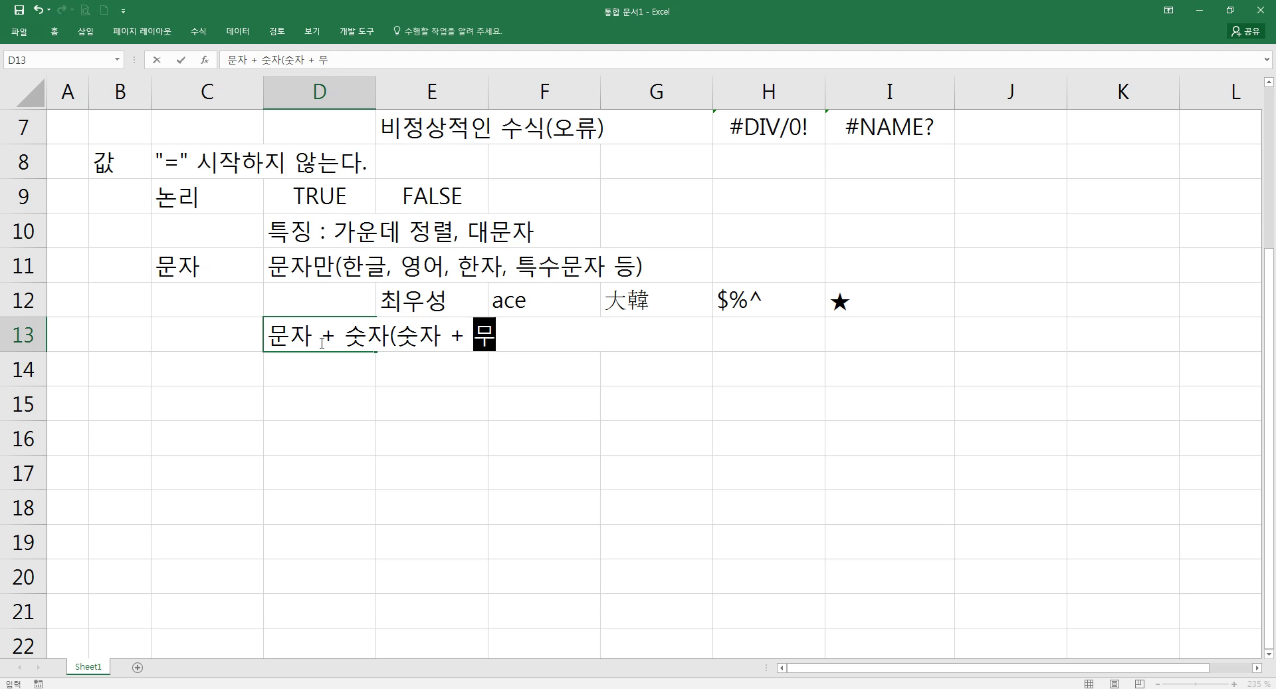
text())
key(Return)
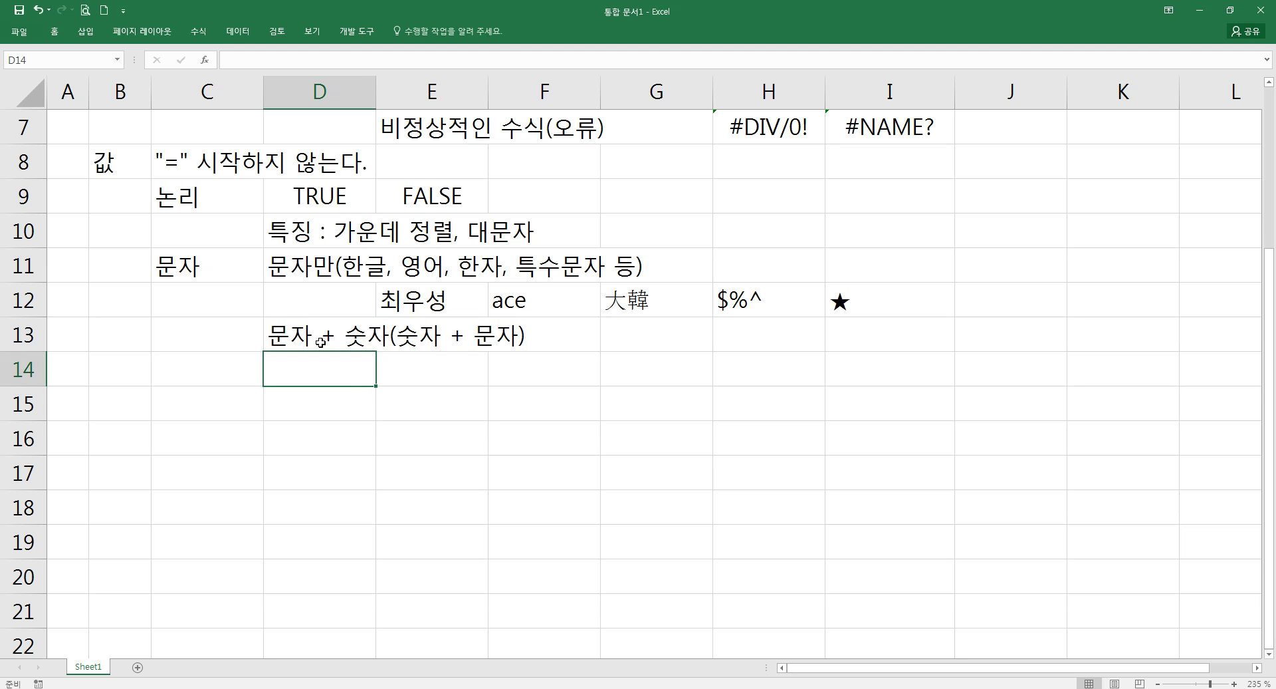
Enter the mixed text-and-number examples 1학년 in cell E14 and 엑셀2016 in cell F14
key(Right)
text(1학년)
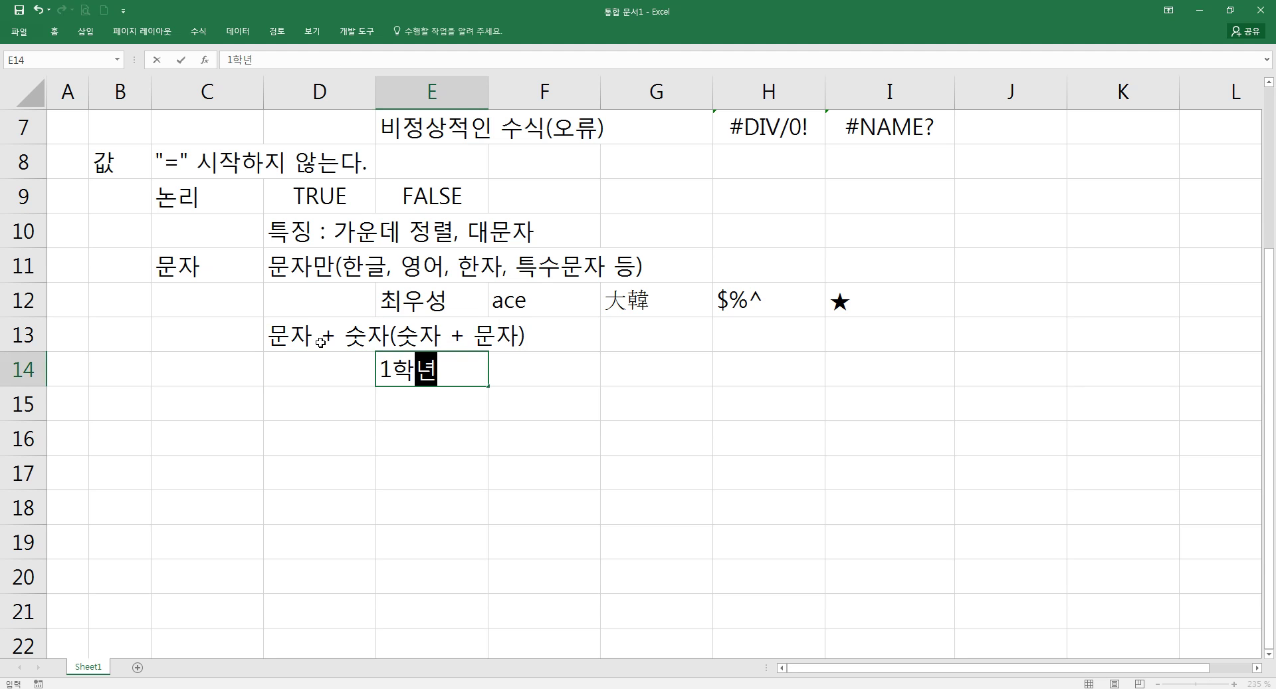
key(Tab)
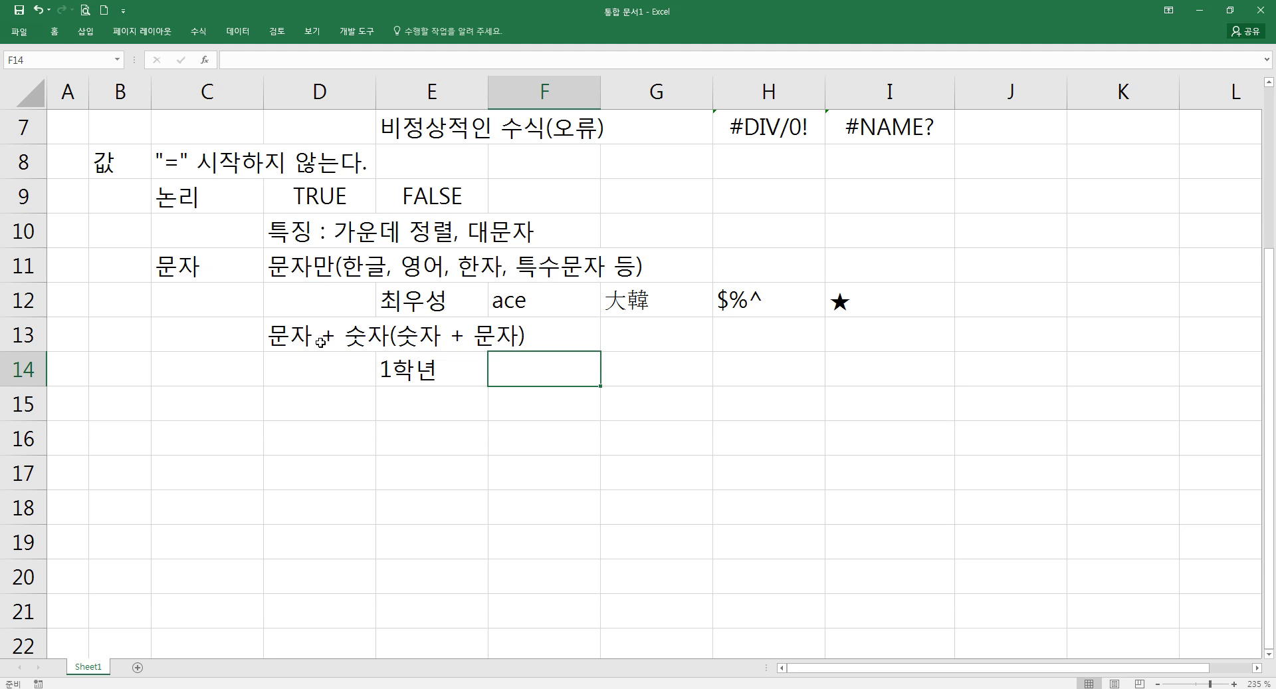
text(엑)
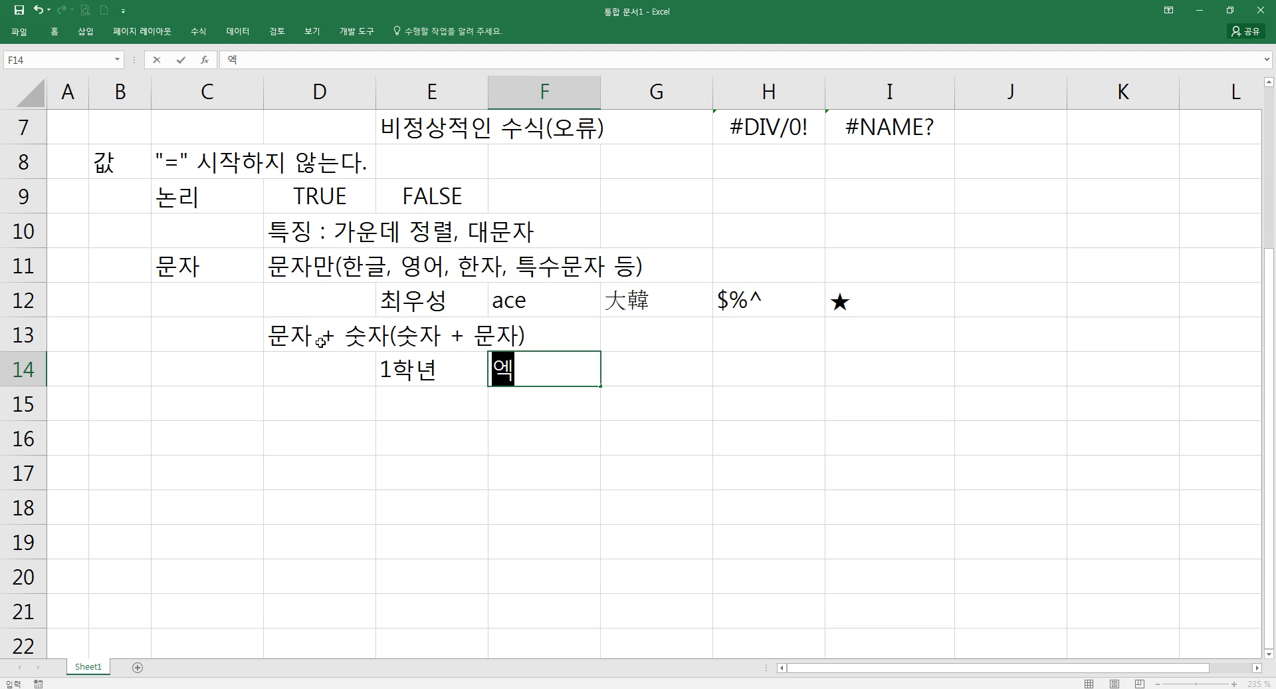
text(셀2016)
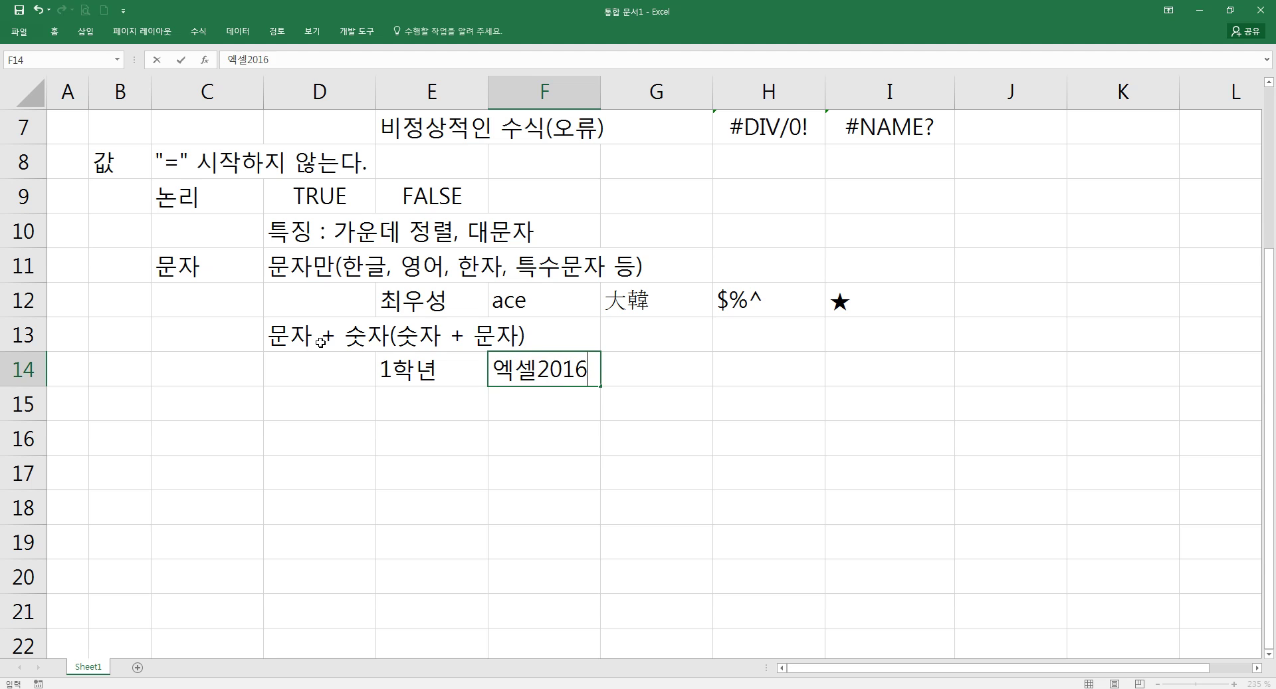
key(Return)
click(499, 381)
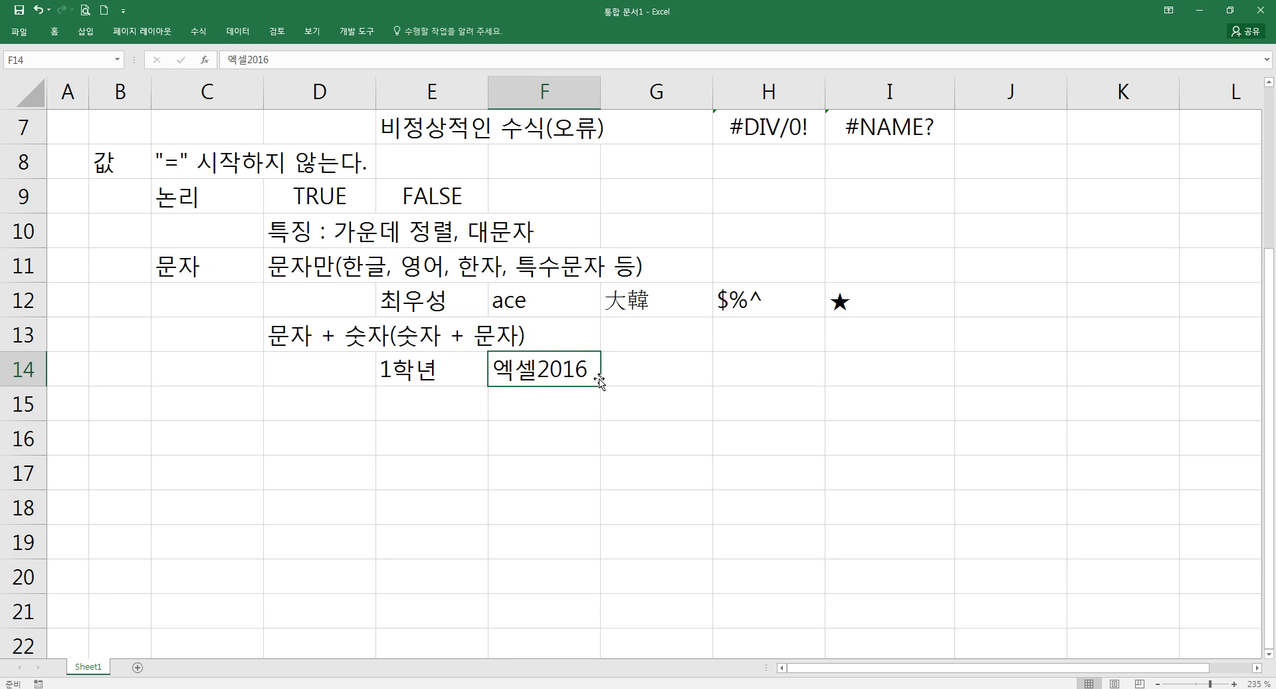
Enter 1학년1반 in cell G14 and select the three mixed examples in E14:G14
click(638, 376)
text(1)
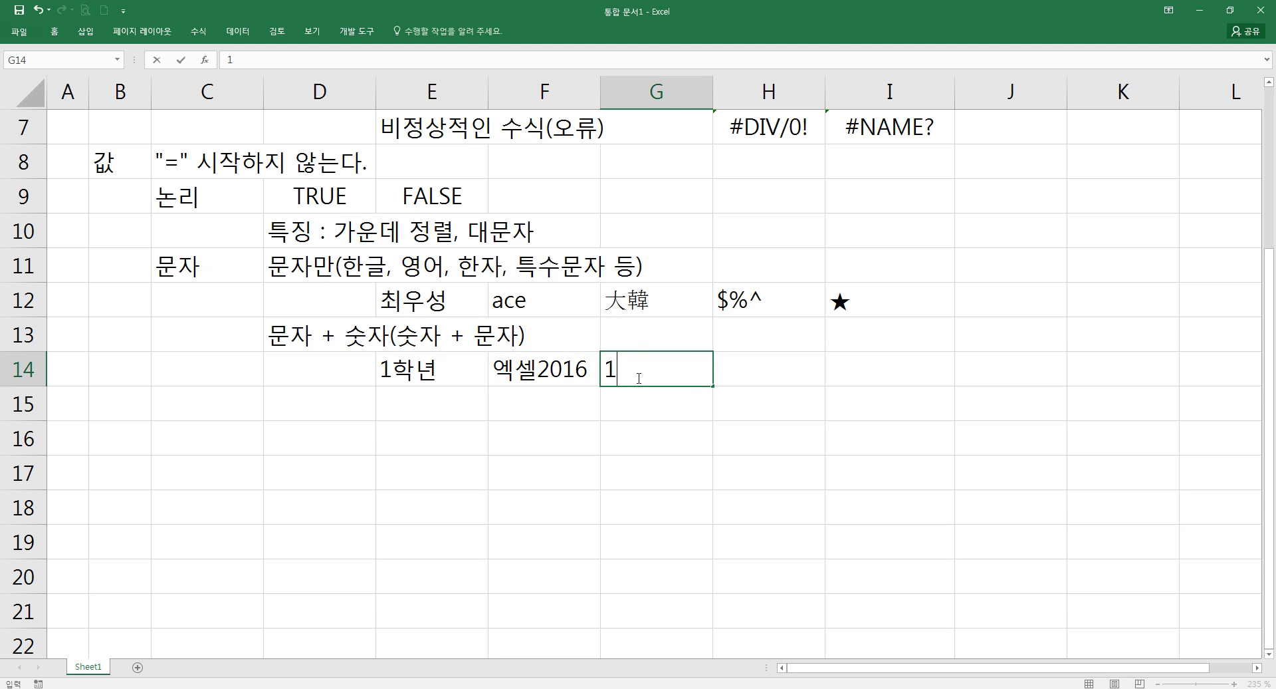
text(학년1반)
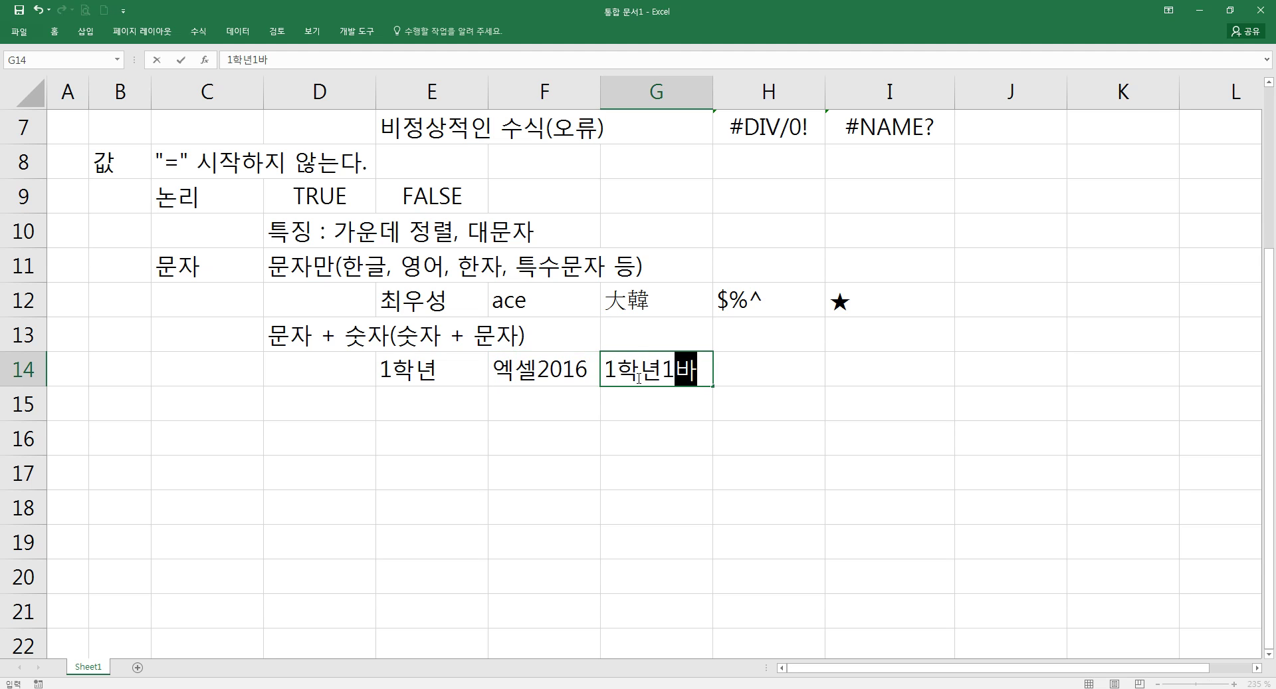
key(Return)
click(637, 377)
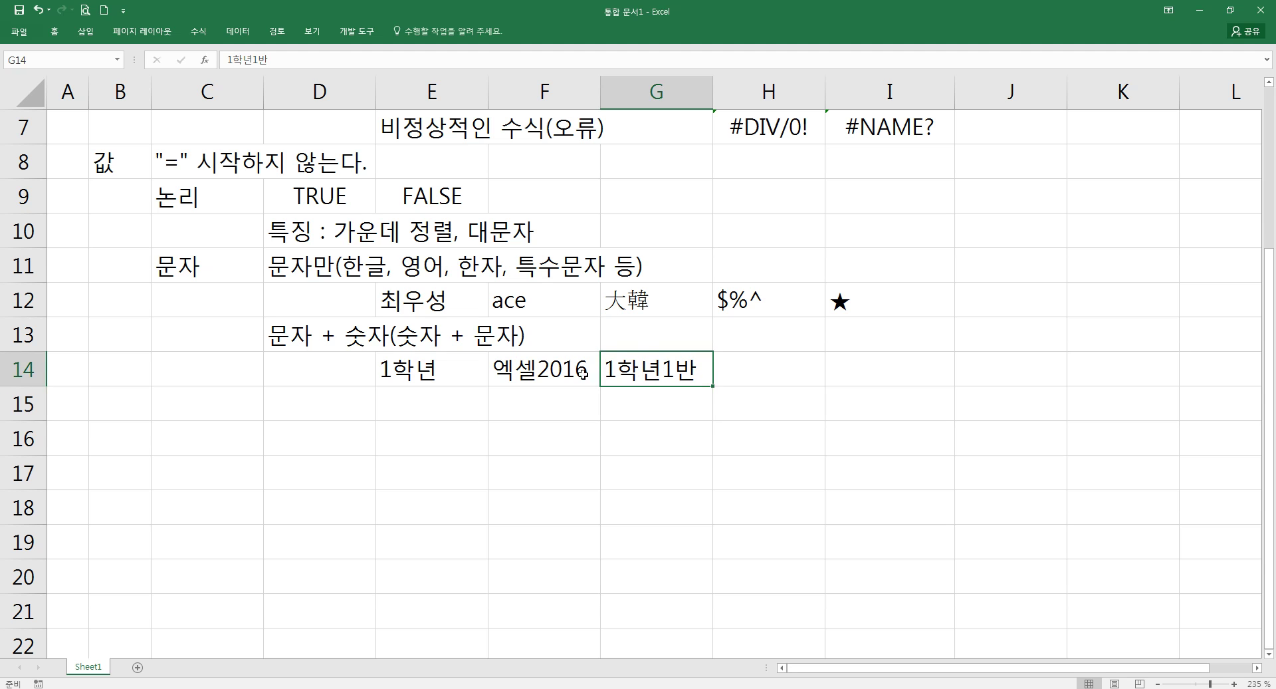
drag(420, 365, 620, 369)
drag(462, 369, 620, 370)
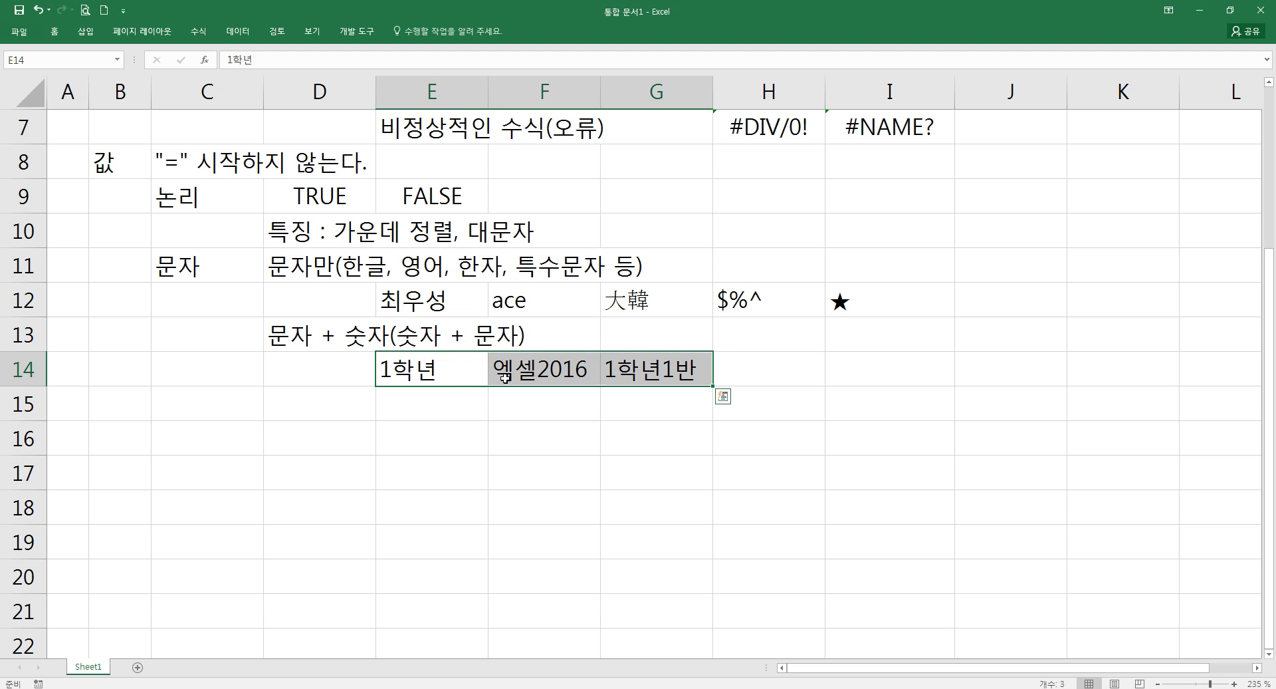
Write the note text "작은따옴표(문자 접두어)" in cell D15
click(317, 410)
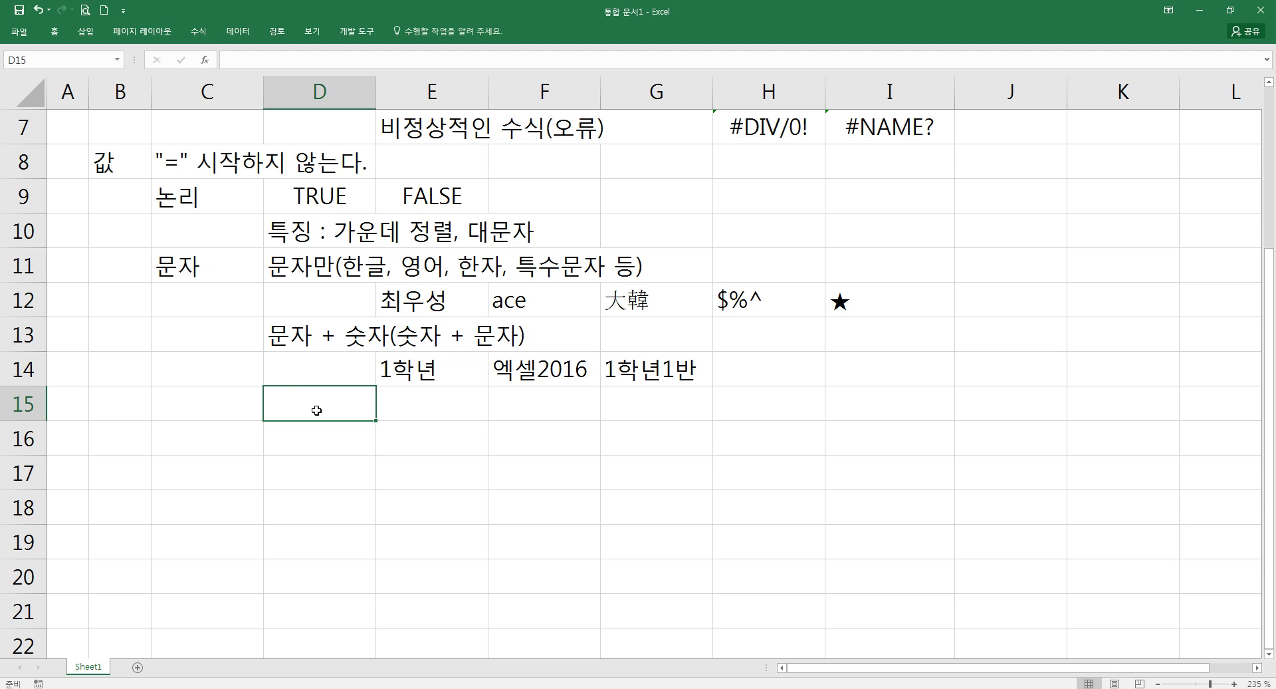
text(작은)
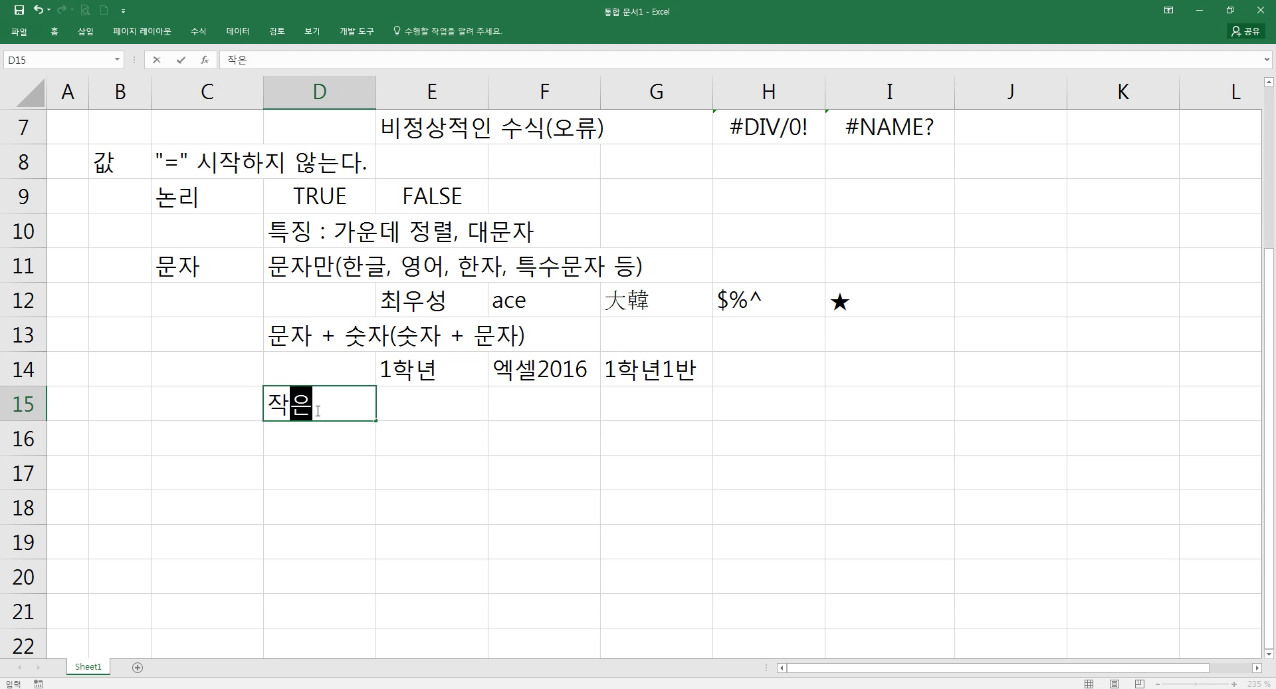
text(따오ㅁ표)
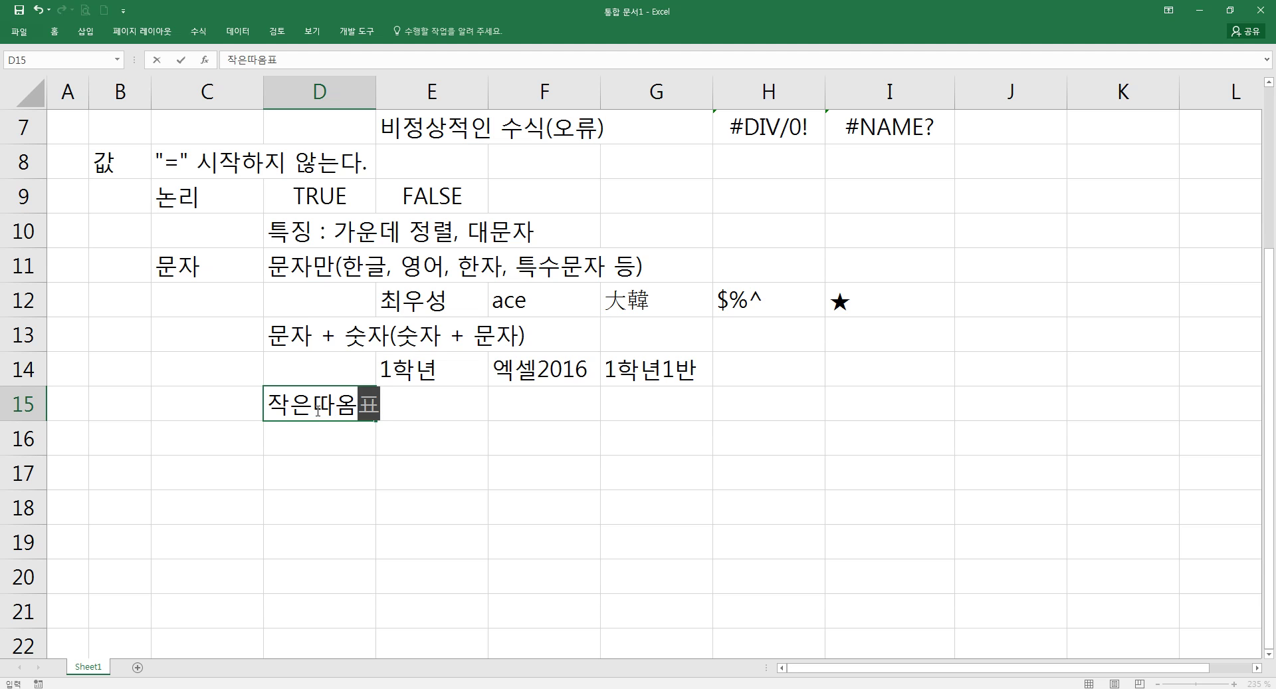
text((문)
text(자 접두어)
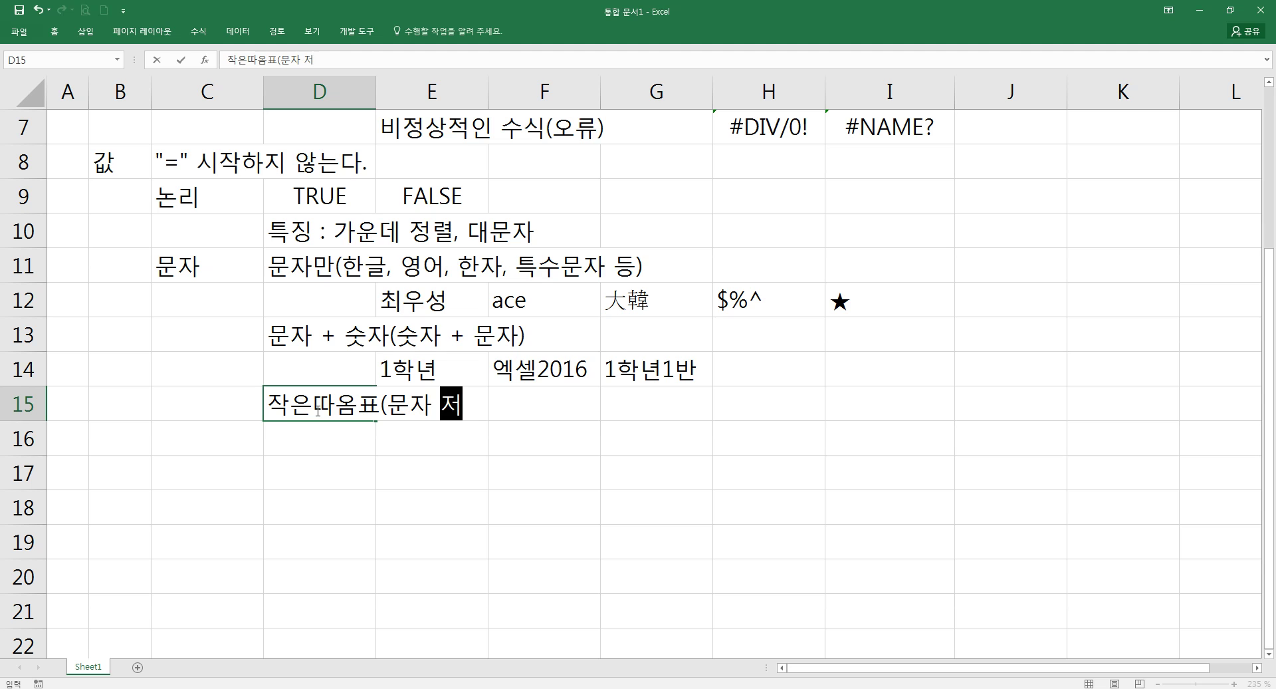
text() )
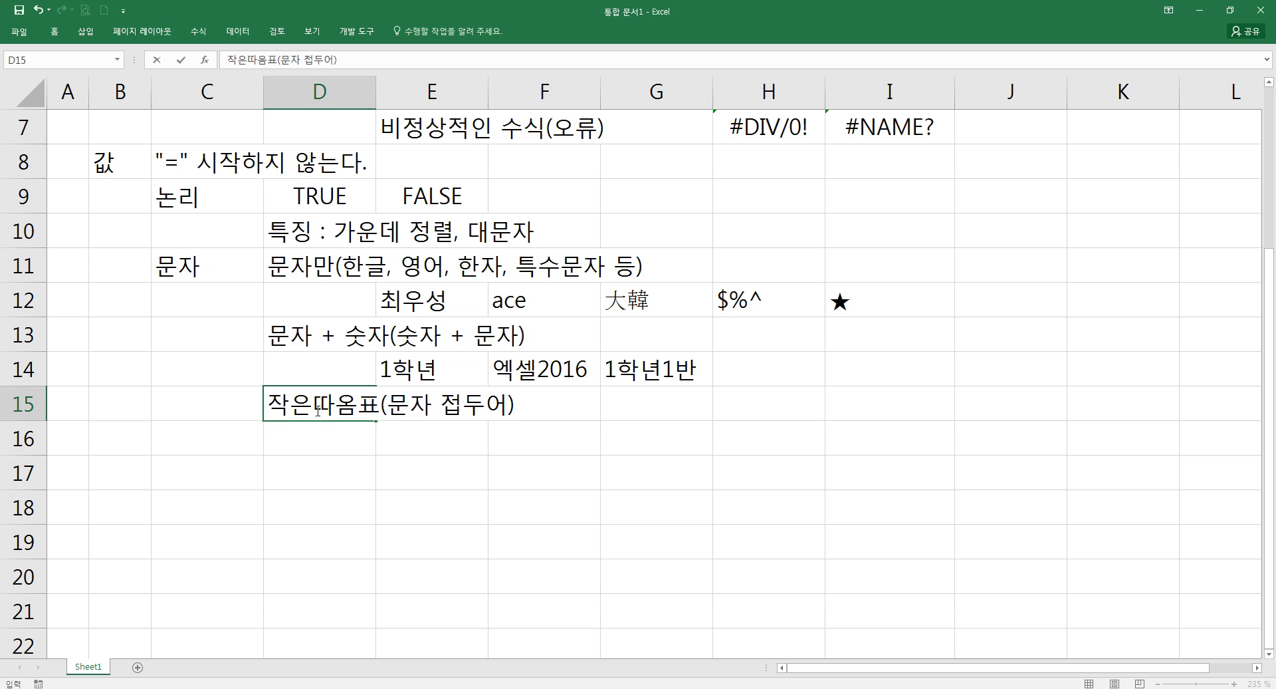
Append "+ ■" to the note in D15, inserting the filled square as a special character
text(+ ㅁ)
key(Hangul_Hanja)
key(Tab)
key(Down)
key(Down)
key(Down)
key(Down)
key(Down)
key(Right)
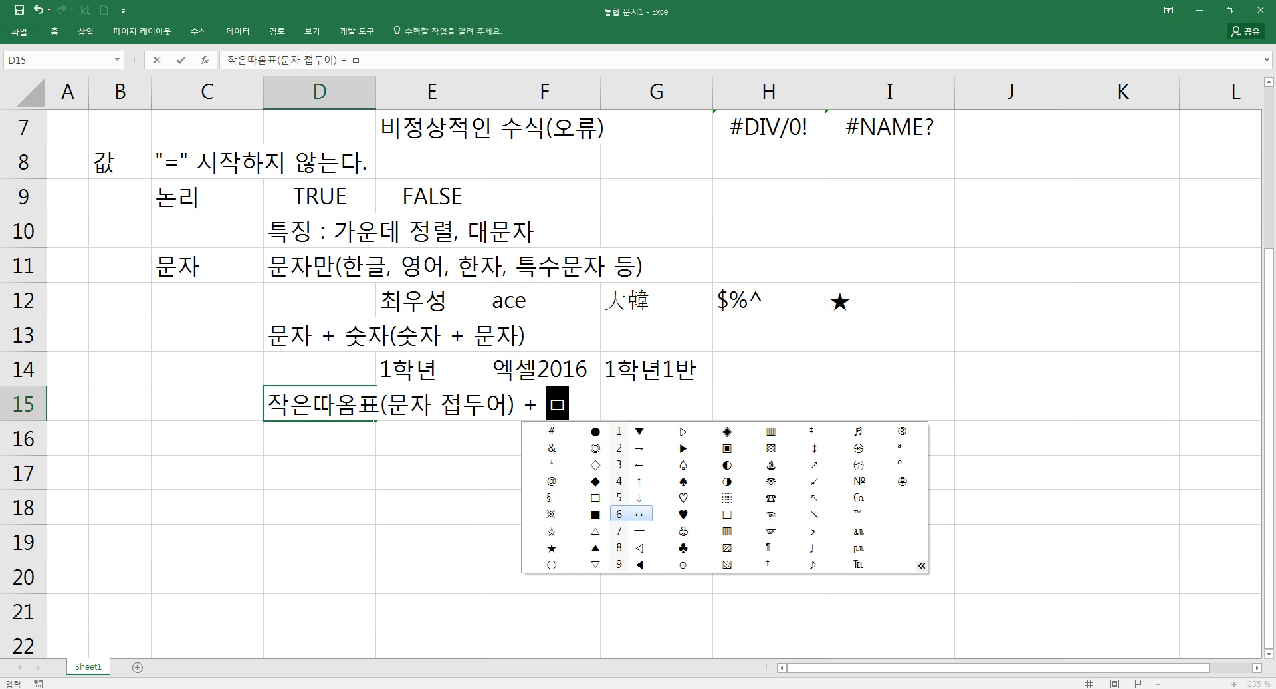
key(Return)
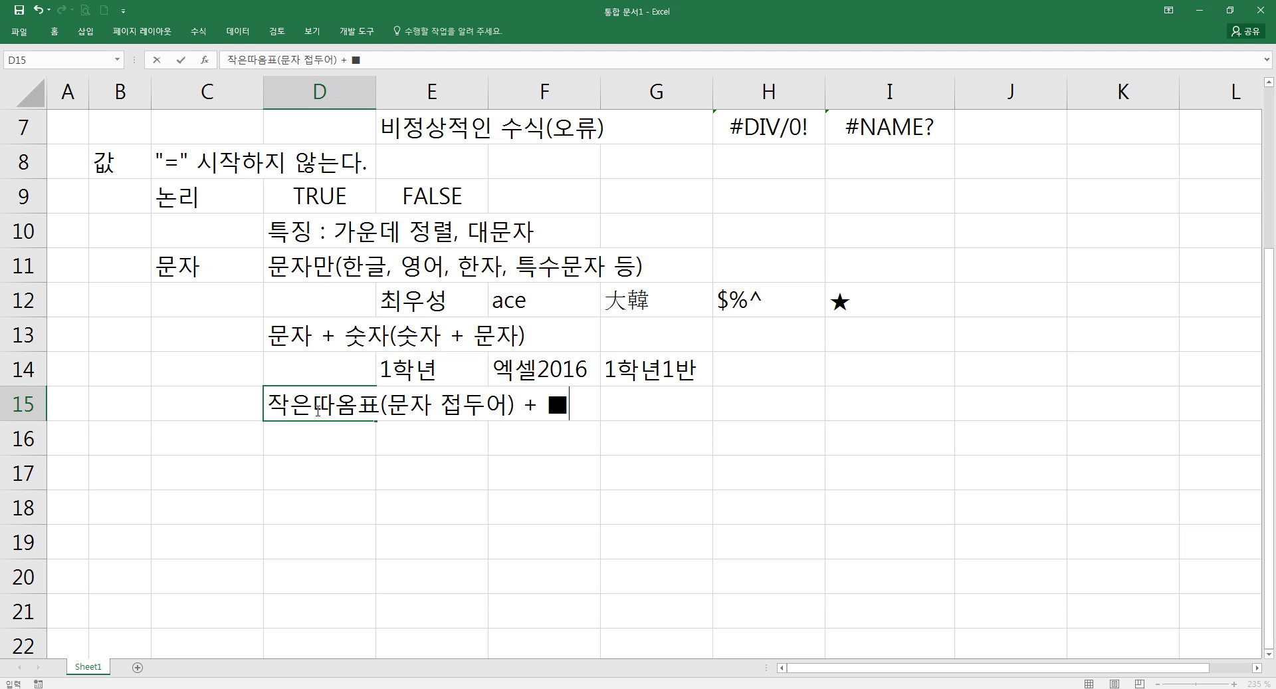
key(Return)
Enter '12 in cell E16 with a leading apostrophe and reopen the cell to view its contents
key(Right)
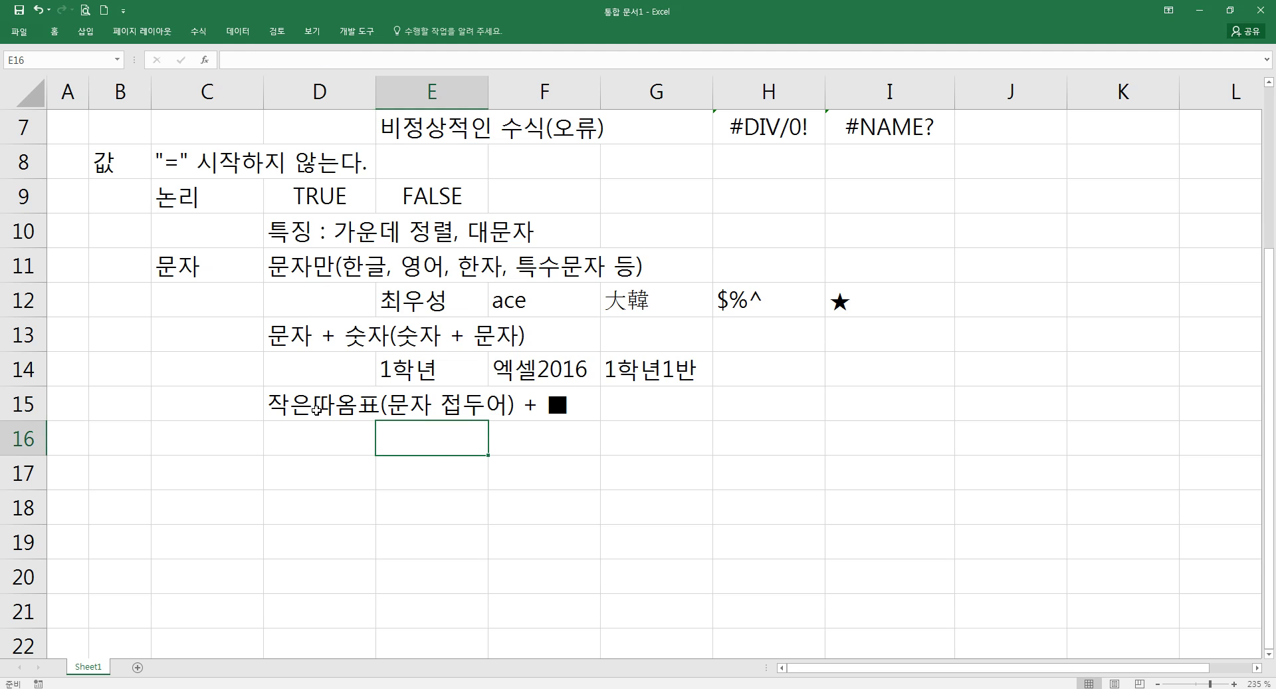
text('12)
key(Return)
key(Up)
key(F2)
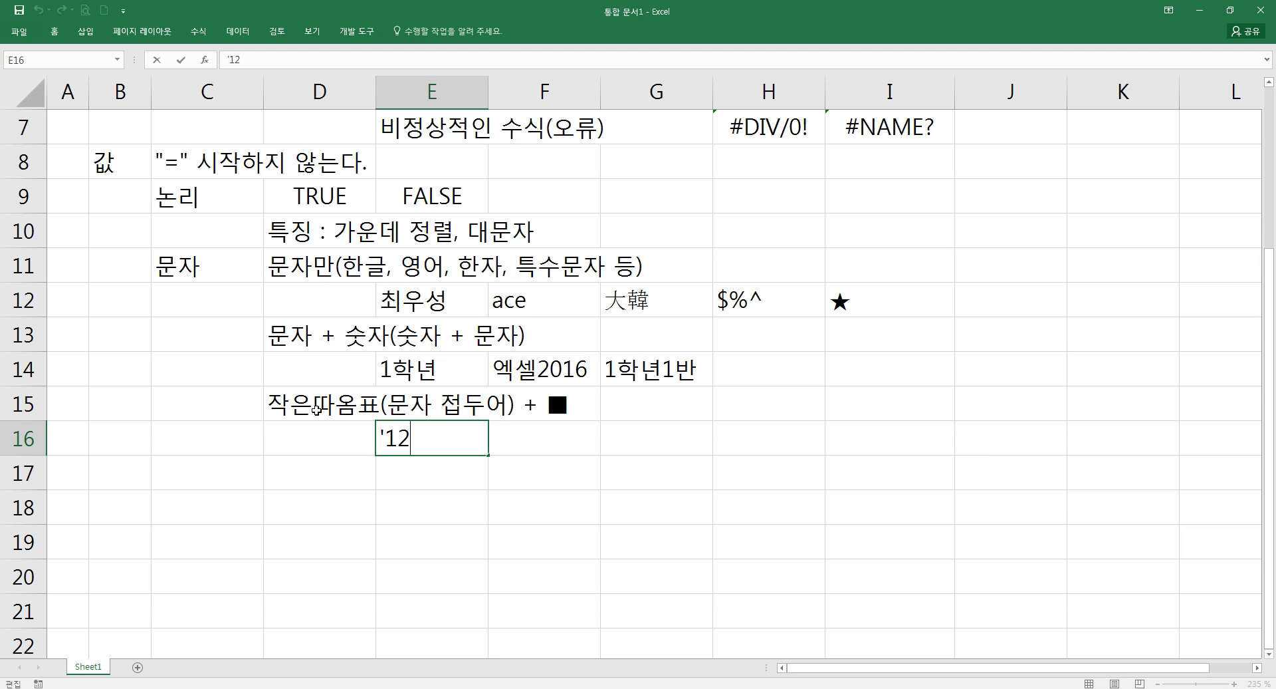
Replace the entry in E16 with the plain number 12, without the apostrophe
key(BackSpace)
key(BackSpace)
key(BackSpace)
text(12)
key(Return)
key(Up)
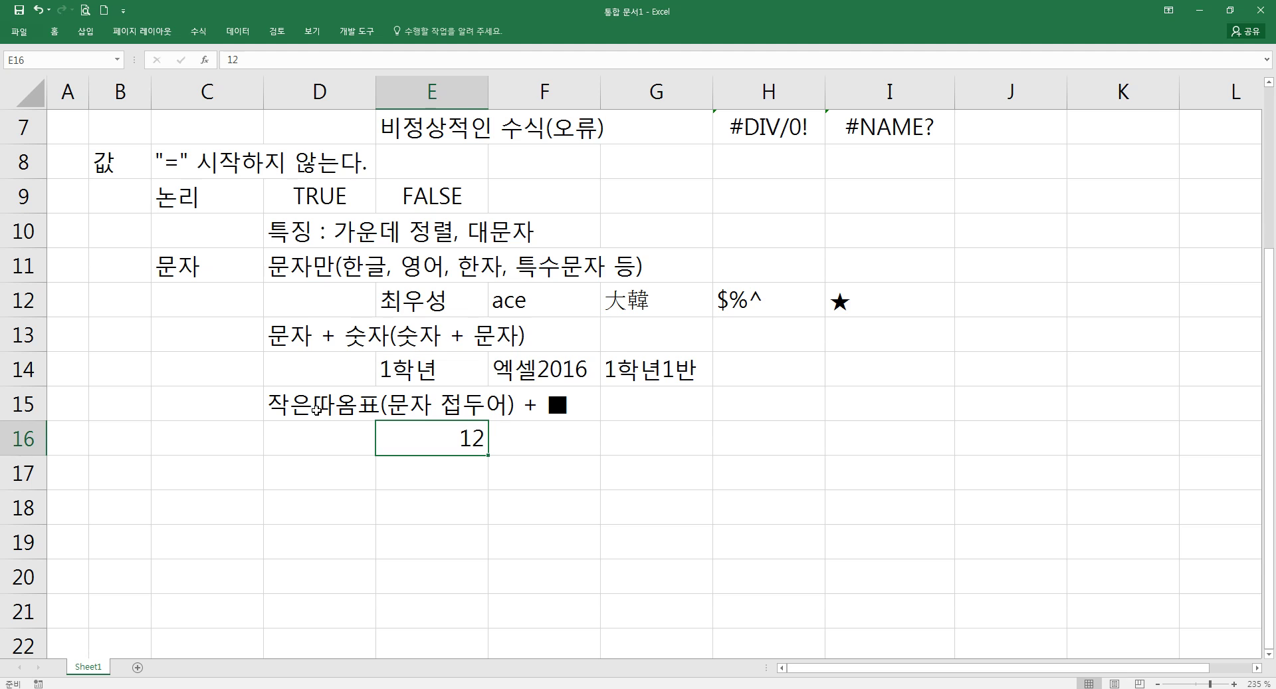
Enter 001 without an apostrophe in cell F16 and return to E16
key(Right)
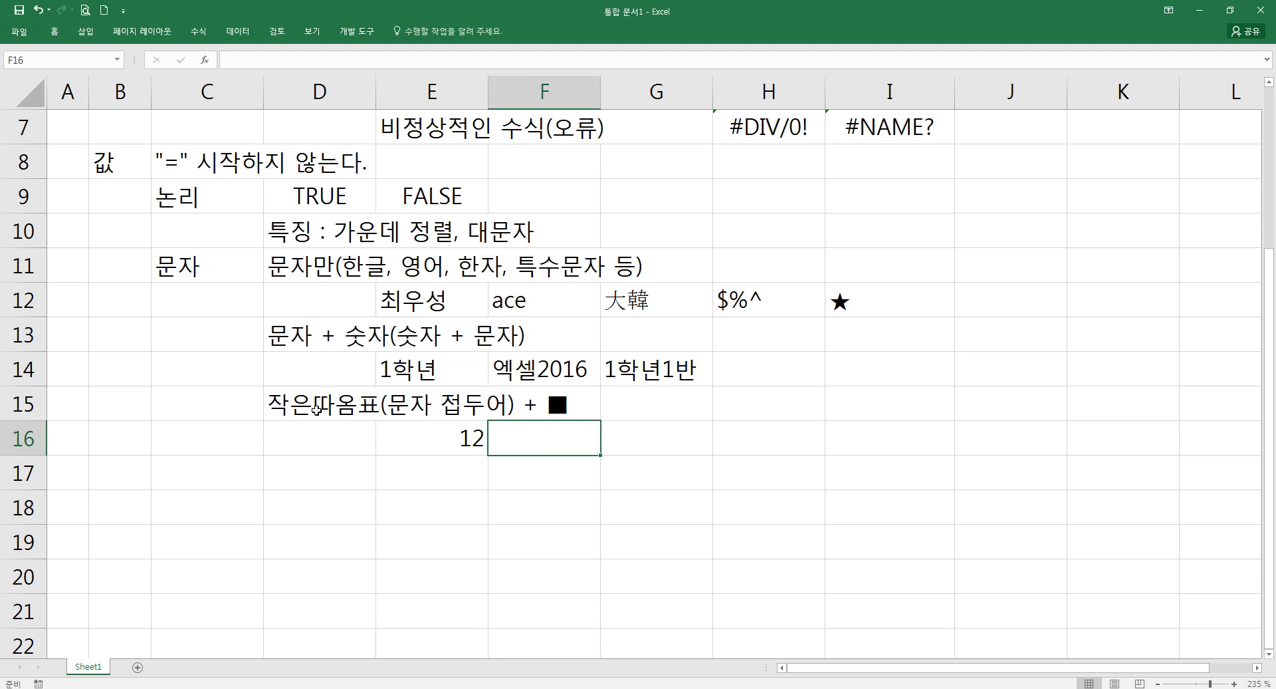
text(')
key(Escape)
text(001)
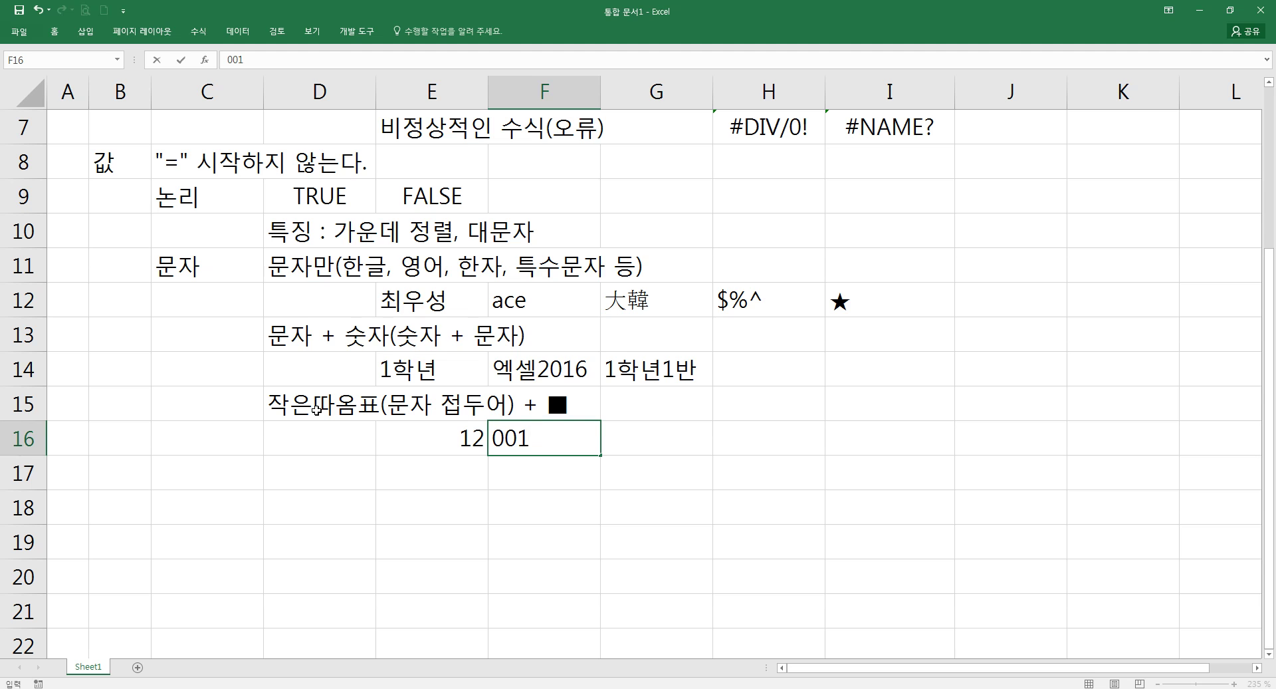
key(Return)
key(Up)
key(Left)
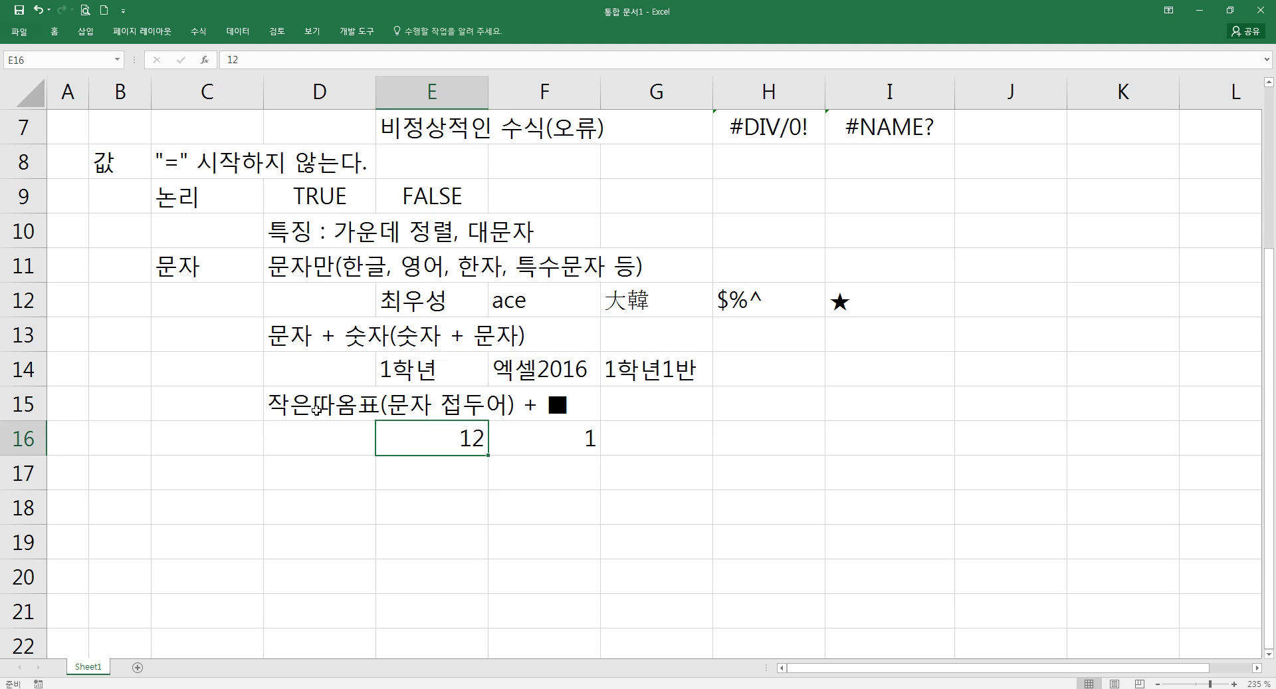
Replace the entry in E16 with '001 and check the apostrophe prefix in the cell
text('001)
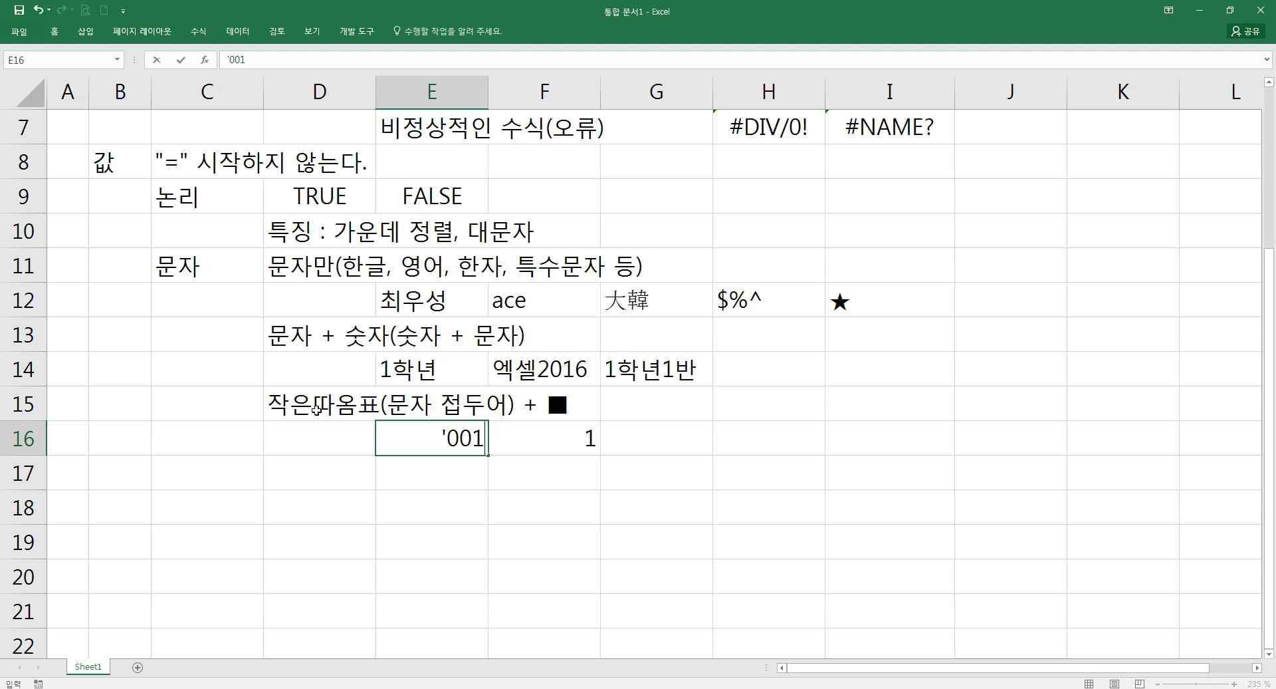
key(Return)
key(Up)
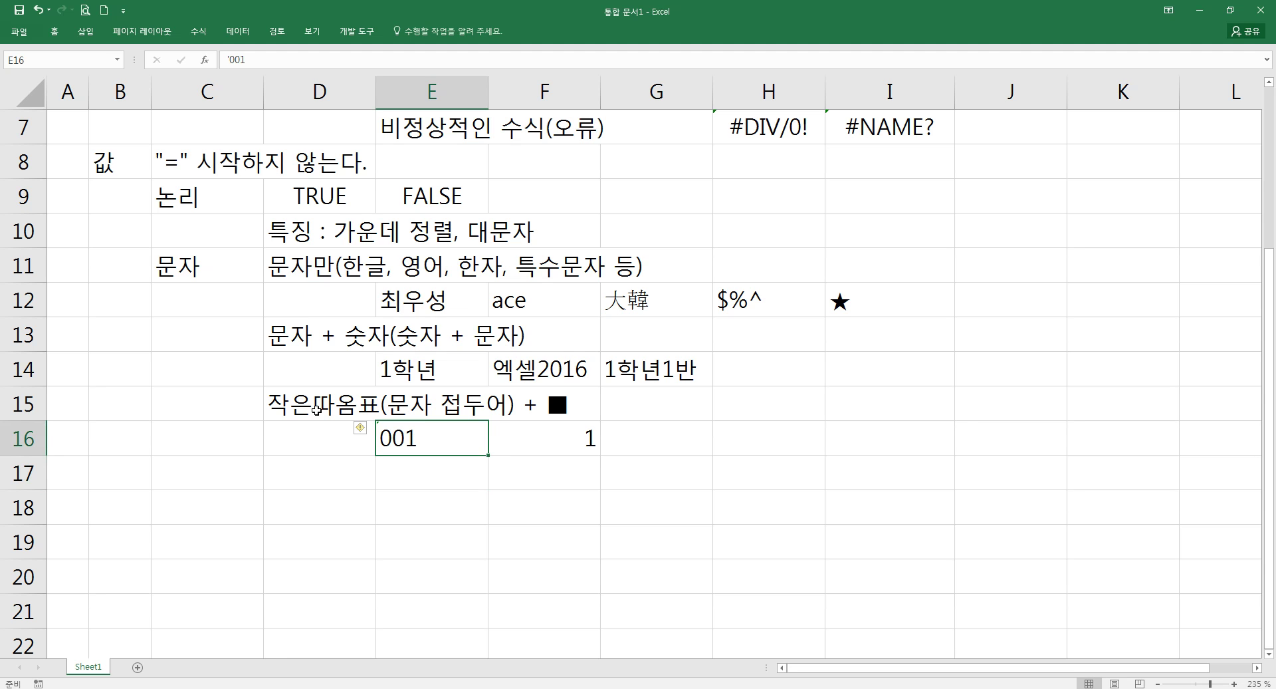
key(F2)
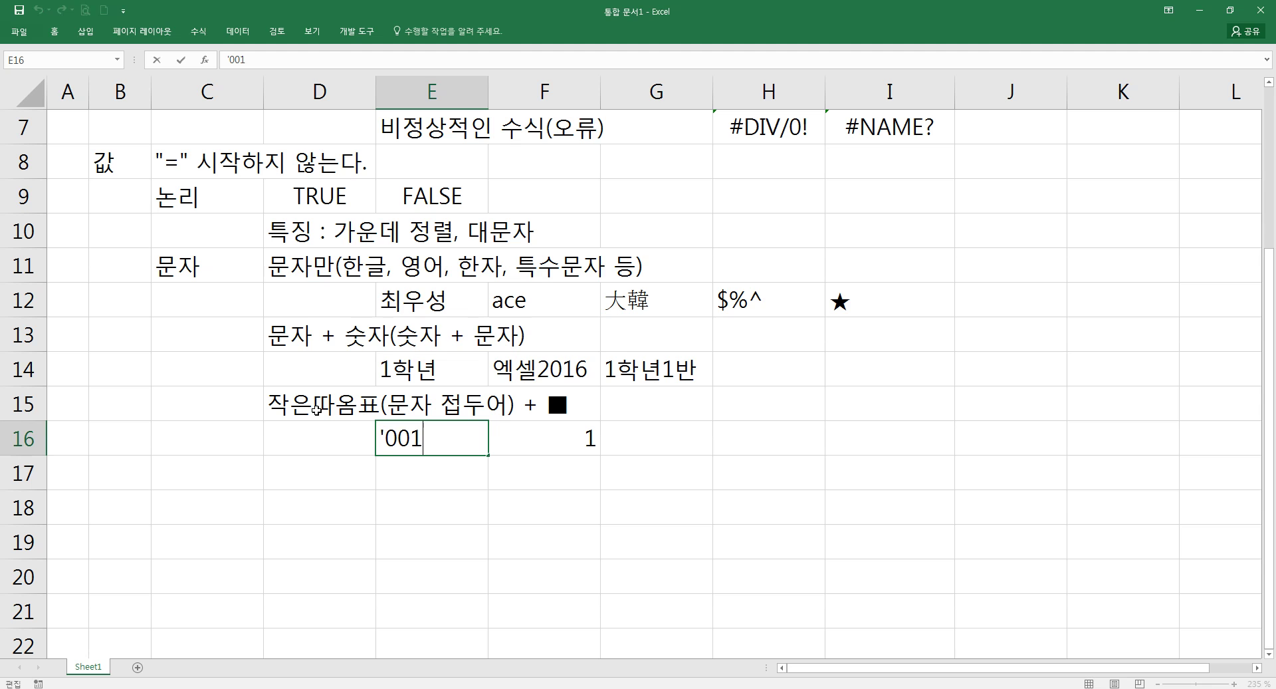
key(Right)
key(Right)
key(Right)
key(ctrl+Return)
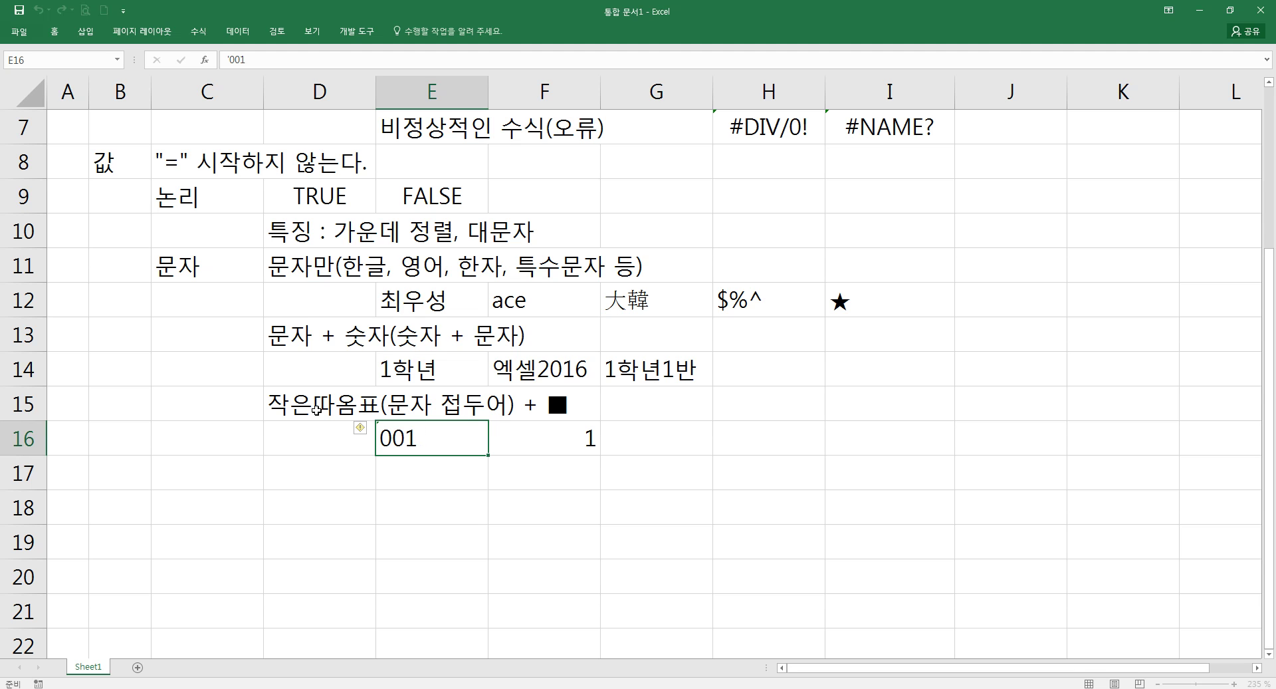
Clear F16, enter (2) there without an apostrophe, and enter -2 in F17
key(Right)
key(Delete)
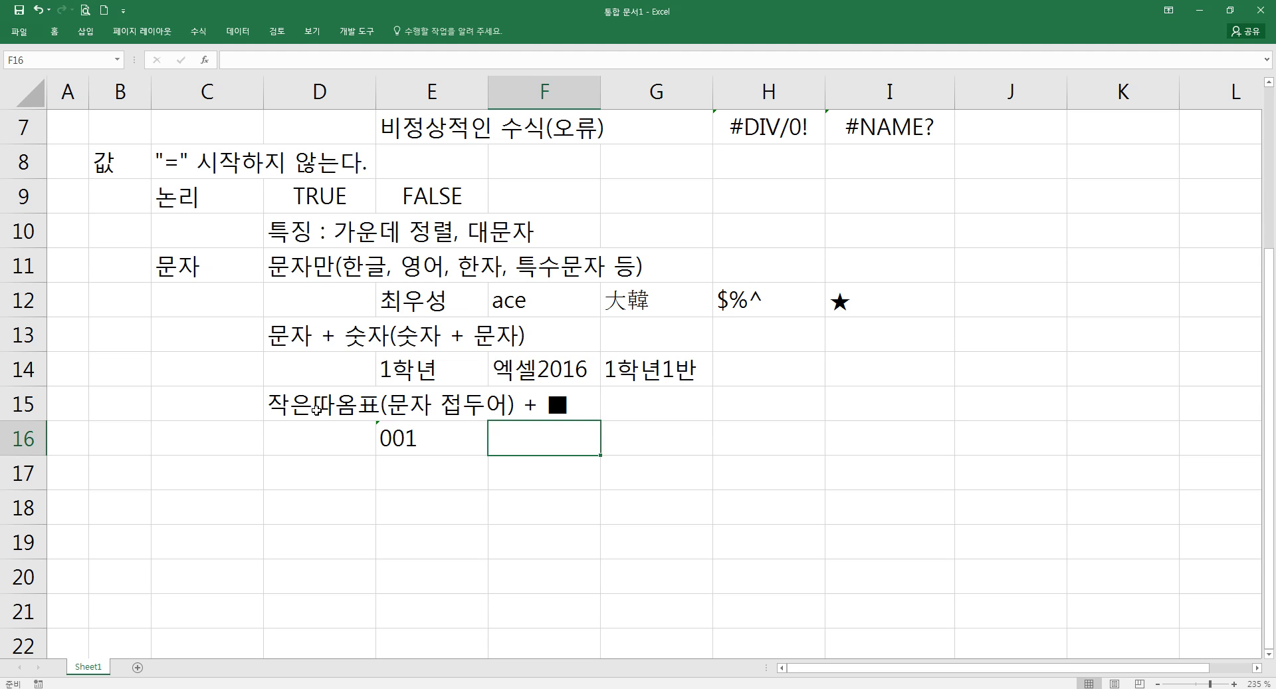
text((2))
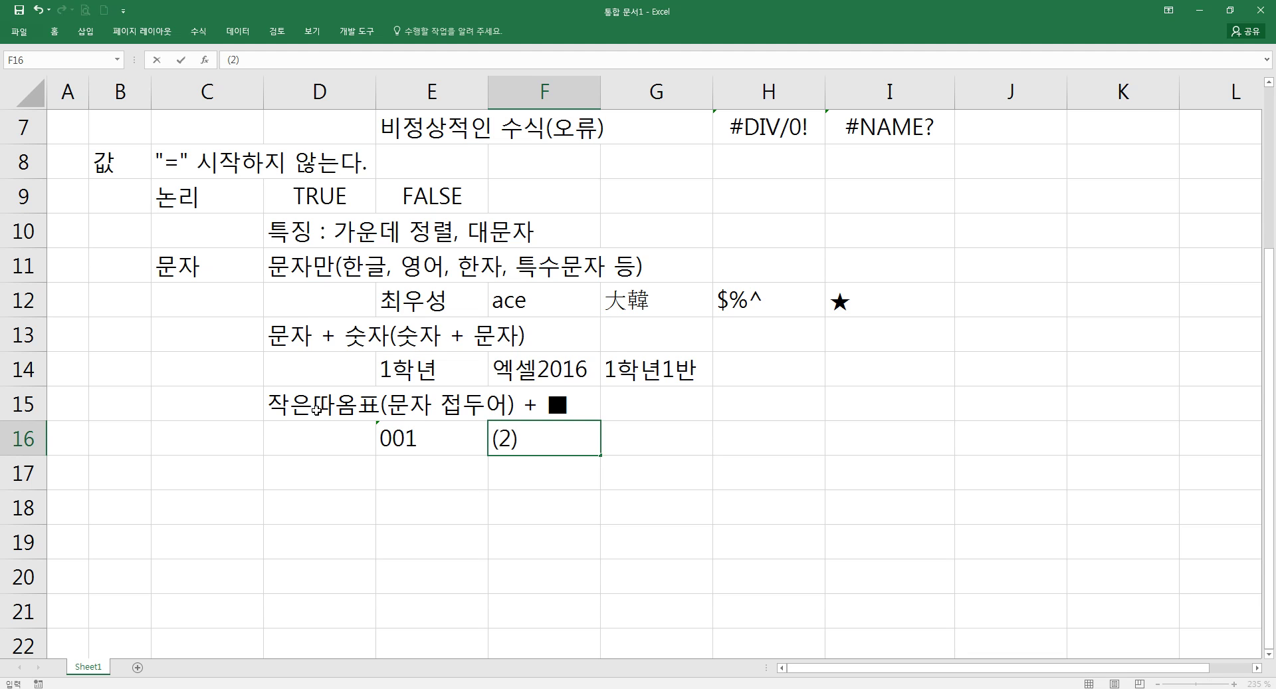
key(Return)
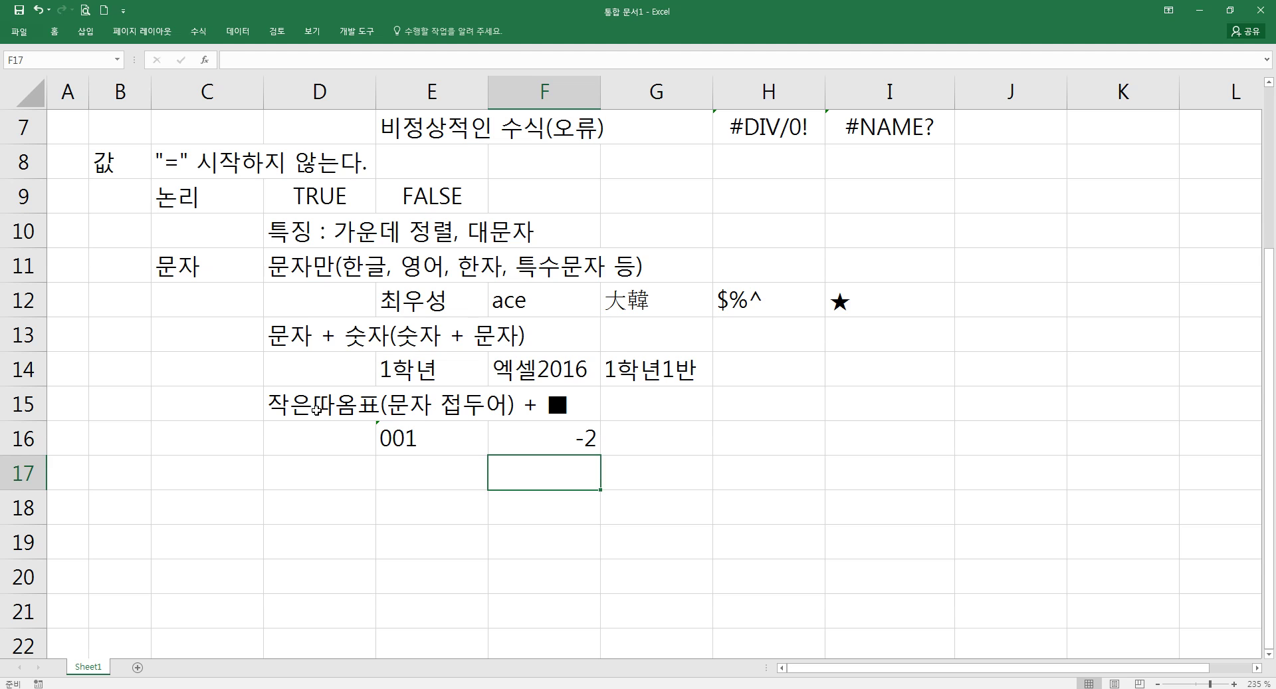
text(-2)
key(Return)
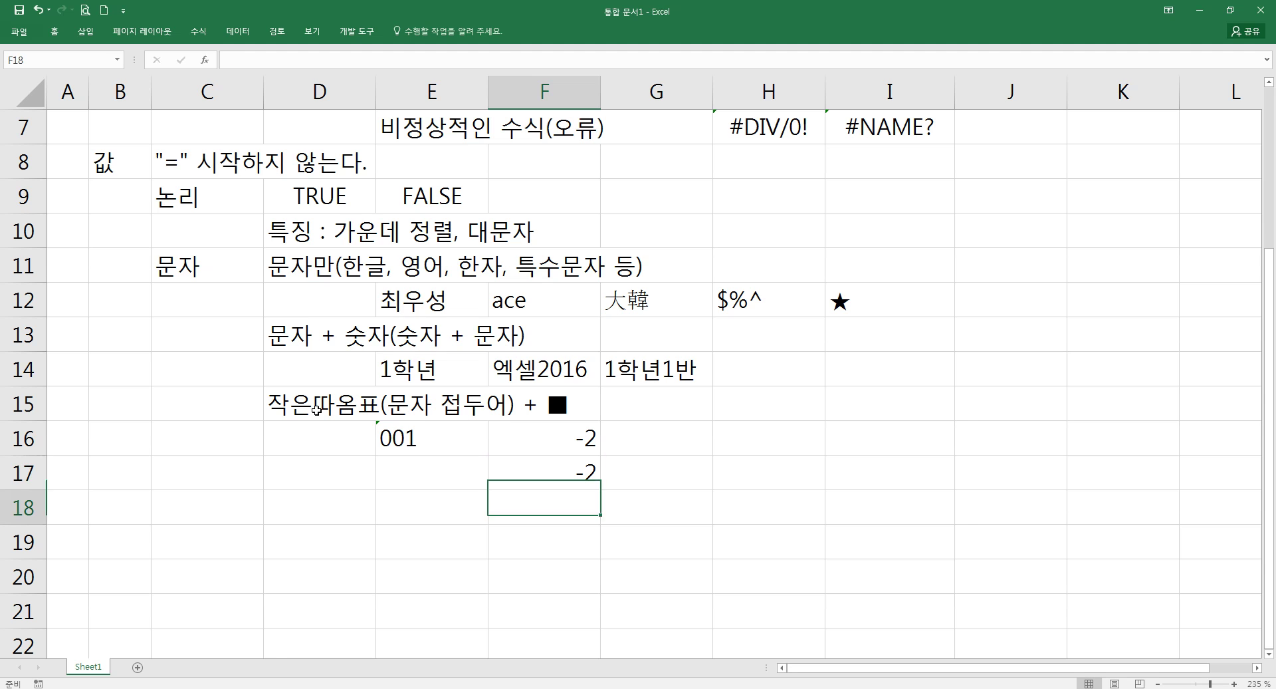
Clear the test values in F16 and F17 and enter (1) without an apostrophe in F16
key(Up)
key(Up)
key(Delete)
key(Down)
key(Up)
text((1))
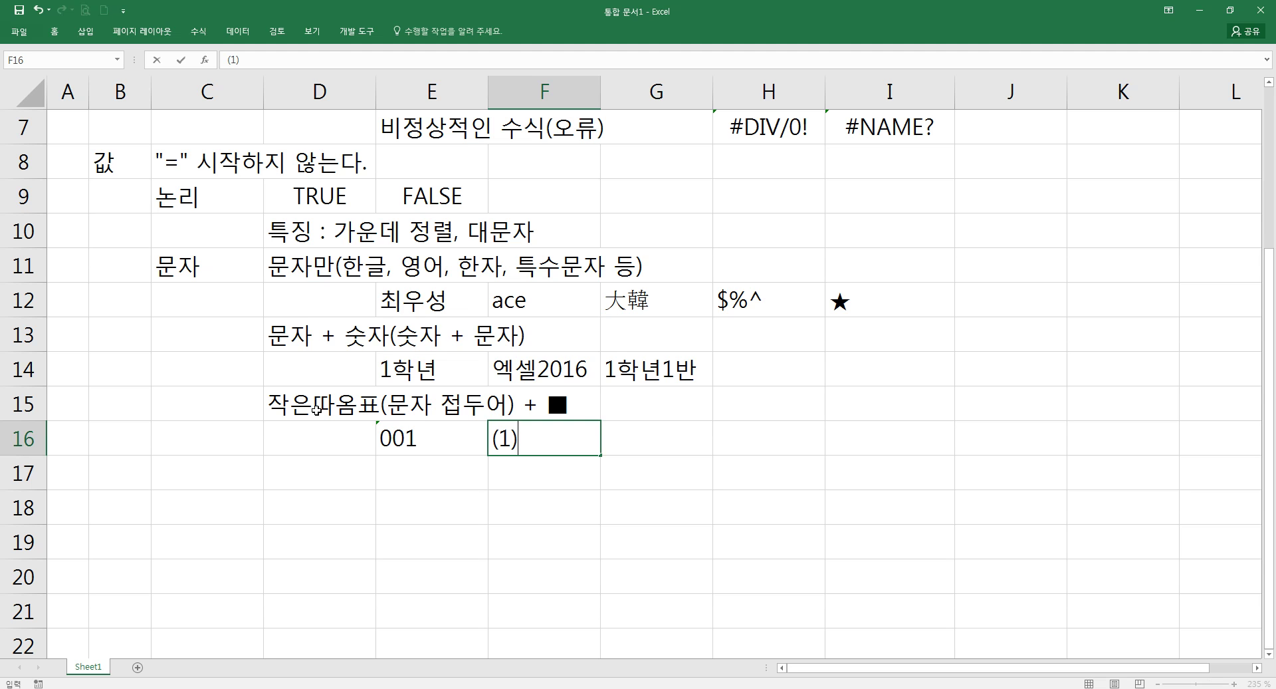
key(ctrl+Return)
key(F2)
key(Return)
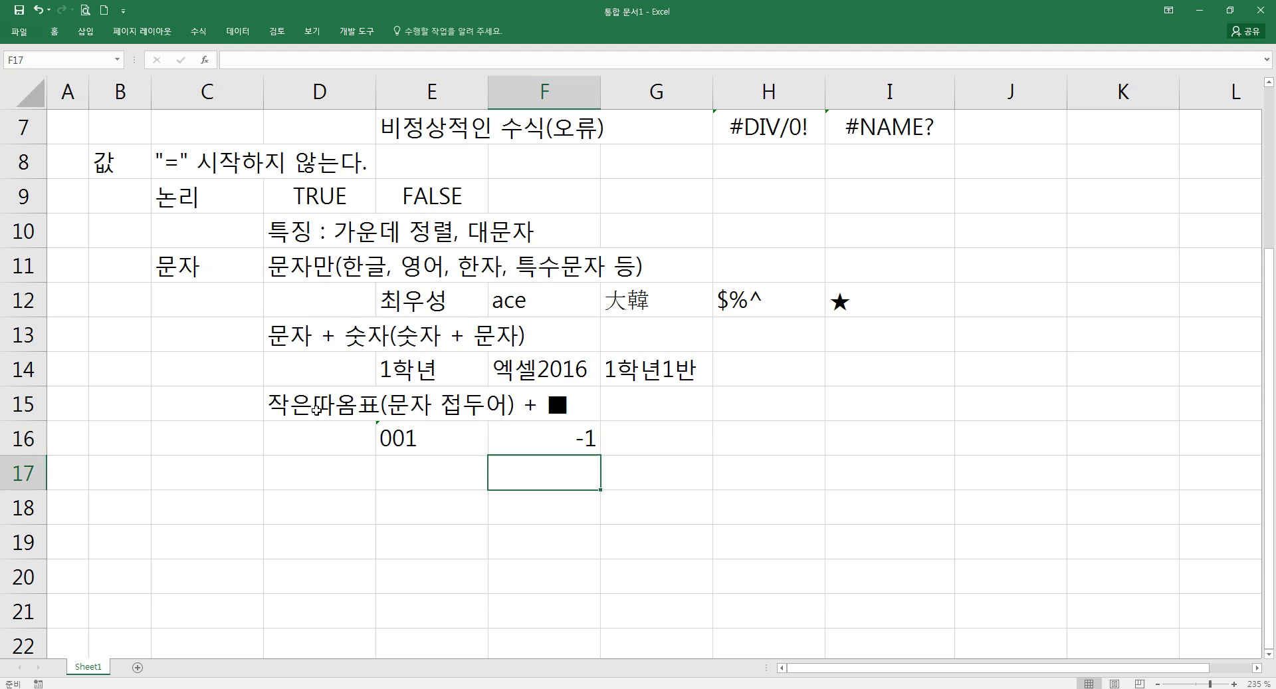
Replace the entry in F16 with '(1) so it is stored as text
key(Up)
text('(1))
key(Return)
key(Up)
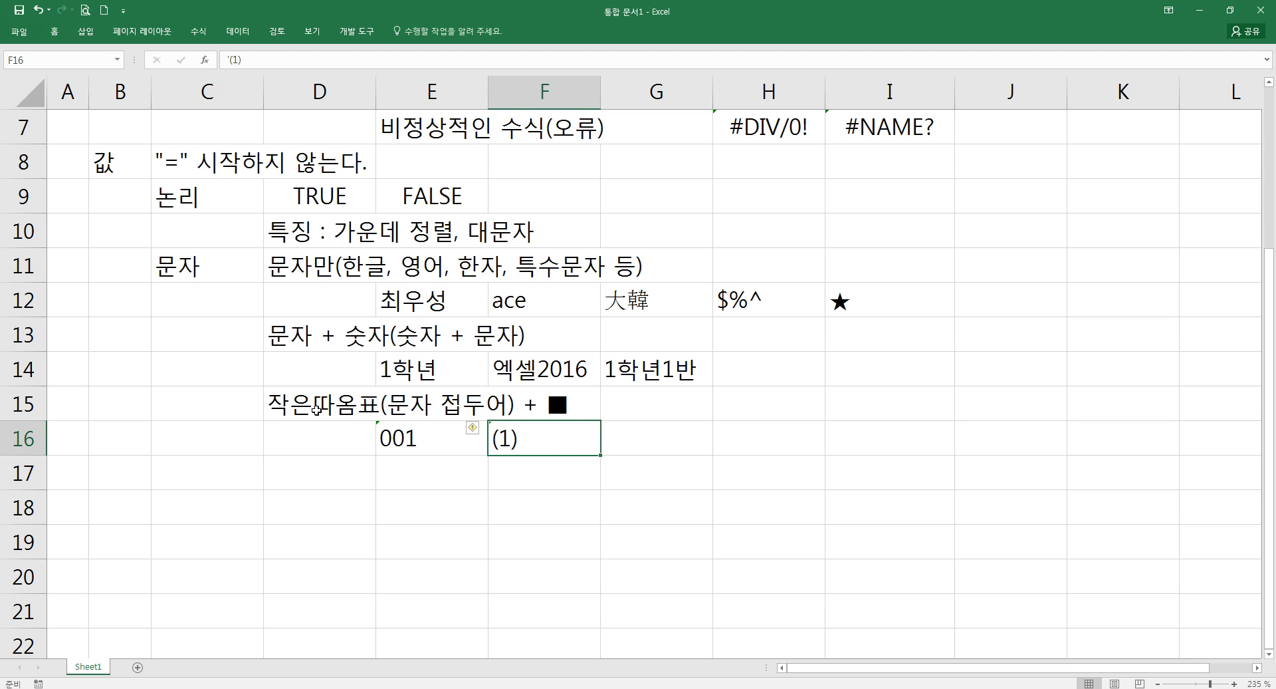
Enter 1E2 without an apostrophe in cell G16
key(Right)
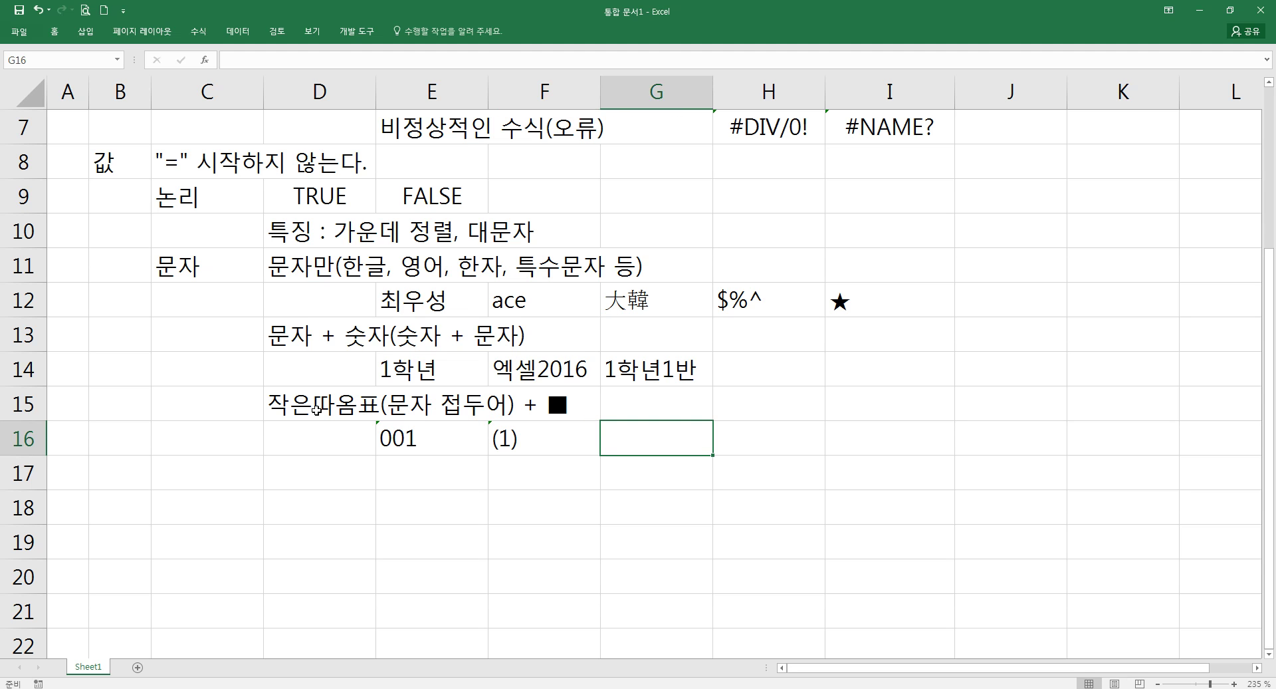
text(1)
key(BackSpace)
text(1E2)
key(Return)
key(Up)
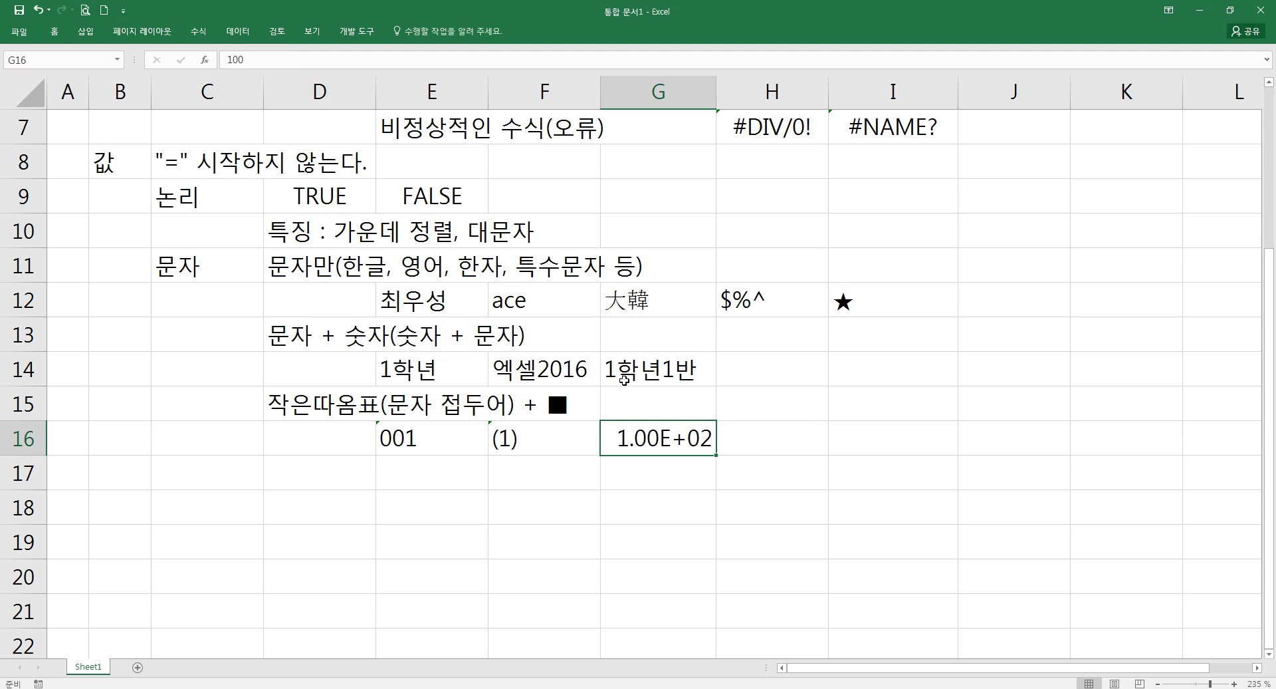
Replace the value in G16 with '1E2 so it is stored as text, and check the apostrophe entries in row 16
click(650, 464)
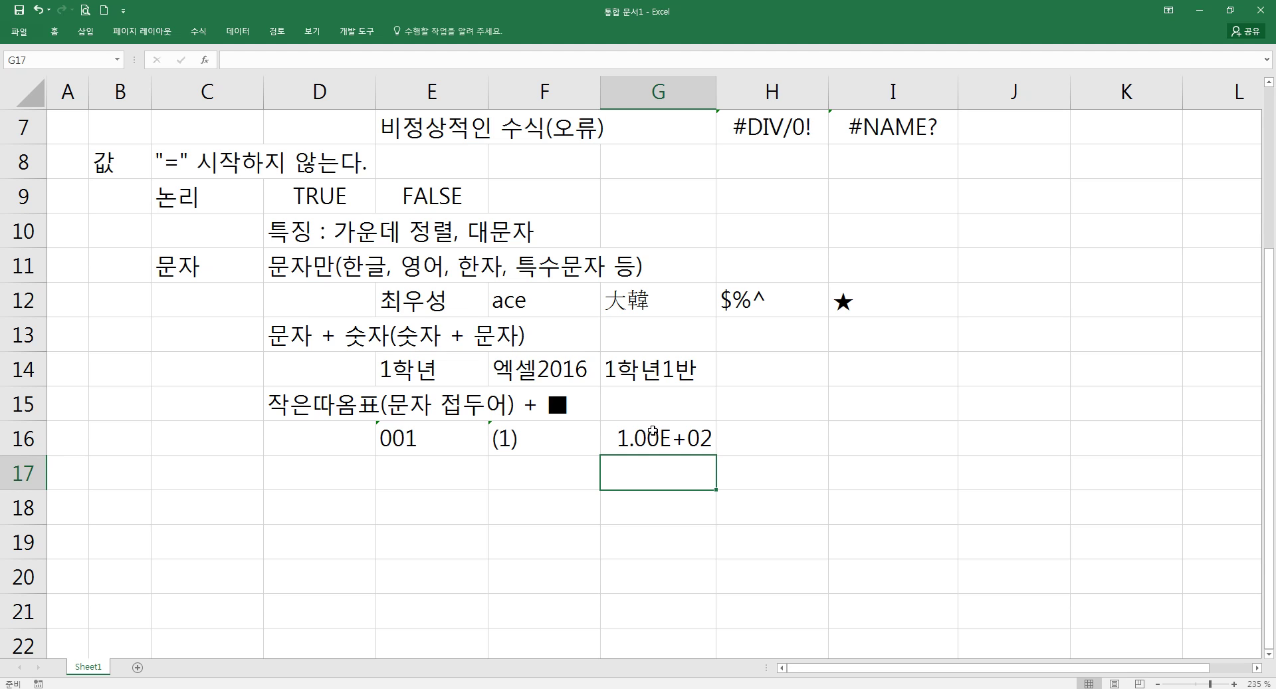
click(653, 430)
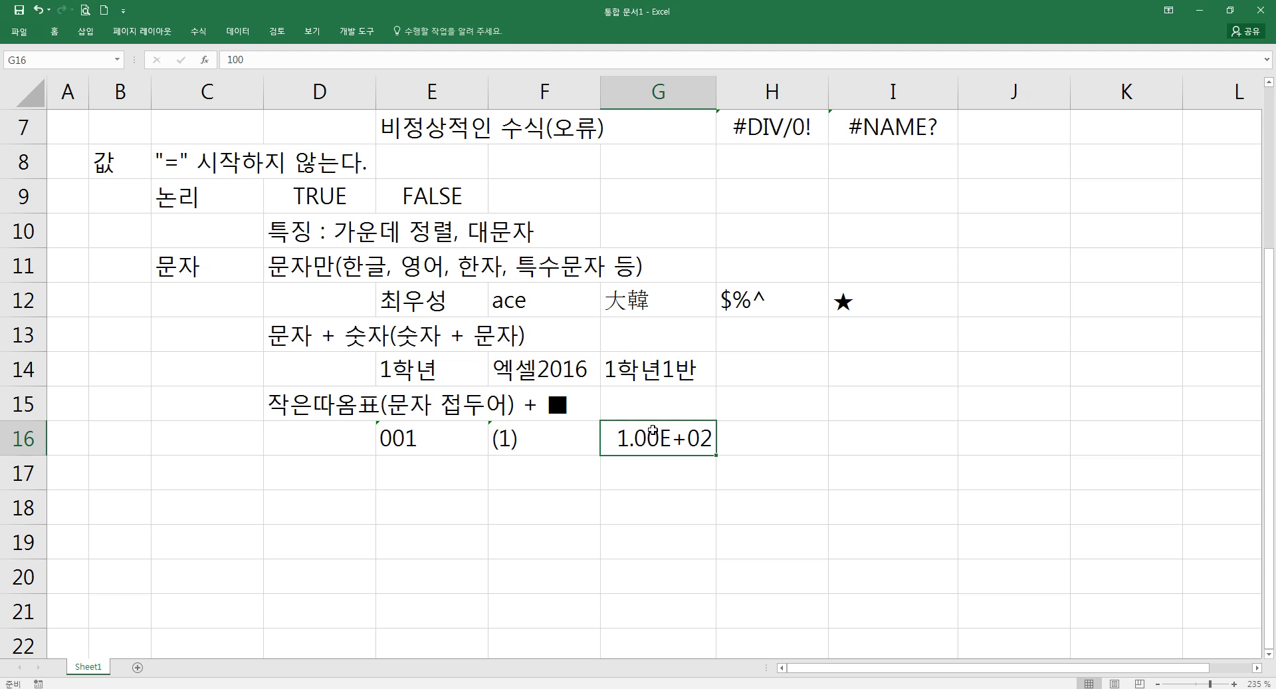
text(')
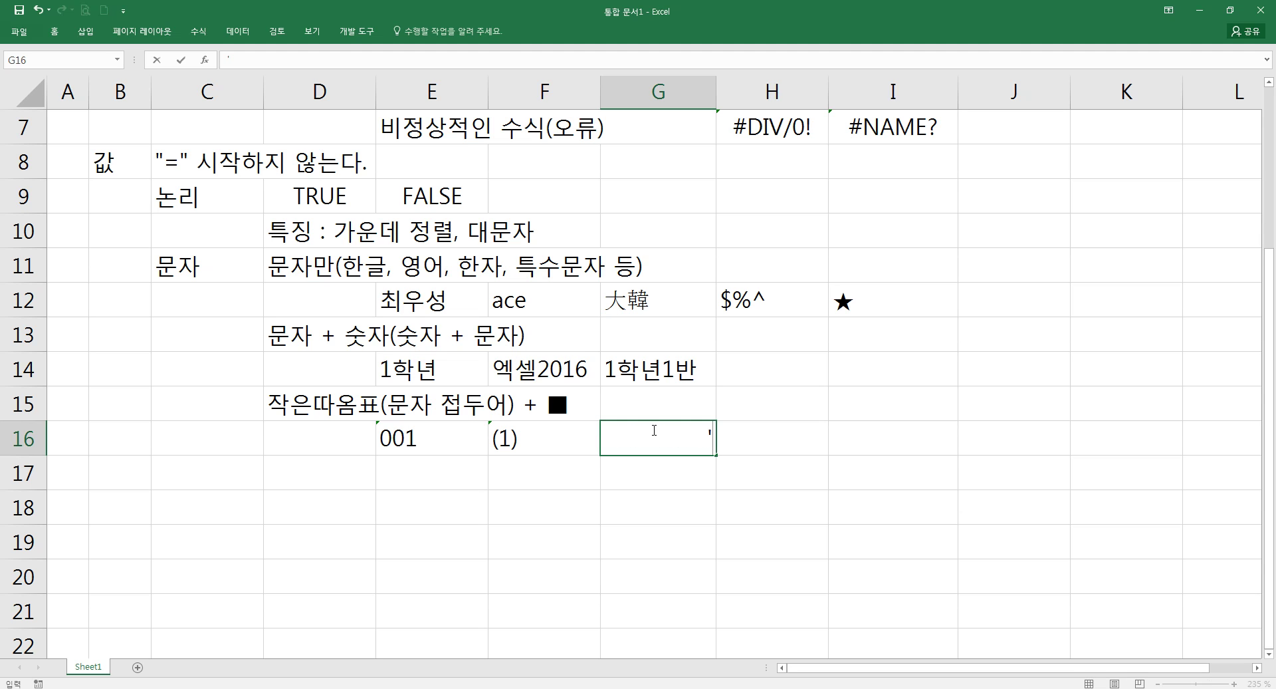
text(1E2)
key(Return)
click(653, 430)
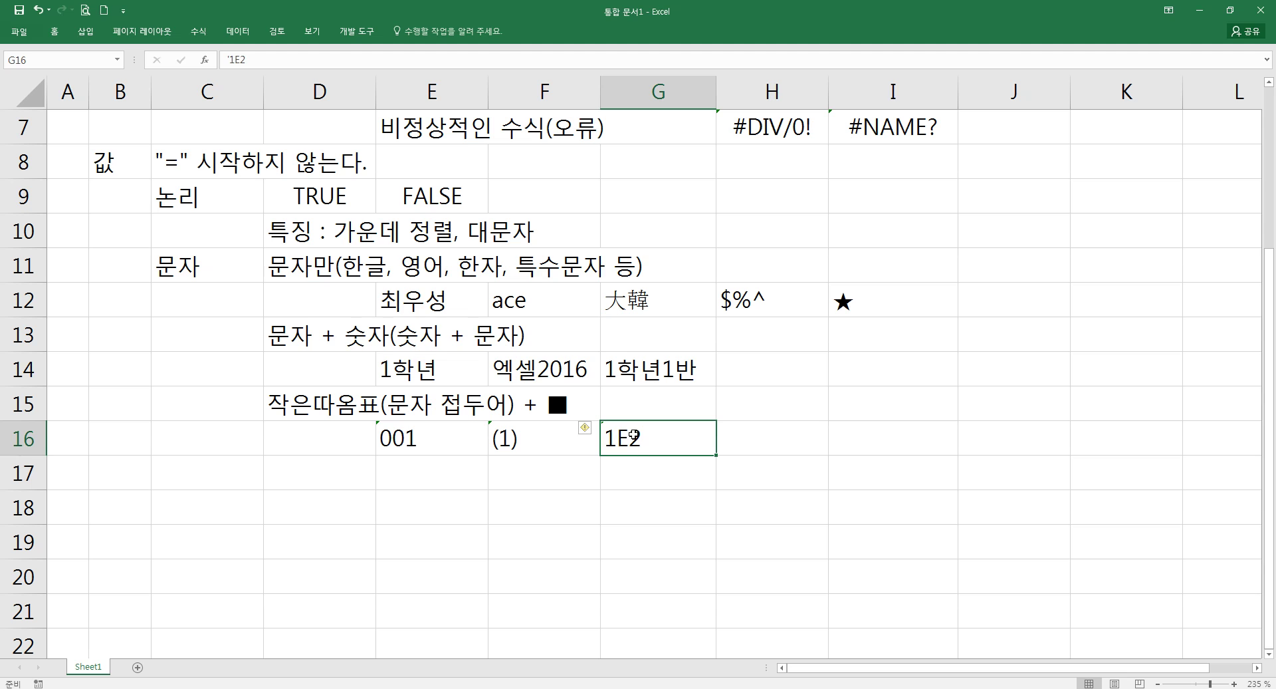
click(525, 444)
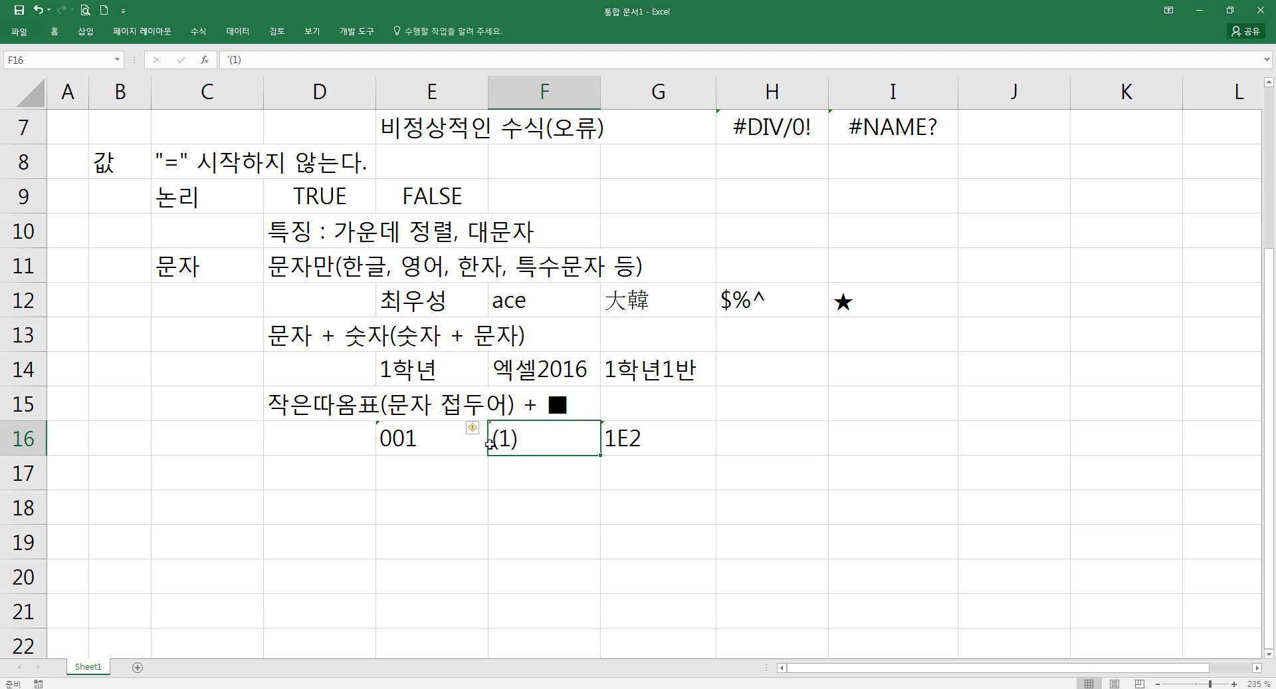
click(423, 442)
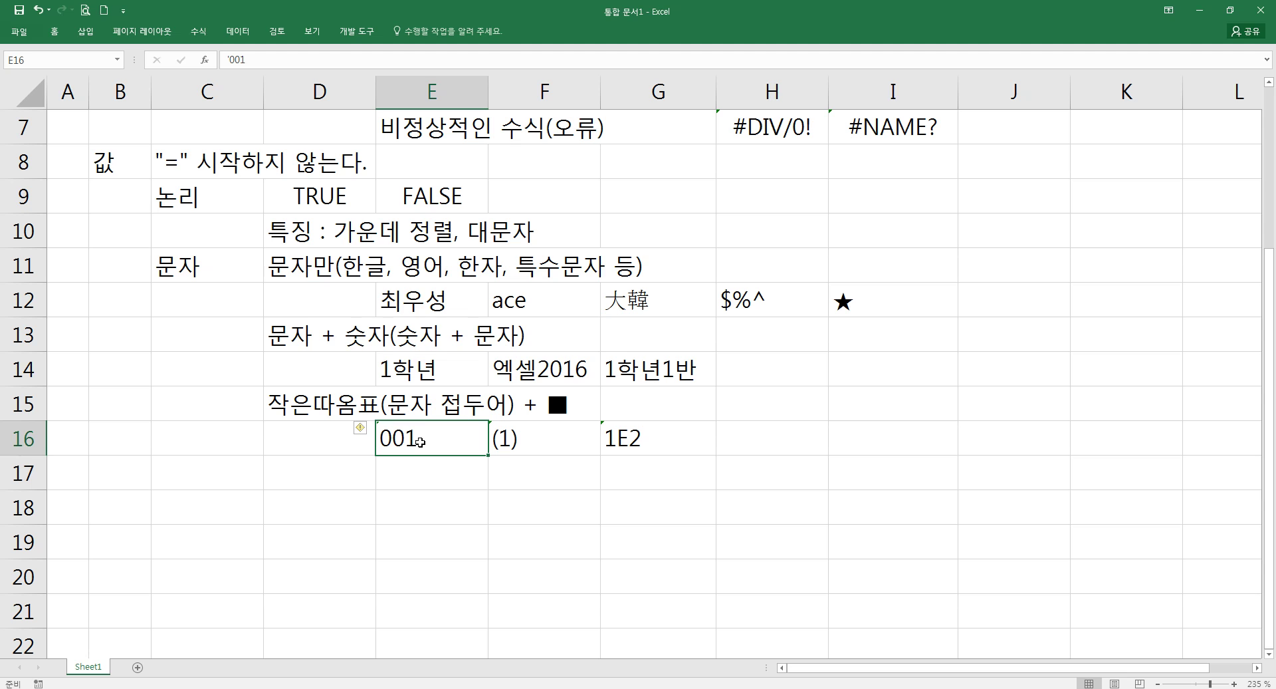
click(347, 437)
drag(347, 437, 623, 437)
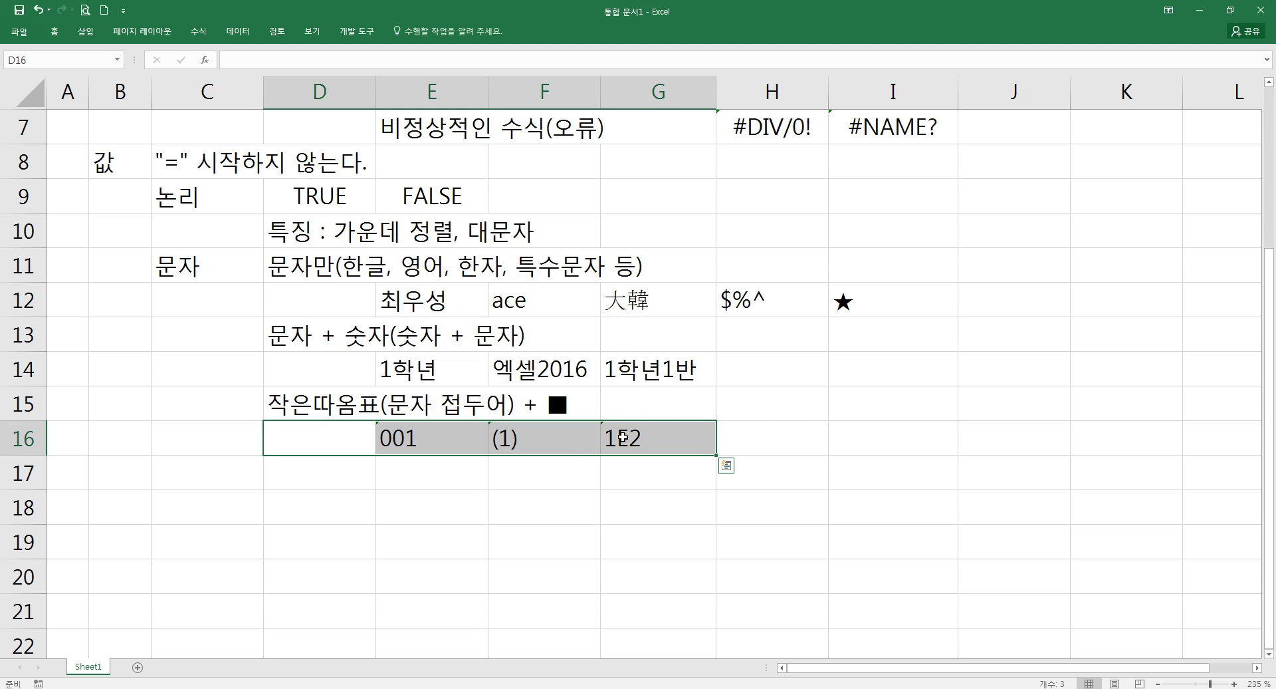
Try entering 1 2 with a space between the digits in D17, and clear the cell
click(357, 470)
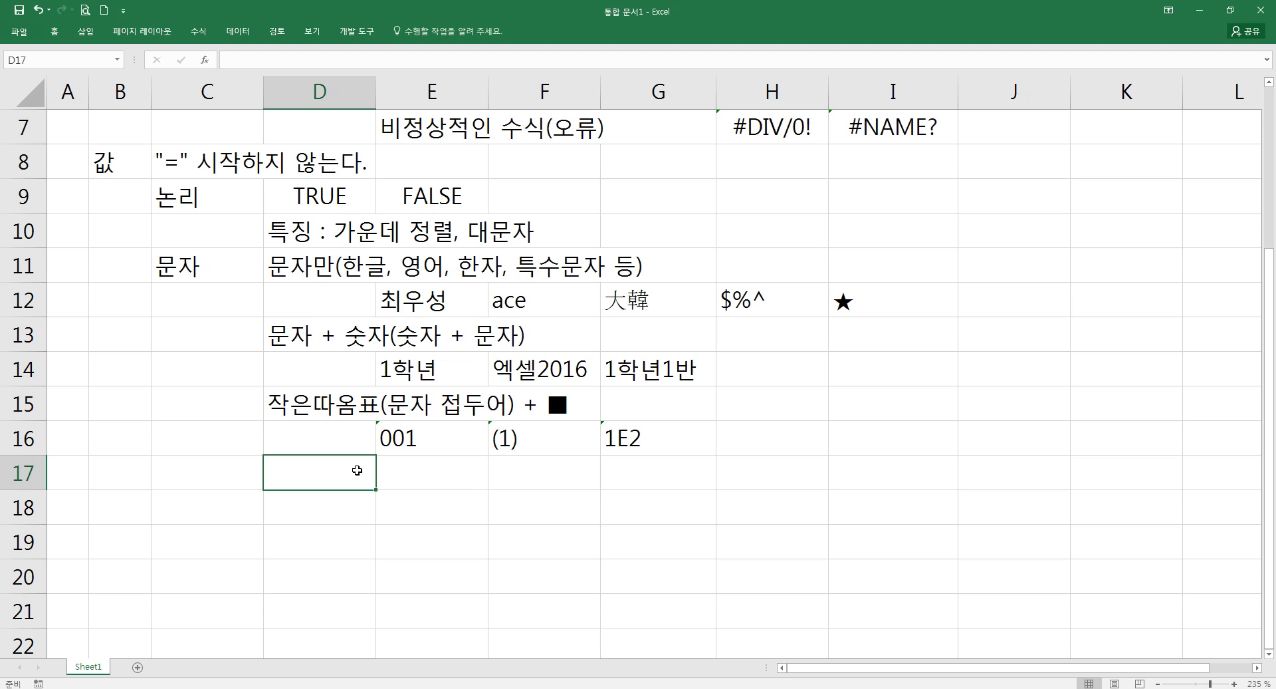
text(1 2)
key(Return)
click(358, 472)
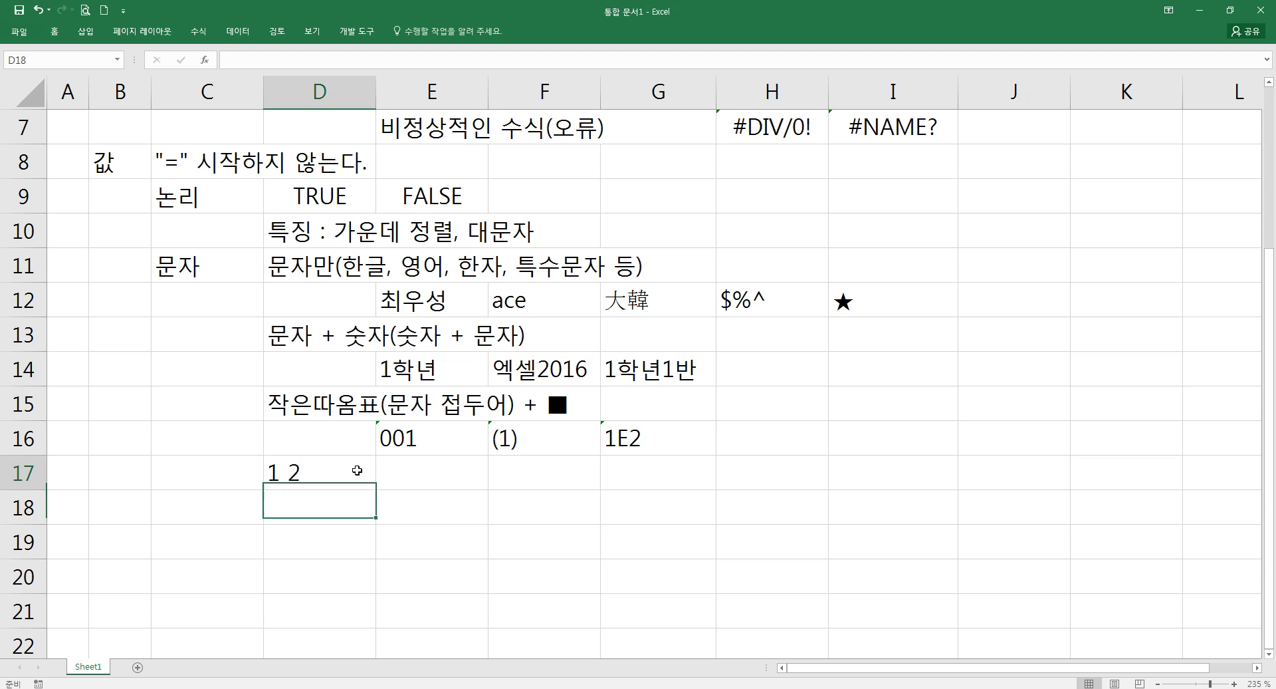
key(Delete)
Try entering 12 with a leading space in D17, inspect the cell's content, and clear it
text(12)
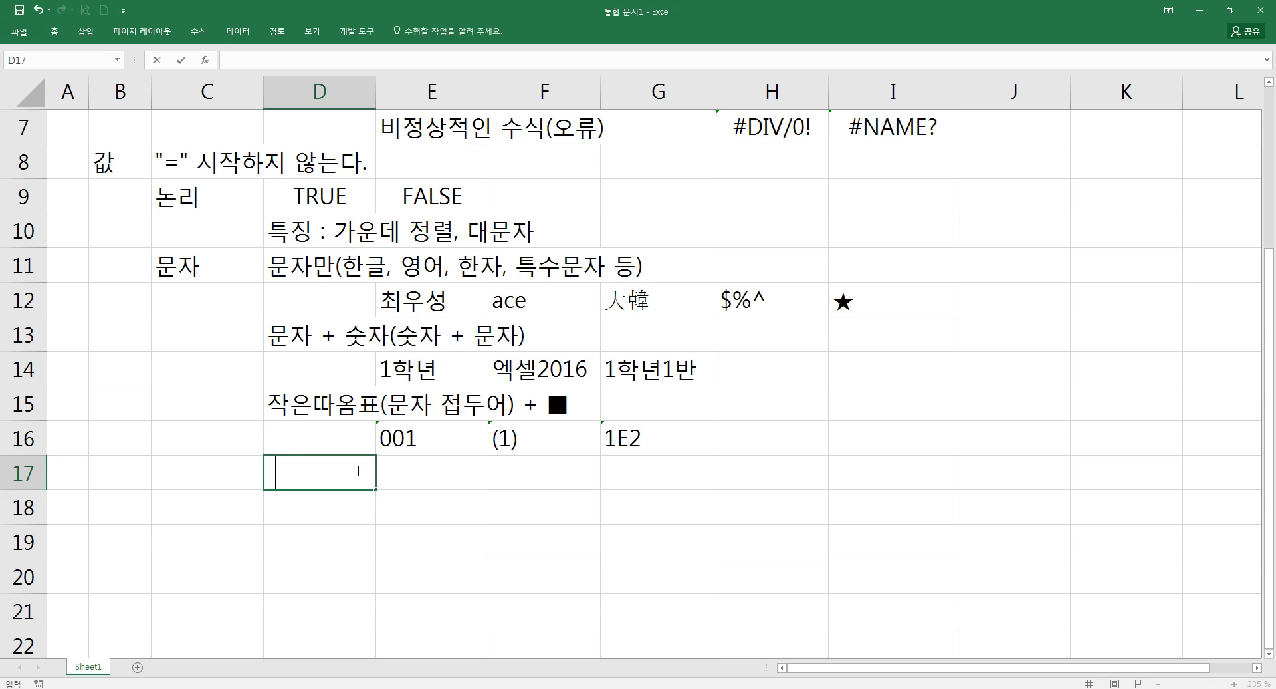
key(Return)
click(357, 472)
double_click(358, 472)
key(Return)
click(358, 472)
double_click(358, 472)
key(Return)
click(358, 472)
key(Delete)
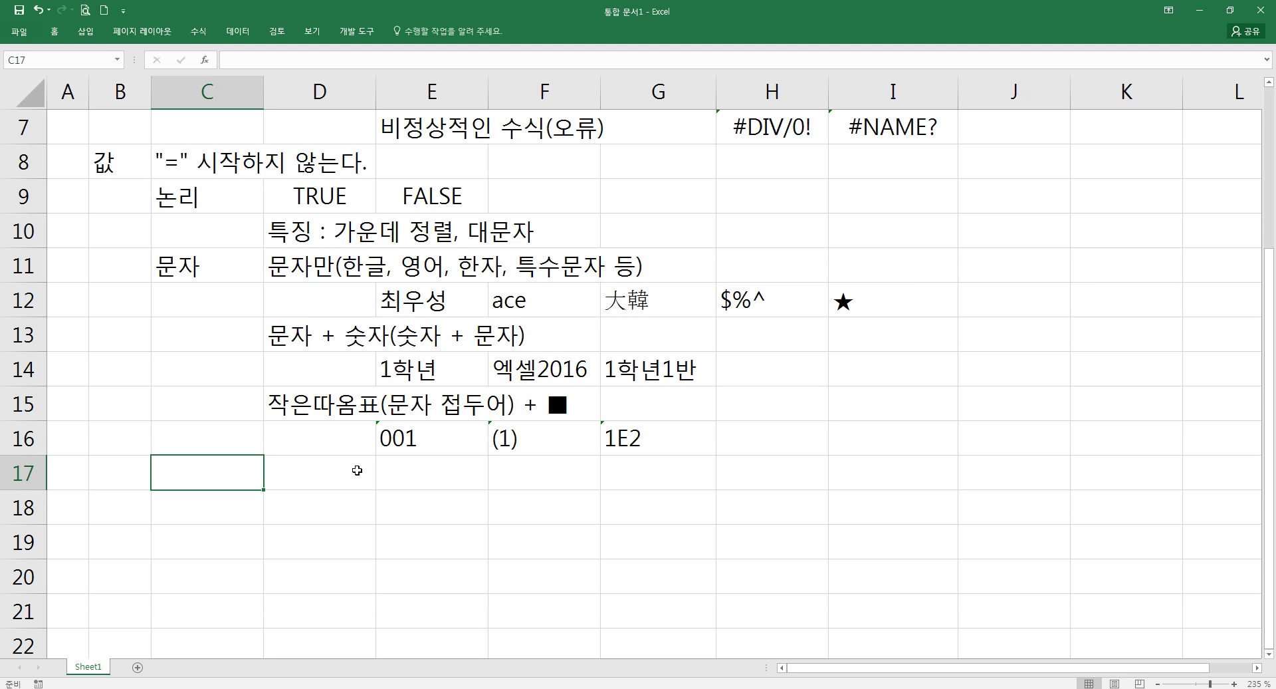
Enter the data type label 숫자 in cell C17
text(tnt)
key(BackSpace)
key(BackSpace)
key(BackSpace)
text(숫자)
key(Return)
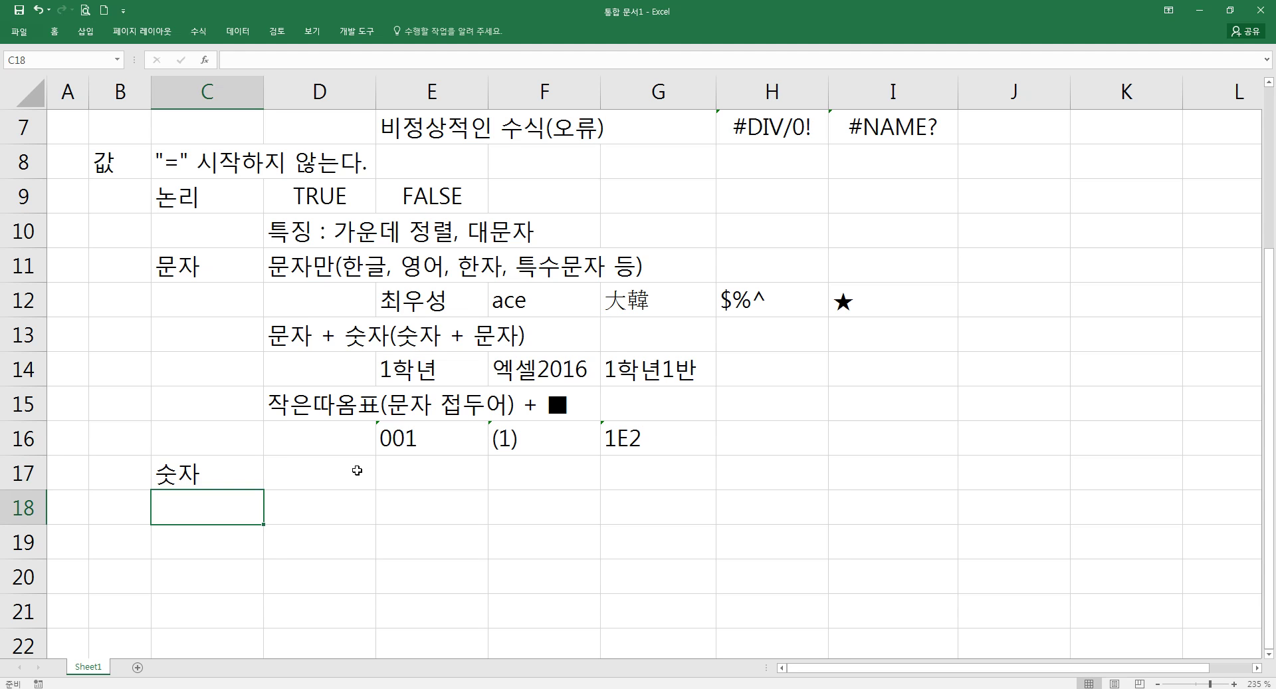
Enter the category 숫자만 in D17 beside the 숫자 label
click(357, 470)
text(논리)
key(BackSpace)
key(BackSpace)
text(숫자만)
key(Return)
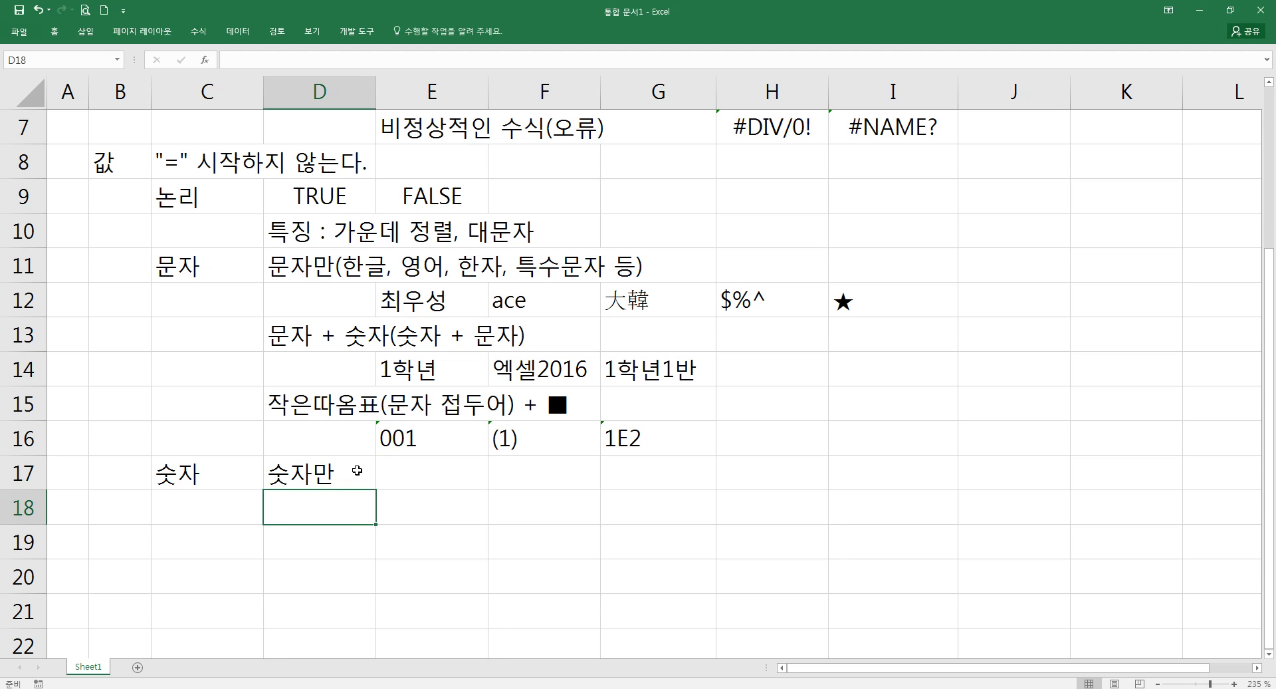
Enter the number 12345 in E17 as the example for 숫자만
key(Right)
key(Up)
text(12345)
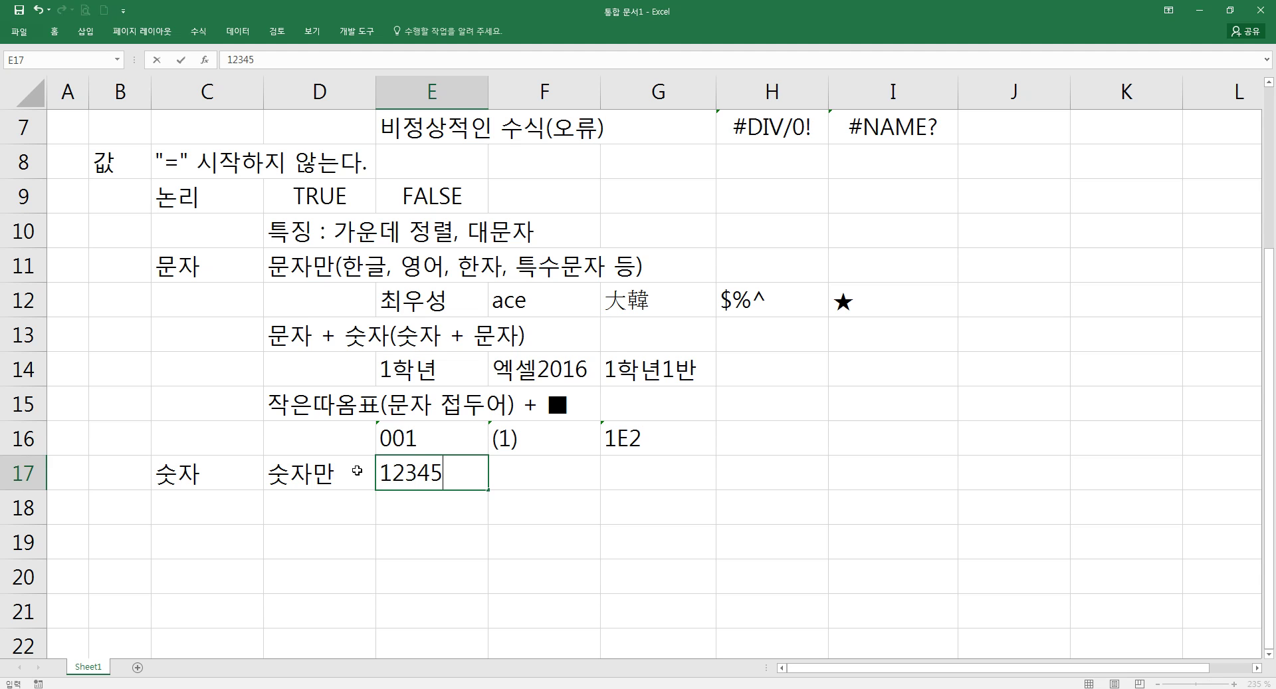
key(Return)
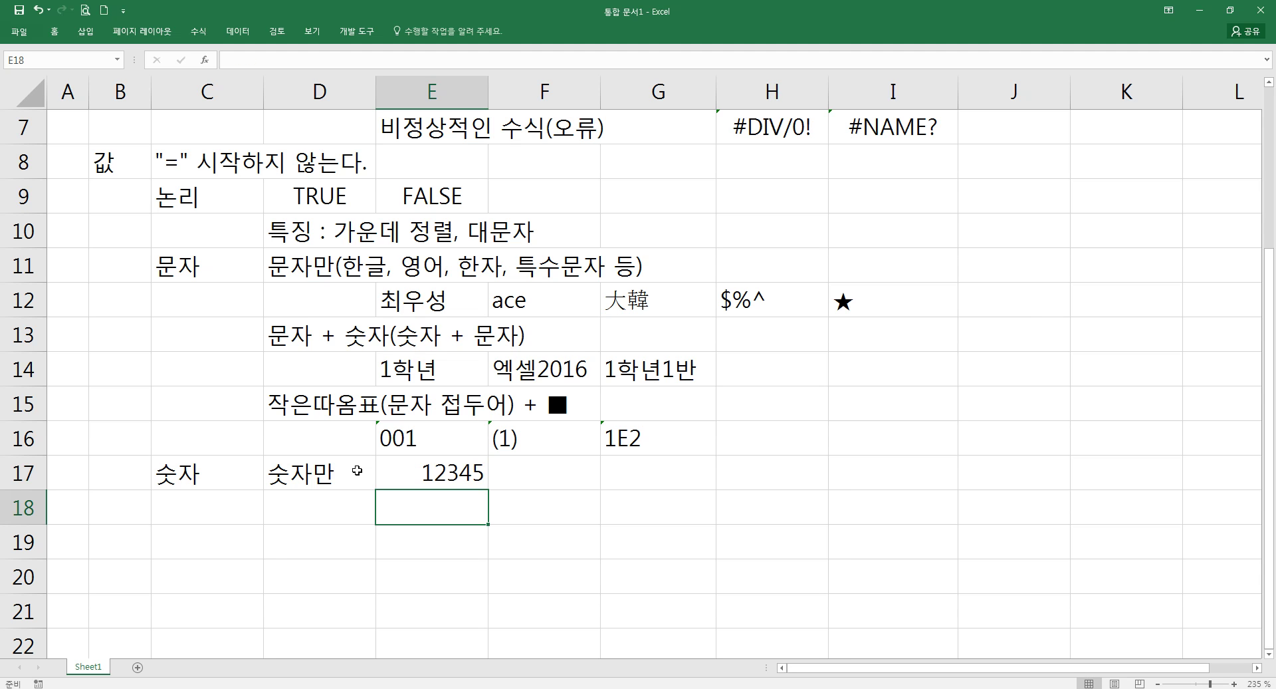
key(Left)
key(Up)
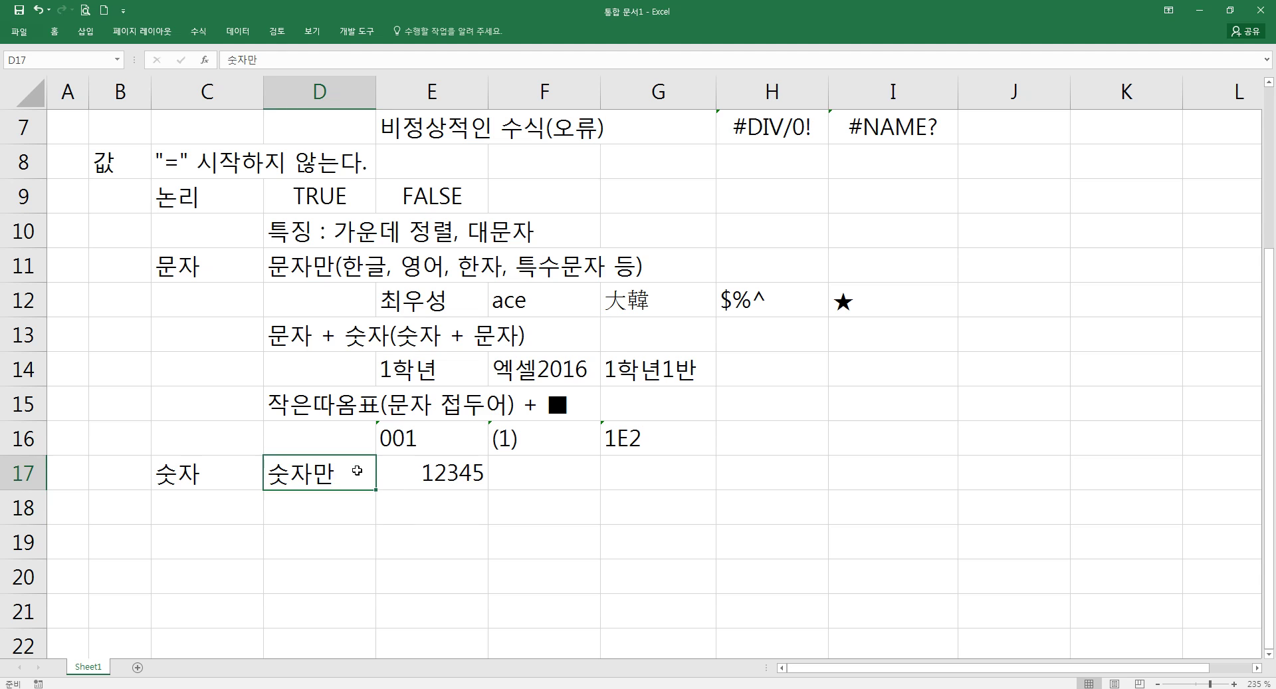
Enter the category 예외 문자 in D18 below 숫자만
key(shift+Right)
key(Down)
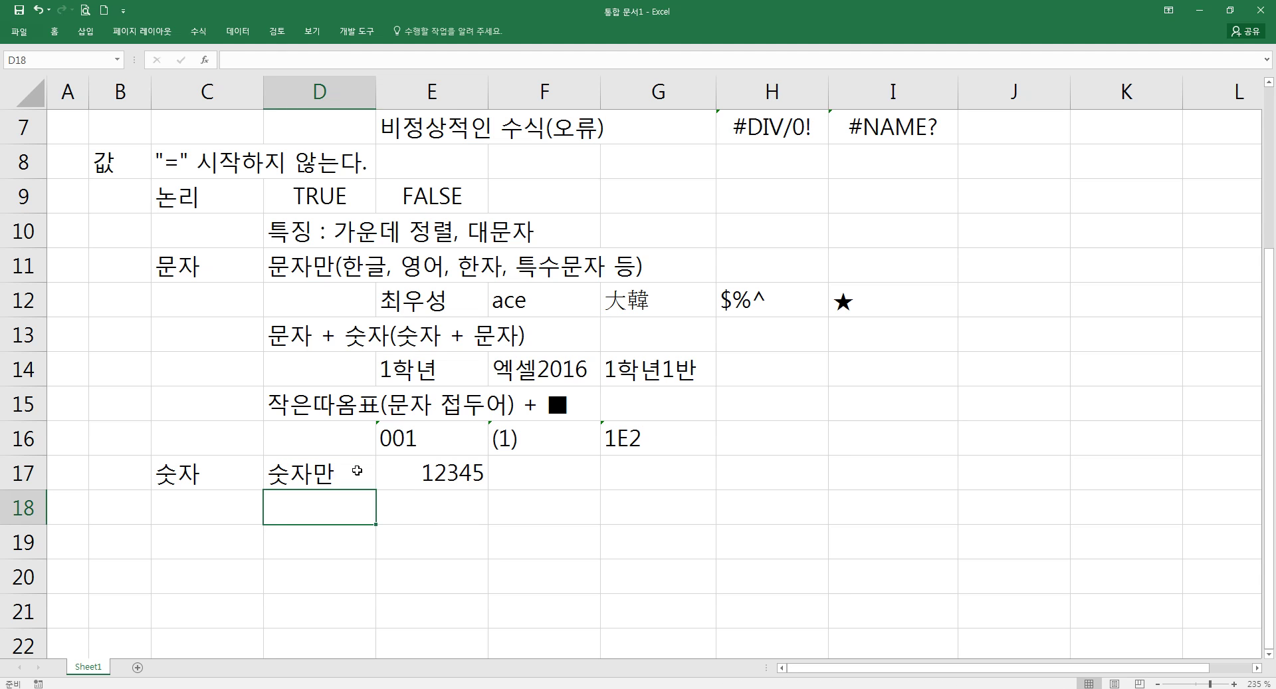
text(예외)
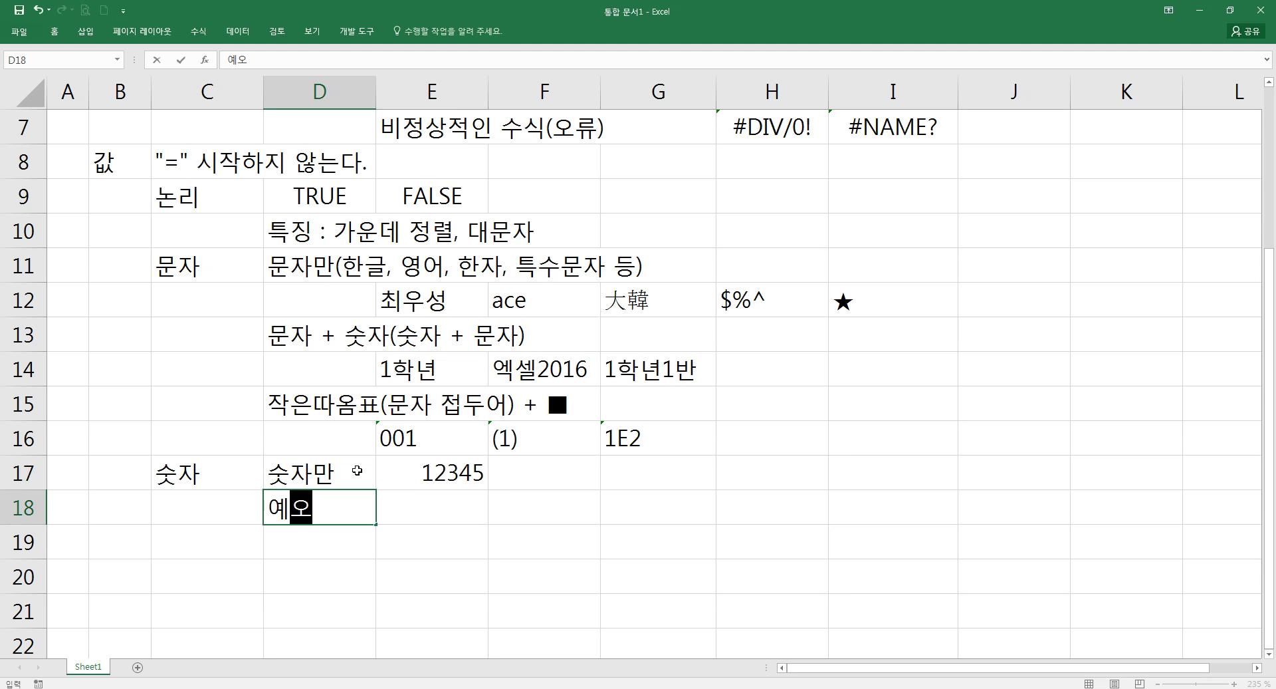
text( 문자)
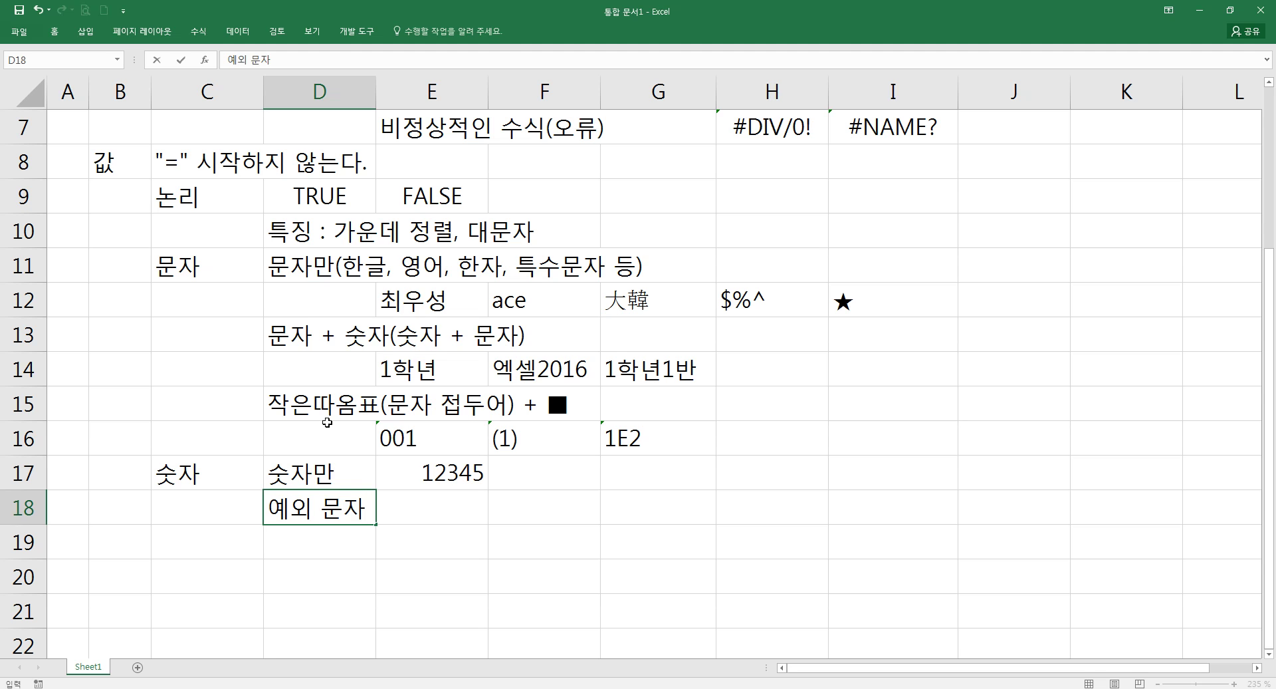
mouse_move(258, 315)
mouse_down()
mouse_move(333, 352)
mouse_move(532, 359)
mouse_up()
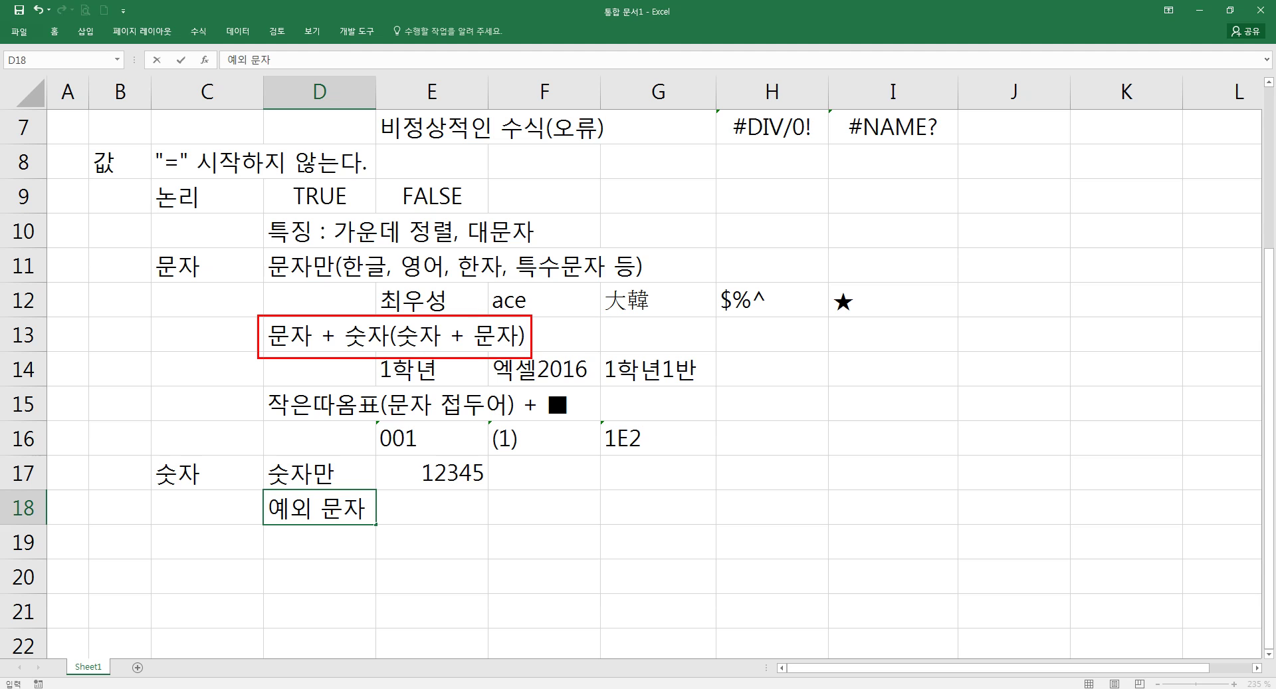
click(371, 509)
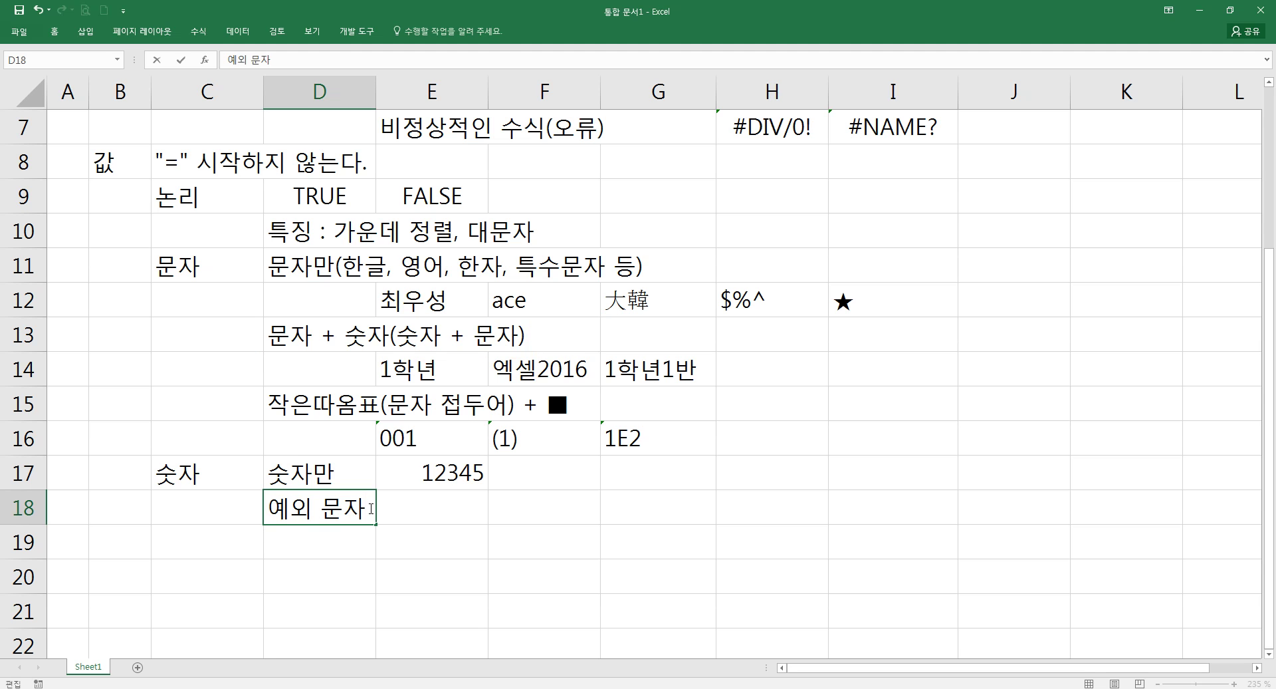
click(422, 516)
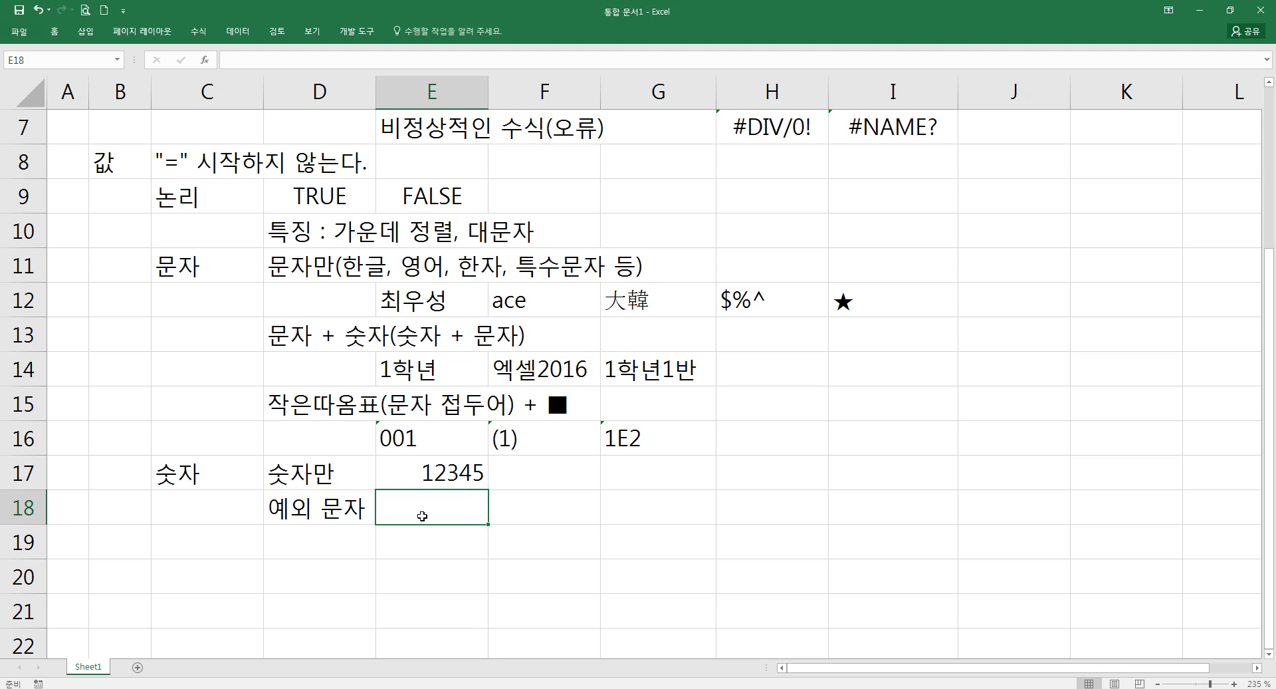
Test entering +1 and -1 in E18 without an apostrophe
text(+1)
key(Return)
click(423, 516)
text(-1)
key(Return)
Replace the entry in E18 with '+1 so the plus sign is kept as text
click(422, 516)
double_click(422, 516)
key(Delete)
key(End)
text(+)
key(Return)
click(422, 516)
key(Delete)
text(+1)
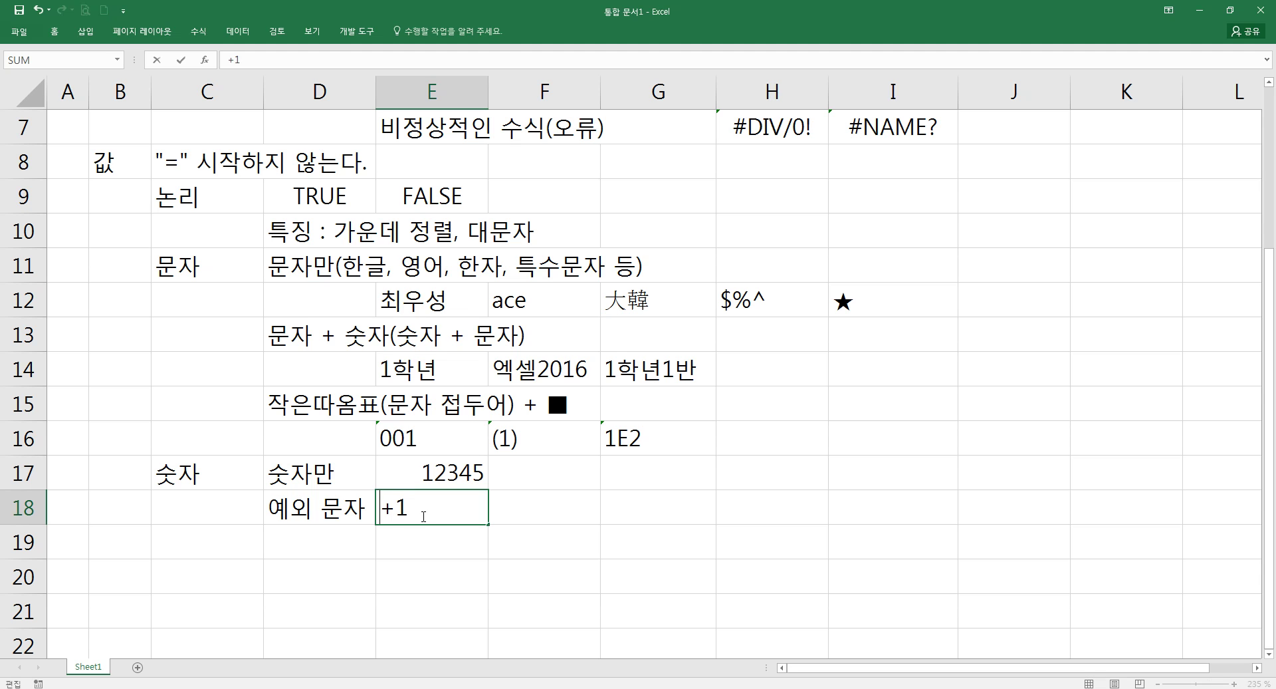
key(Return)
Enter -1 in F18 and prefix it with an apostrophe so it is stored as text
key(Right)
key(Up)
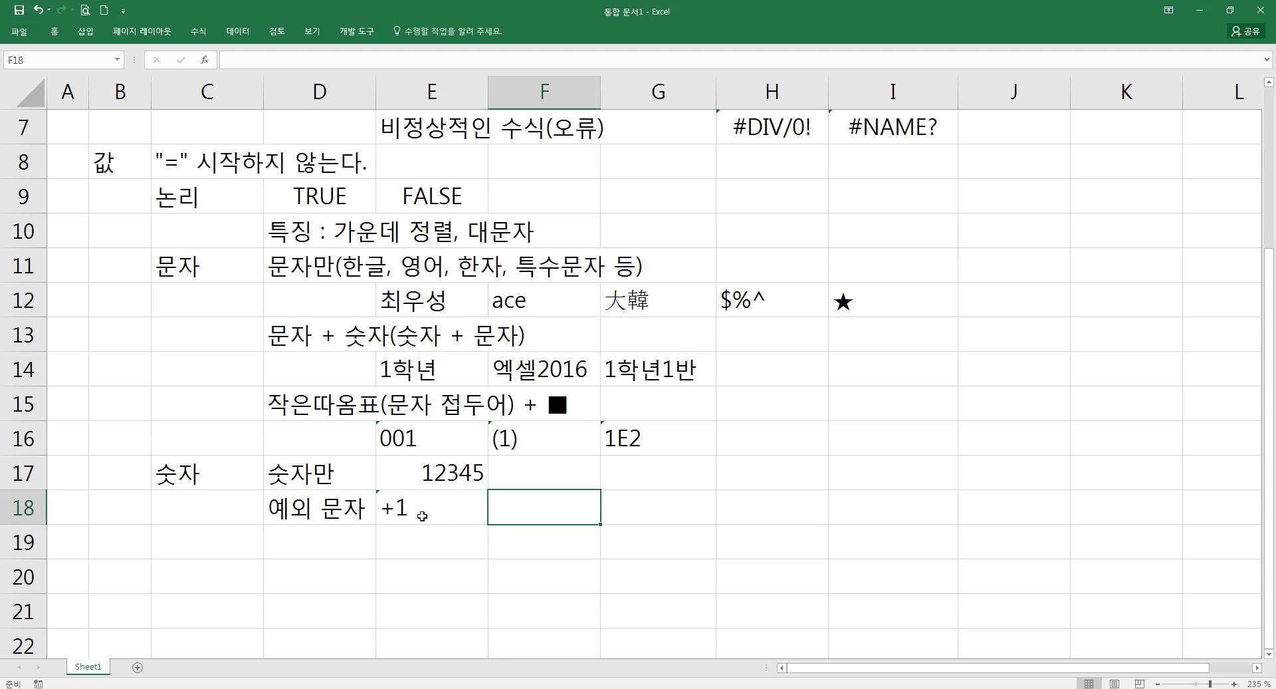
text(-1)
key(Return)
key(Up)
key(F2)
key(Left)
key(Left)
text(')
key(Return)
Enter '(1) in G18 as a text example of a number in parentheses
key(Up)
key(Right)
text('(1)
text())
key(Return)
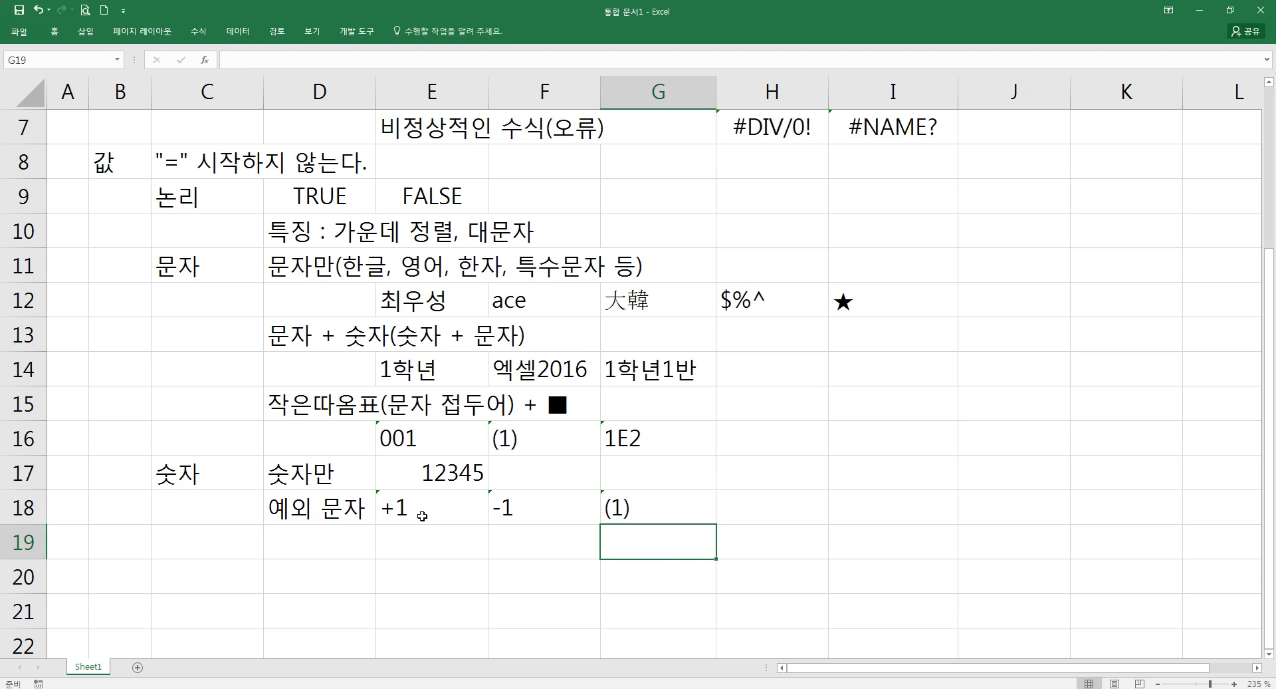
Review the exception character examples in row 18 from the 예외 문자 label through G18
key(Up)
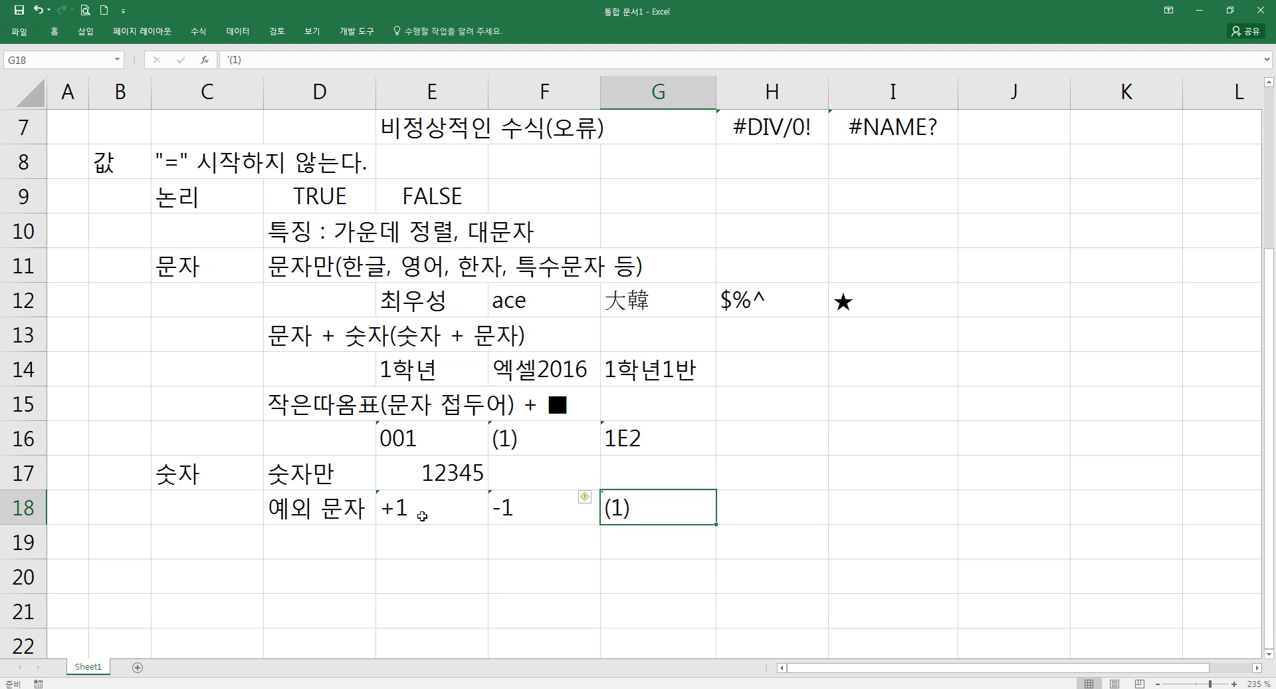
key(Left)
key(Left)
key(Left)
key(Left)
key(Left)
key(Right)
key(Right)
key(Right)
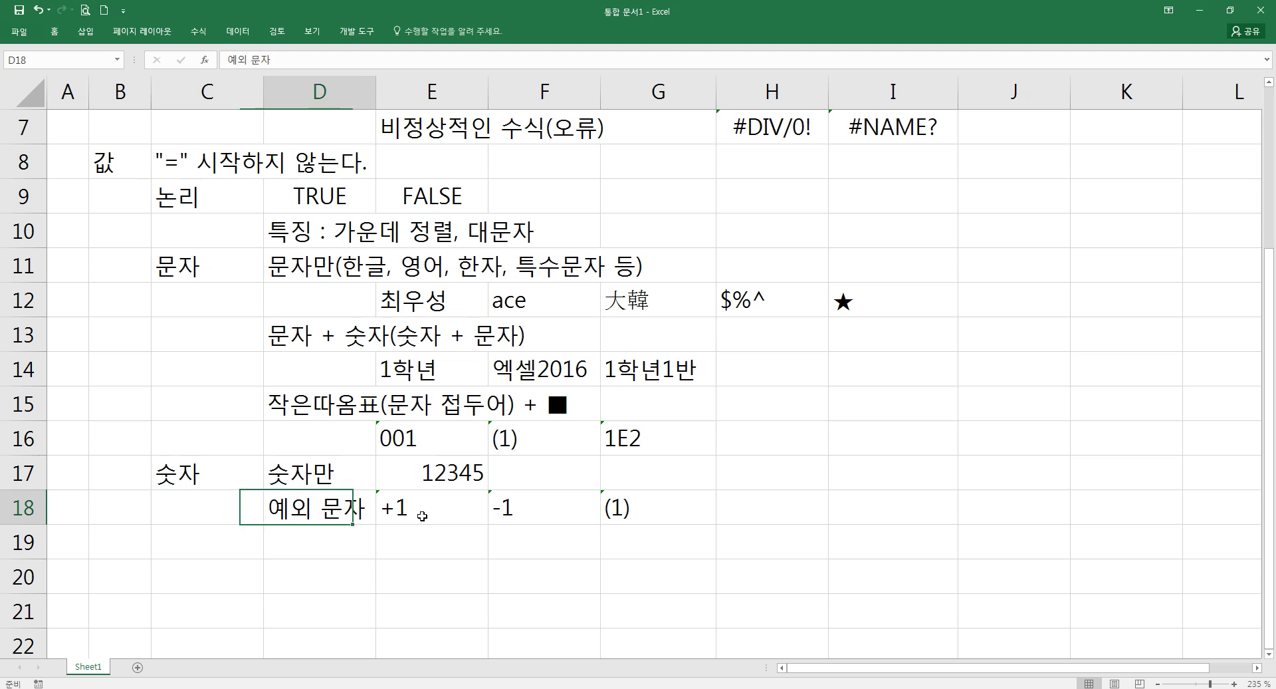
key(Right)
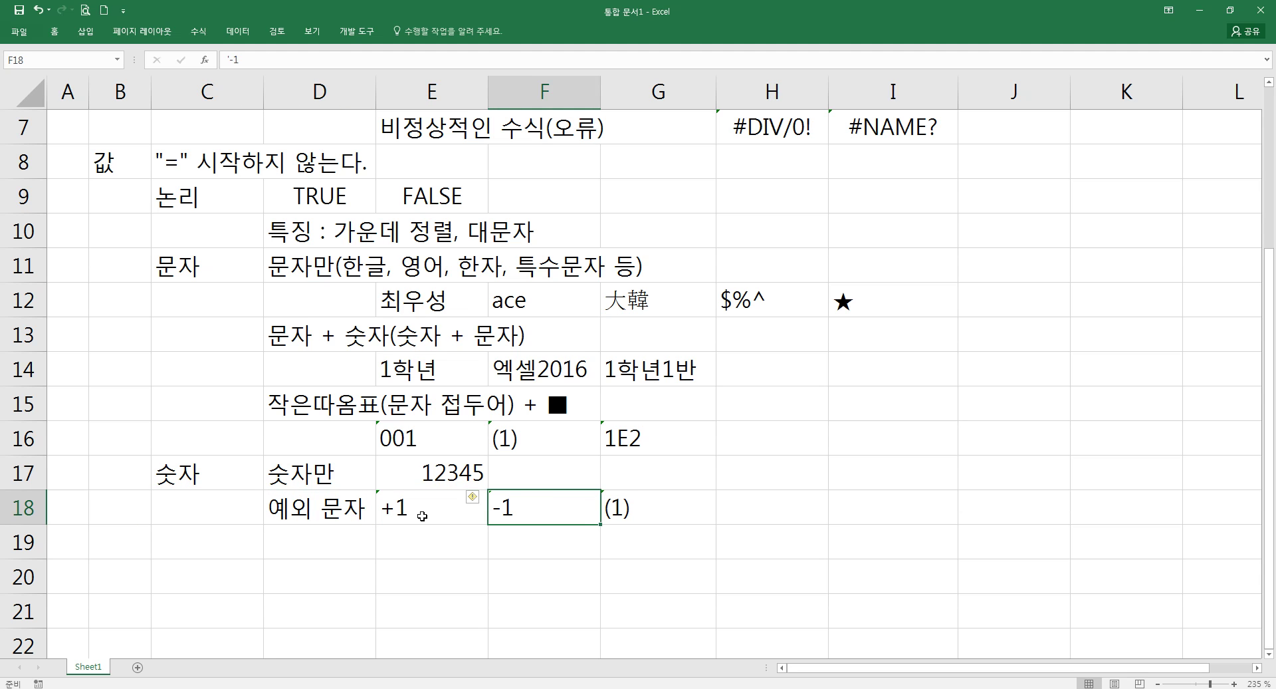
key(Right)
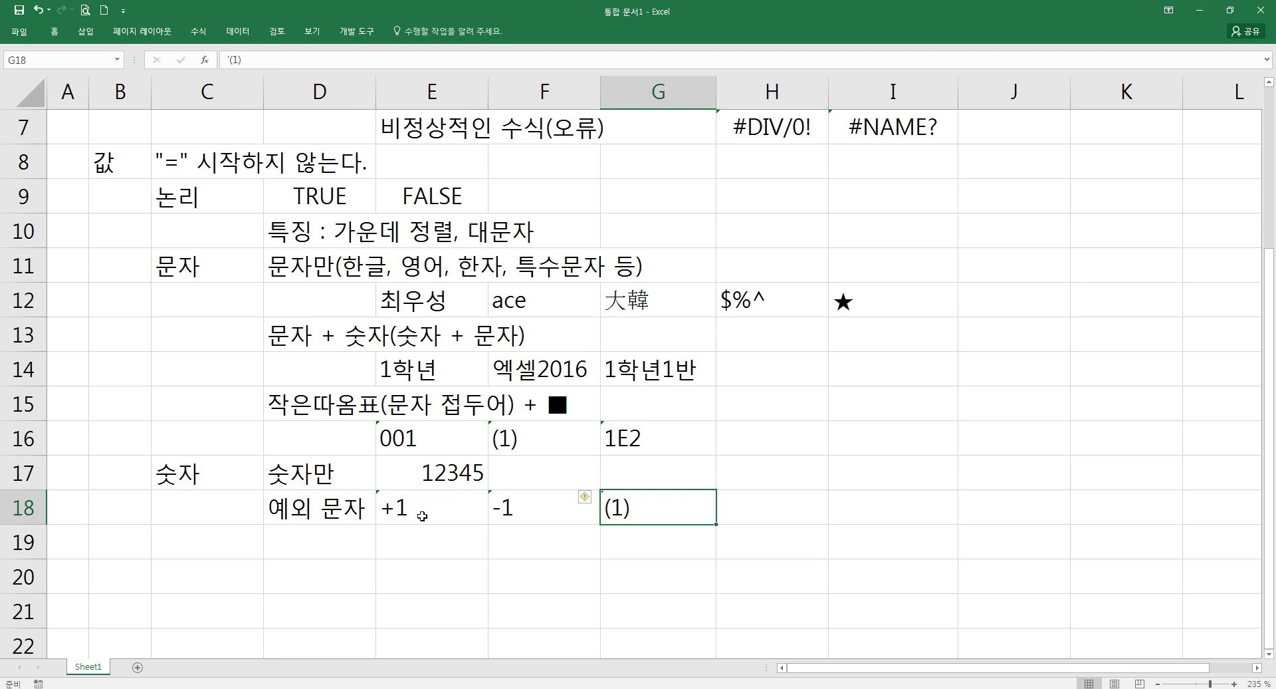
Enter the decimal number 1.2 in H18 as an example of the decimal point
key(Right)
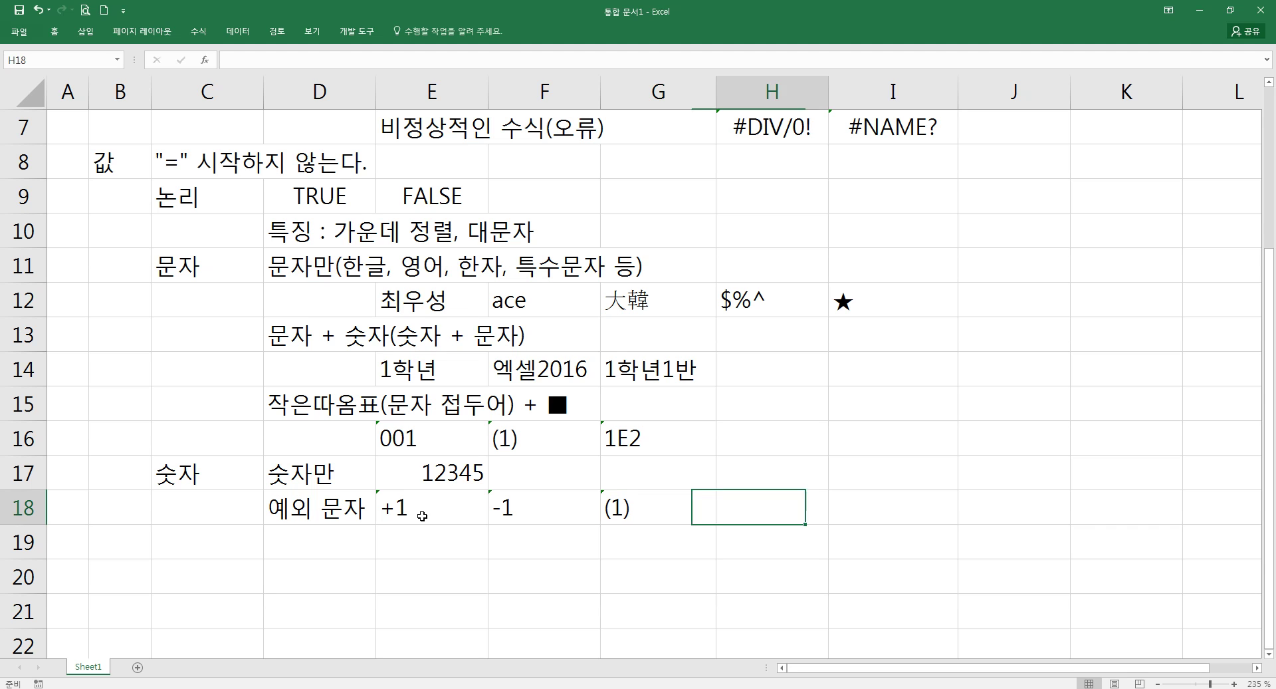
text(1.2)
key(Return)
key(Up)
Try entering 1.2.3 with two decimal points in H19, and clear the cell
key(Down)
text(1.2.3)
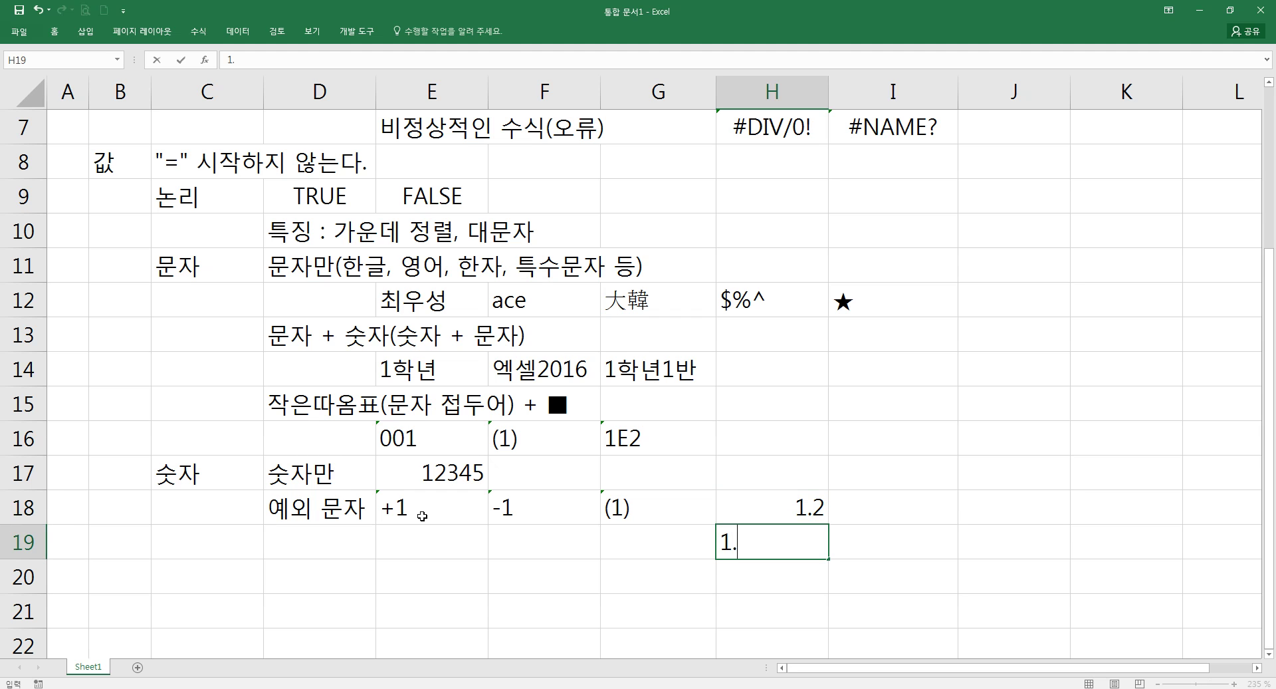
key(Return)
key(Up)
key(Delete)
key(Up)
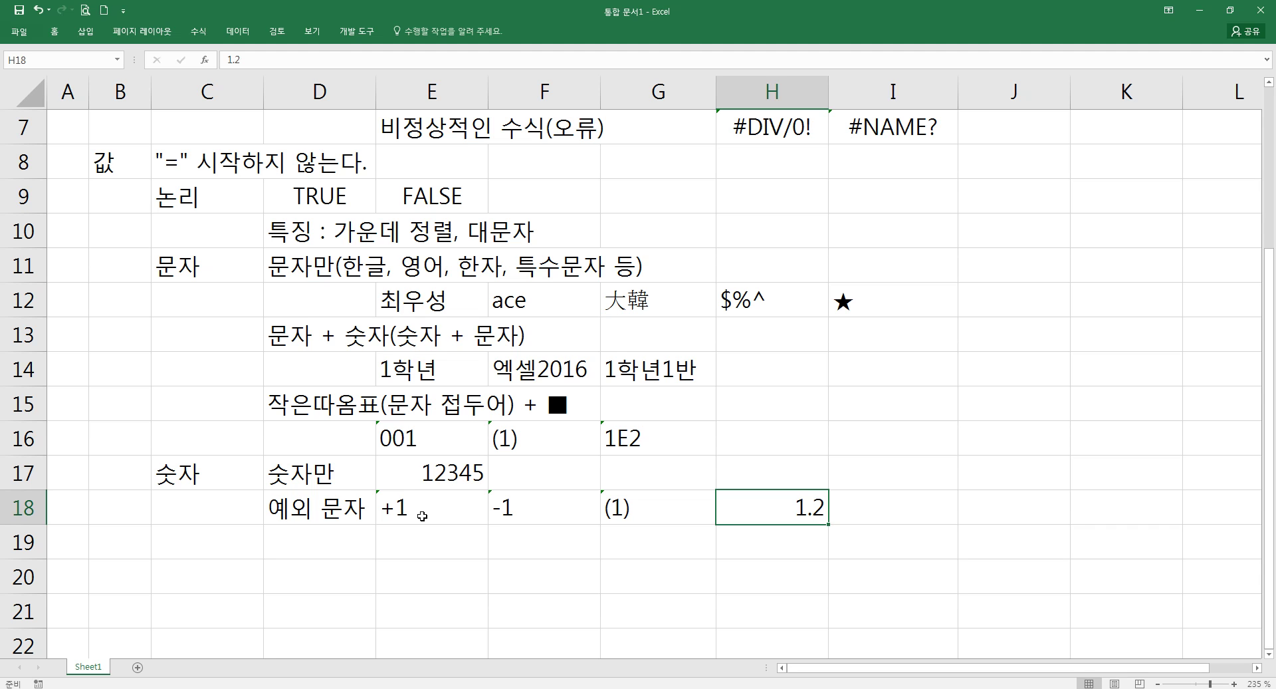
Test the entries 1. and .2 in H19, clear the cell, and return to row 18
key(Down)
text(1.)
key(Return)
key(Up)
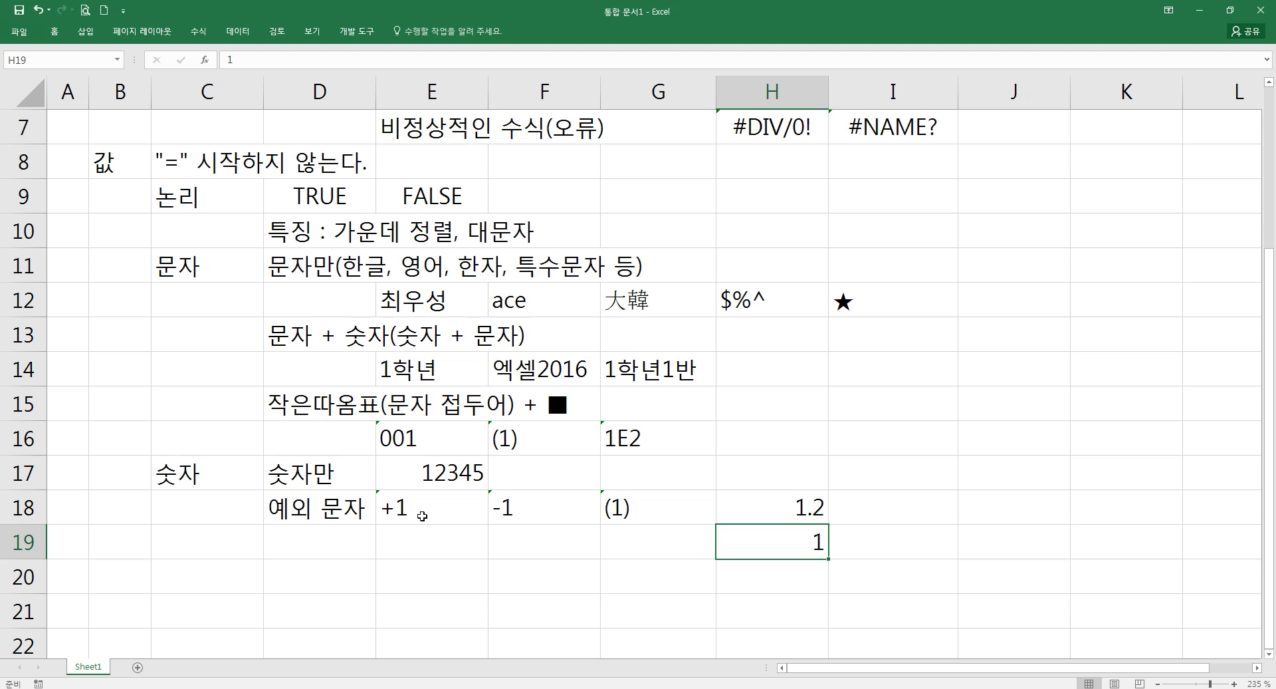
text(.2)
key(Return)
key(Up)
key(Delete)
key(Up)
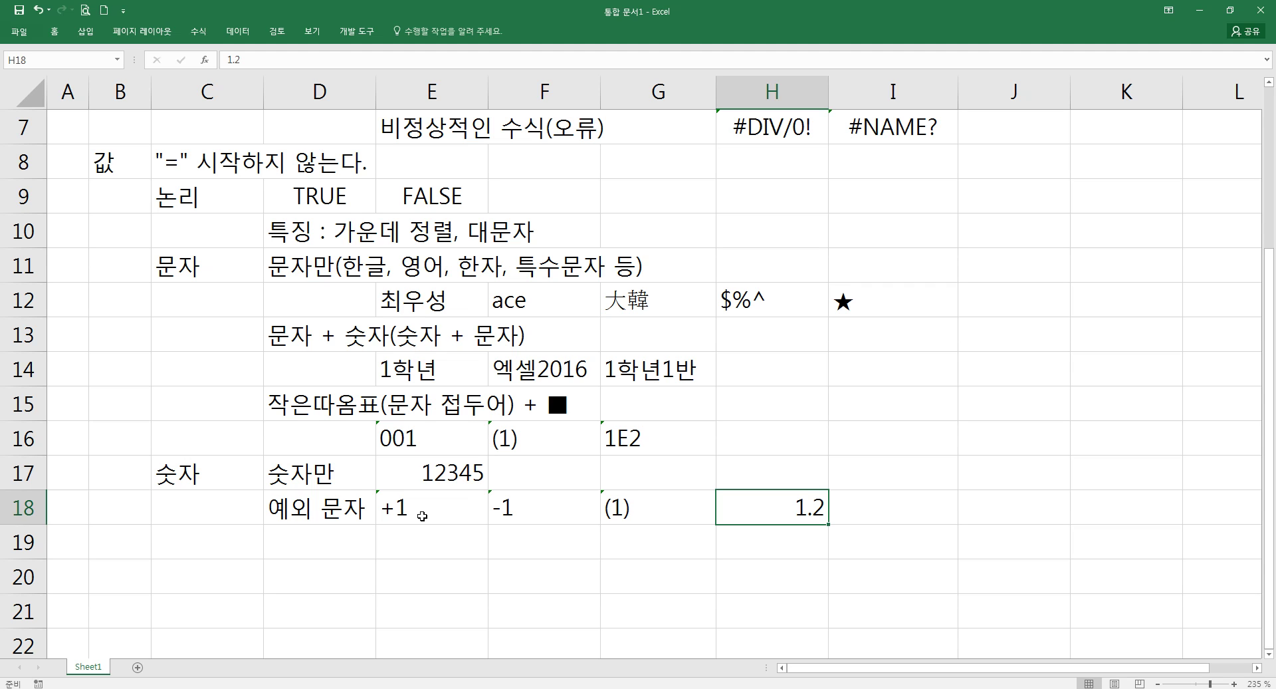
key(Up)
key(Down)
key(Right)
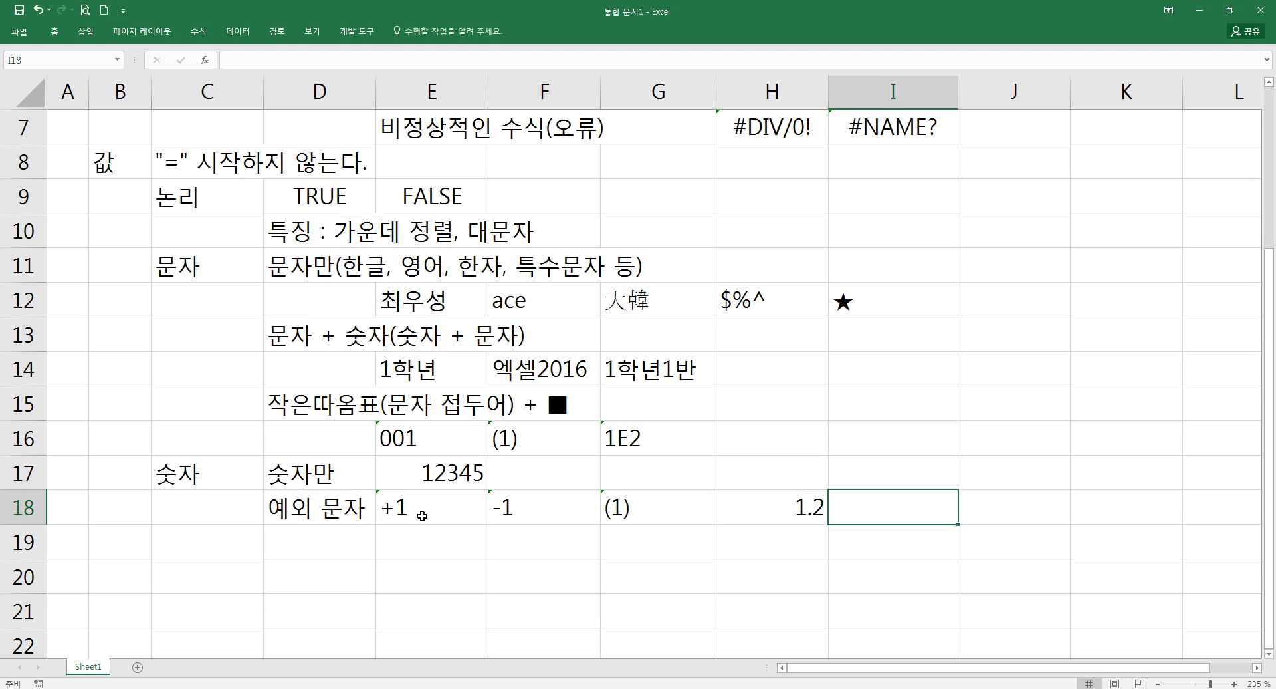
Enter 12,345 in I18 as an example of the thousands separator
text(12,234)
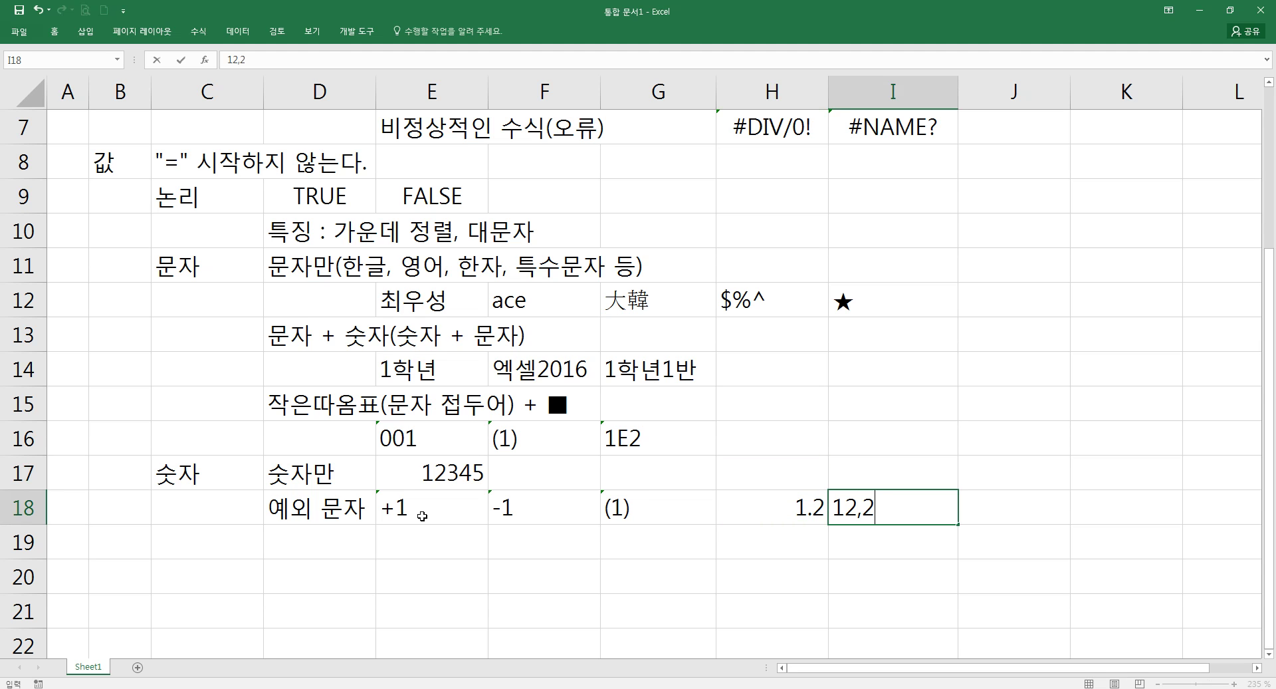
key(BackSpace)
key(BackSpace)
key(BackSpace)
text(345)
key(Return)
key(Up)
key(Right)
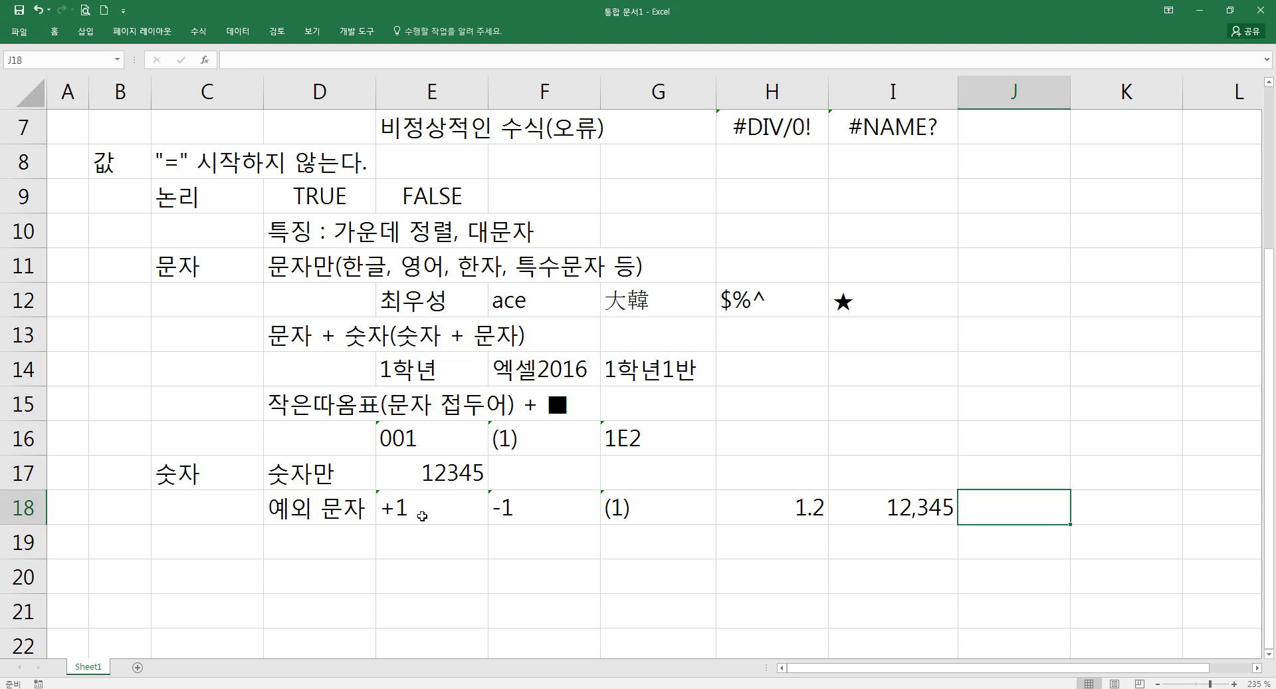
Enter ₩12,345 in J18 as an example of the currency symbol
text(₩)
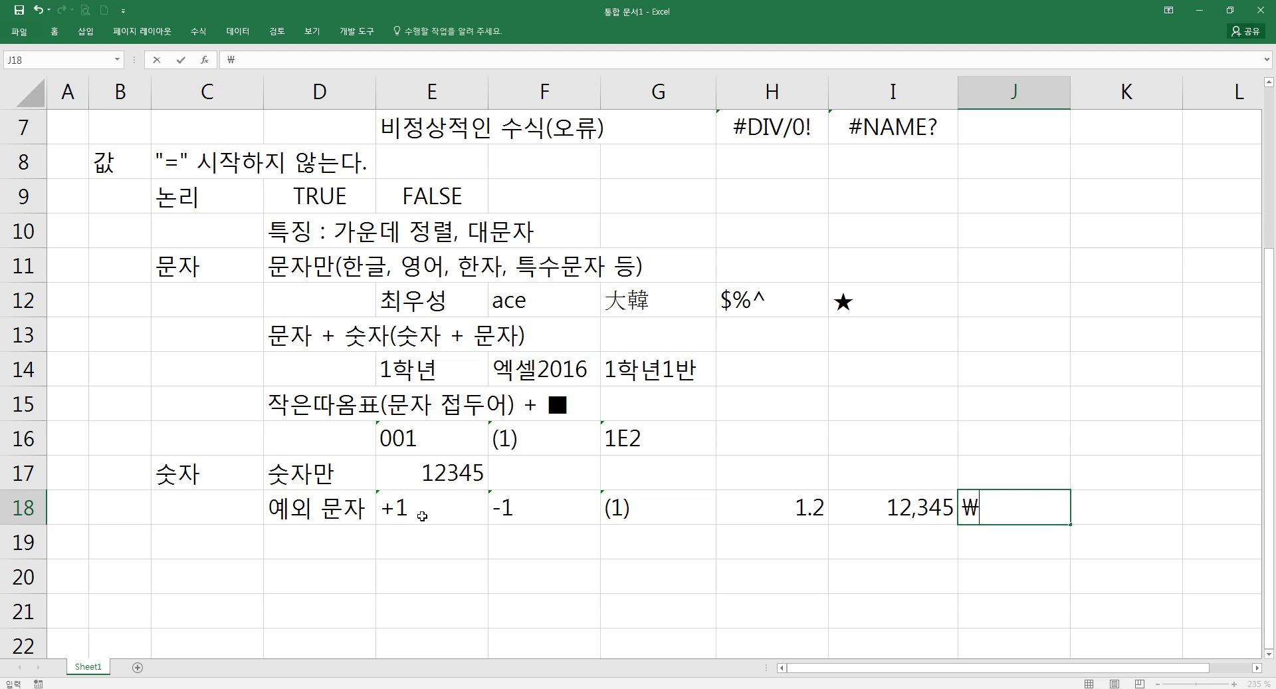
text(12,345)
key(Return)
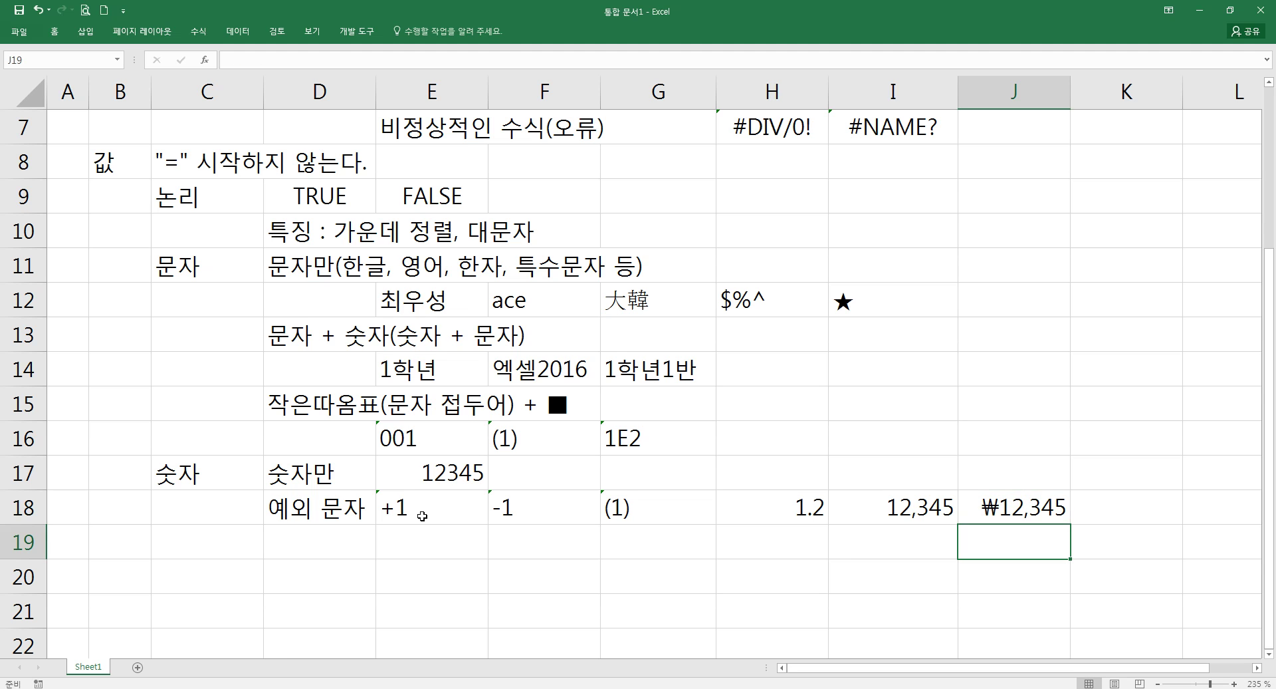
key(Up)
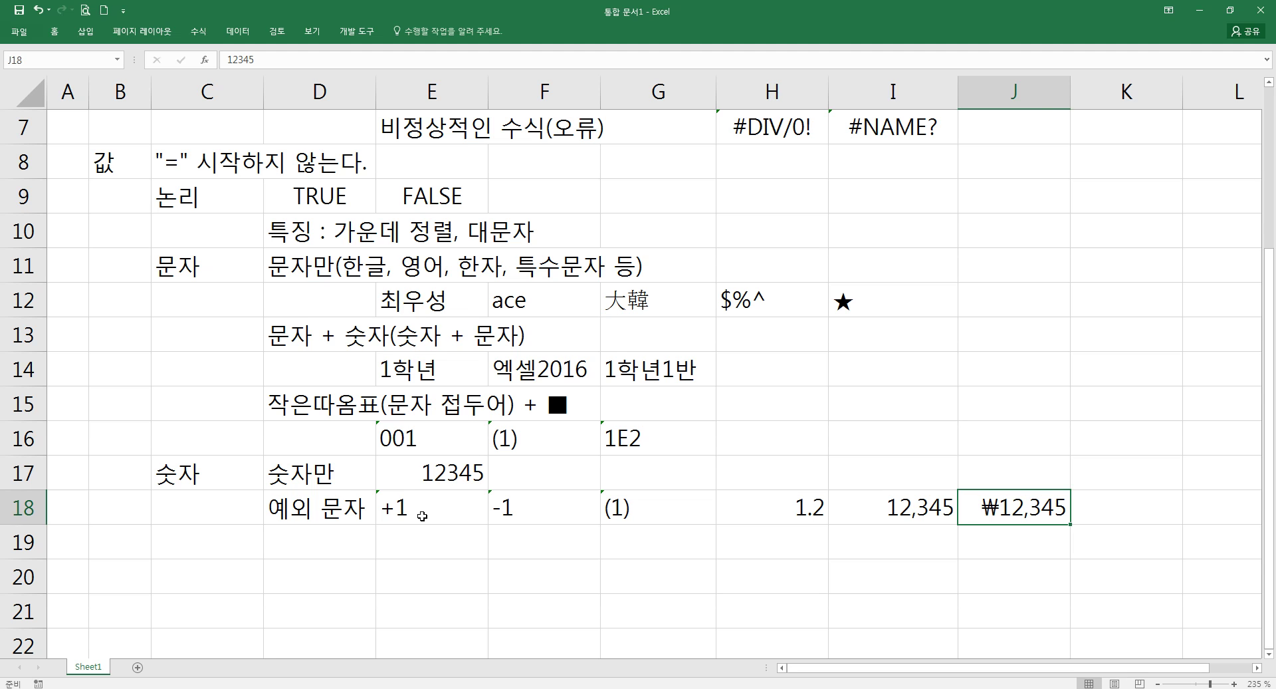
Review the exception character examples in row 18 from G18 through J18
key(Right)
key(Left)
key(Left)
key(Left)
key(Left)
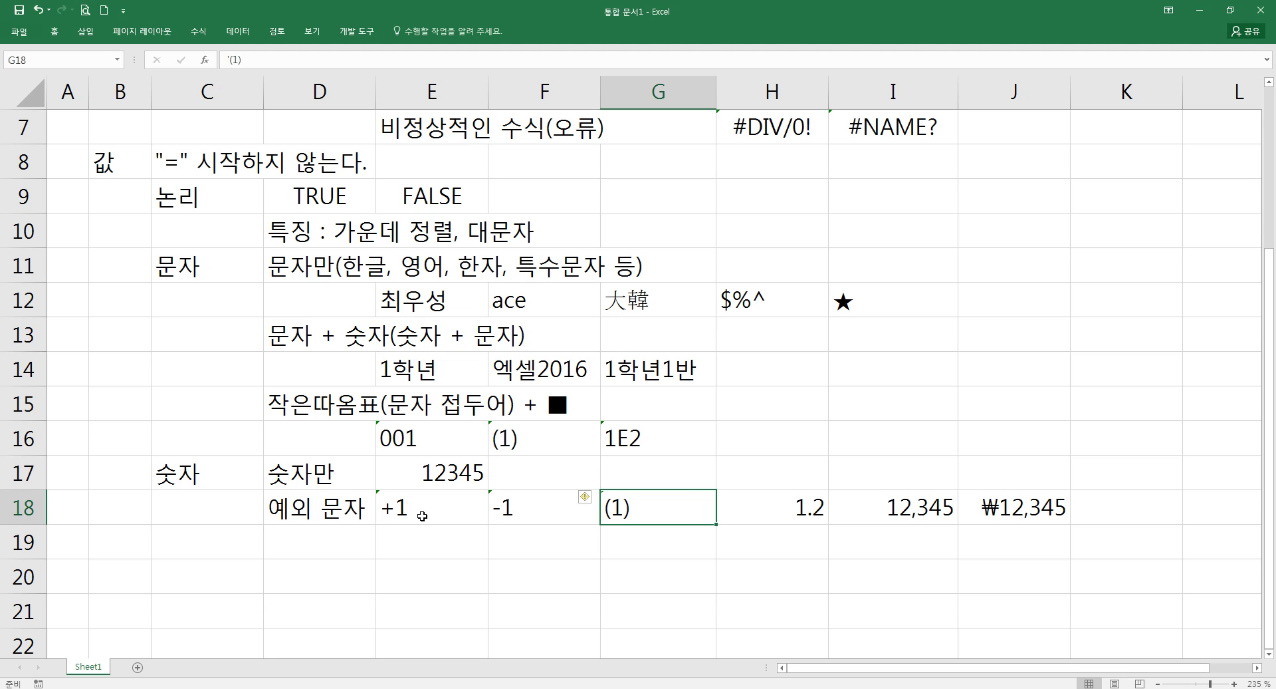
key(Right)
key(Right)
key(Right)
key(Right)
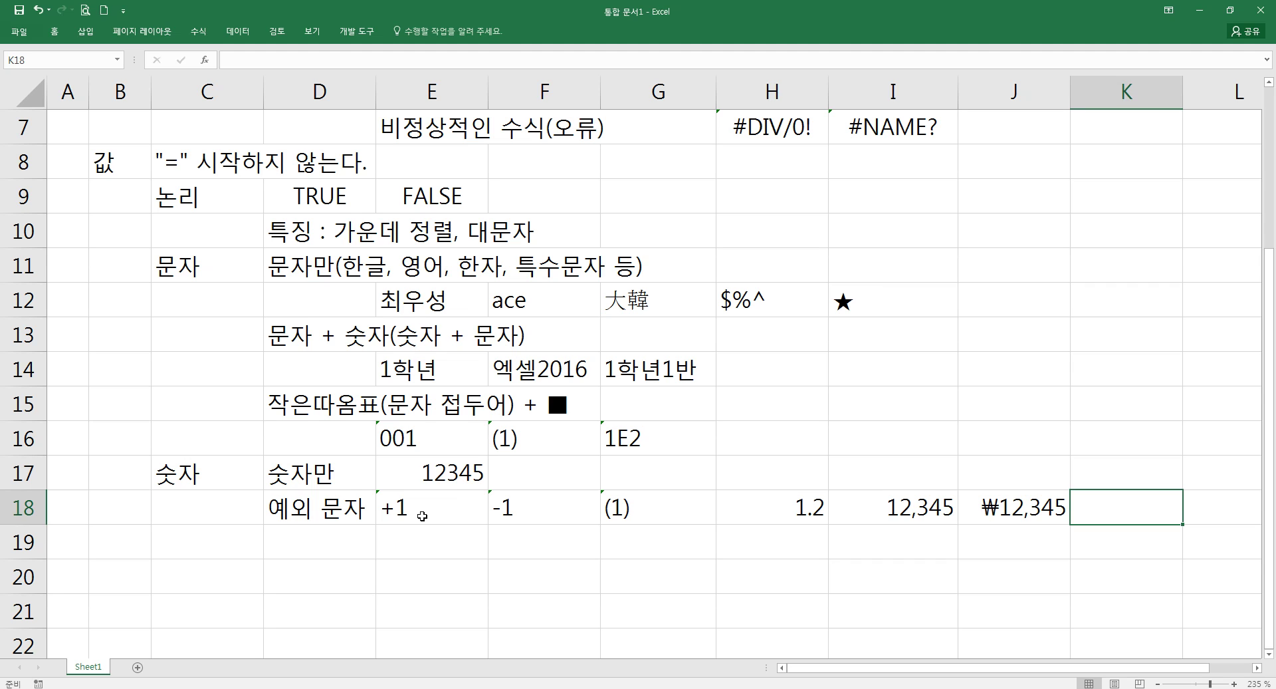
Enter 5% in K18 as an example of the percent sign
text(5%)
key(Return)
key(Up)
Test the entry %5 with the percent sign in front in K19, and clear the cell
key(Down)
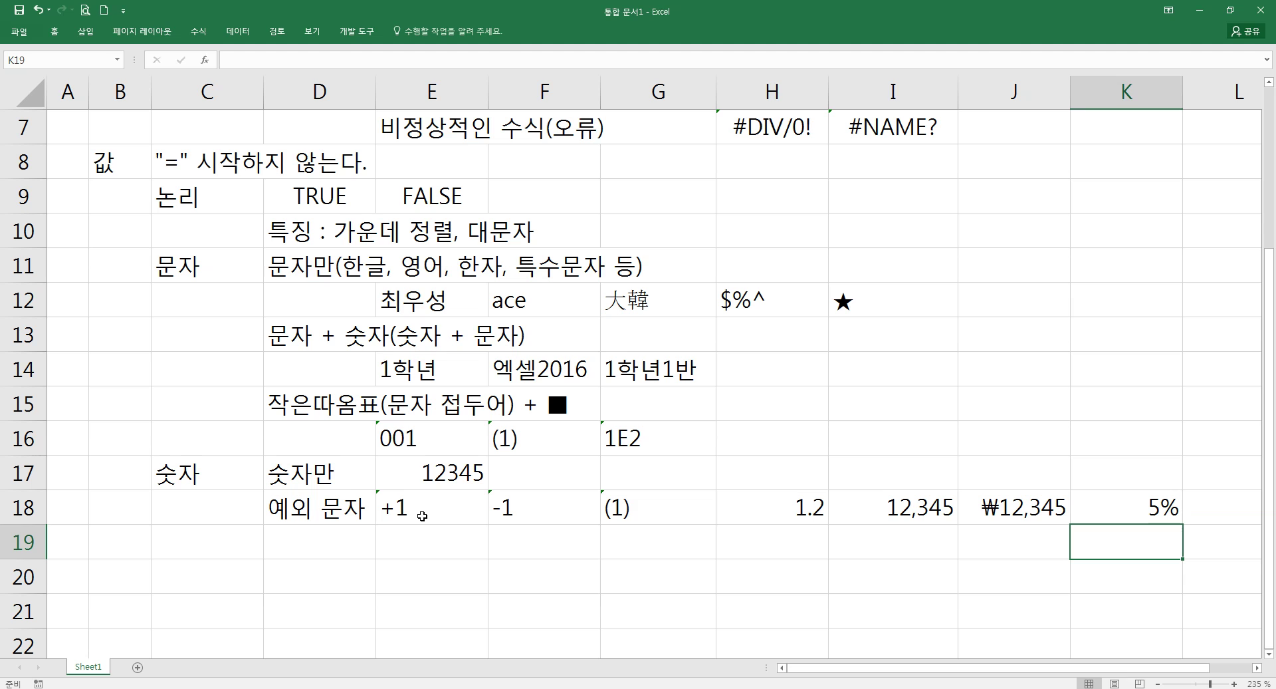
text(%5)
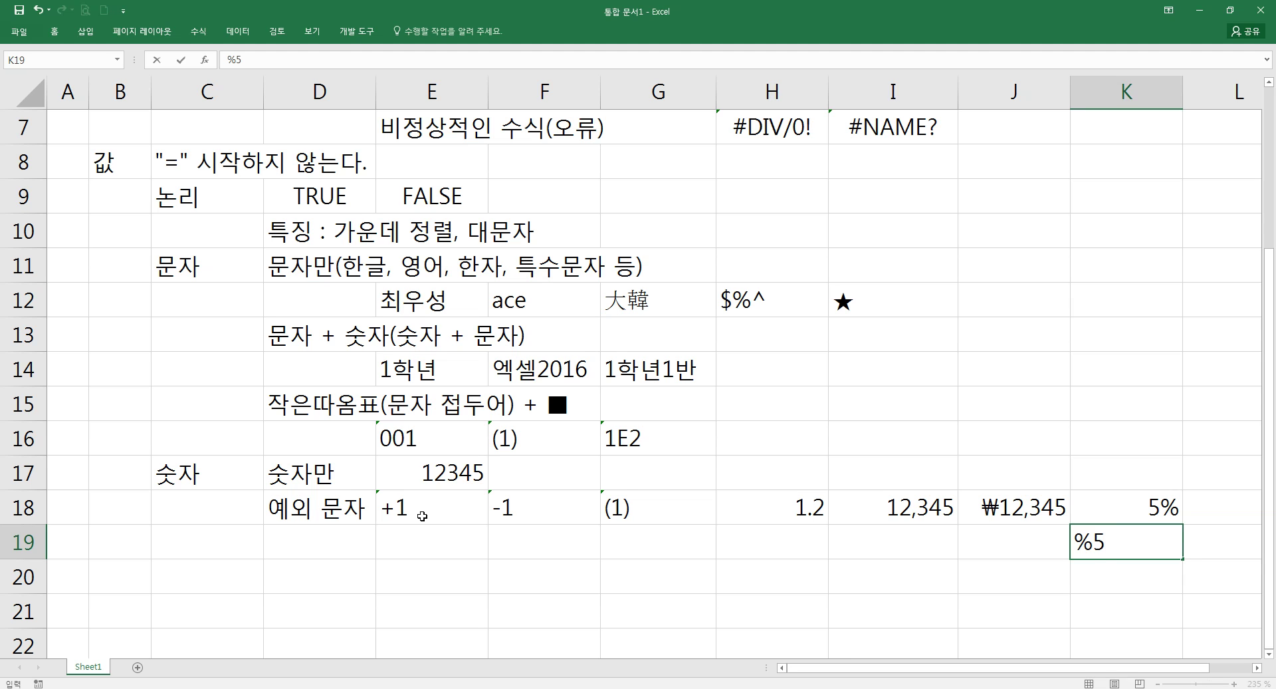
key(Return)
key(Up)
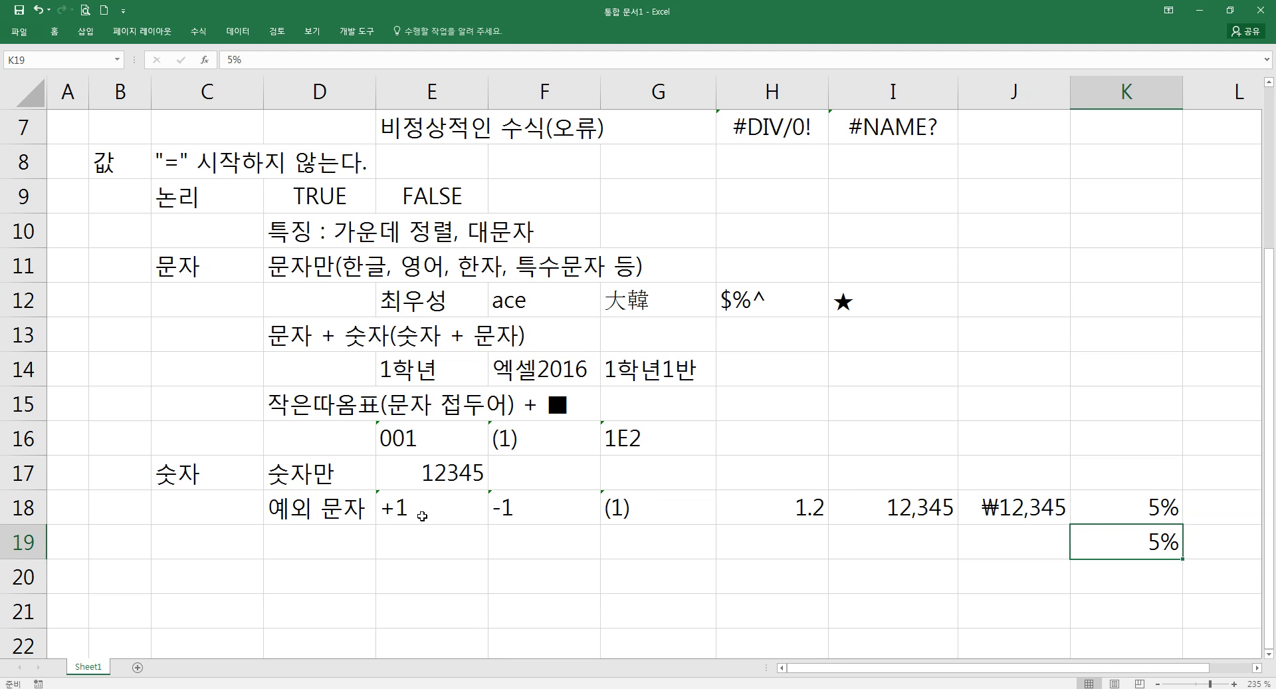
key(Delete)
Try entering +1 in K19, and undo the entry
key(Up)
key(Left)
key(Right)
key(Down)
text(+1)
key(Return)
key(Up)
key(ctrl+z)
Test the entries +1 and 1- in K17, and clear the cell
key(Up)
key(Up)
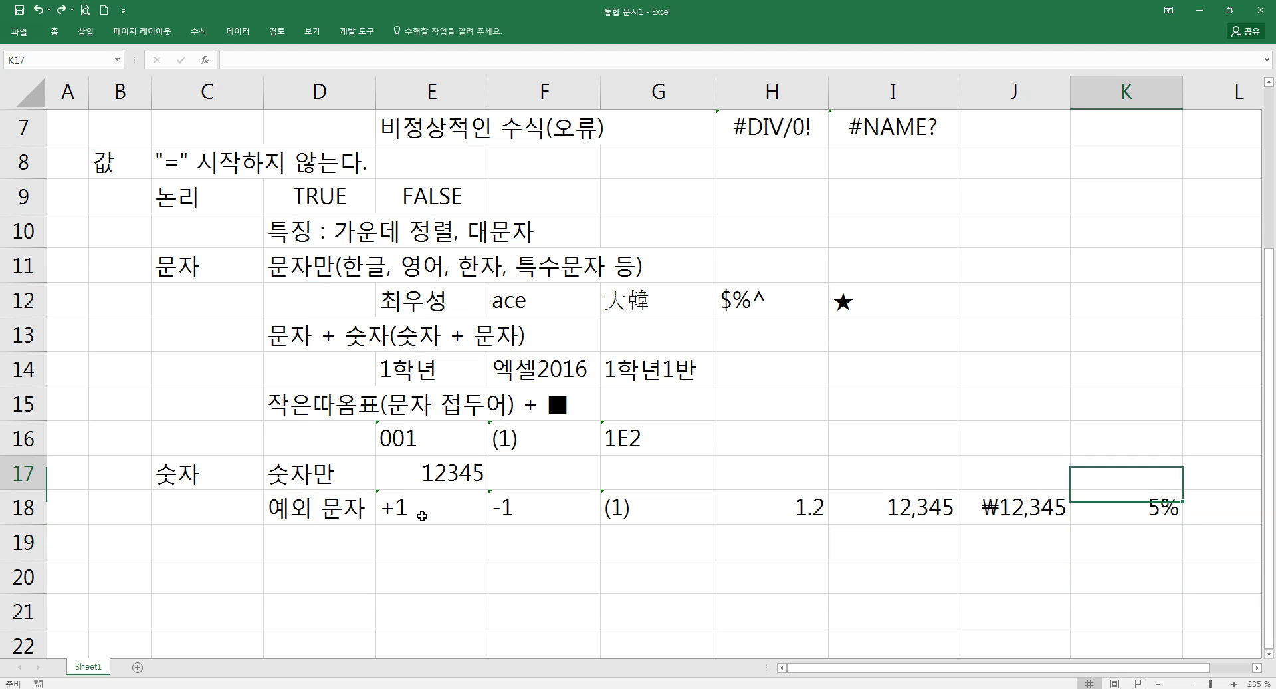
text(+1)
key(Return)
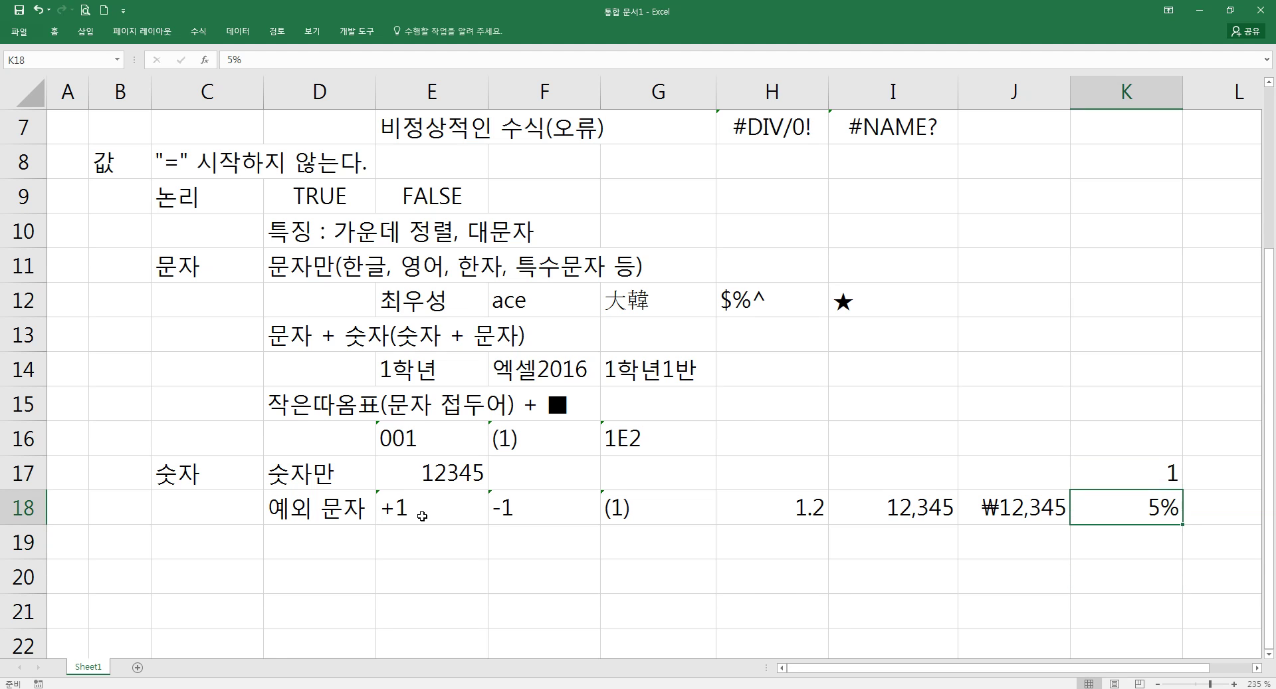
key(Down)
key(Up)
key(Up)
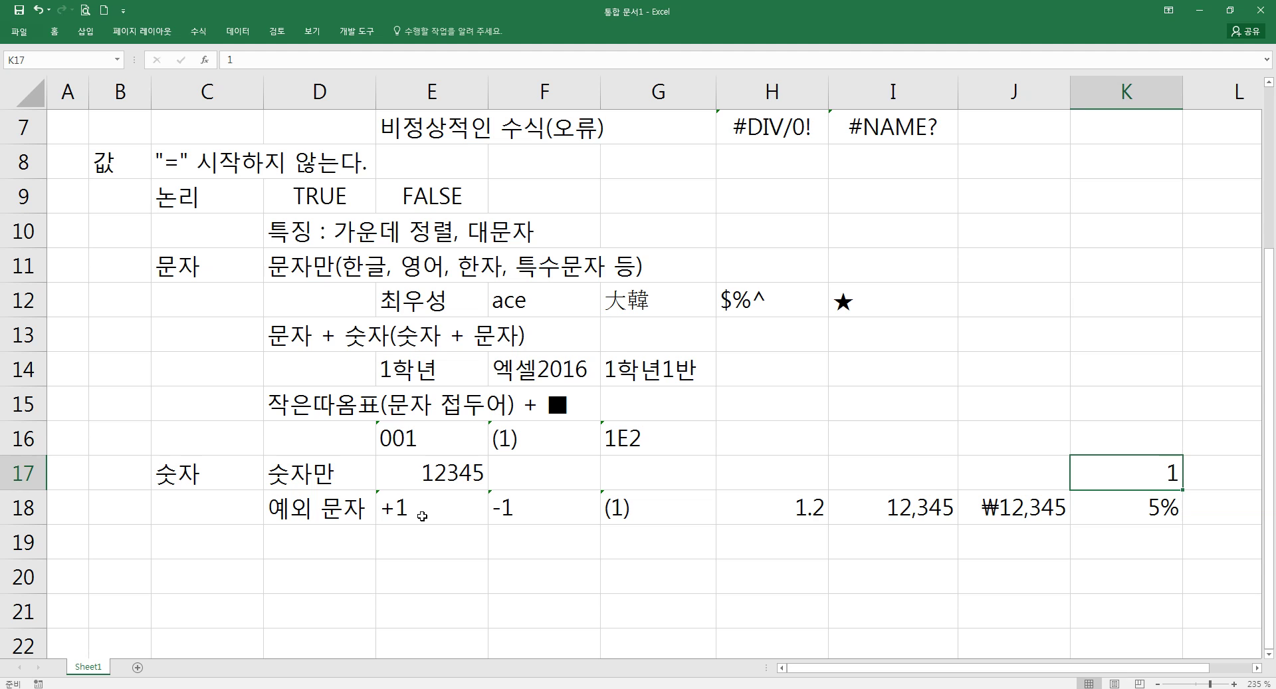
text(1-)
key(Return)
key(Up)
key(Delete)
Enter 1e2 in E19 as an example of exponential notation
key(Down)
key(Down)
key(Left)
key(Left)
key(Left)
key(Left)
key(Left)
key(Left)
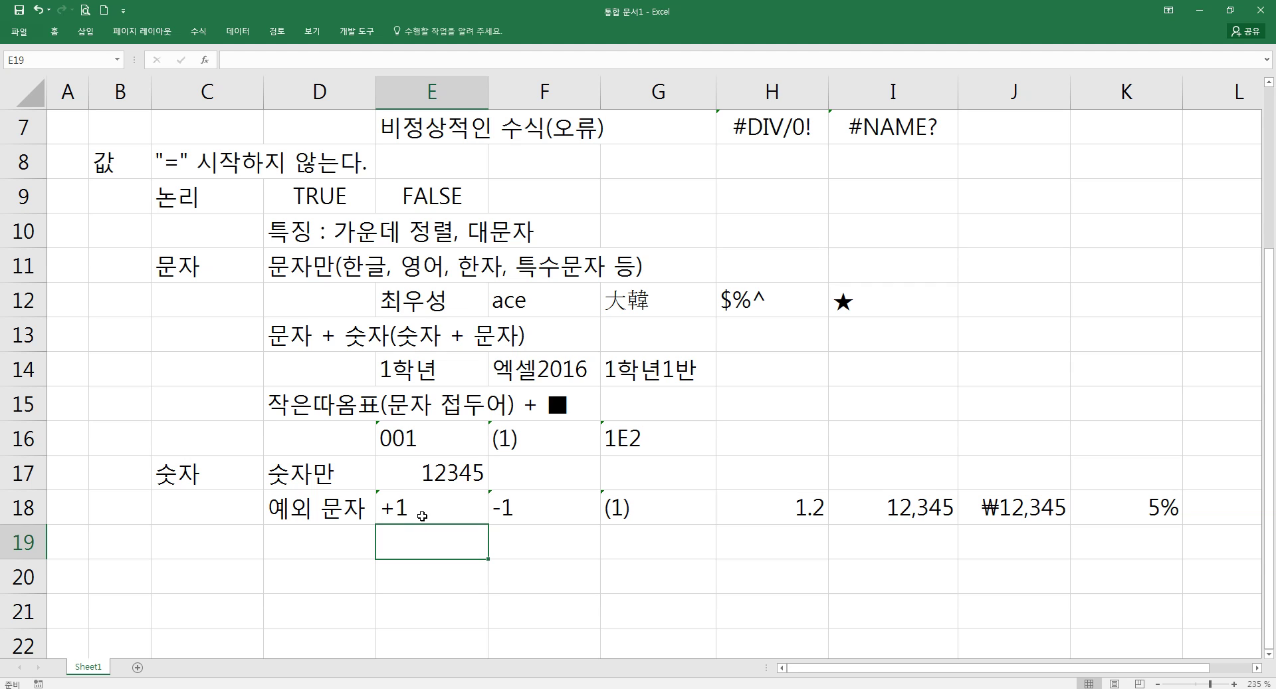
text(1e)
key(BackSpace)
text(e)
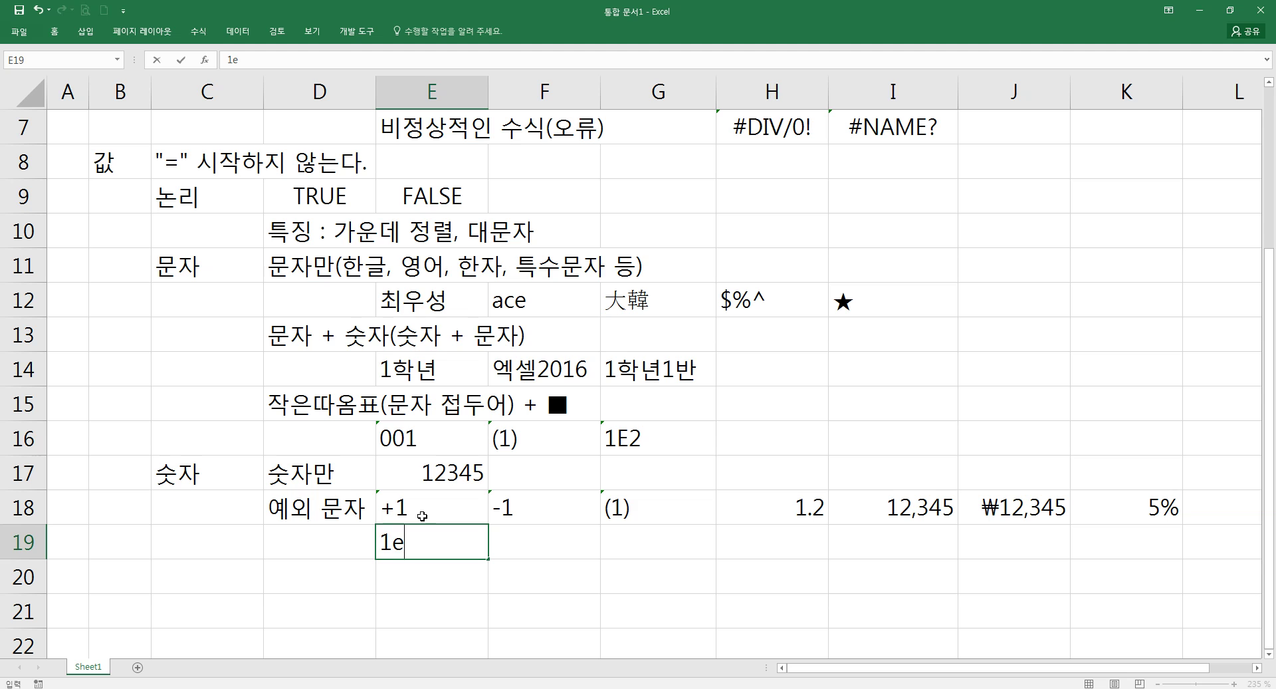
text(2)
key(Return)
key(Up)
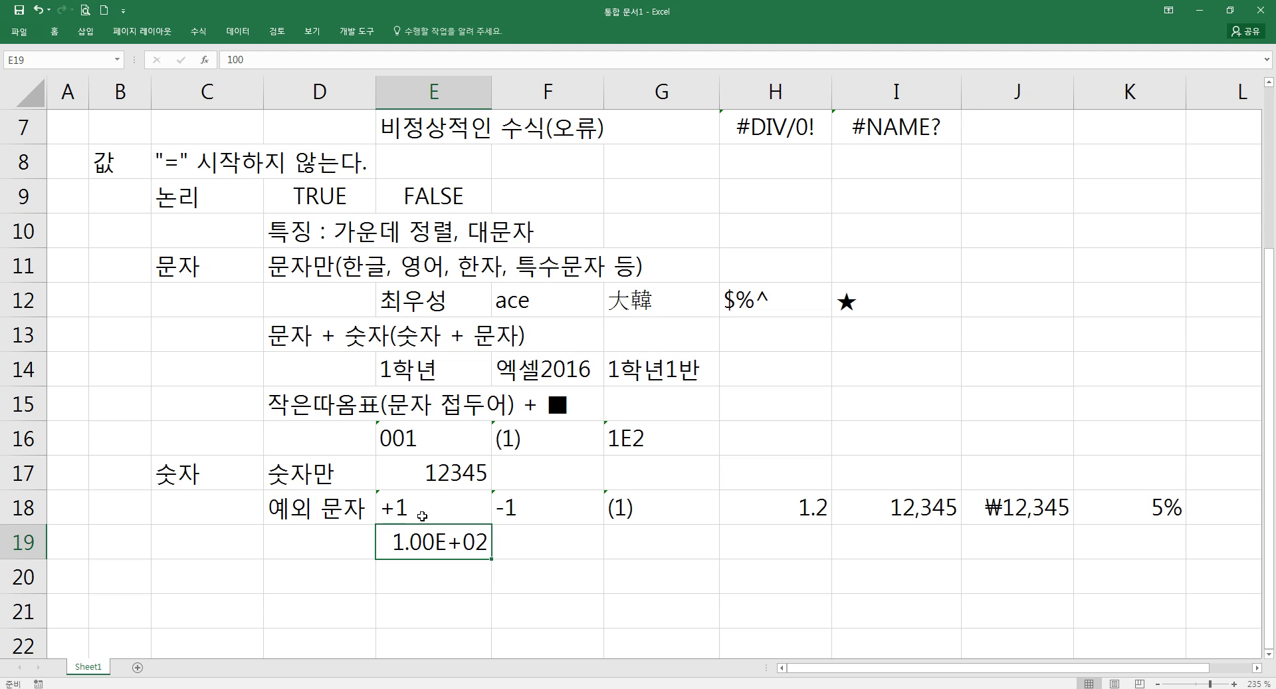
Enter the fraction 0 1/4 in F19 as an exception character example
key(Right)
key(Left)
key(Right)
key(Right)
key(Left)
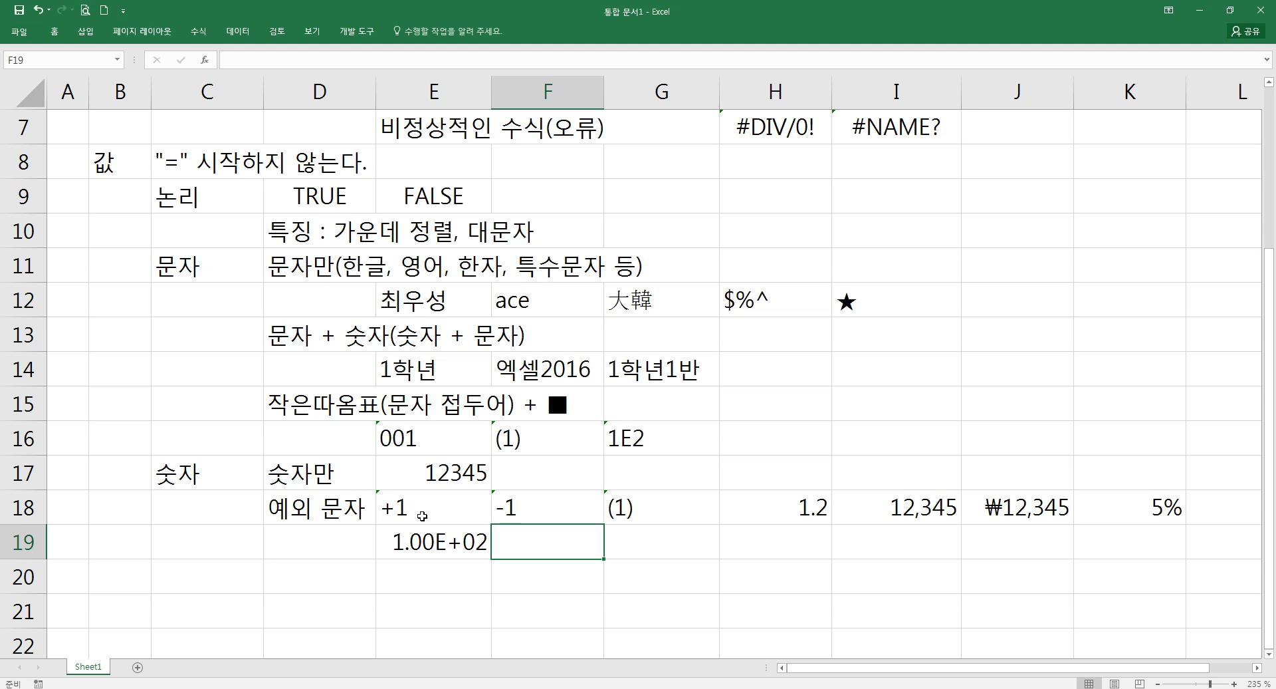
text(0 1/4)
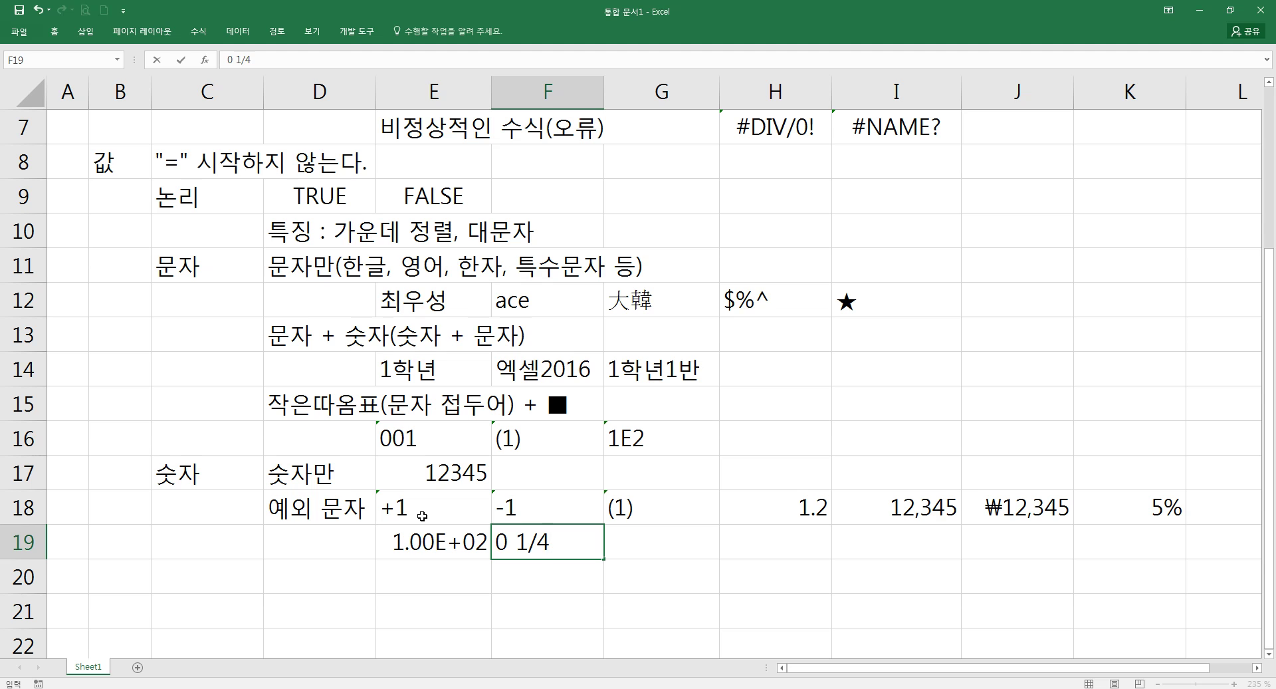
key(Return)
key(Up)
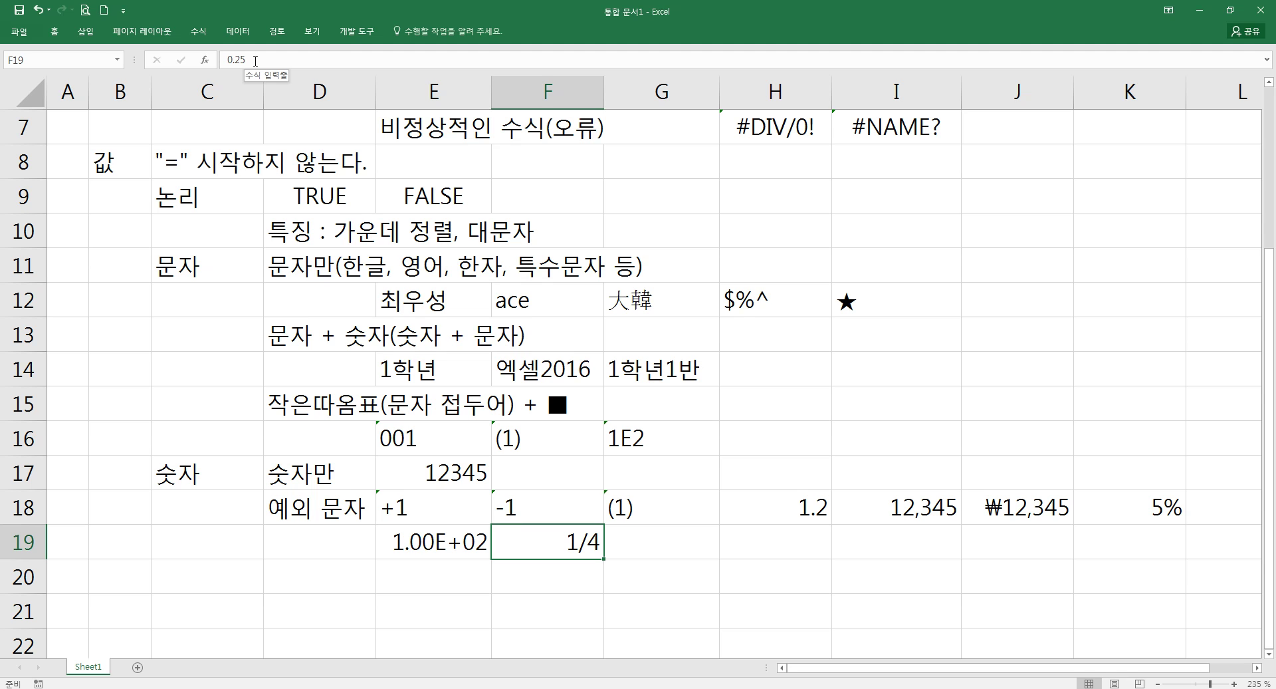
Compare the stored values of E19 and F19 with how the cells display them
click(434, 536)
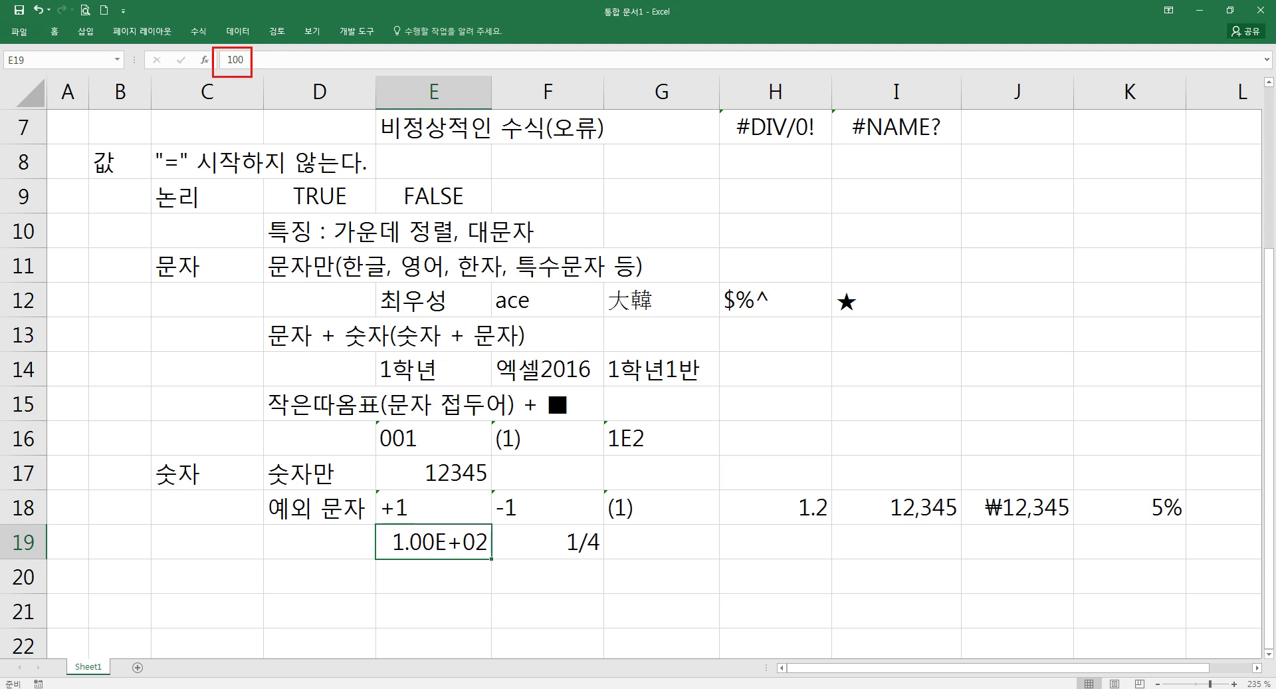
mouse_move(380, 519)
mouse_down()
mouse_move(465, 565)
mouse_move(542, 570)
mouse_up()
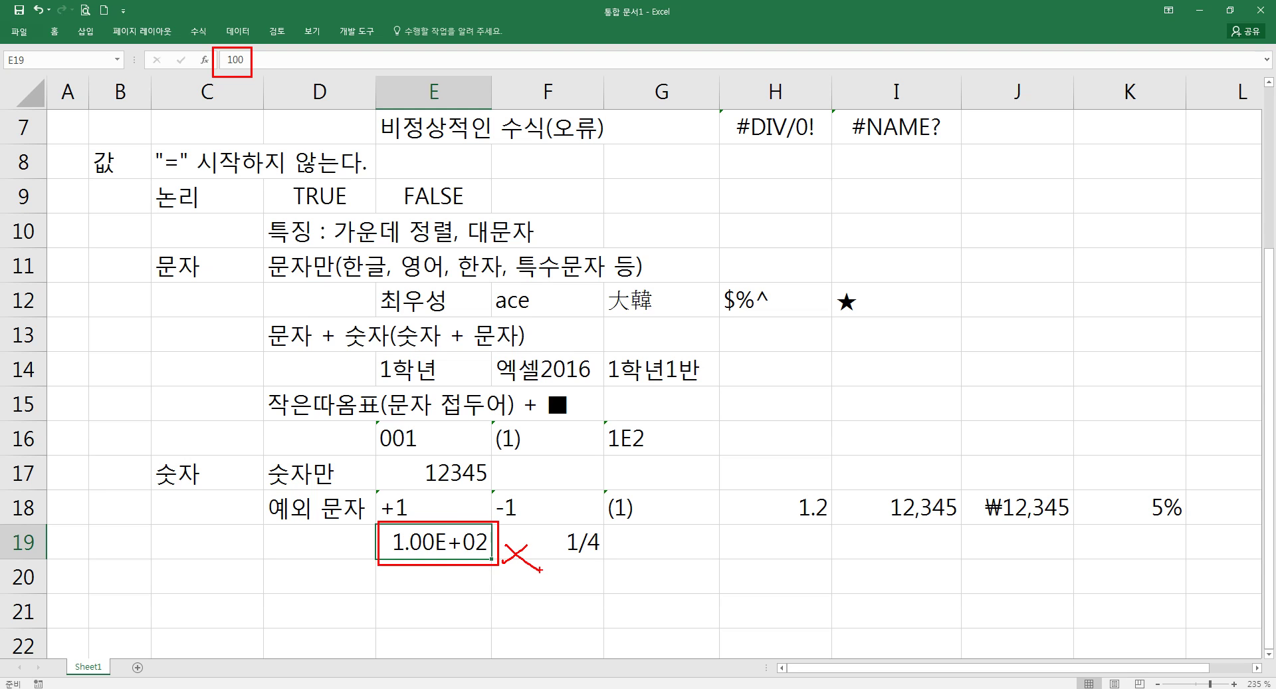
key(Escape)
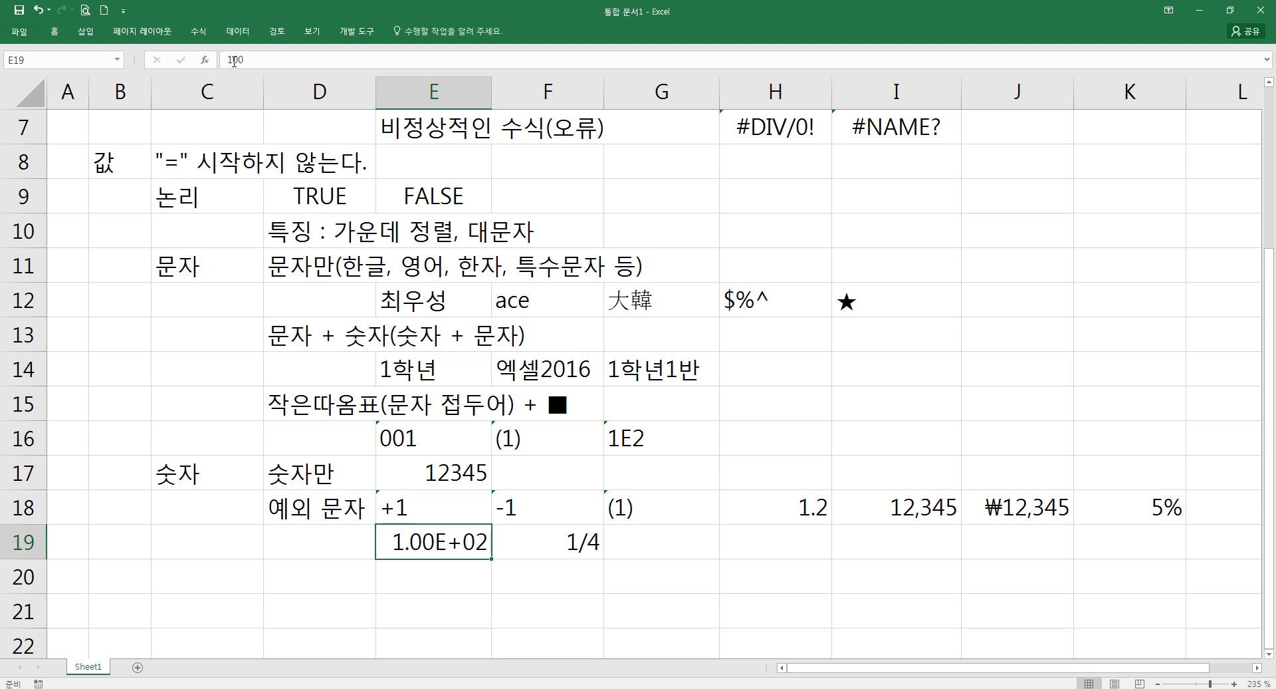
click(566, 543)
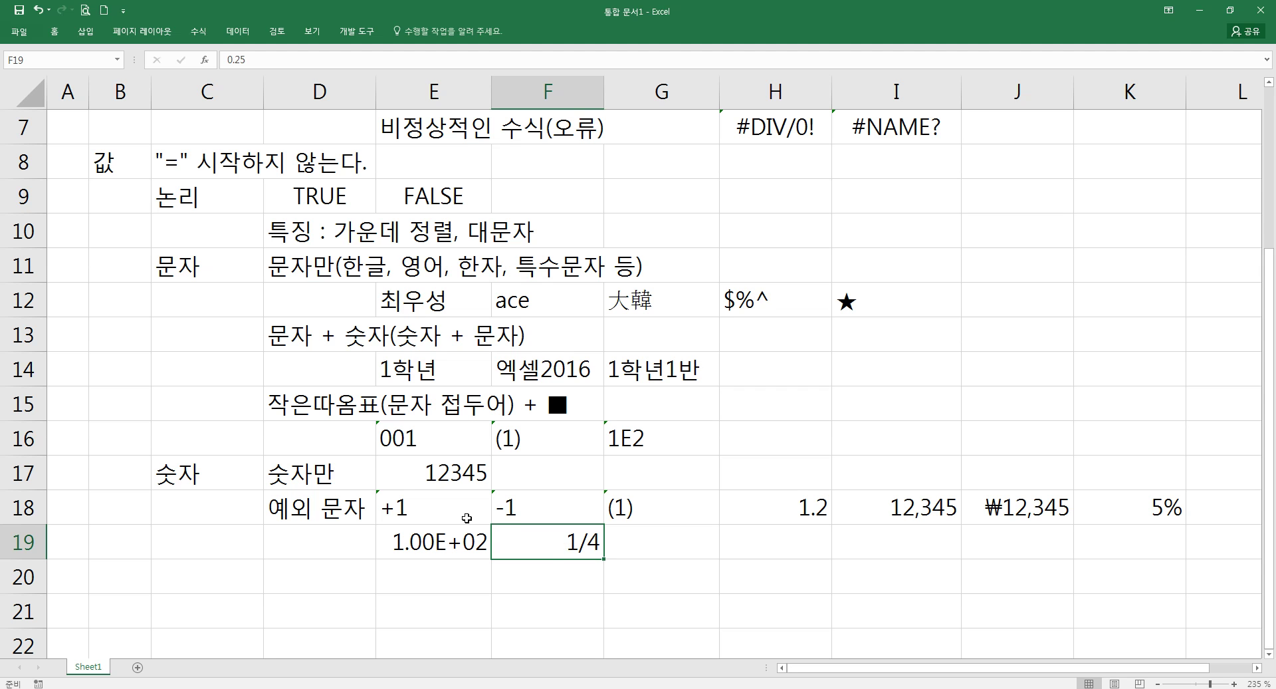
Insert a blank row above the 숫자 section at row 17
right_click(30, 472)
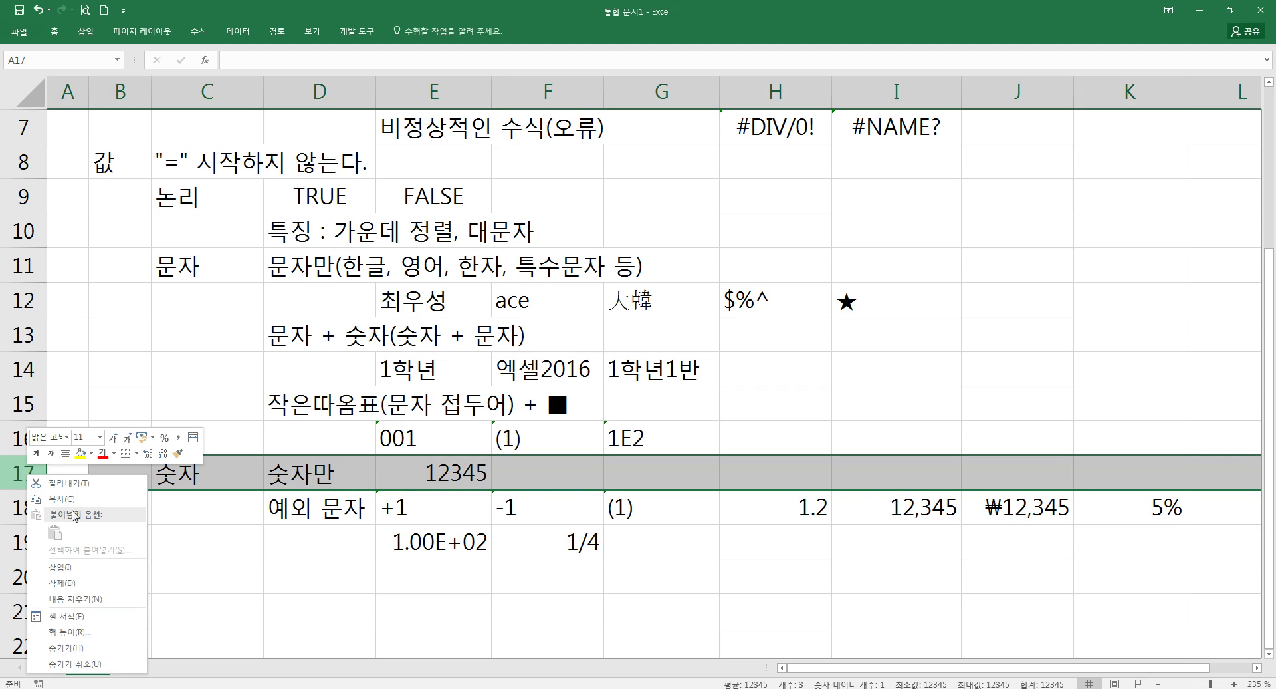
click(70, 564)
click(372, 495)
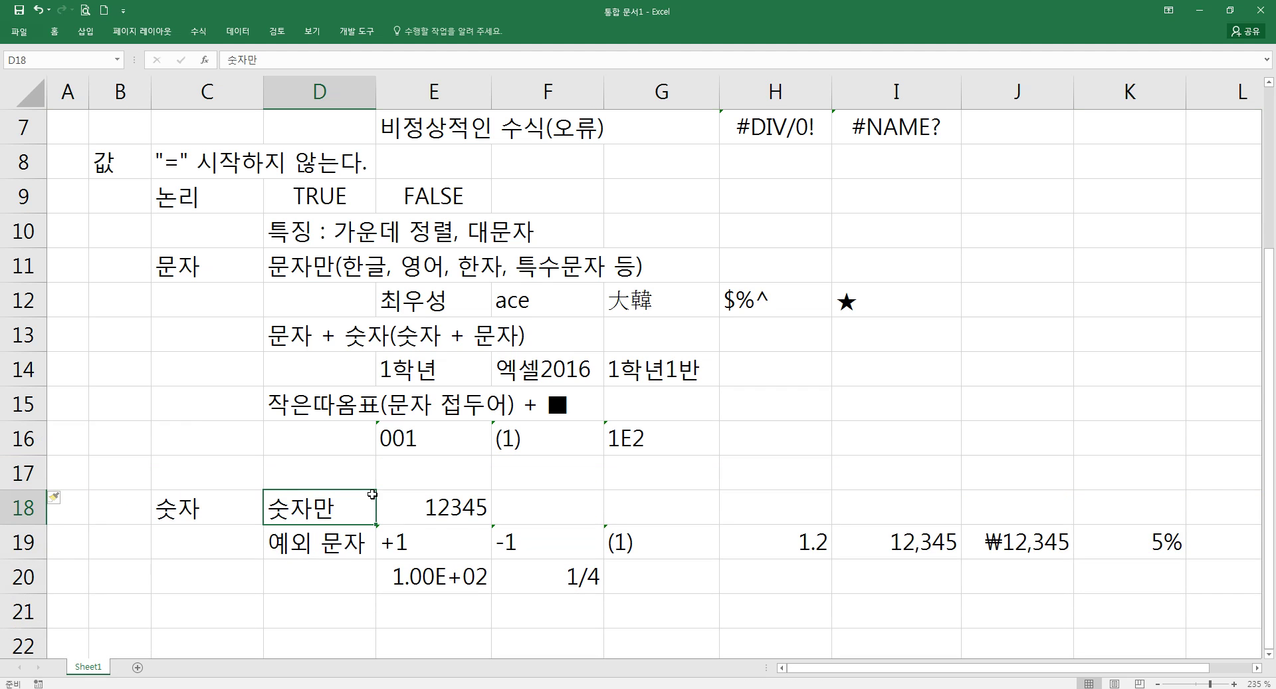
Enter the note "특징 : 왼쪽정렬" in D17 to describe the text data type
click(351, 466)
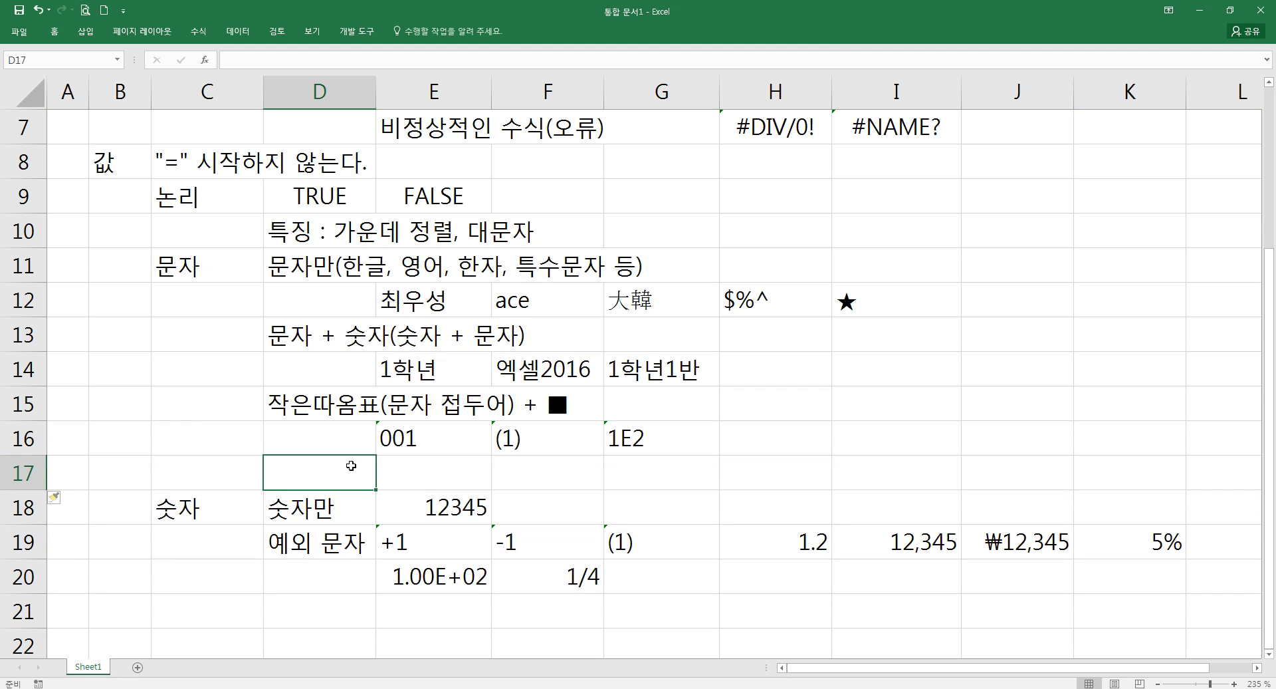
text(xmr)
key(BackSpace)
key(BackSpace)
key(BackSpace)
text(트ㄱ징 : )
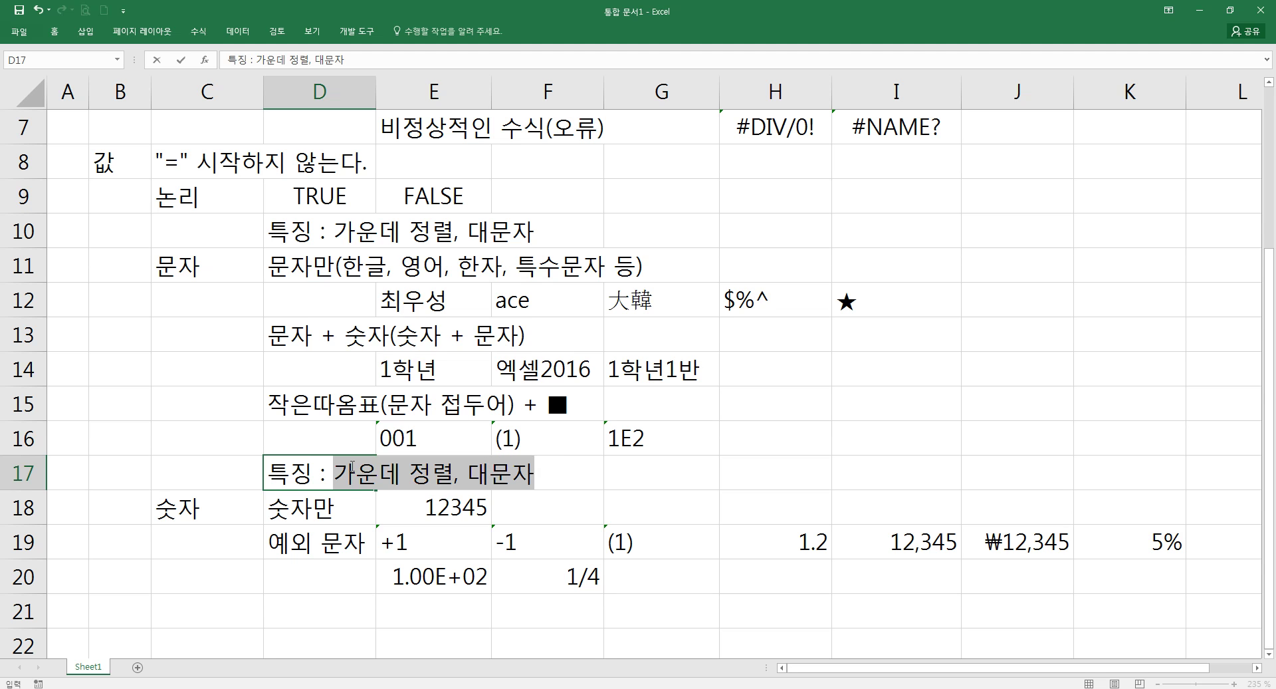
text(왼쪽ㅈㅓㅇ렬)
key(Return)
Append ", 셀의 너비를 초과 오른쪽 셀에 표시" to the text characteristics note in D17
drag(442, 301, 815, 296)
drag(449, 371, 624, 371)
click(335, 475)
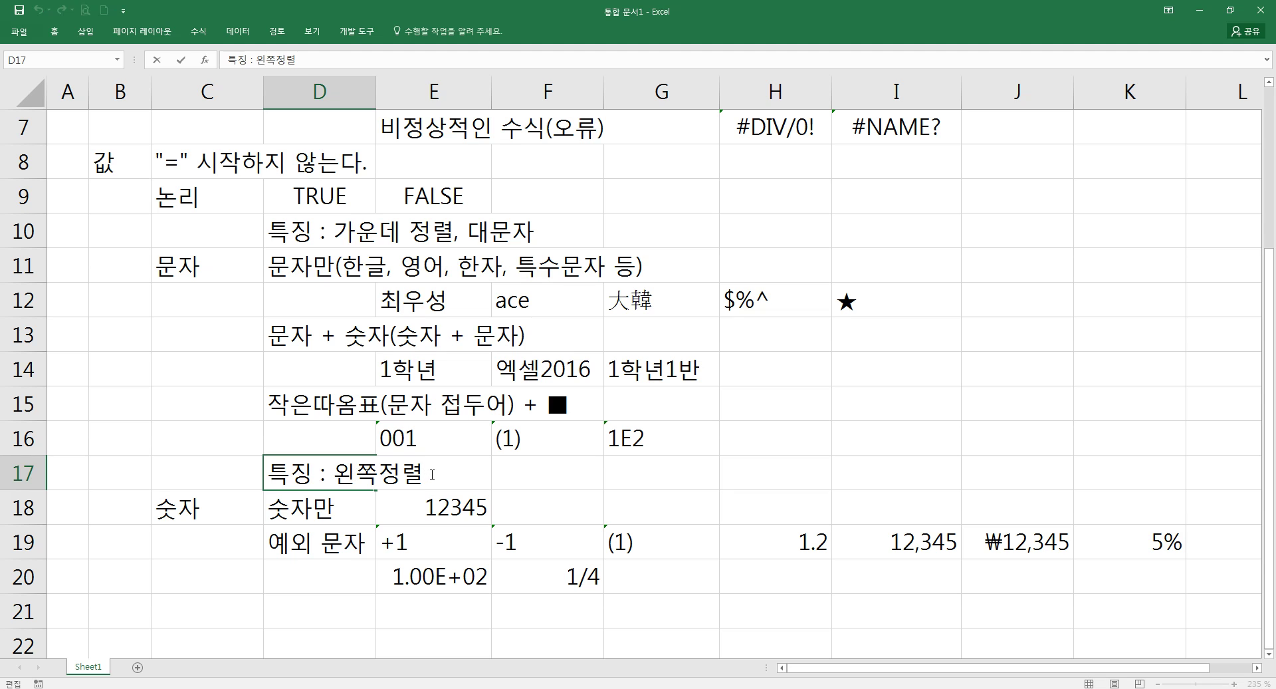
text(, 셀의 너비를 초과 여)
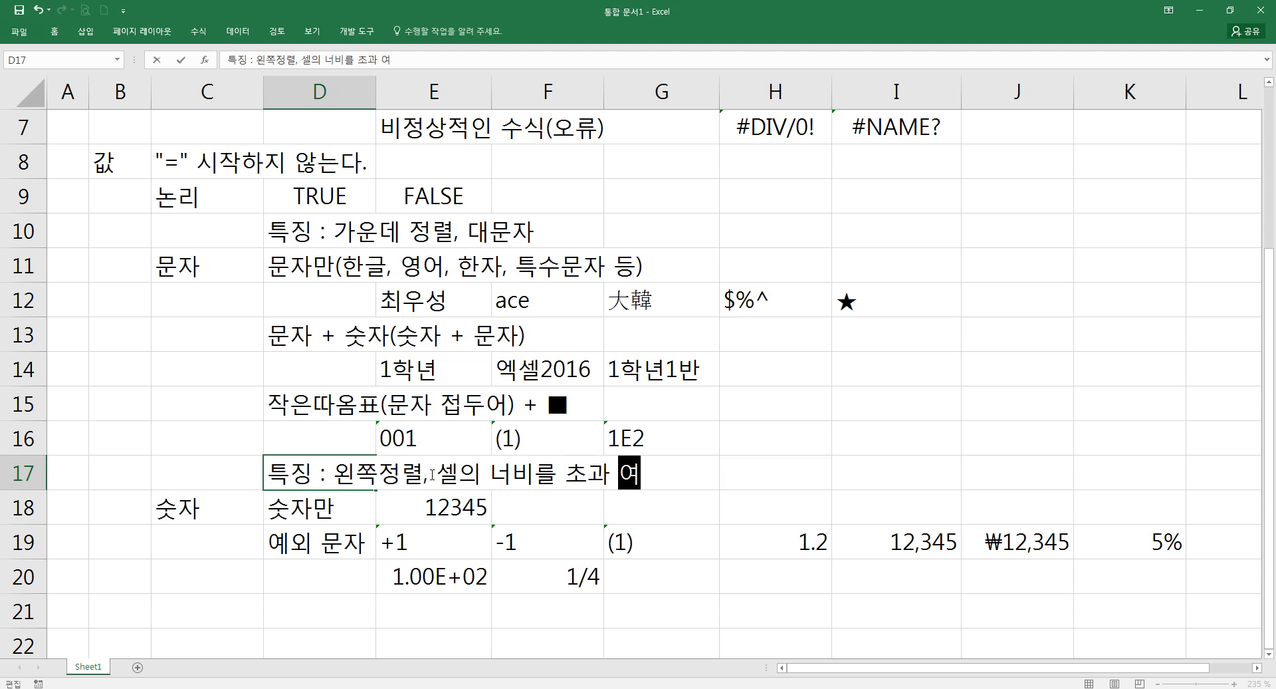
key(BackSpace)
text(오른쪽 셀에 )
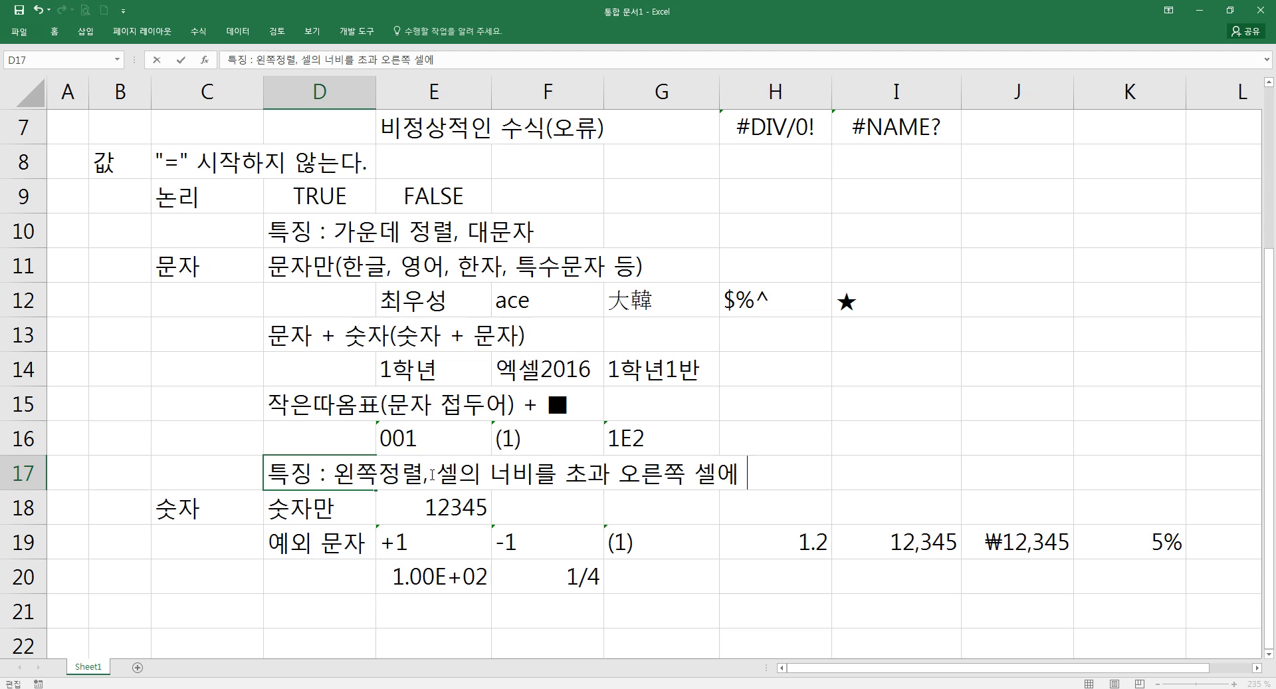
text(표시)
key(Return)
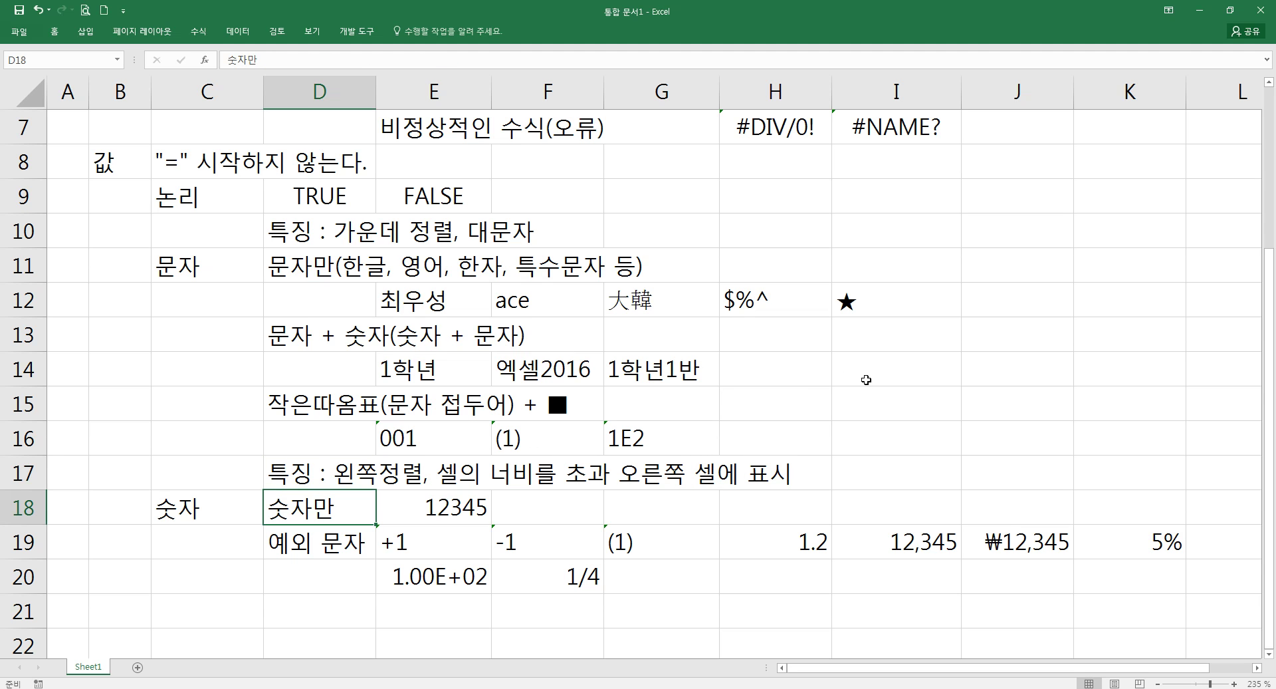
Enter the instructor's nickname and full name in J14 as an overflow example, and check the contents of J14 and K14
click(997, 381)
text(컴도사 초이 초최우성)
key(Return)
click(1000, 379)
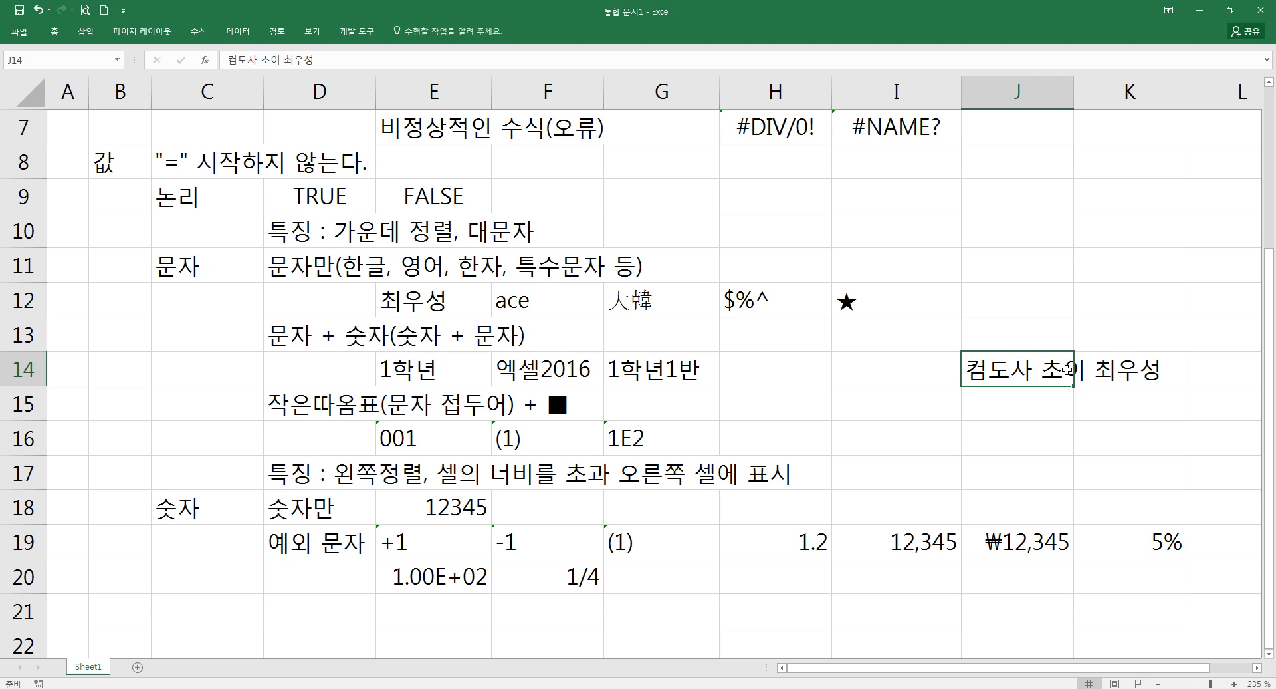
click(1135, 372)
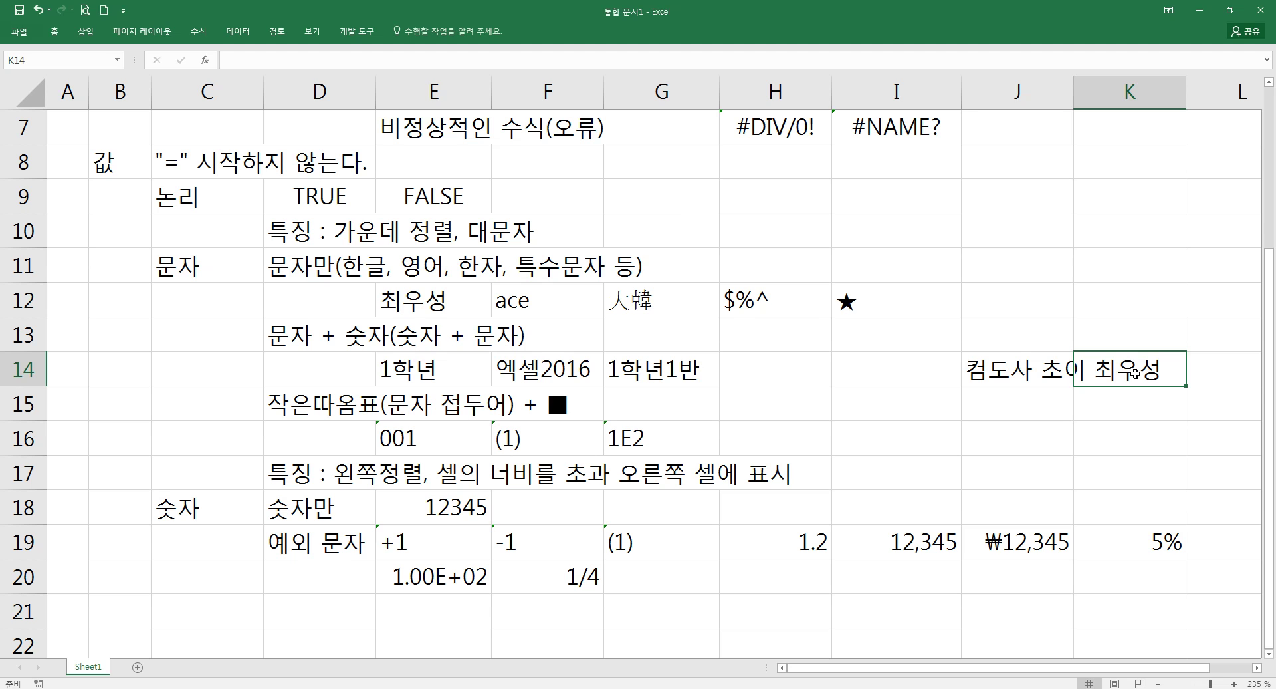
click(1047, 370)
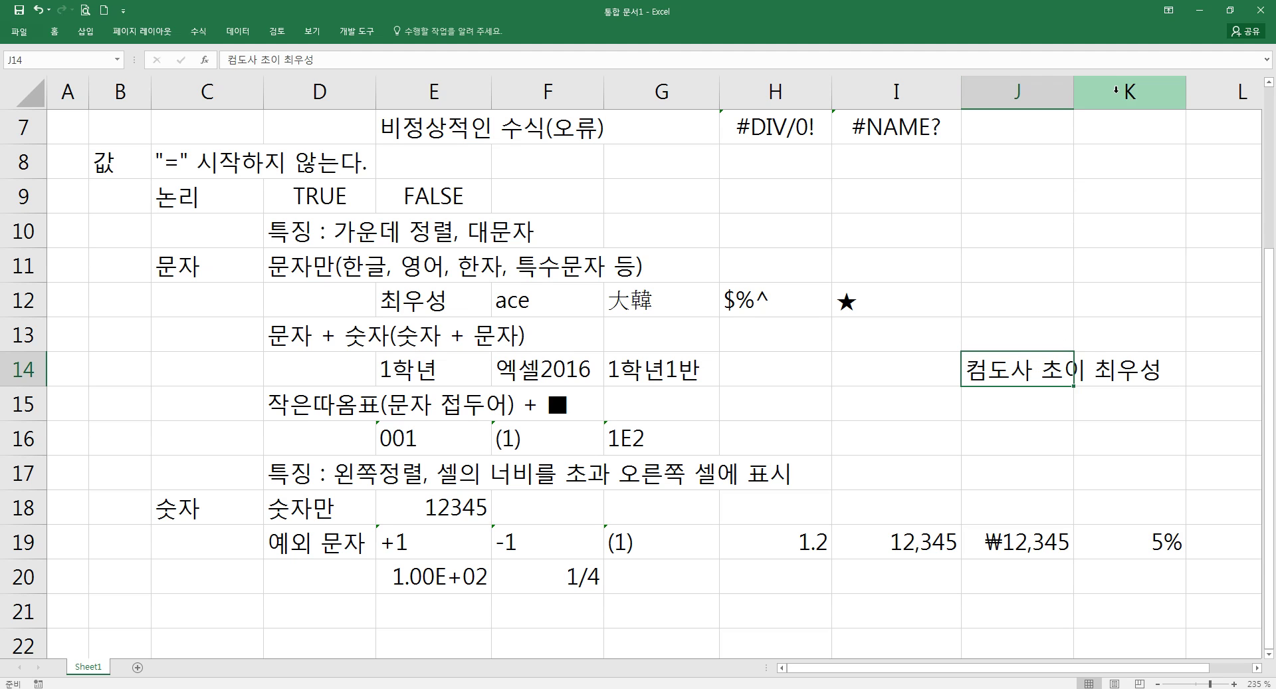
Enter 12 in K14 beside the overflowing text, and check the contents of K14 and J14
click(1108, 379)
text(1)
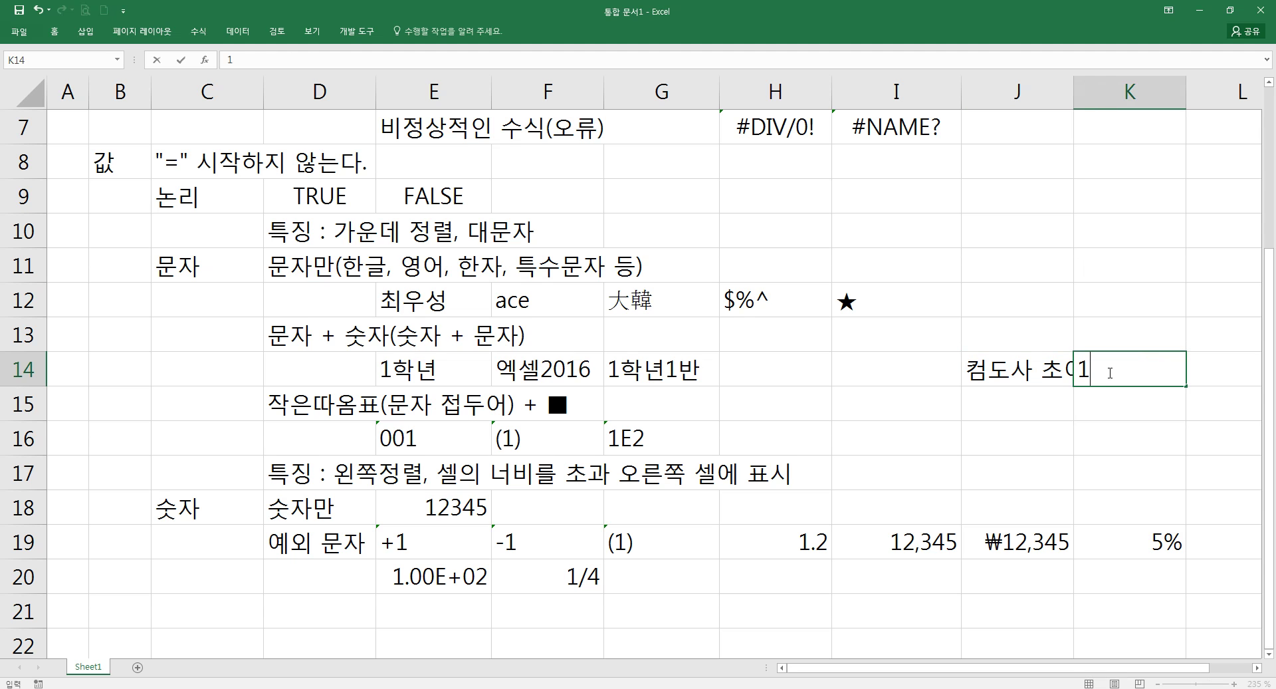
text(2)
key(Return)
click(1109, 372)
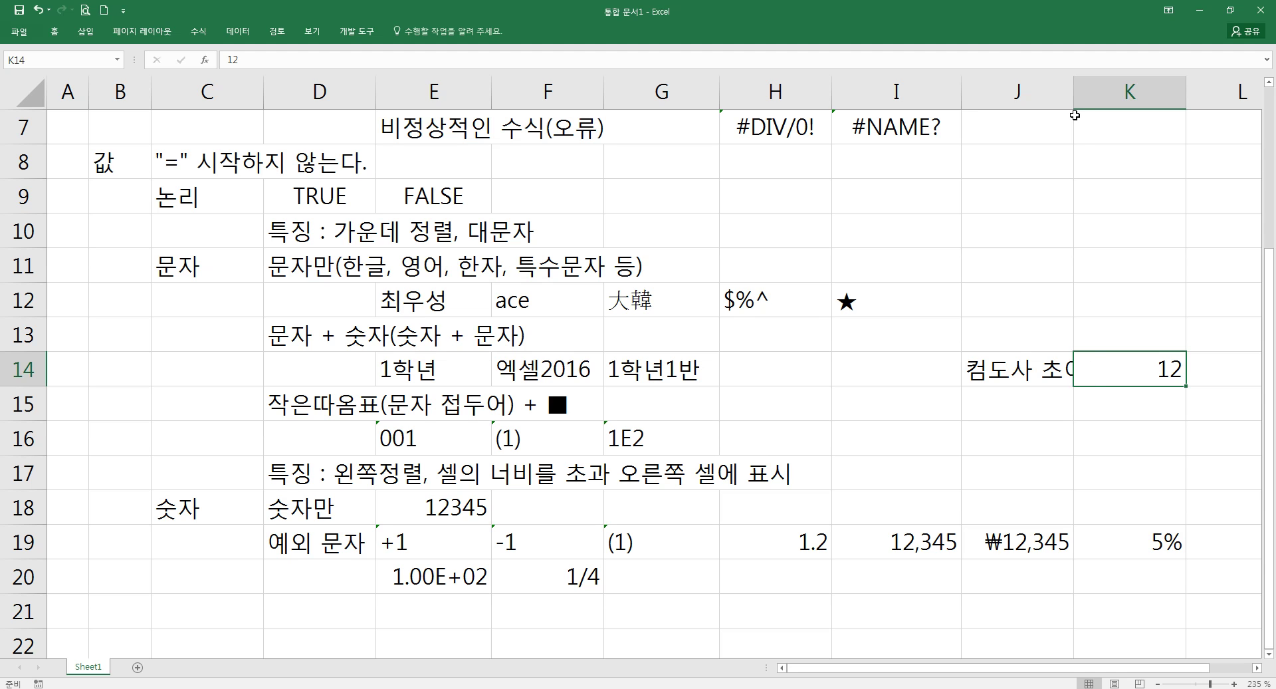
click(1026, 359)
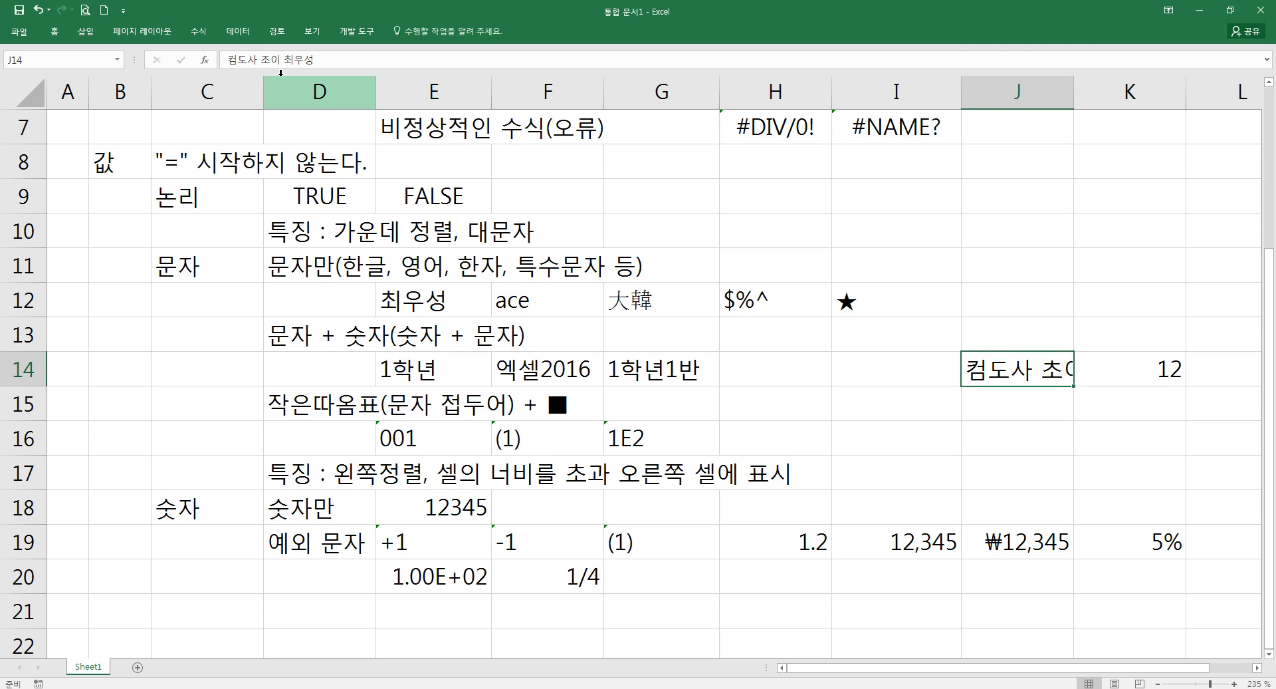
Widen column J slightly and clear the example entries in J14:K14
drag(1075, 99, 1086, 102)
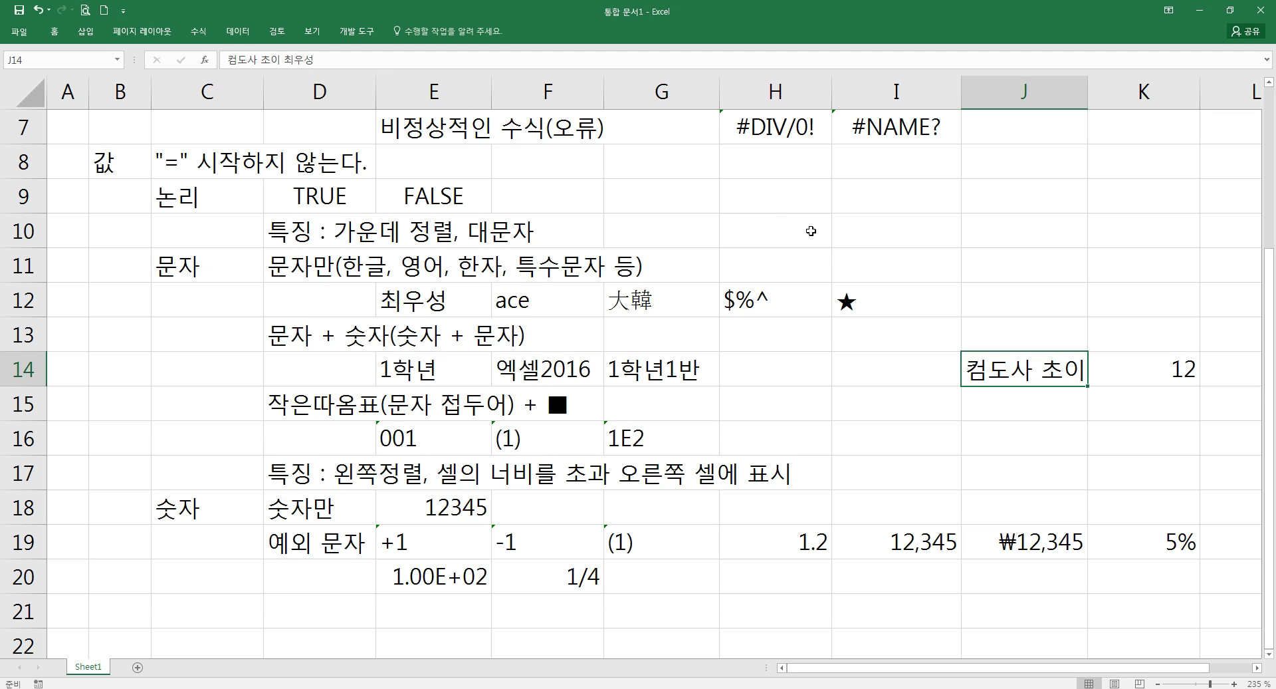
drag(1034, 370, 1129, 377)
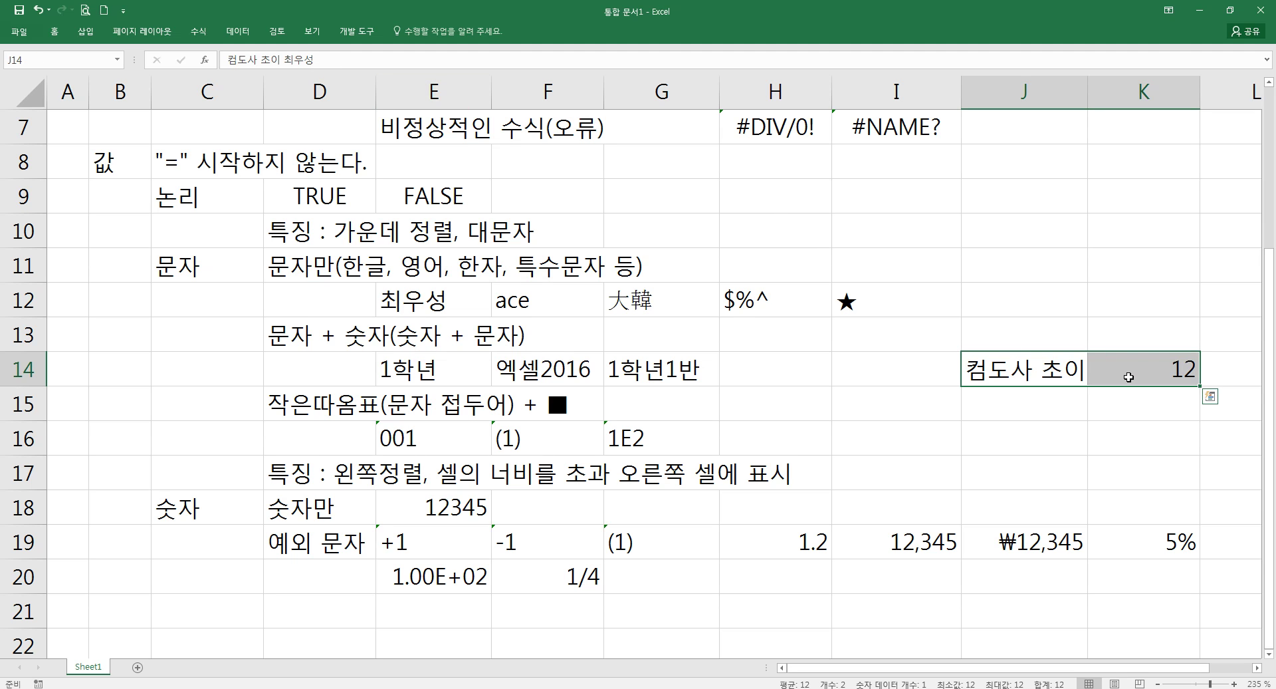
key(Delete)
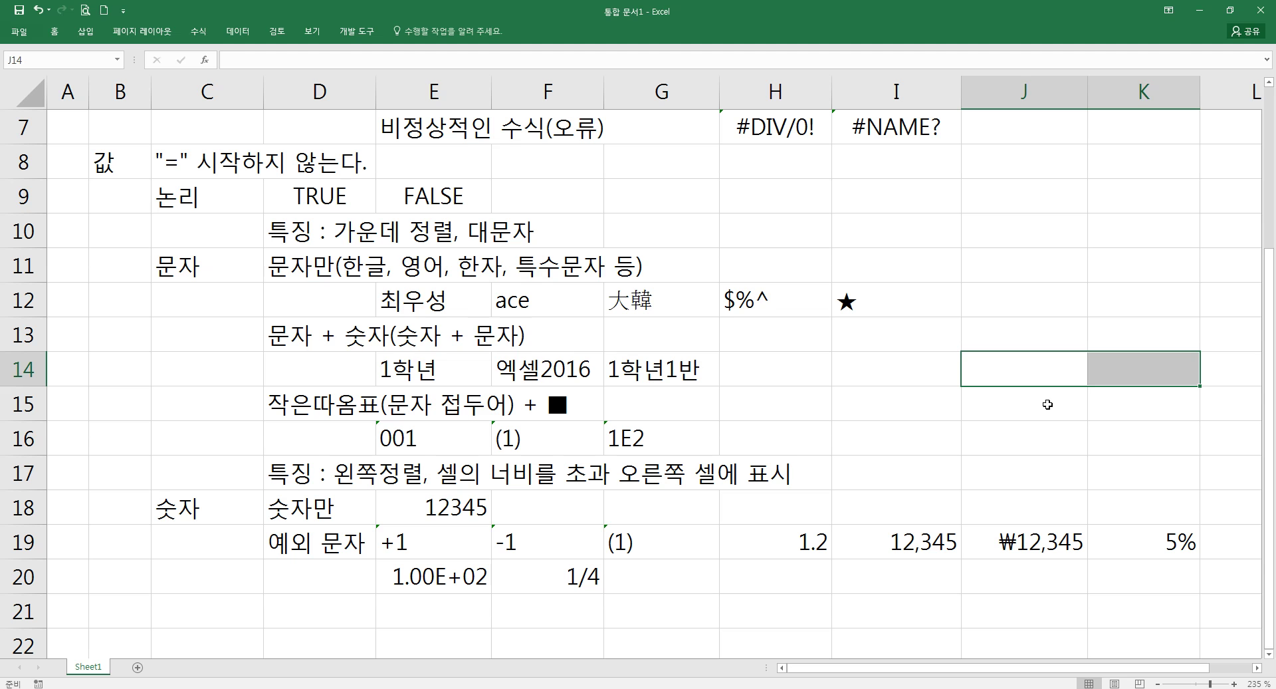
Make the characteristics notes in D17 and D10 bold
click(291, 480)
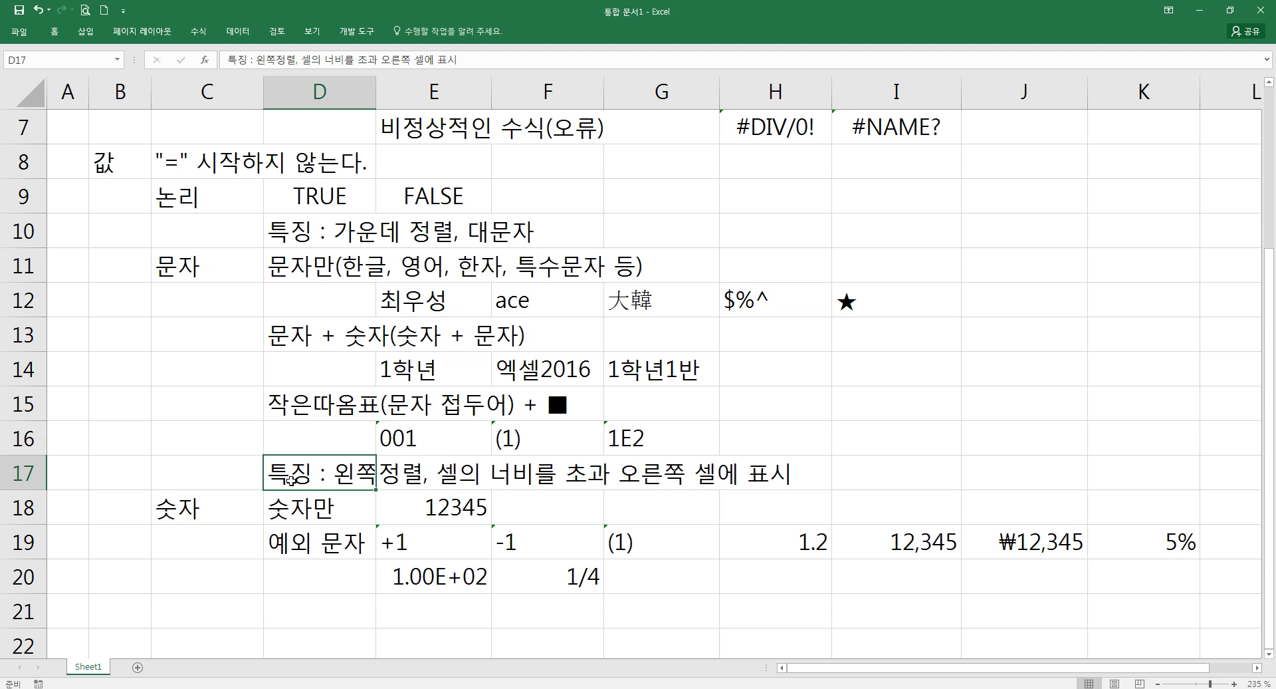
ctrl+click(291, 232)
key(ctrl+b)
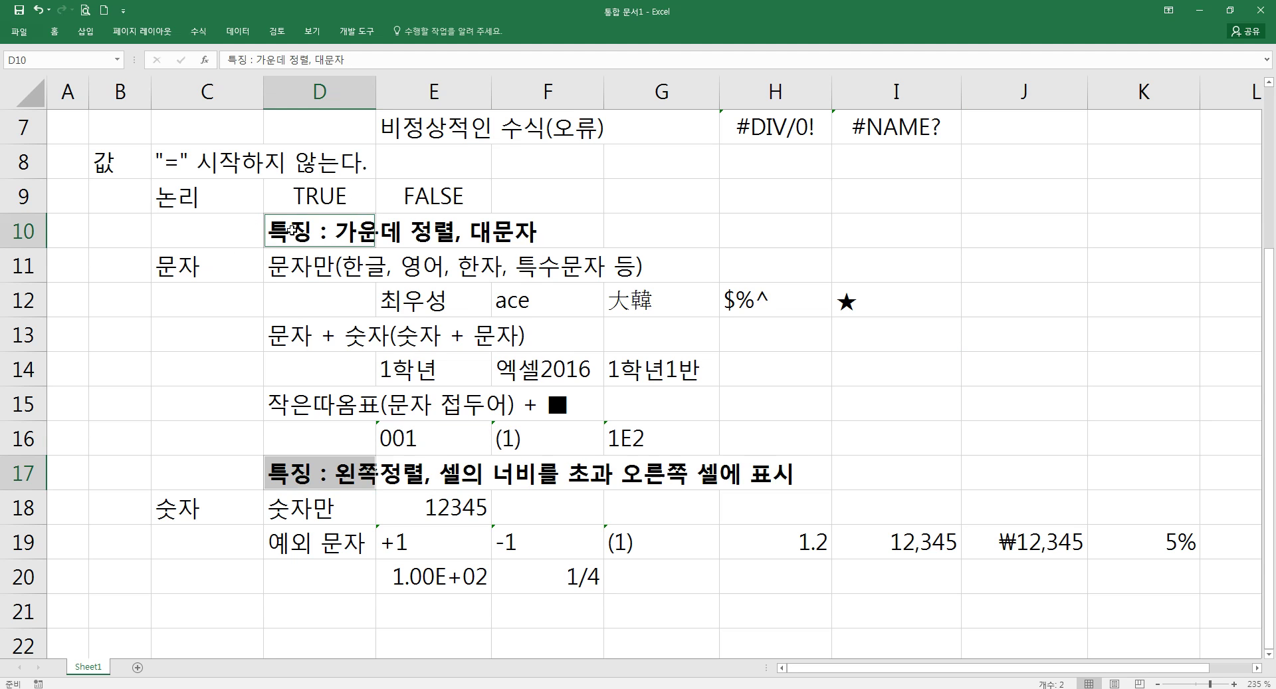
click(487, 416)
Enter the note "특징 : 오른쪽 정렬" in D21 to describe the number data type
scroll(424, 423, down, 1)
scroll(423, 423, down, 1)
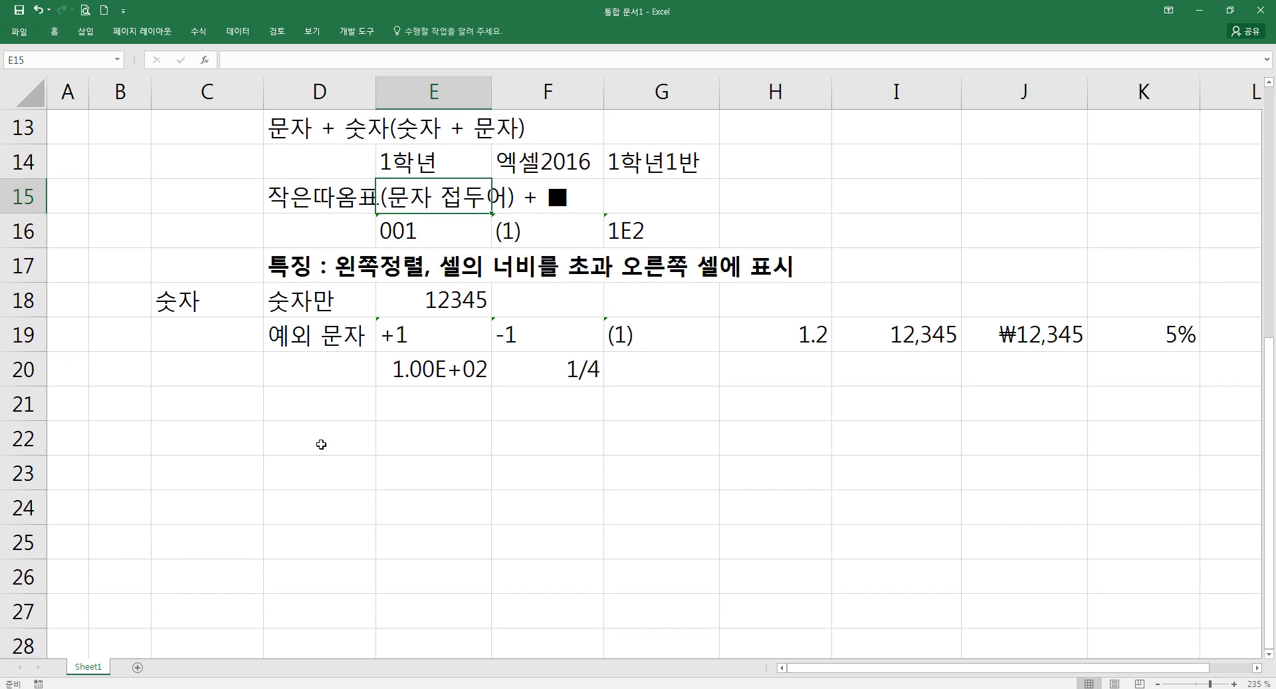
click(315, 405)
text(특징 : )
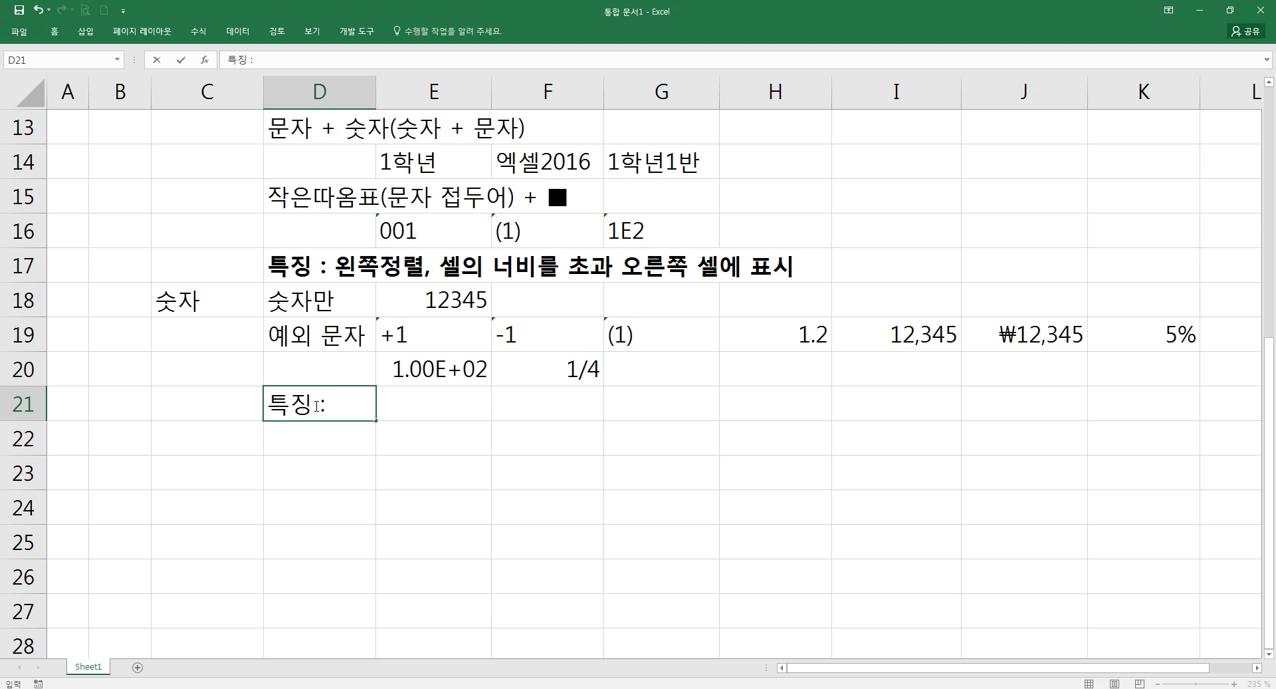
text(오른쪽 )
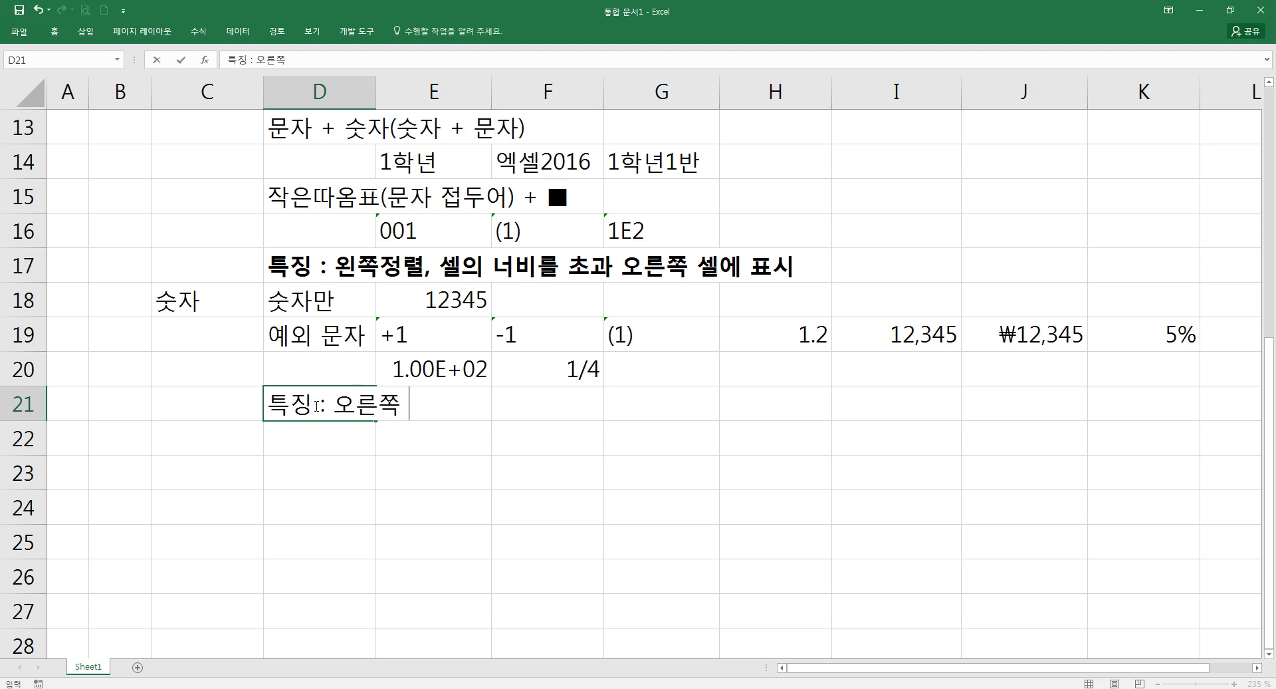
text(정렬)
key(Return)
Correct the spacing in the D17 note so that it reads "왼쪽 정렬"
double_click(313, 269)
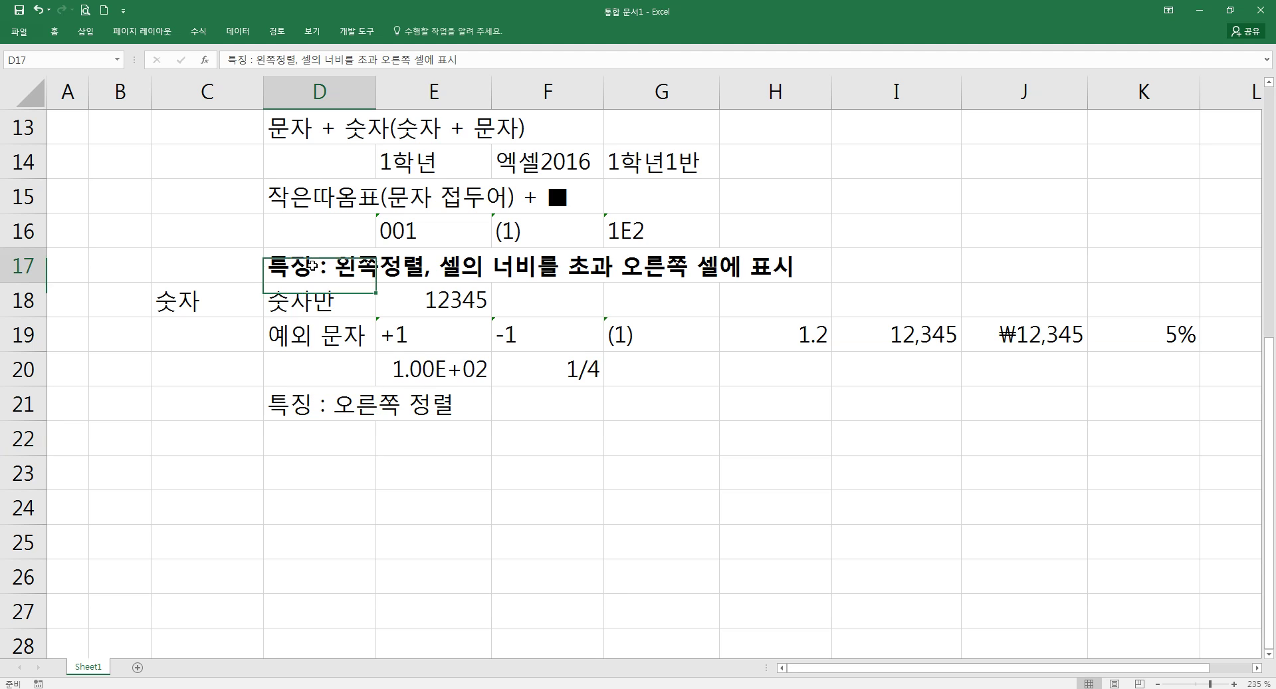
click(384, 265)
click(386, 395)
Append ", 셀의 너비를 초과 지수 ---> ###" to the number characteristics note in D21
click(293, 410)
double_click(292, 410)
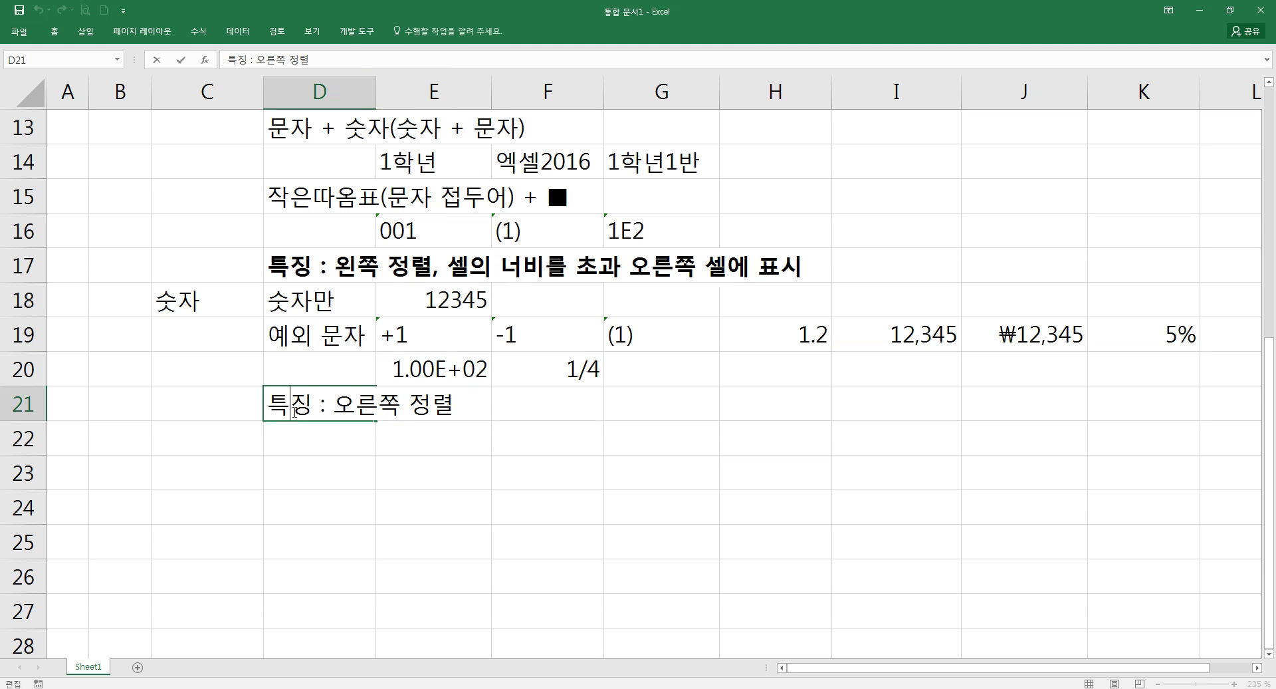
click(476, 410)
text(, )
text(셀으)
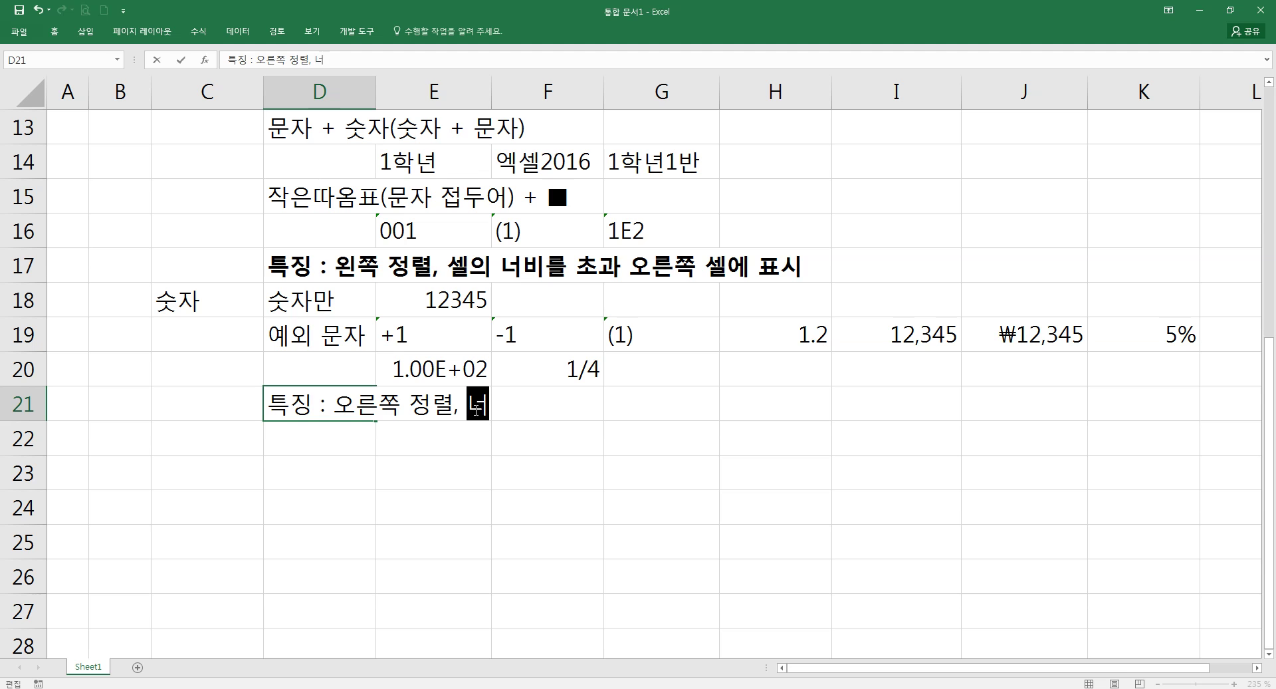
text( 너비를 초과)
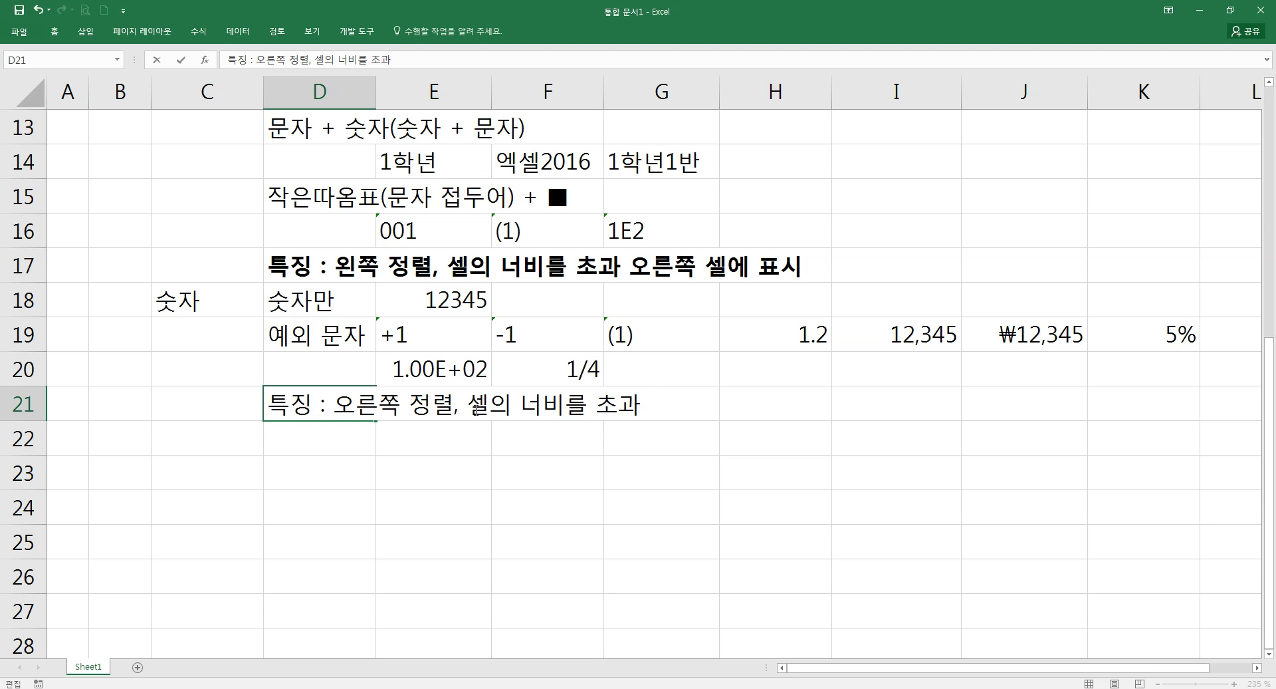
text(지수)
text(---> @)
key(BackSpace)
text(###)
key(Return)
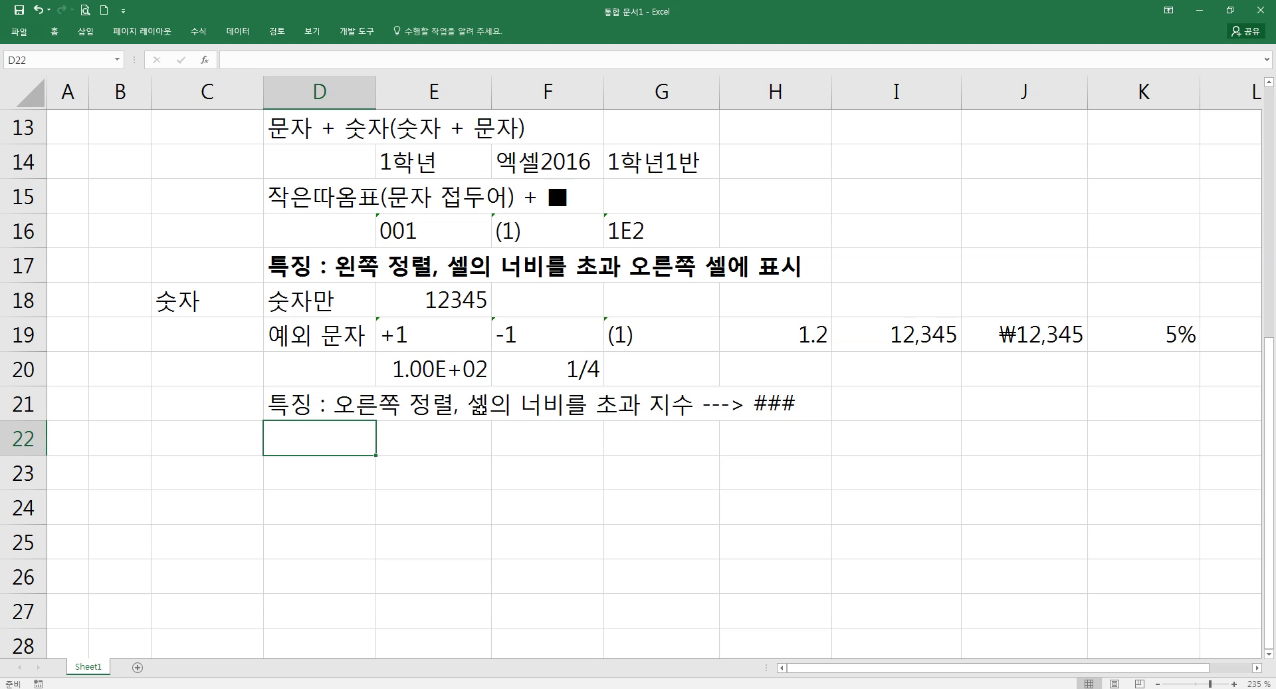
Enter 12345678 in K21 as an example and narrow column K in two stages to test how the number displays
click(998, 410)
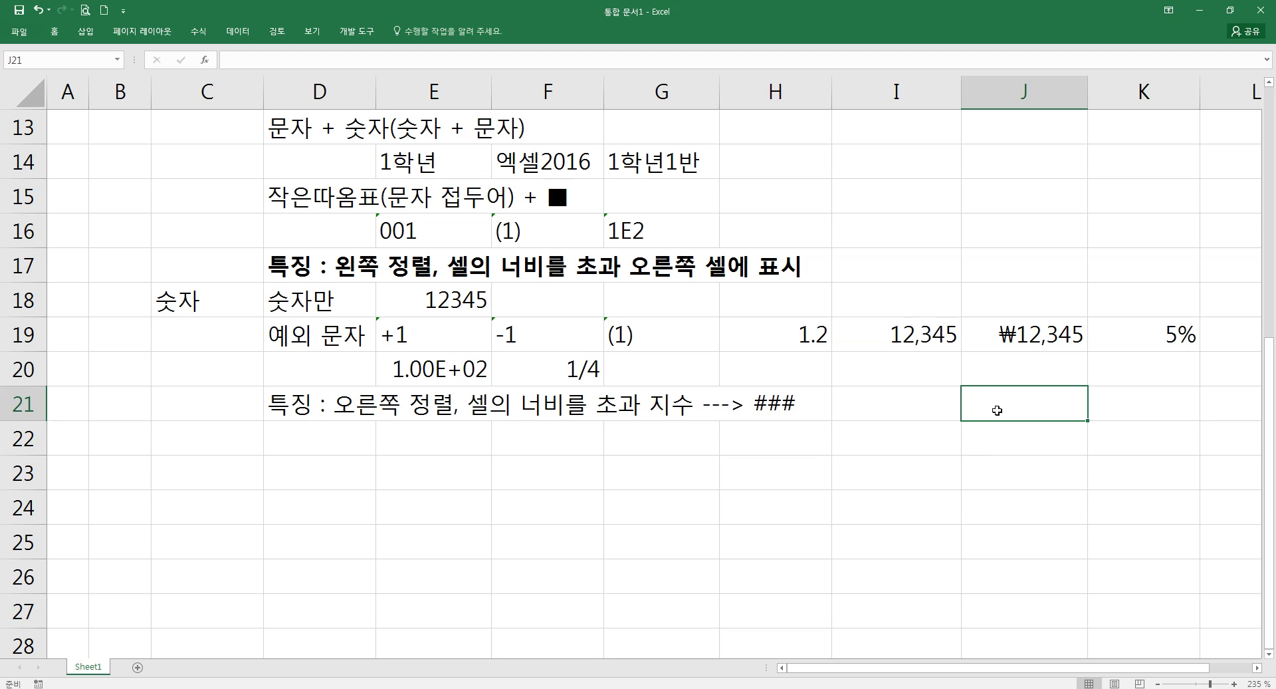
click(1111, 411)
text(12345678)
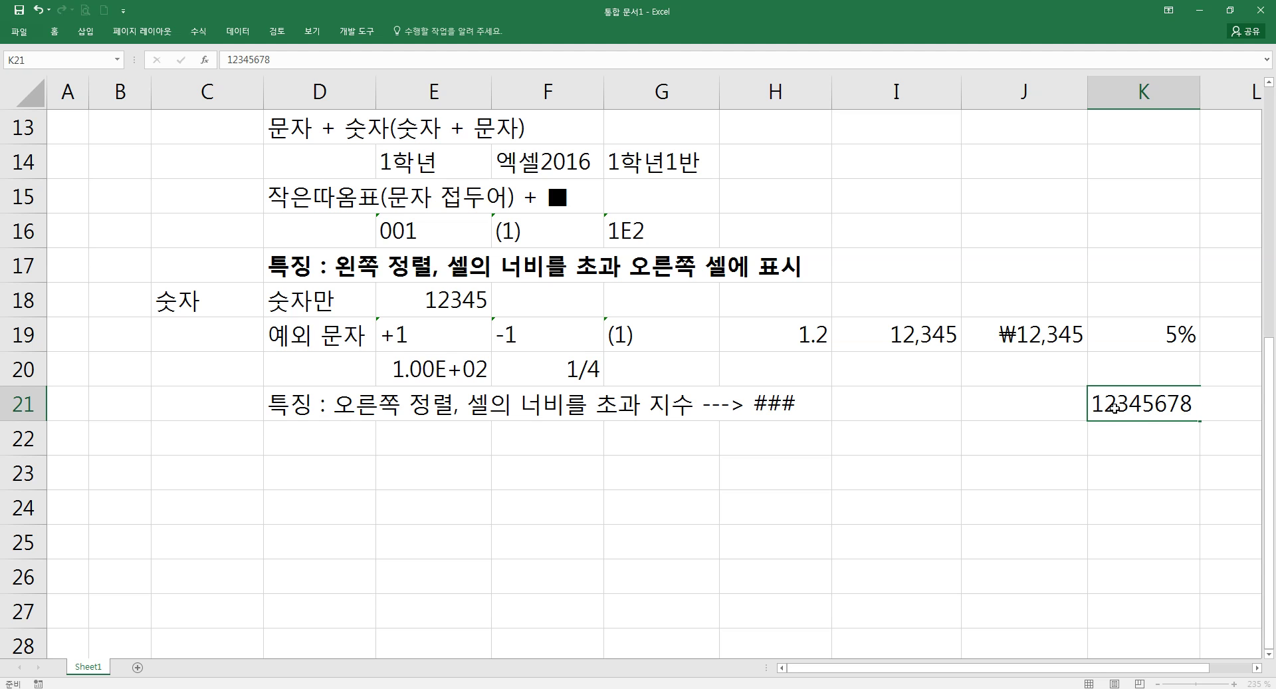
key(Return)
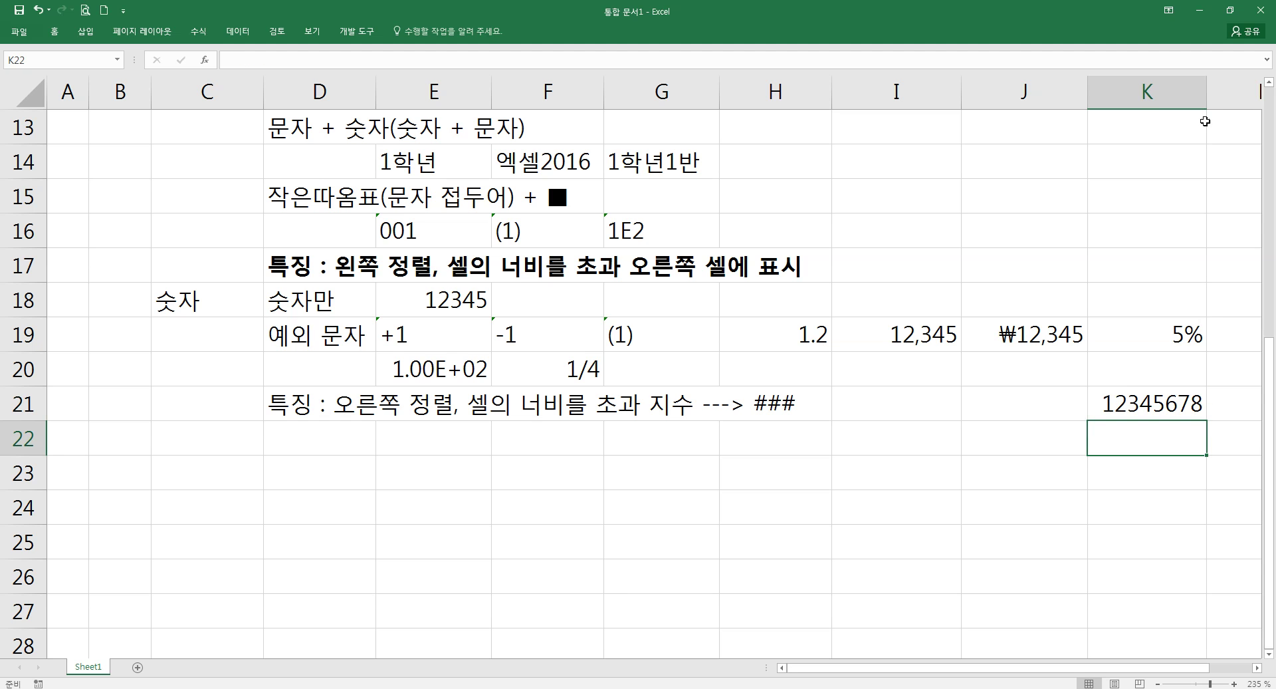
drag(1207, 93, 1169, 93)
click(1114, 387)
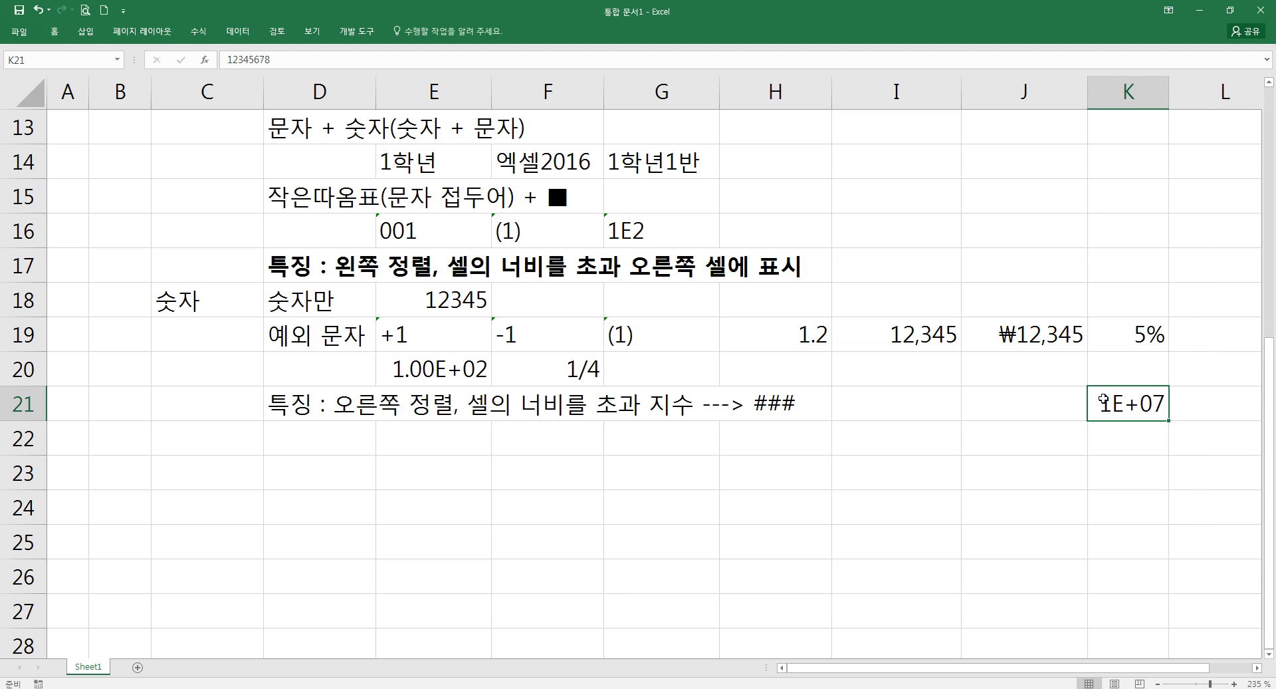
drag(1169, 97, 1137, 98)
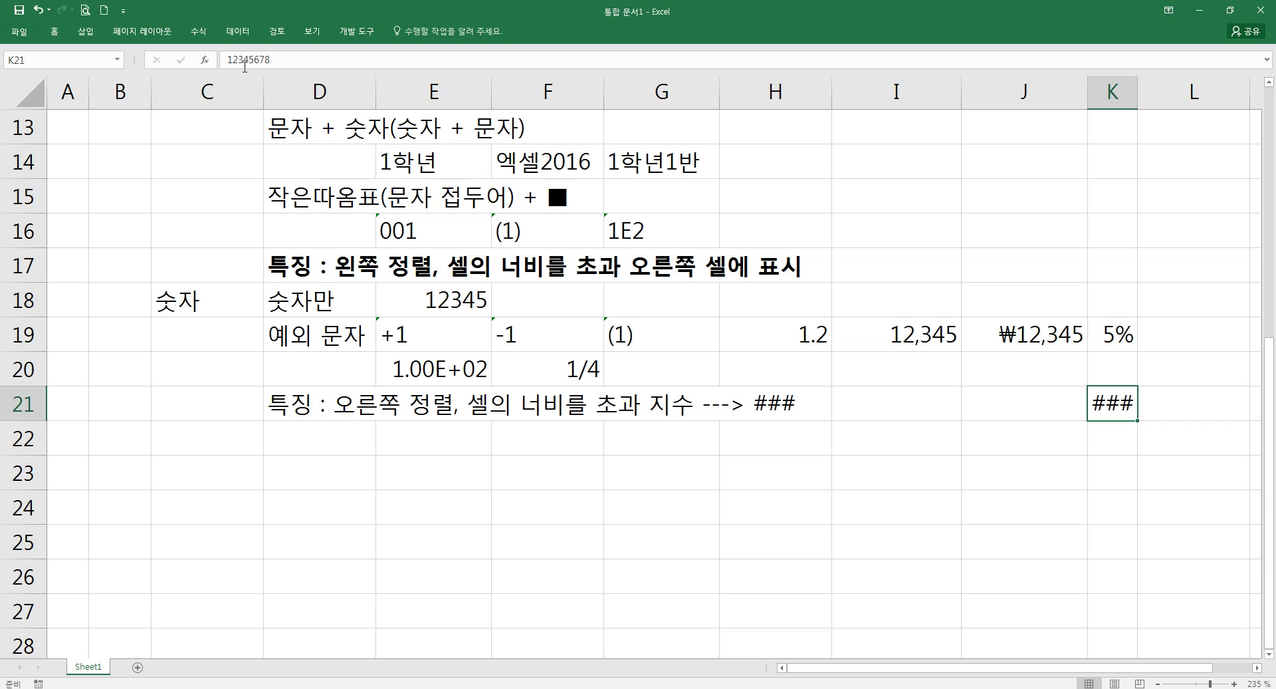
key(ctrl+2)
mouse_move(215, 42)
mouse_down()
mouse_move(285, 78)
mouse_move(261, 57)
mouse_up()
drag(266, 41, 283, 56)
mouse_move(1075, 372)
mouse_down()
mouse_move(1097, 425)
mouse_move(1147, 434)
mouse_up()
key(Escape)
Undo both width changes of column K and clear the example number in K21
key(ctrl+z)
key(ctrl+z)
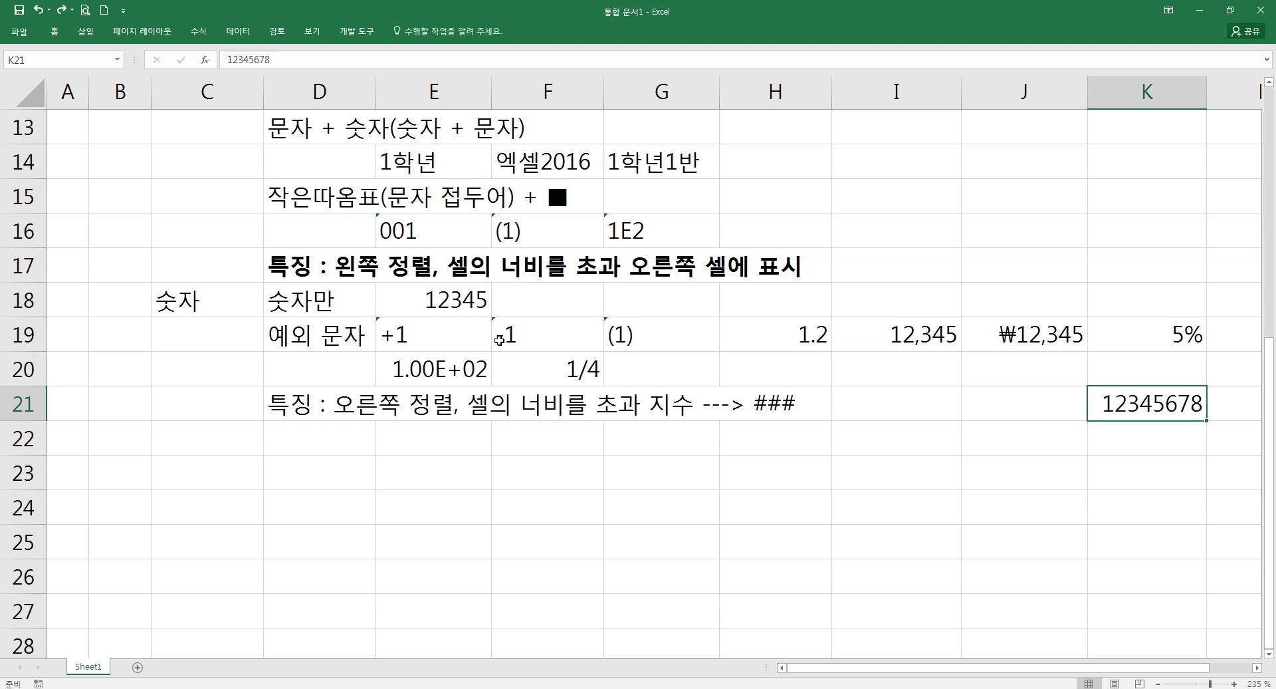
key(Delete)
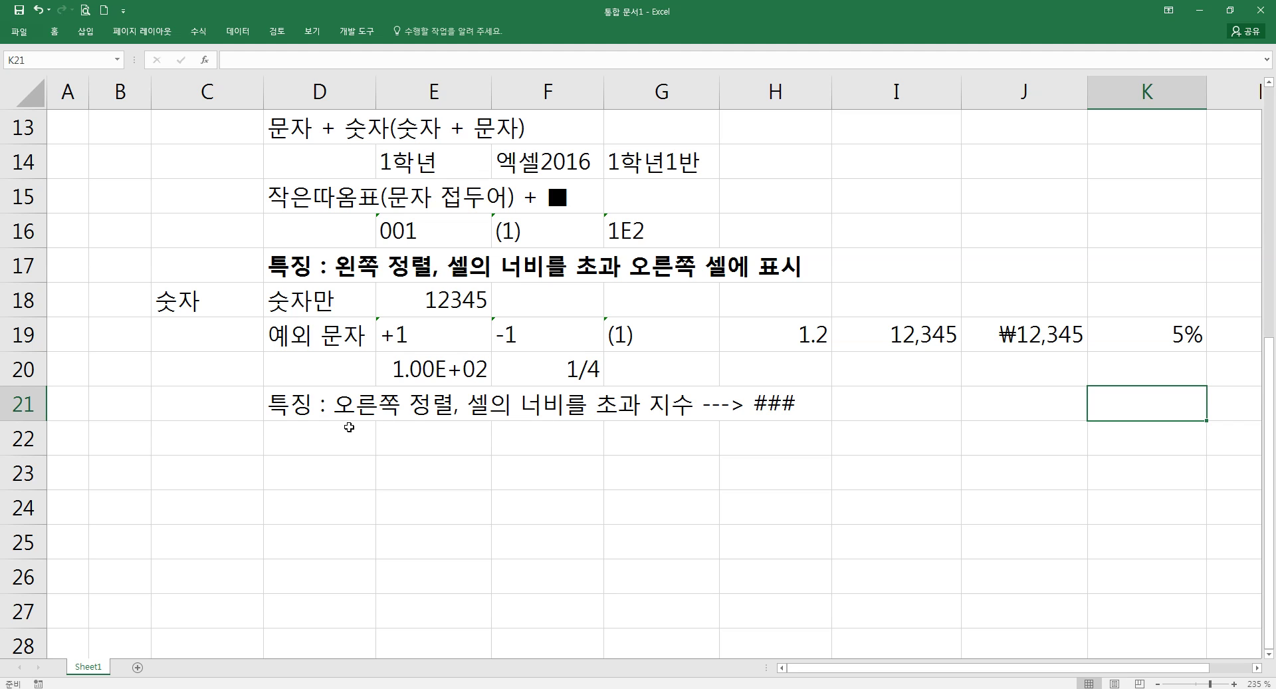
Enter the label "날짜" in D23 and the date format "년-월-일" in E23
click(309, 462)
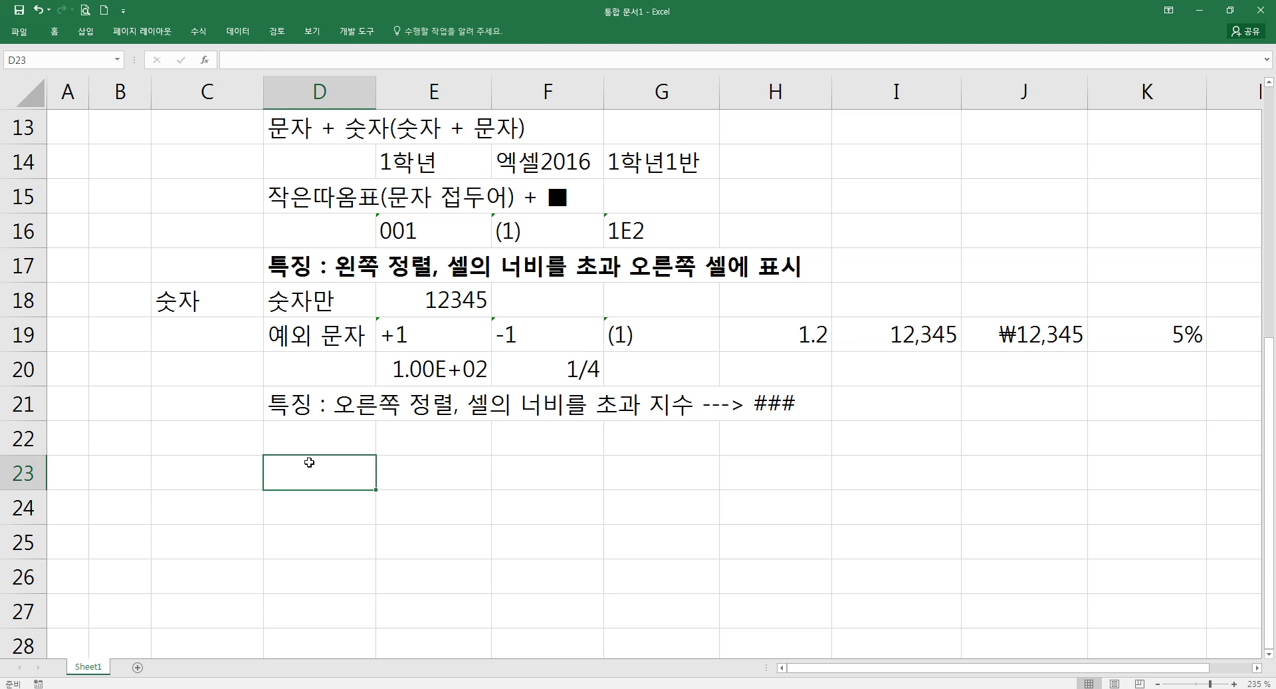
click(301, 307)
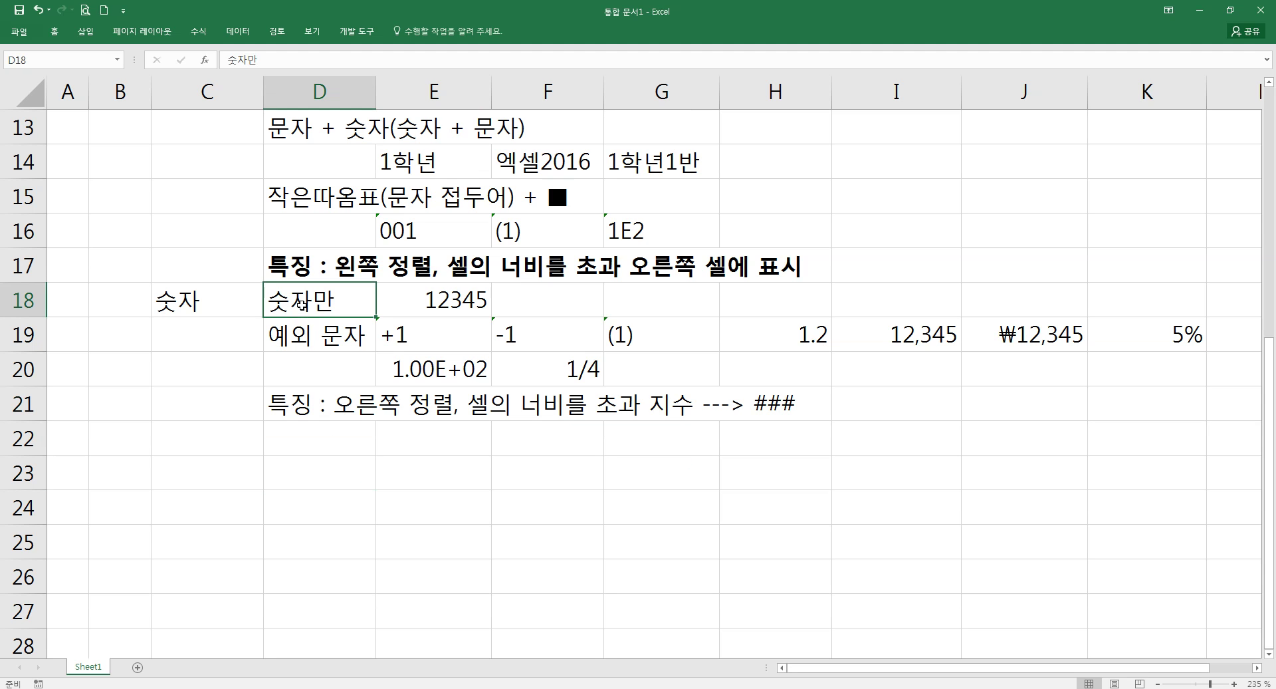
click(324, 480)
text(날짜)
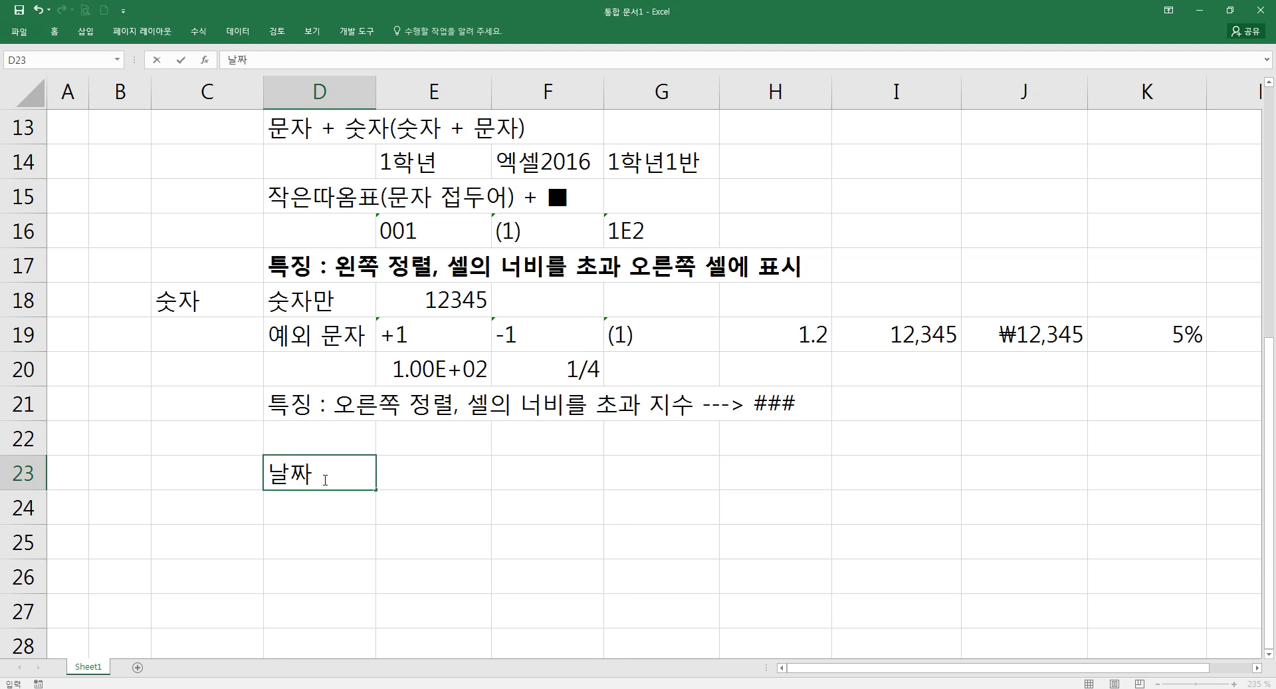
key(Tab)
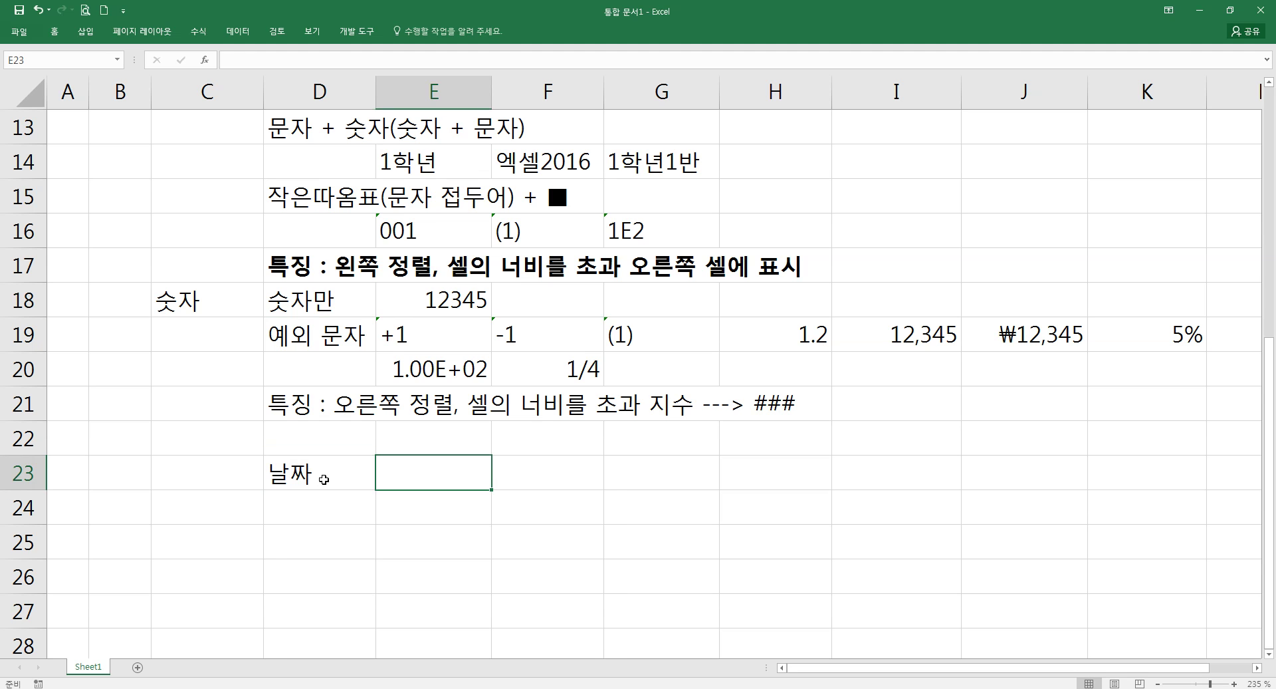
text(년-)
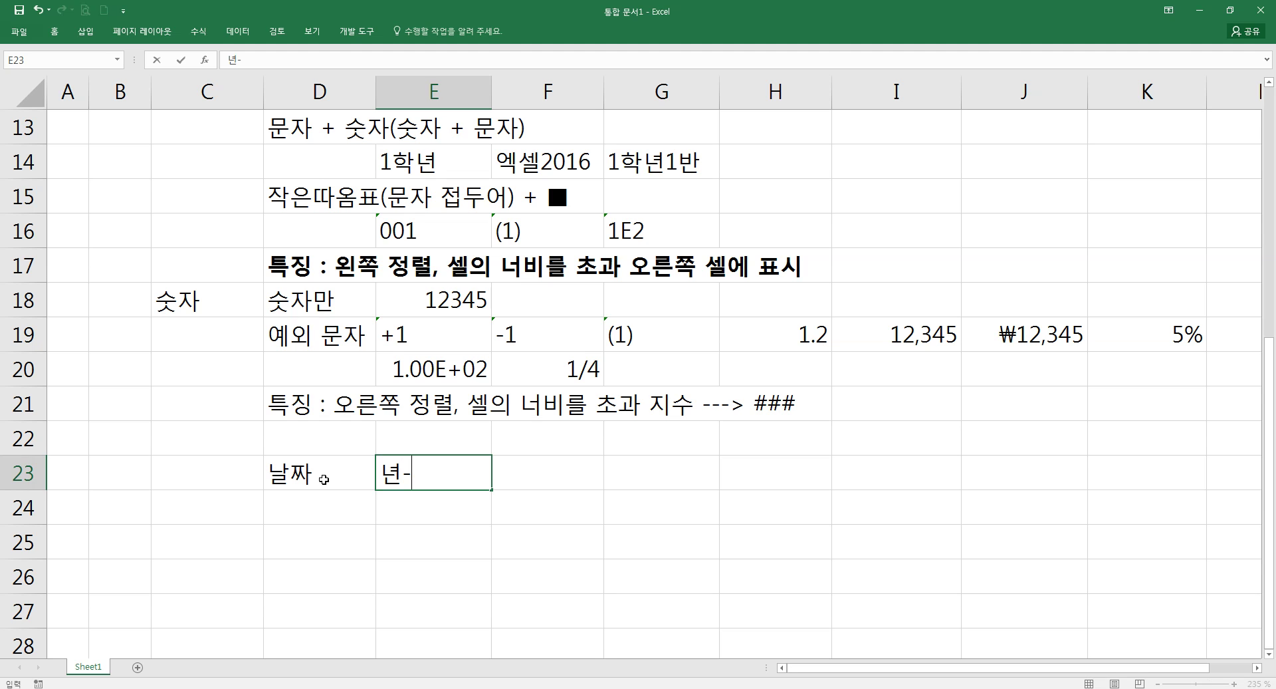
text(워ㄹ-일)
key(Return)
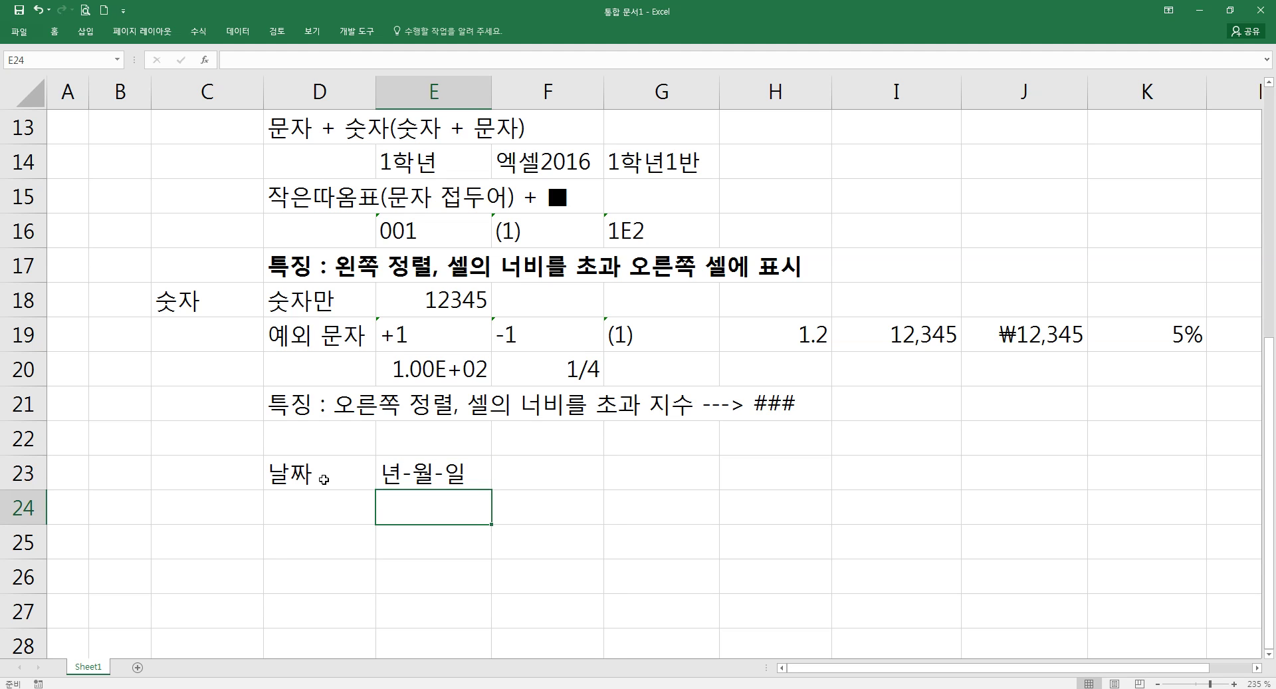
Enter the slash-separated date format "년/월/일" in F23
key(Right)
key(Up)
text(년/월일)
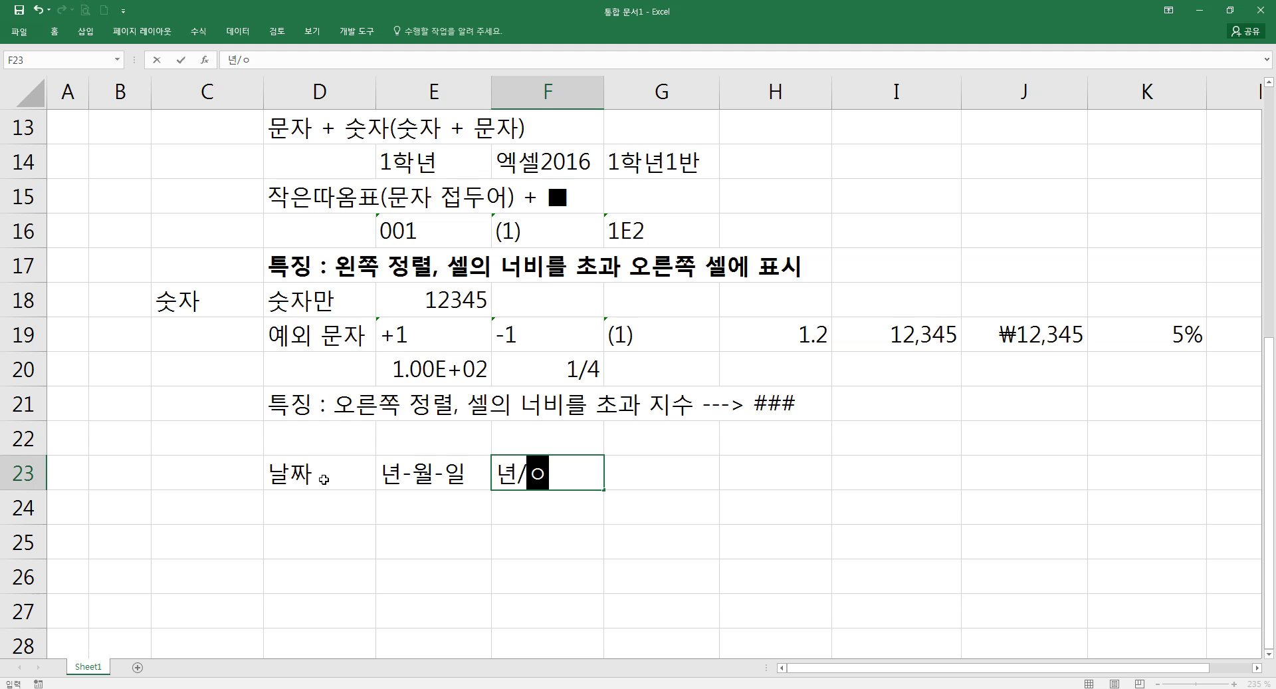
key(BackSpace)
key(BackSpace)
key(BackSpace)
text(/일)
key(Return)
Enter the hyphenated example date 2020-5-4 in G23
key(Right)
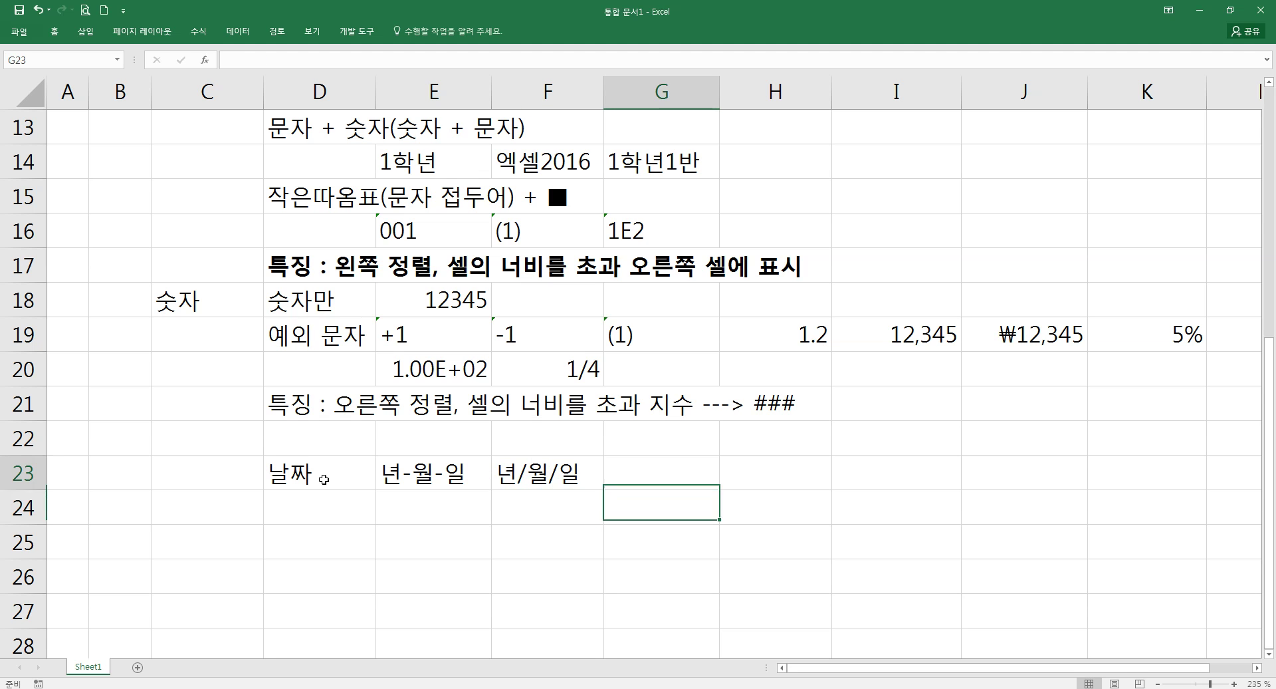
text(2020)
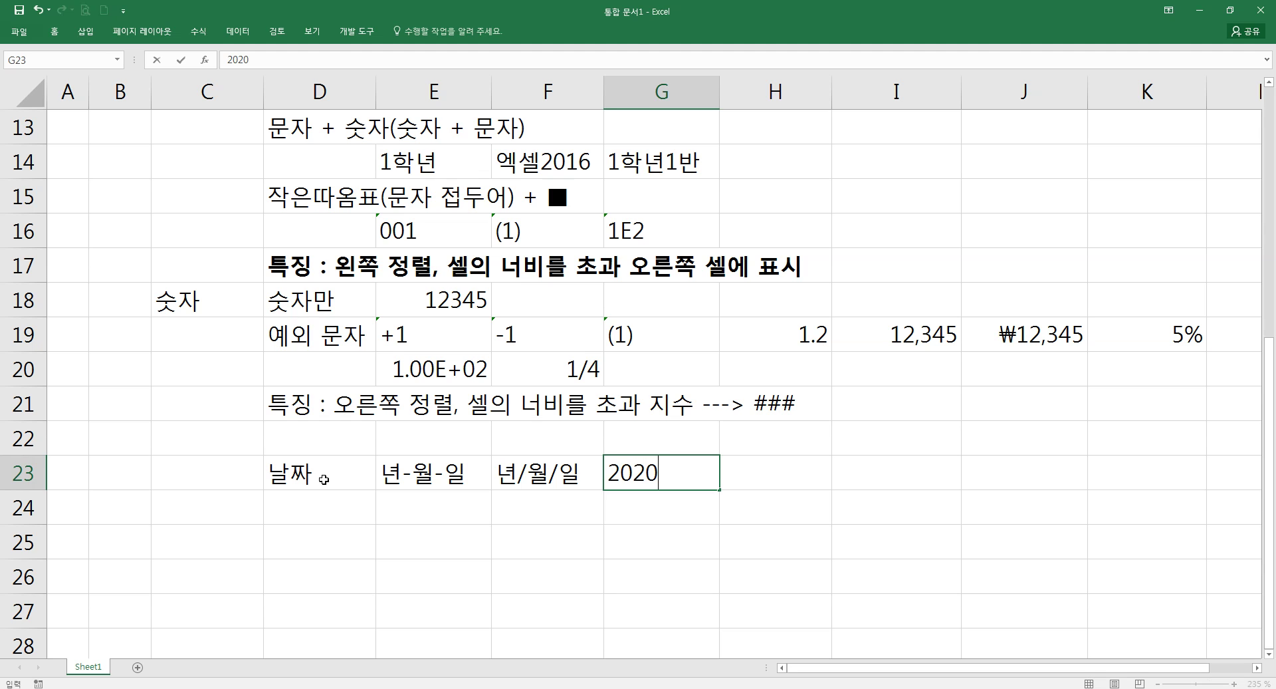
text(-5-4)
key(Return)
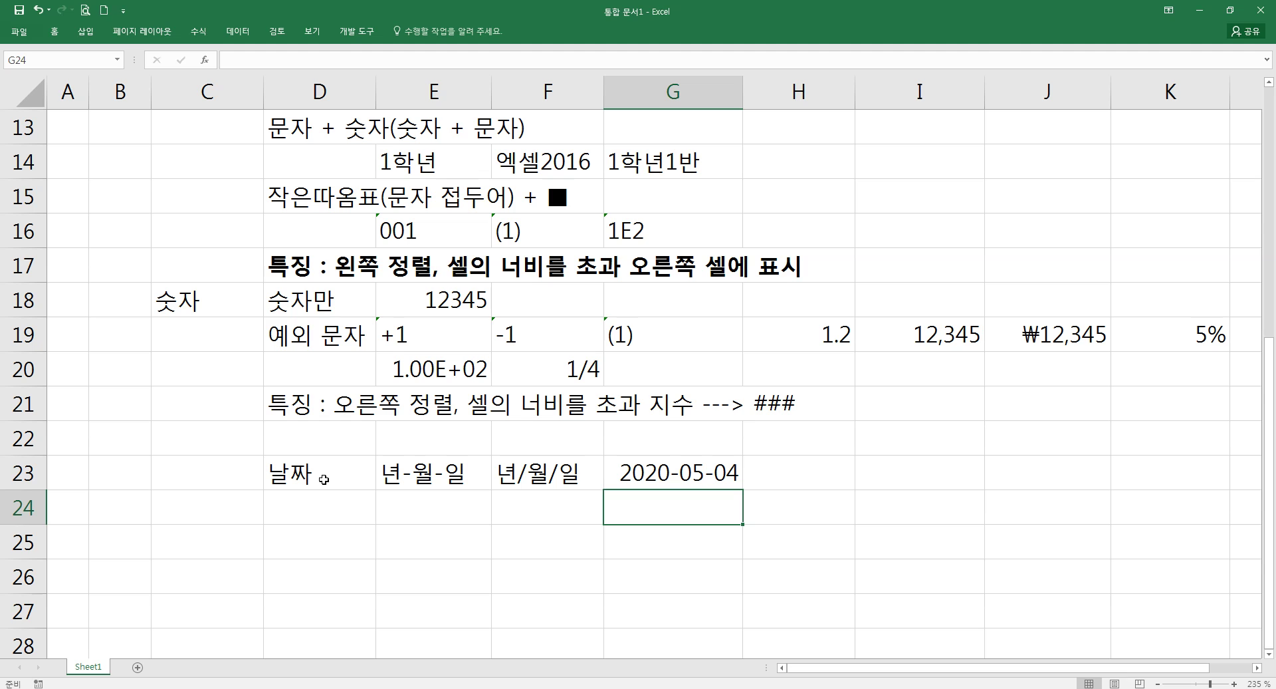
Enter the slash-separated example date 2020/5/4 in G24 and check the stored value
text(2020)
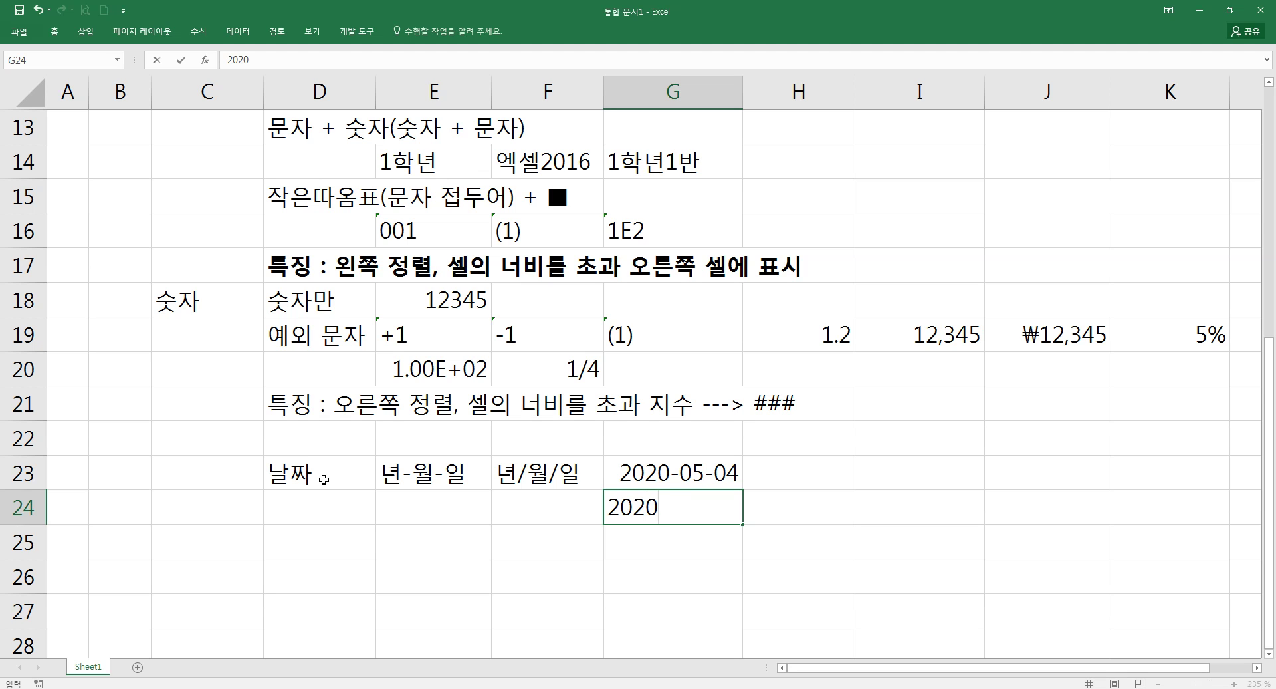
text(-0)
key(BackSpace)
key(BackSpace)
text(/5/)
text(4)
key(Return)
key(Up)
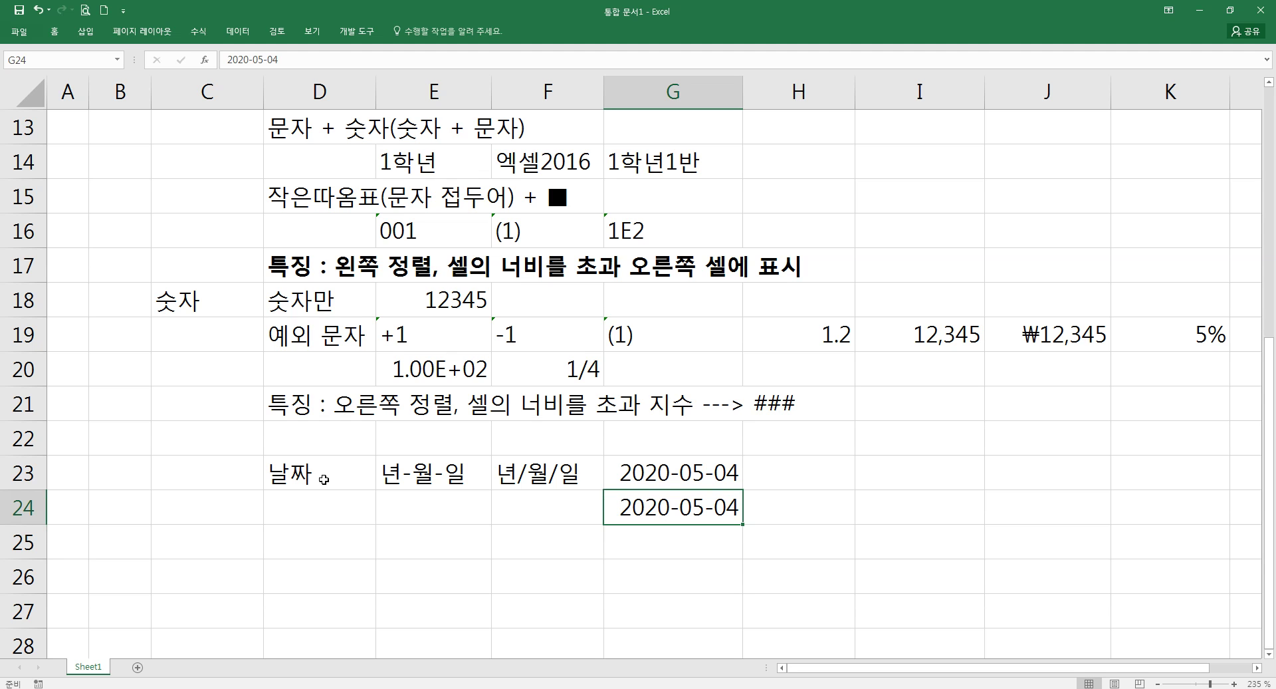
Enter the label "시간" in D25 and the time format "시:분:초" in E25
key(Up)
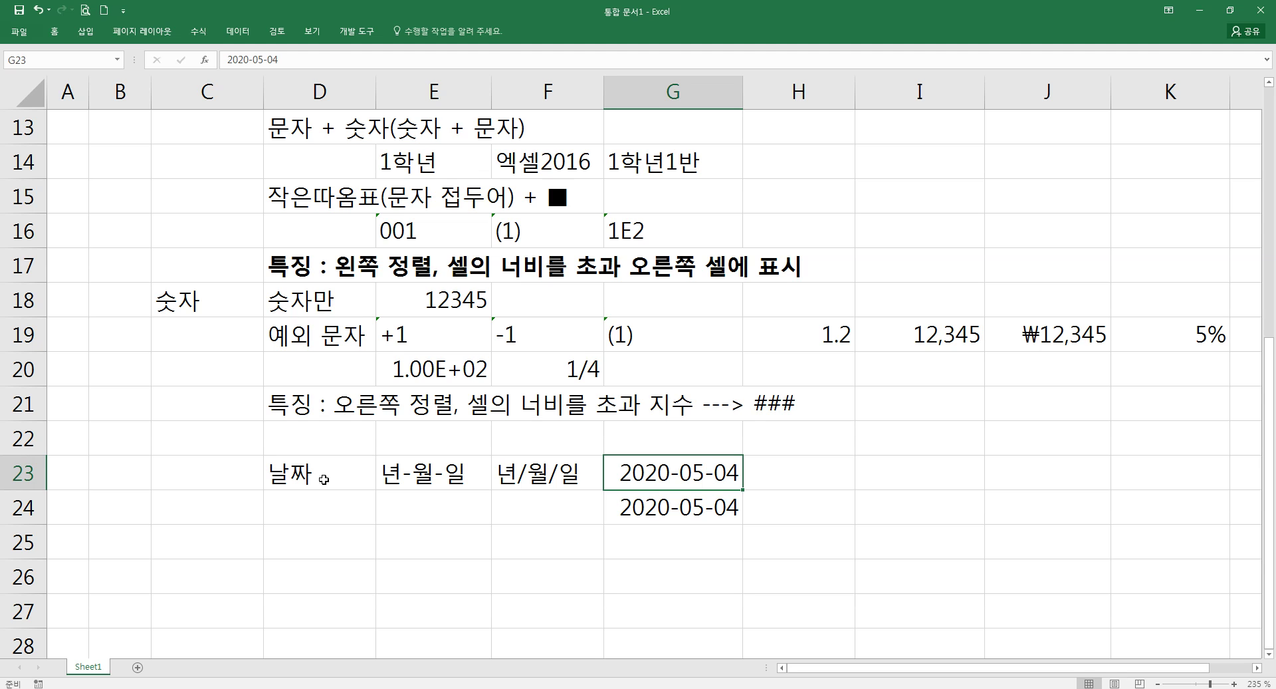
key(Down)
key(Left)
key(Left)
key(Down)
key(Left)
text(시간)
key(Tab)
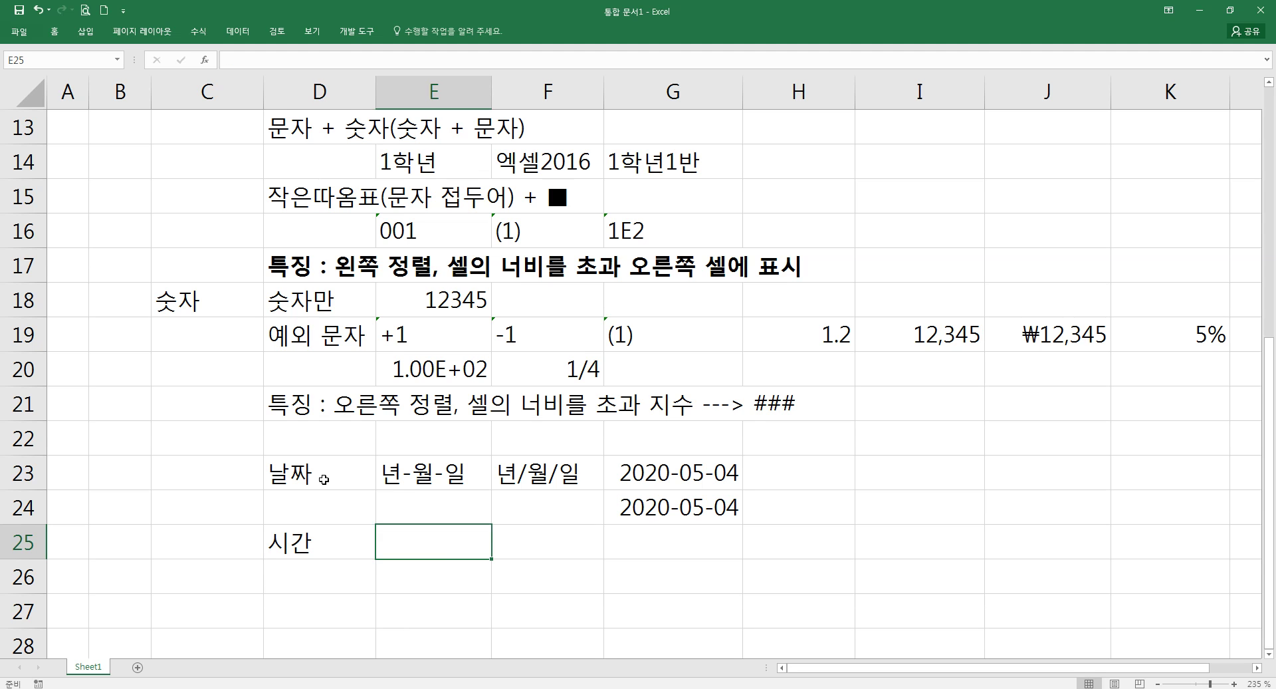
text(시:부ㄴ:초)
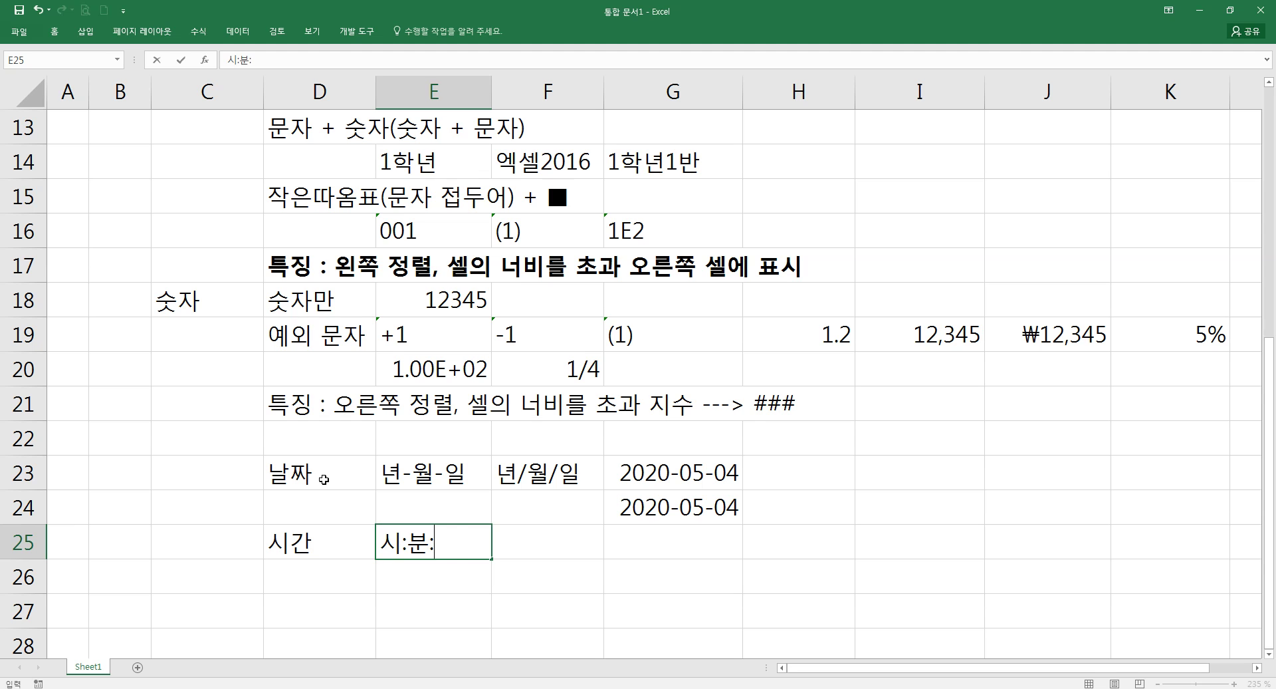
key(Down)
Enter the example time 5:6:7 in F25 and check its stored value
key(Right)
key(Up)
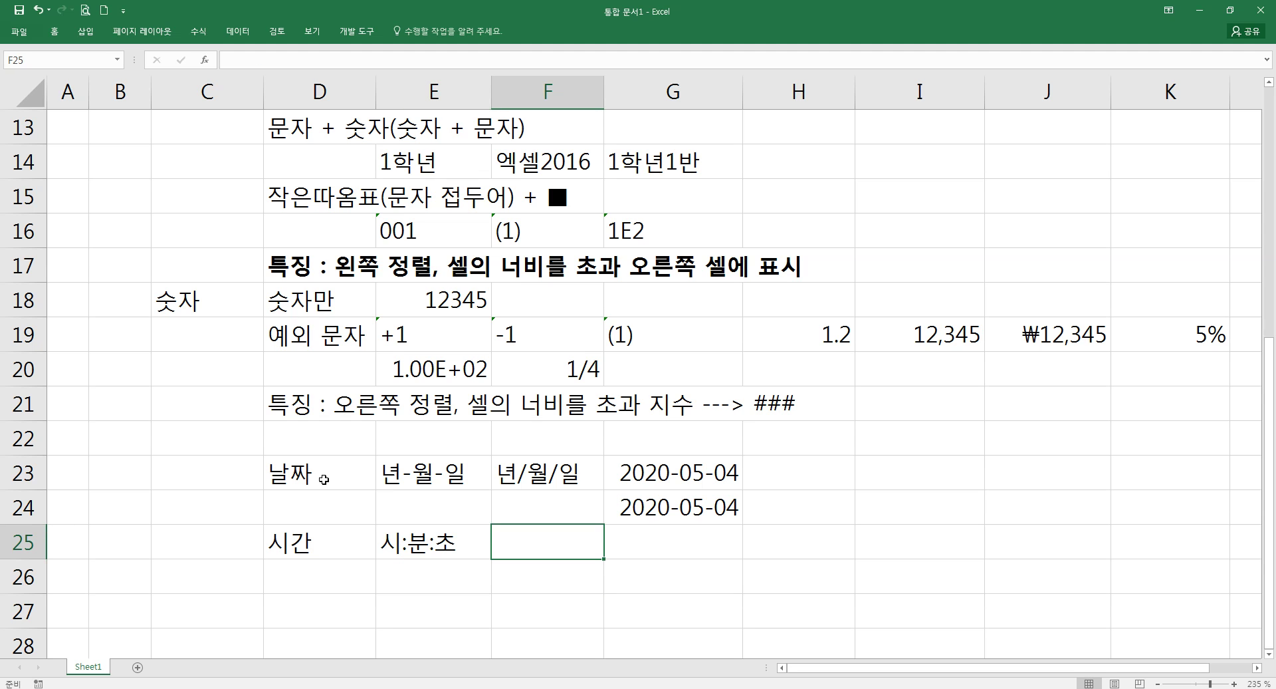
text(5:6:7)
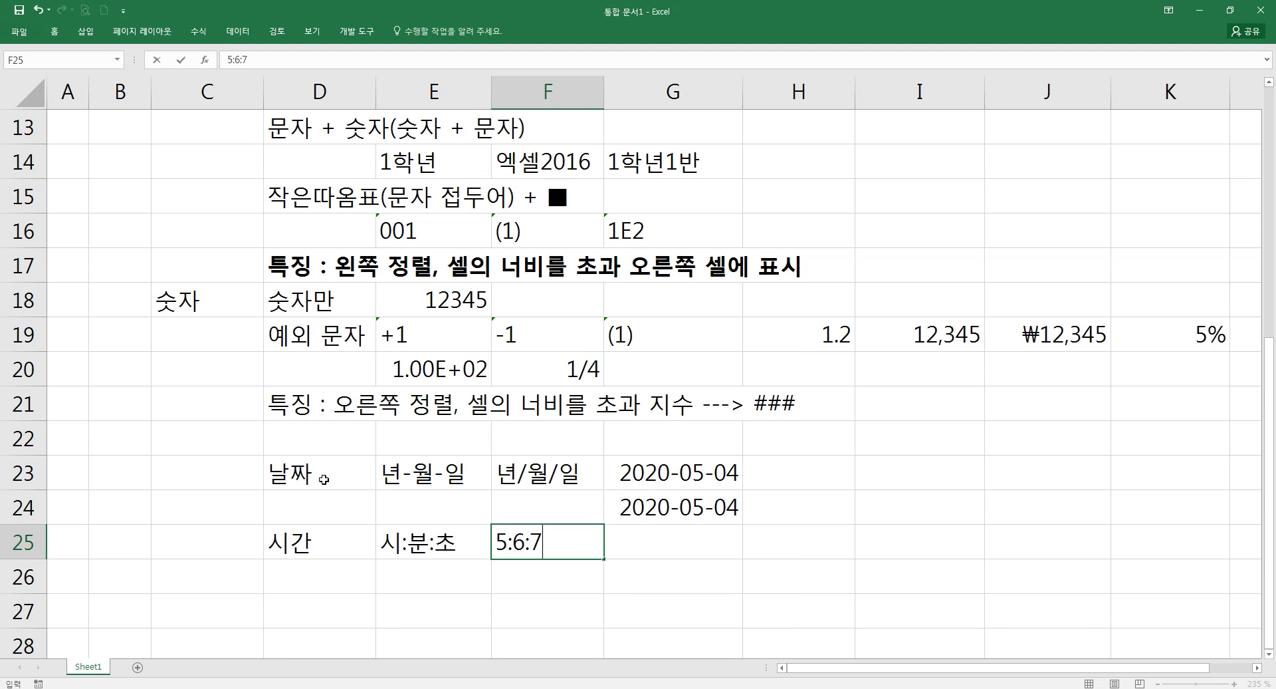
key(Return)
key(Up)
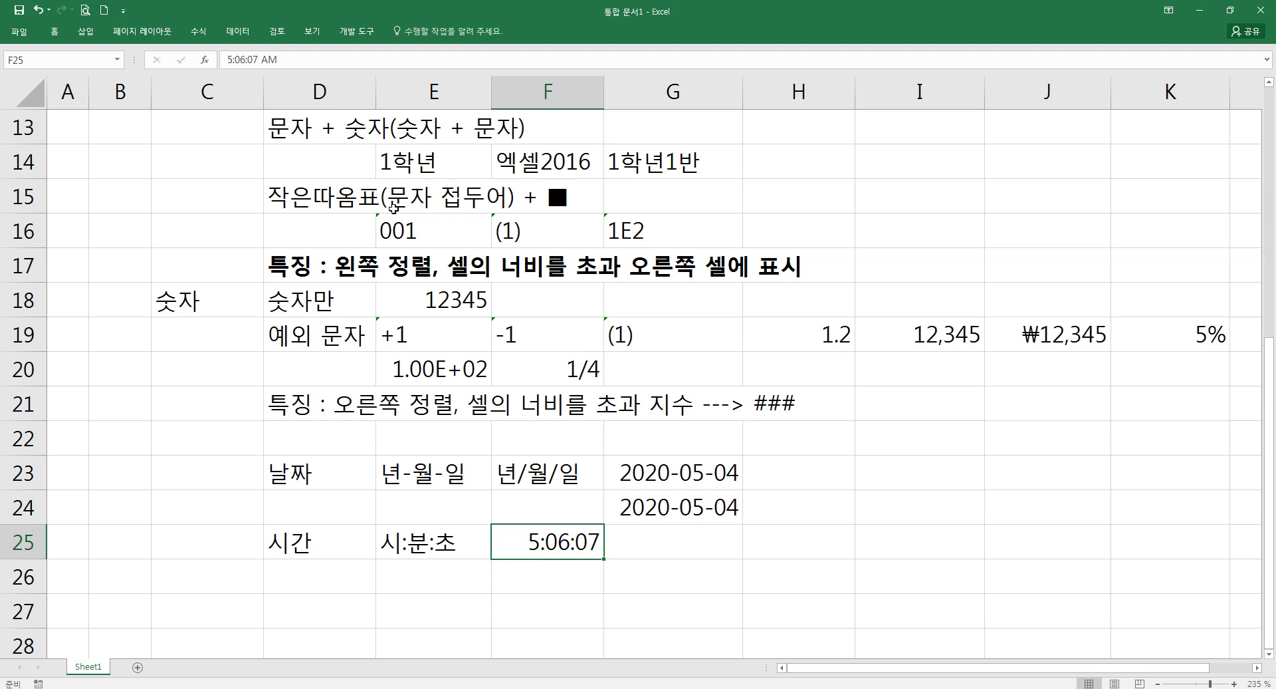
Enter the 24-hour example time 17:06:07 in G25 and check its stored value
click(574, 578)
click(657, 547)
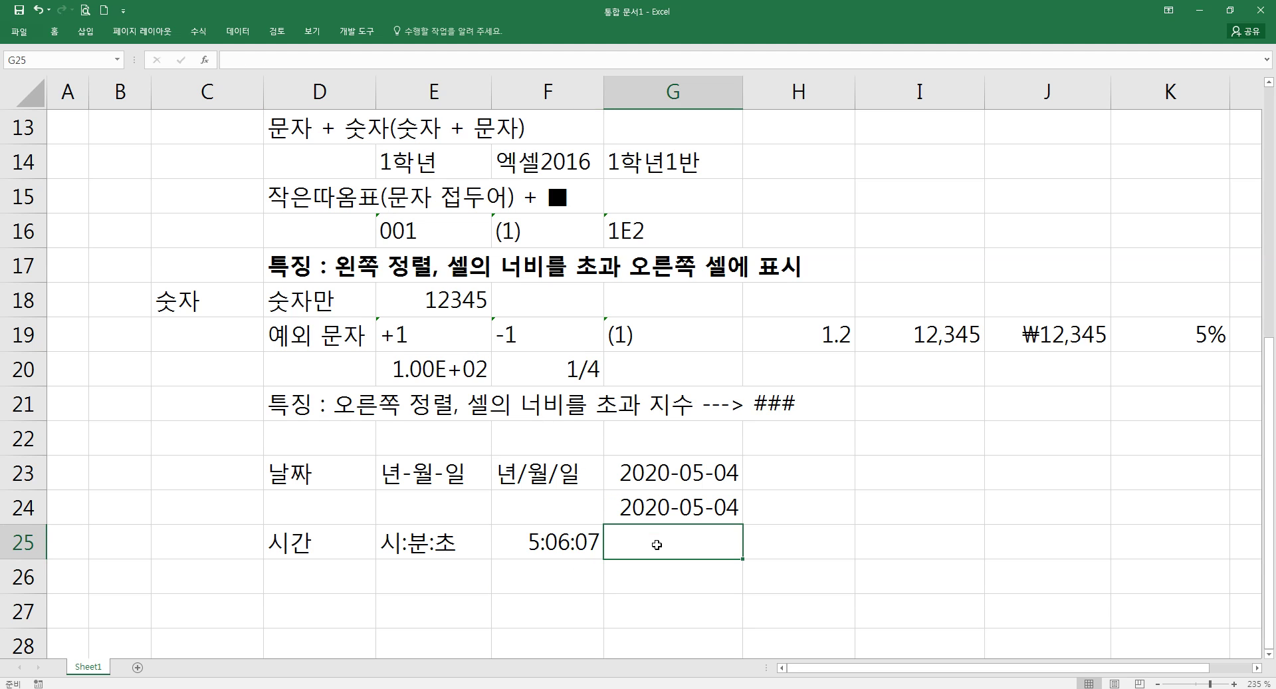
text(17:)
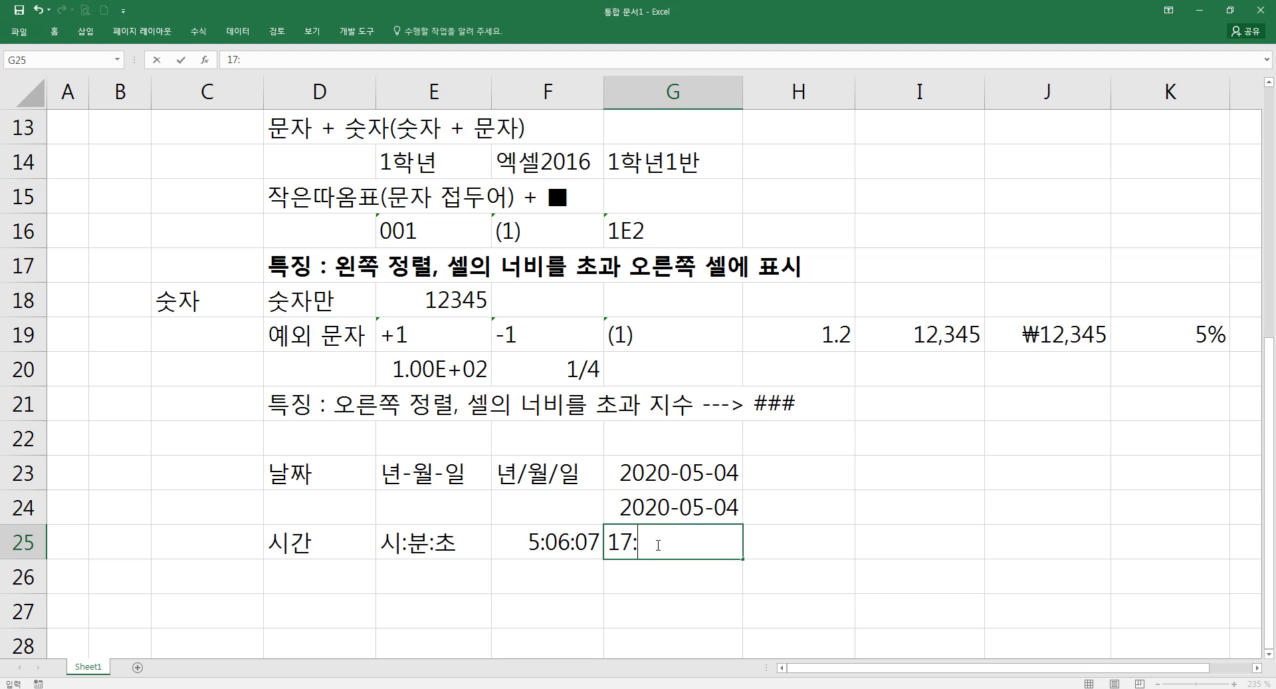
text(06:07)
key(Return)
click(657, 543)
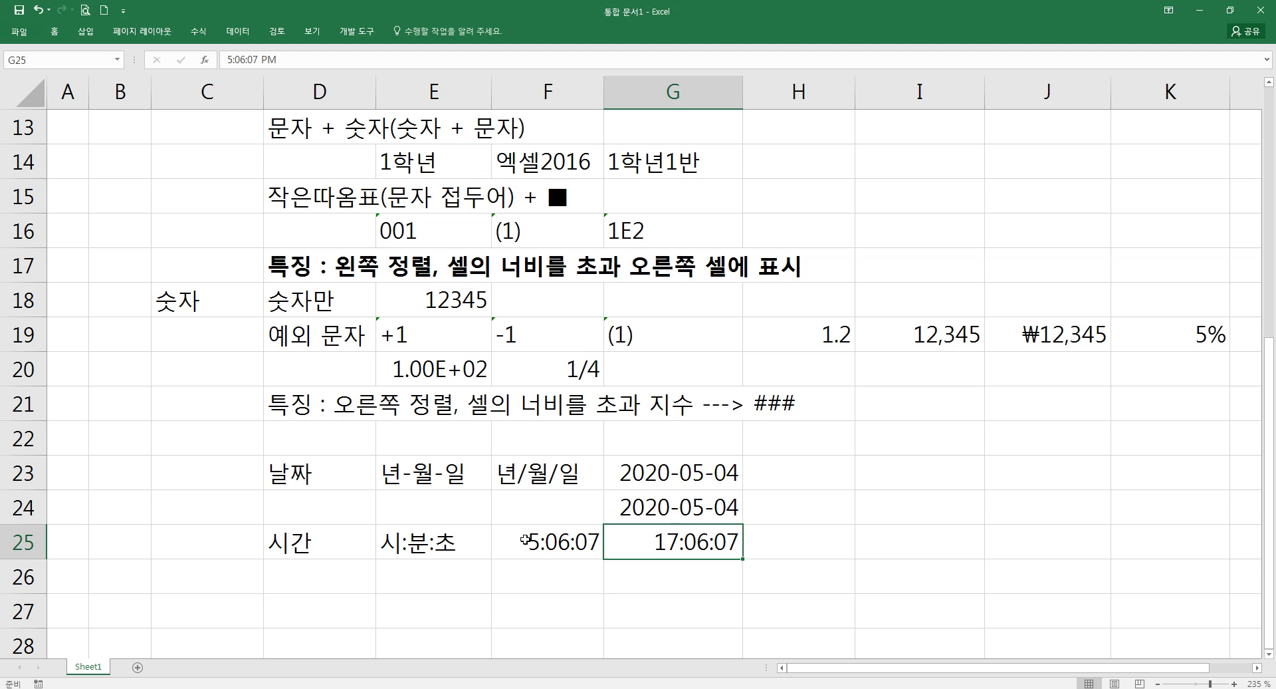
Enter the example time 5:6, without seconds, in H25 and check its stored value
click(431, 546)
click(804, 549)
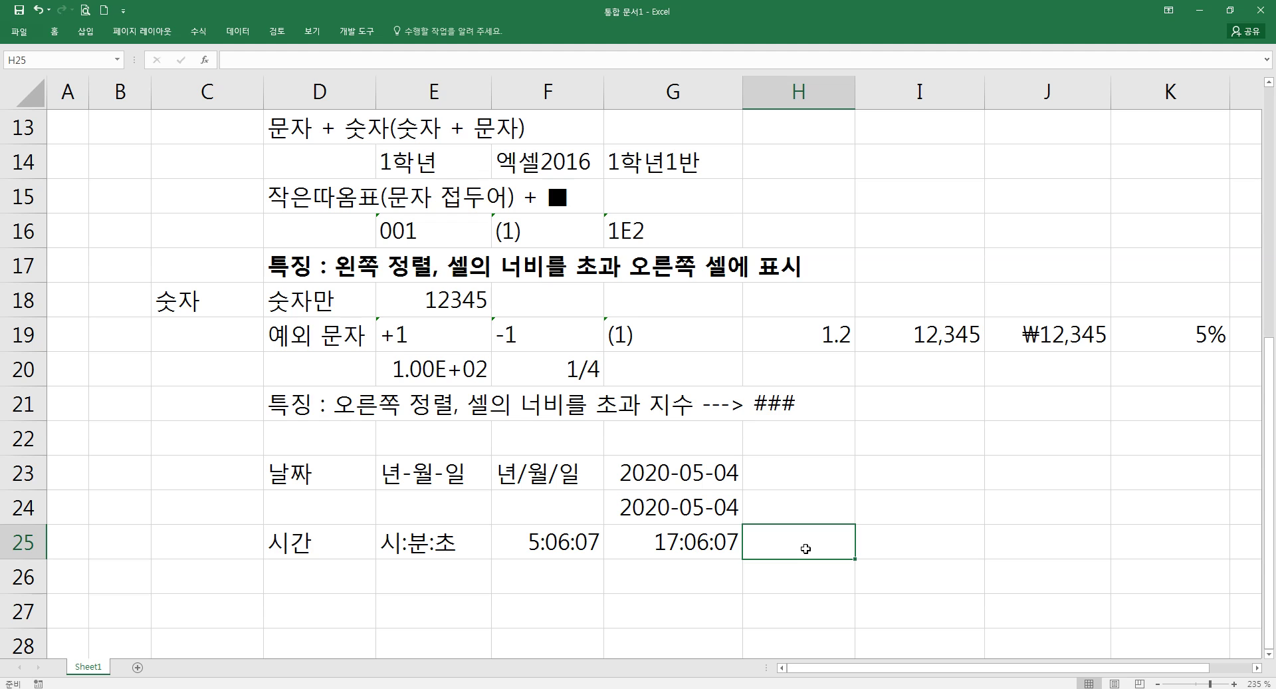
text(4:)
key(BackSpace)
key(BackSpace)
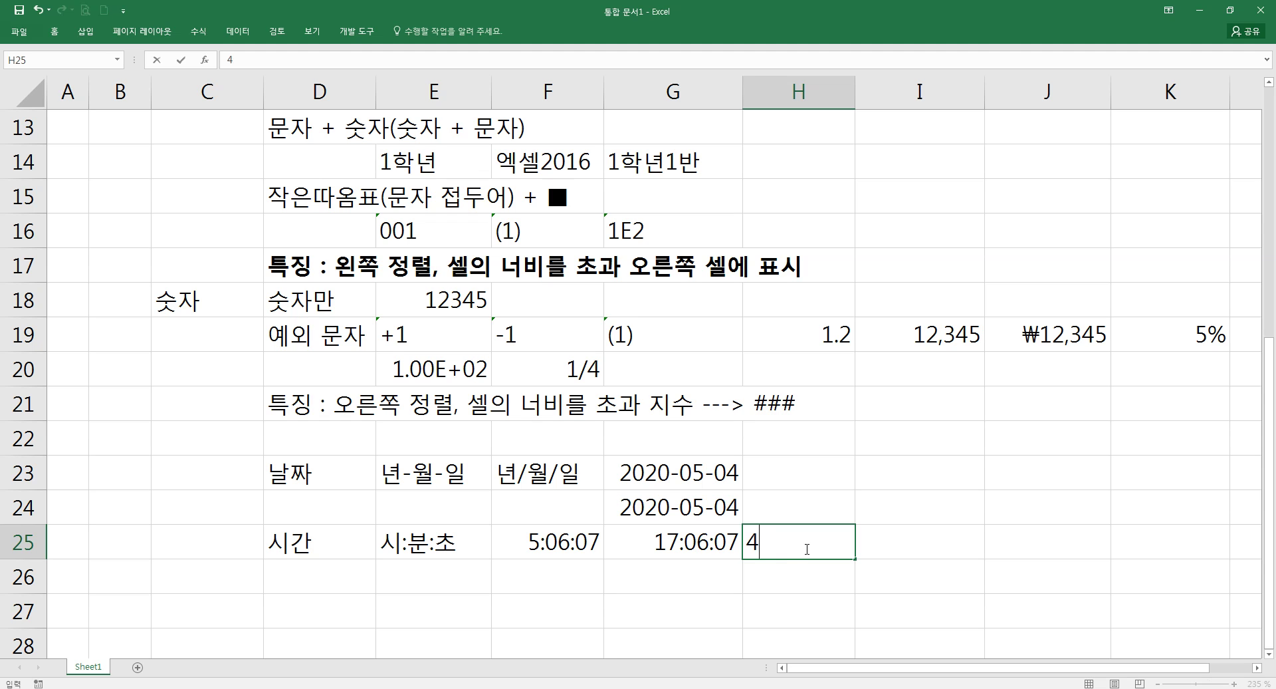
text(5:6)
key(Return)
click(805, 548)
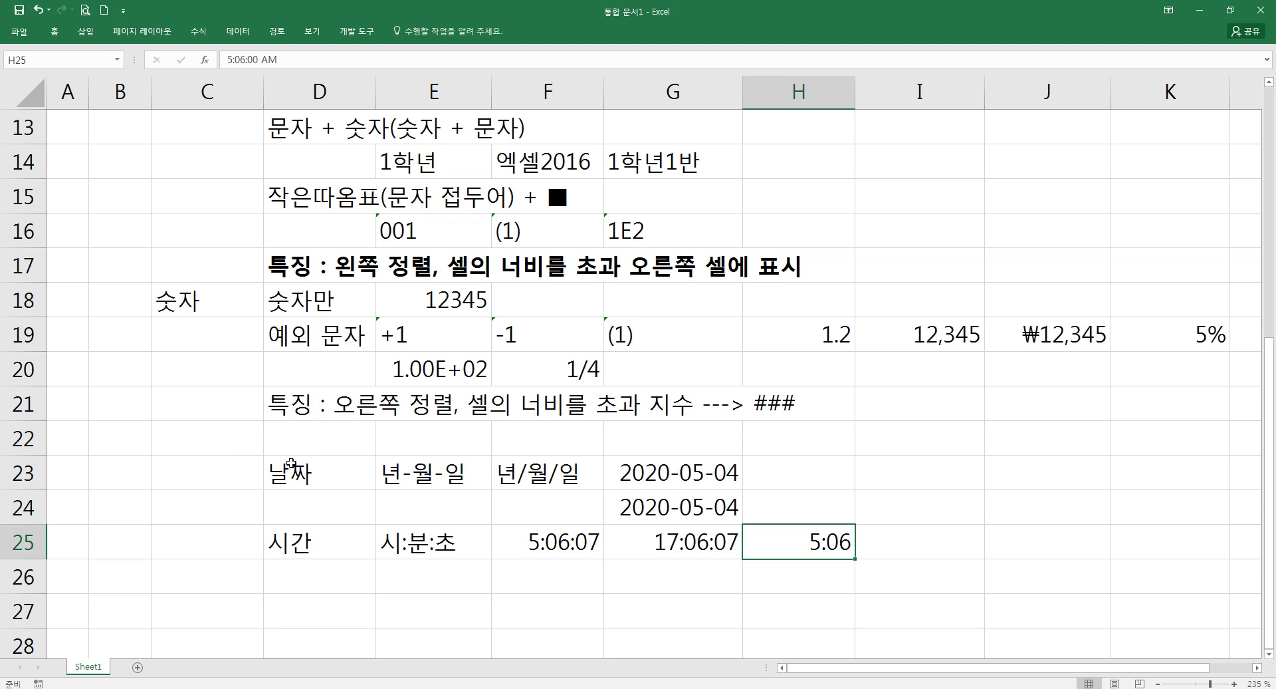
Delete the empty row 22 between the number characteristics and the date entries
right_click(16, 432)
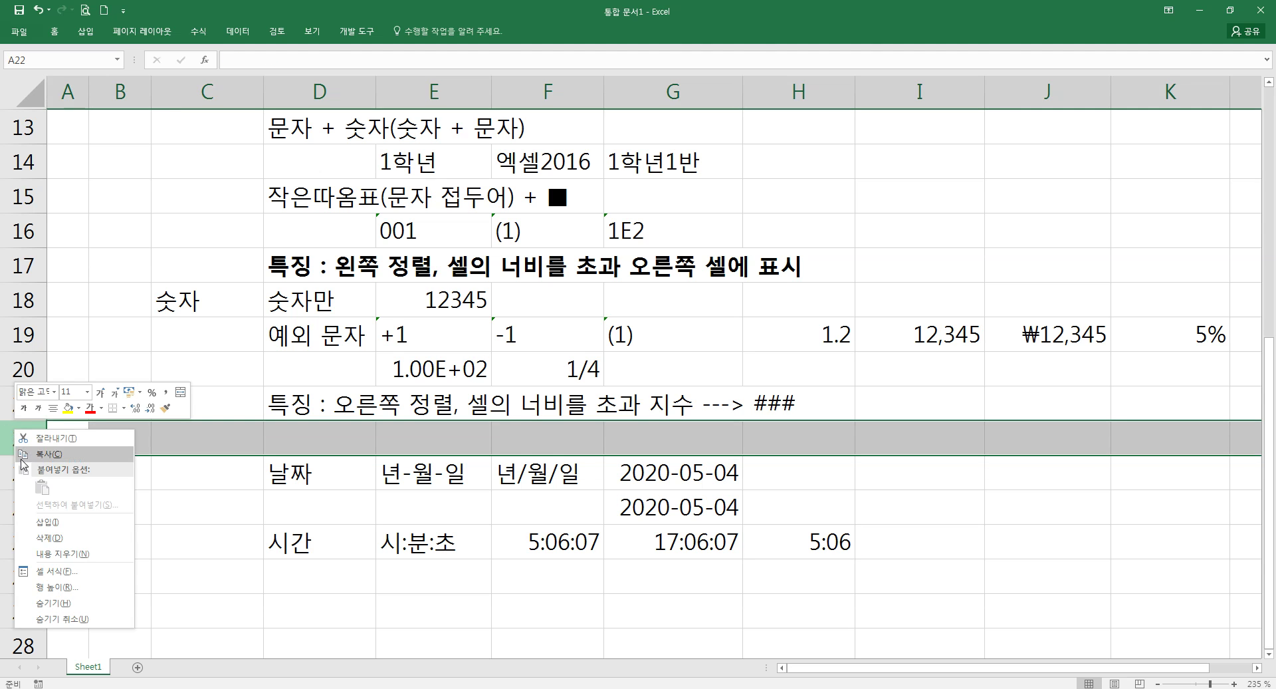
click(53, 537)
click(276, 483)
Review the data type notes from the sheet title through the formula, logical, text, number, date and time sections
scroll(328, 463, up, 4)
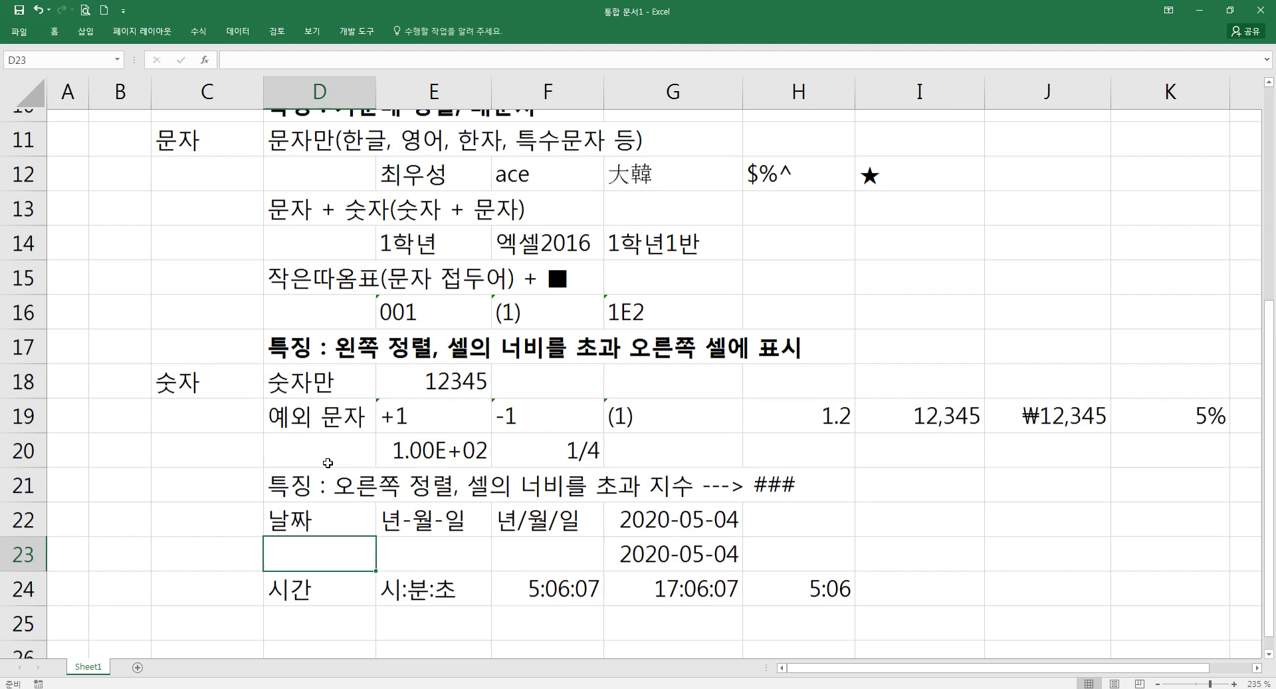
scroll(363, 399, up, 1)
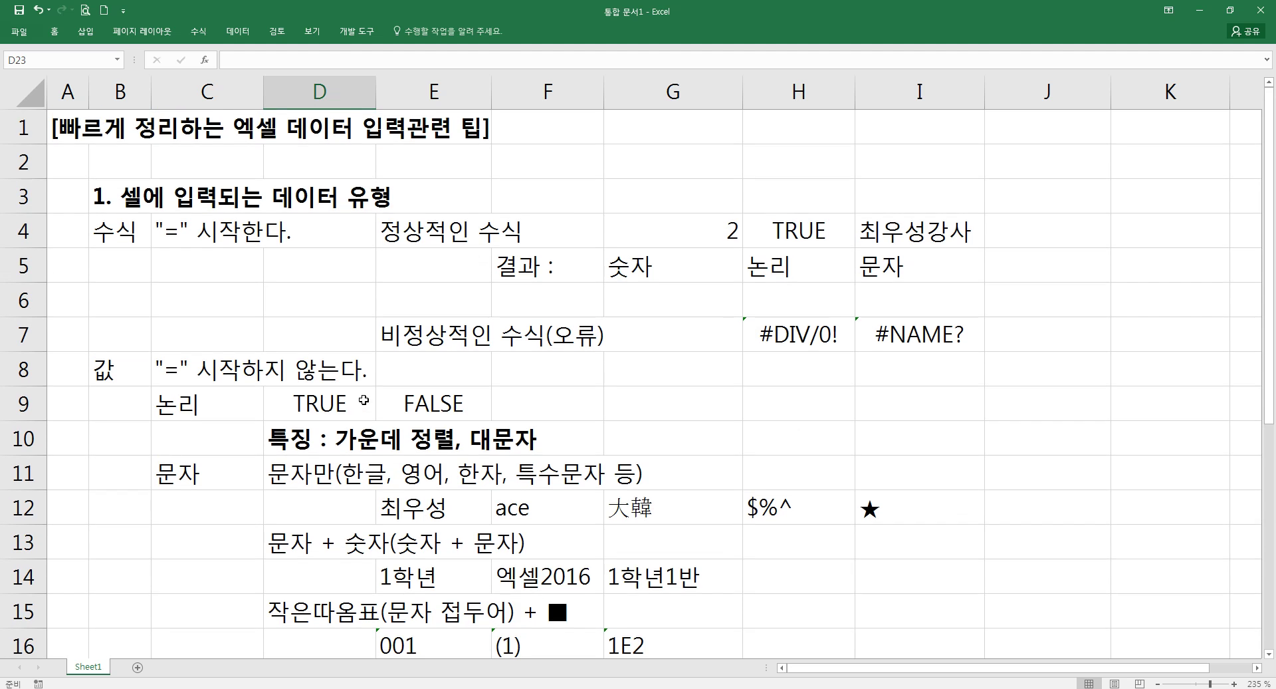
scroll(363, 400, down, 4)
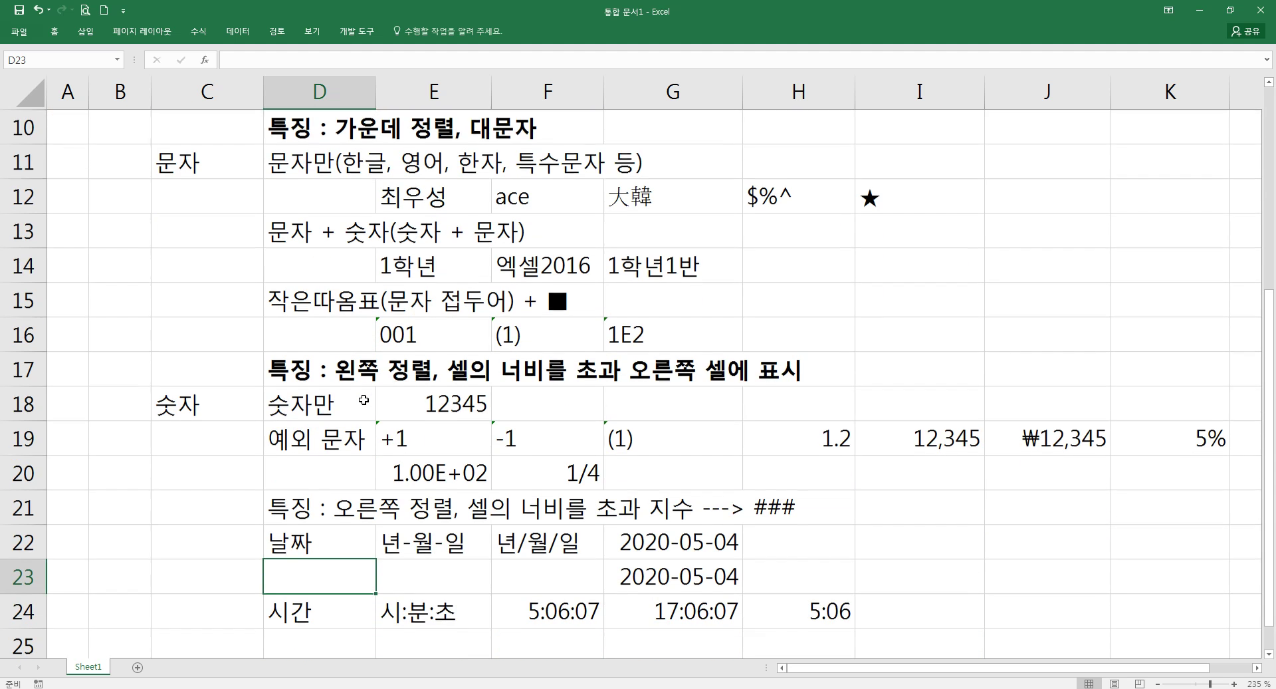
scroll(362, 400, down, 1)
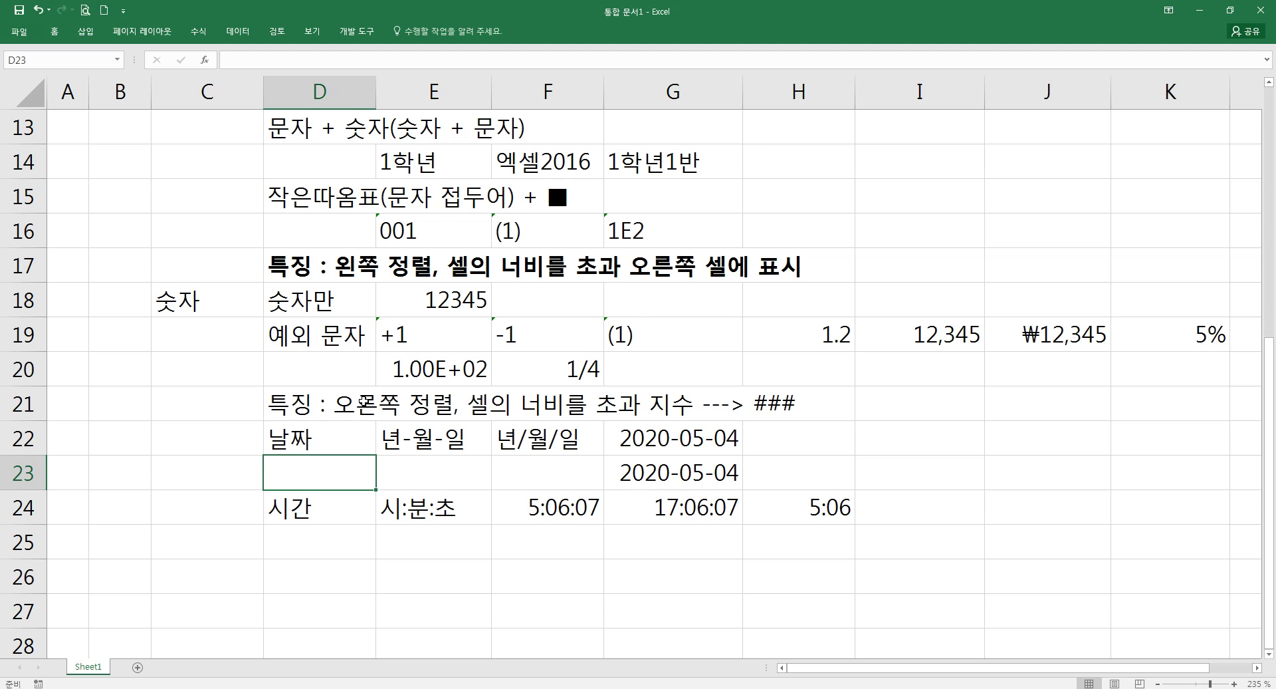
scroll(285, 273, up, 4)
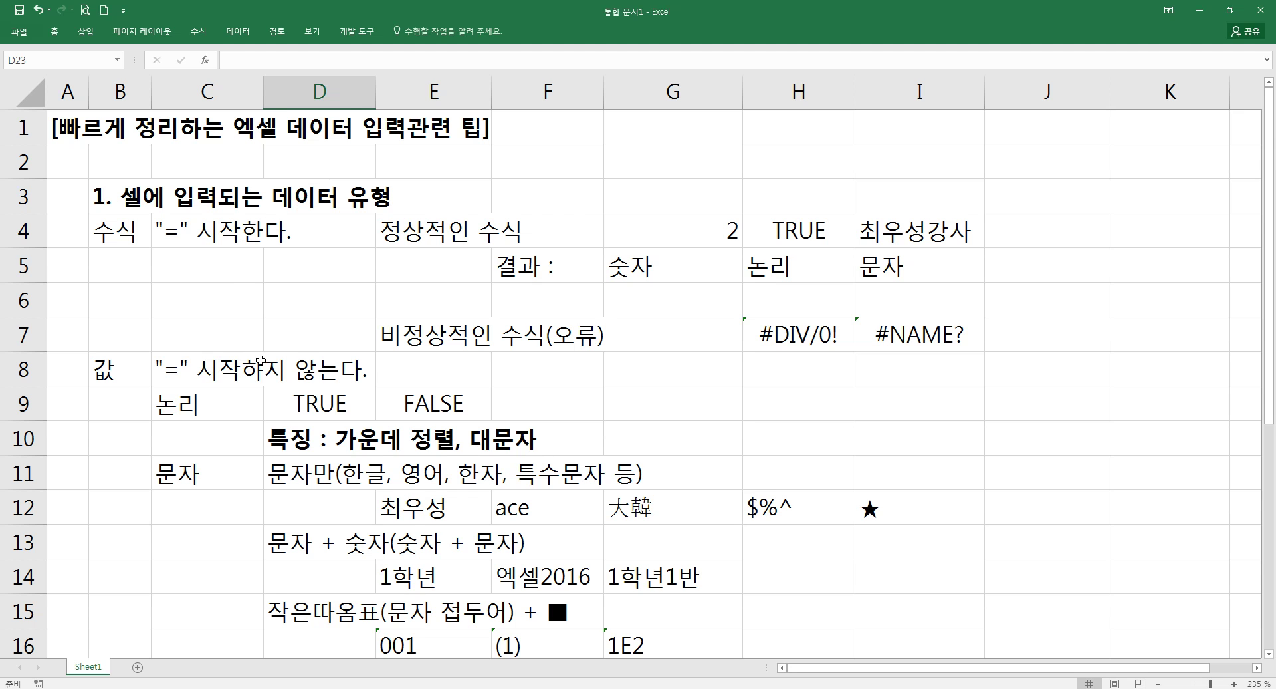
scroll(261, 361, down, 1)
scroll(261, 361, down, 1)
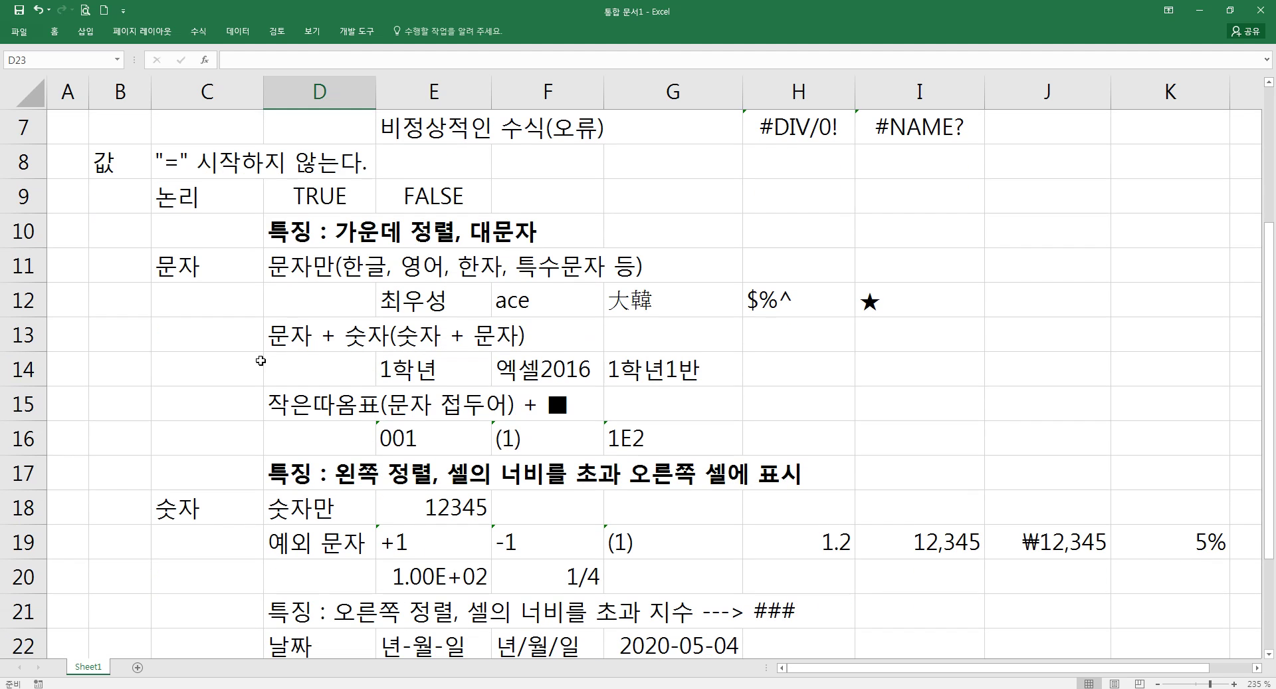
scroll(261, 361, up, 2)
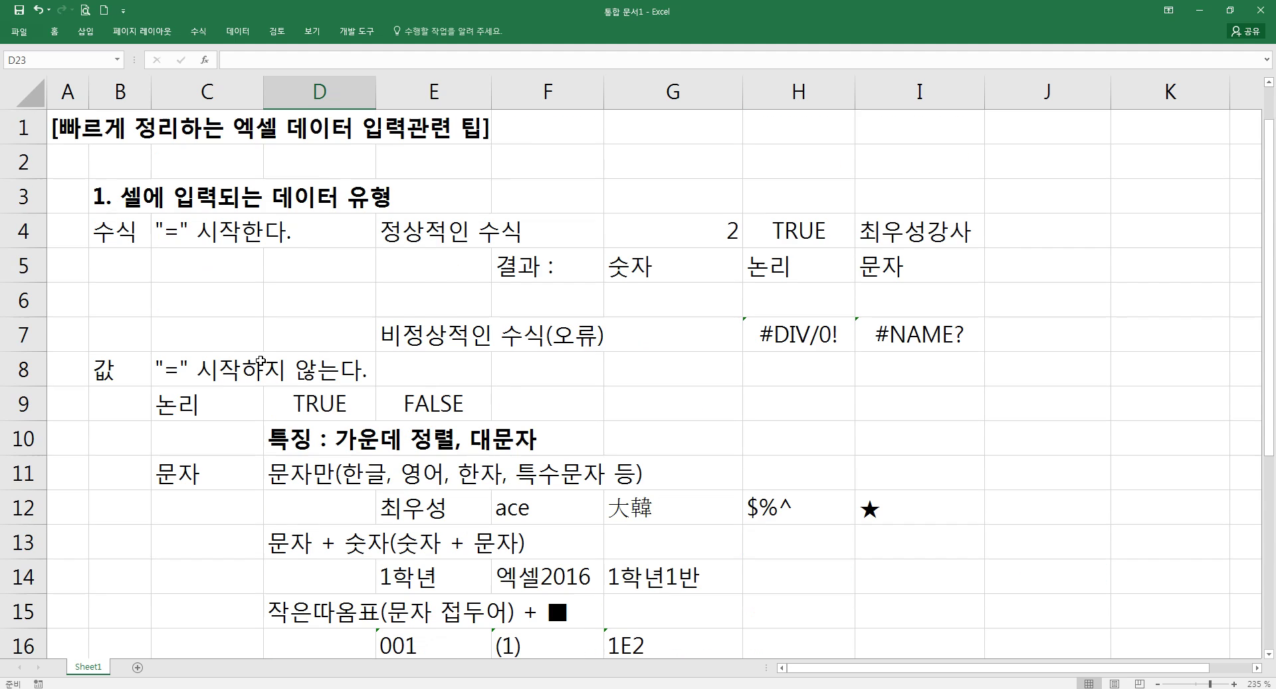